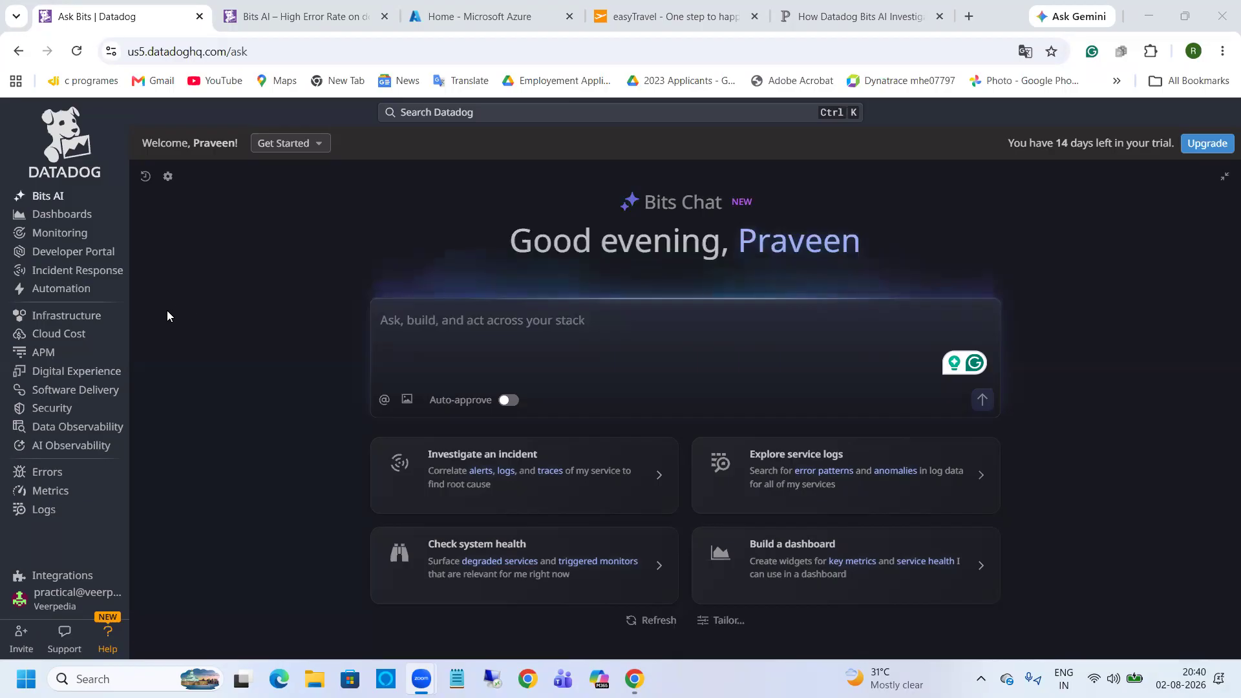
Step: Open the Synthetic Monitoring tests page under Digital Experience and close the Bits AI chat panel
mouse_move(82, 351)
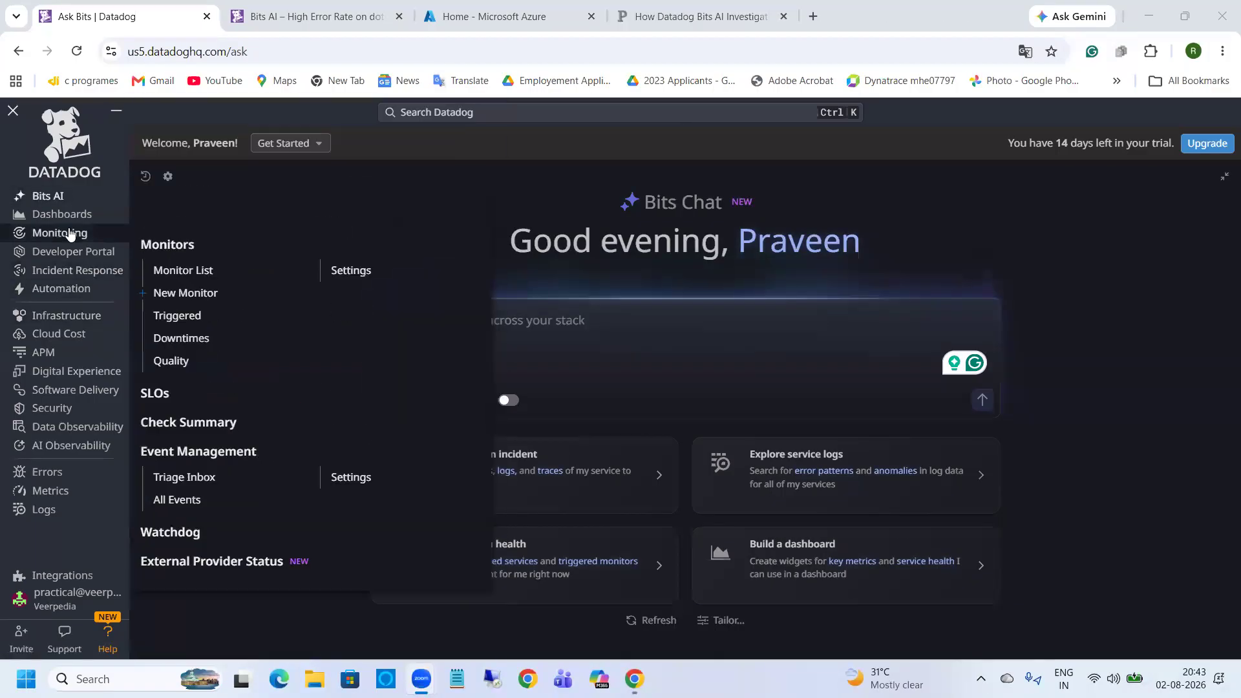
click(71, 373)
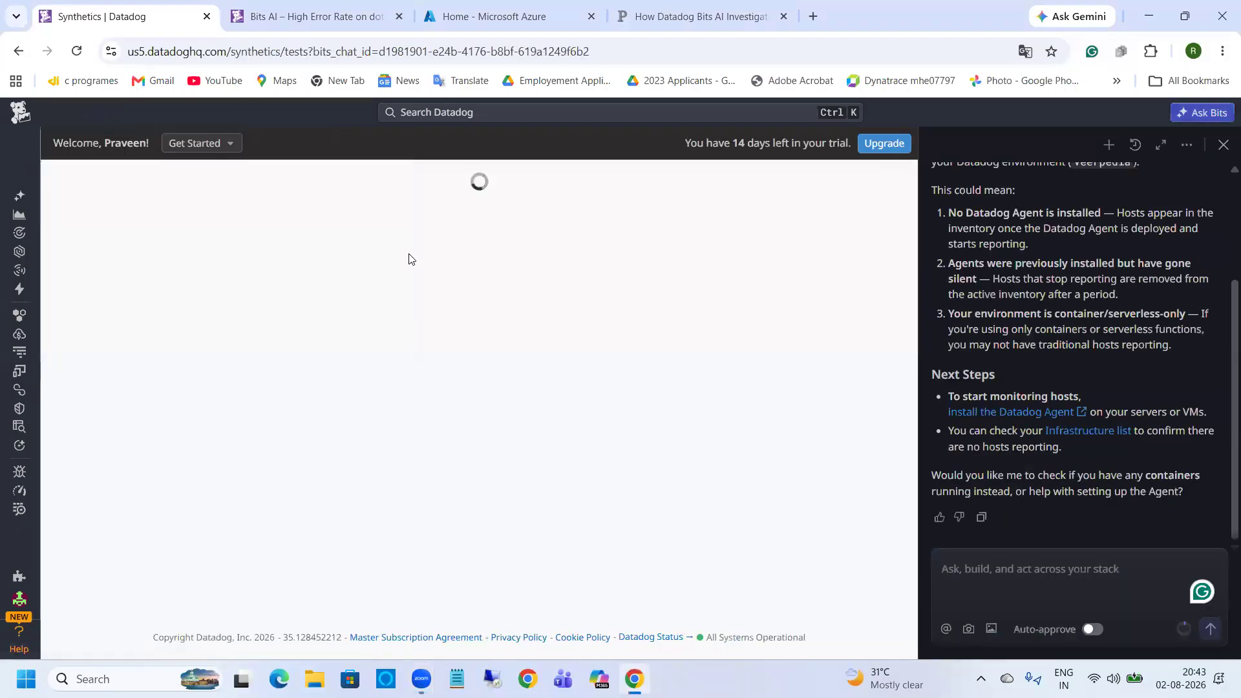
click(1223, 147)
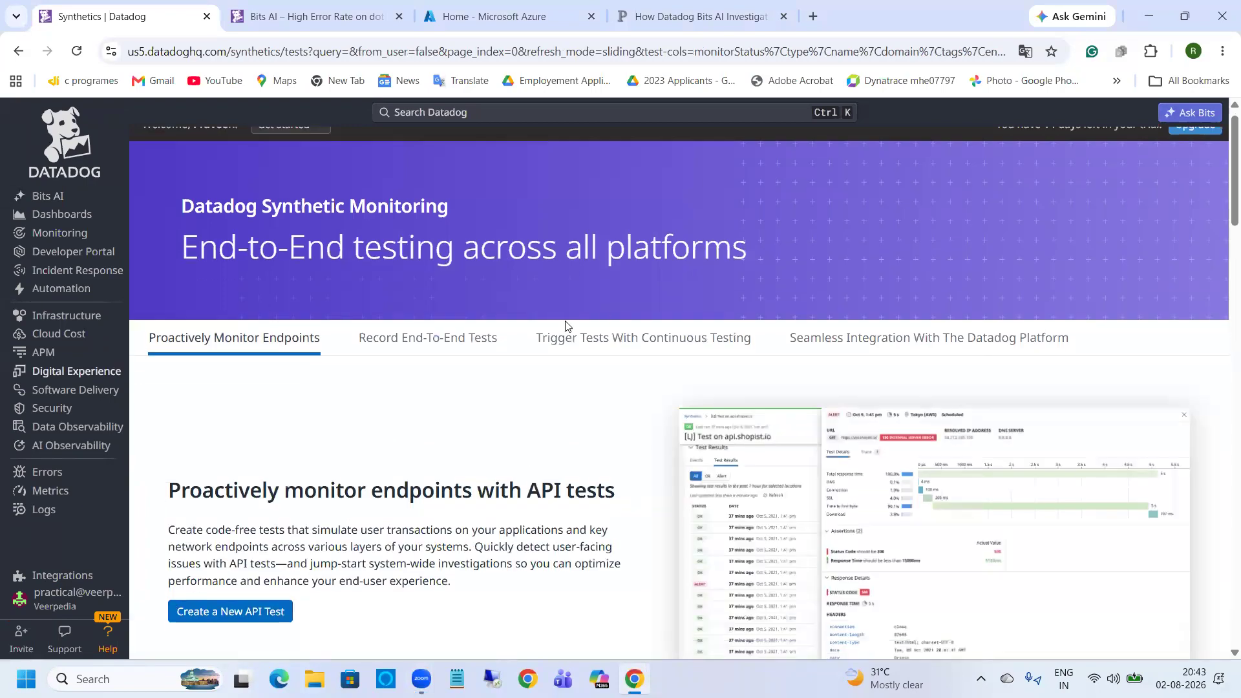
Step: Examine the Synthetic Monitoring landing page's sections on API tests and end-to-end Browser Tests
scroll(566, 325, down, 5)
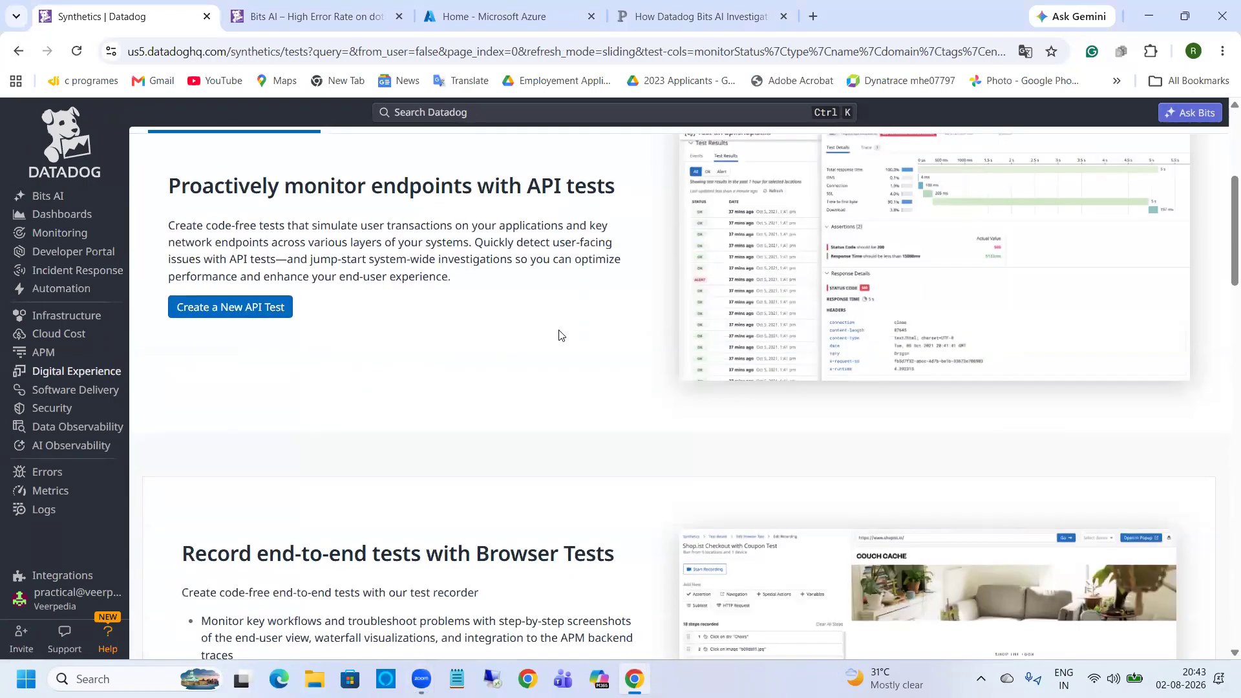
scroll(560, 334, up, 5)
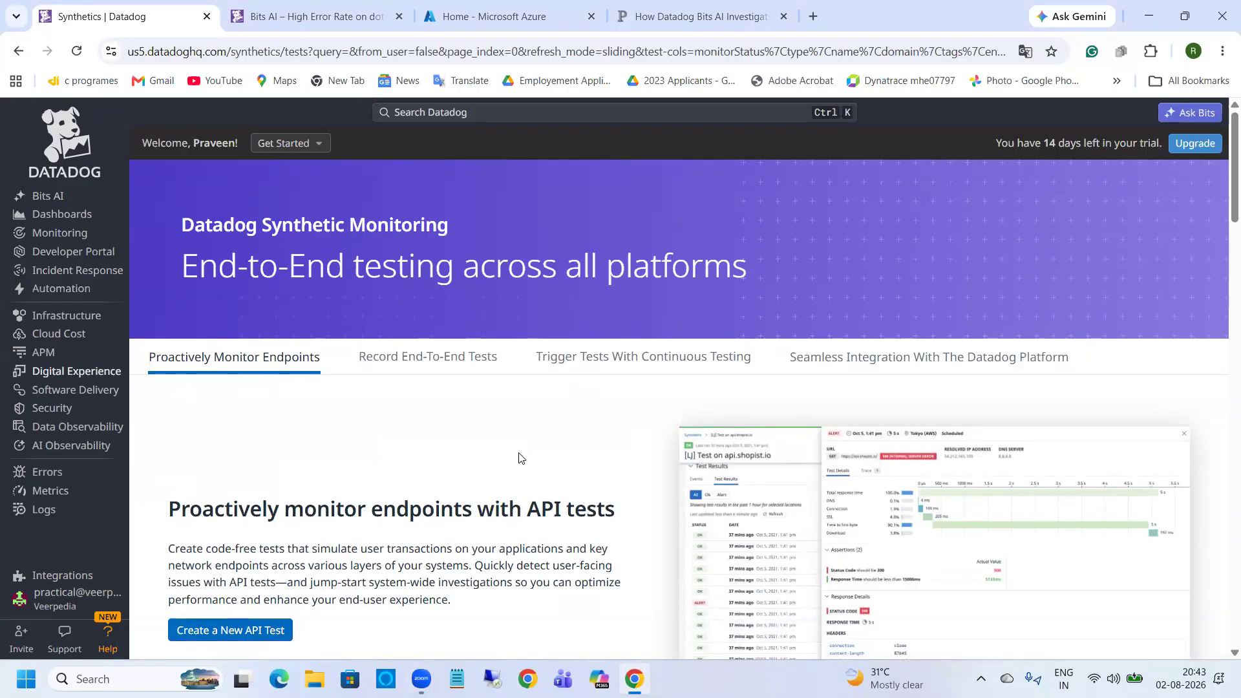
scroll(521, 452, down, 3)
scroll(526, 375, up, 3)
scroll(362, 375, down, 5)
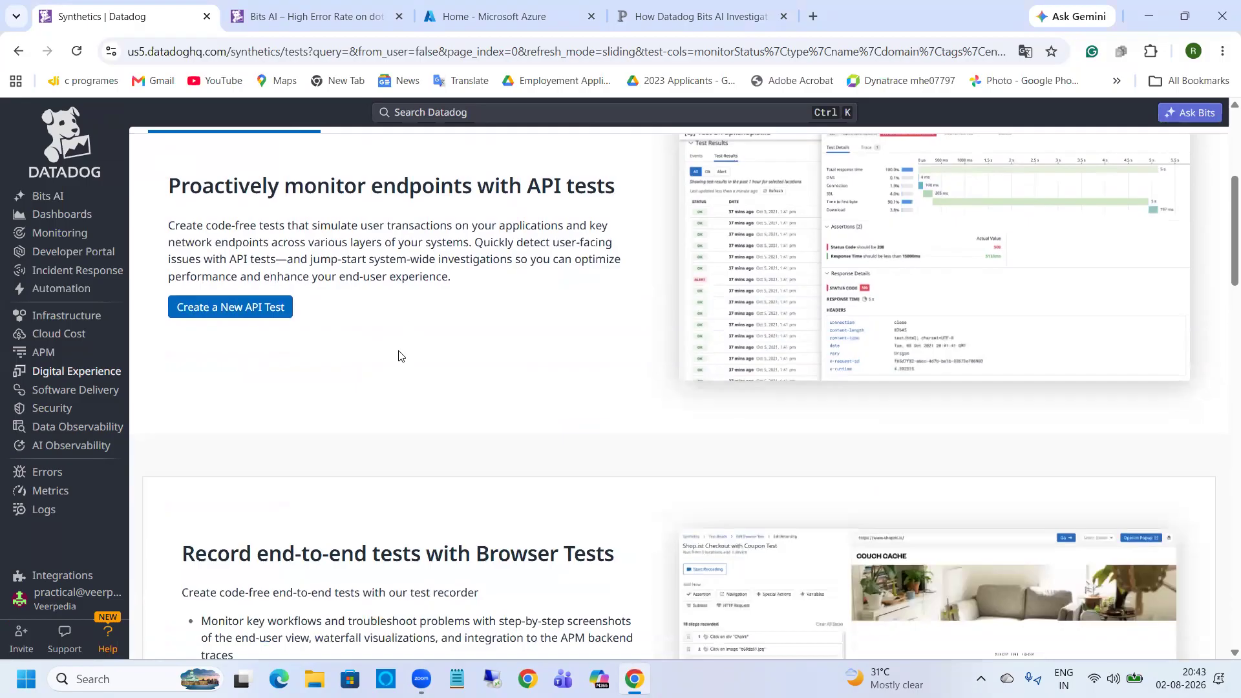
scroll(401, 356, up, 5)
scroll(408, 357, down, 5)
scroll(582, 374, up, 5)
scroll(825, 381, down, 2)
scroll(540, 374, down, 3)
scroll(540, 368, up, 6)
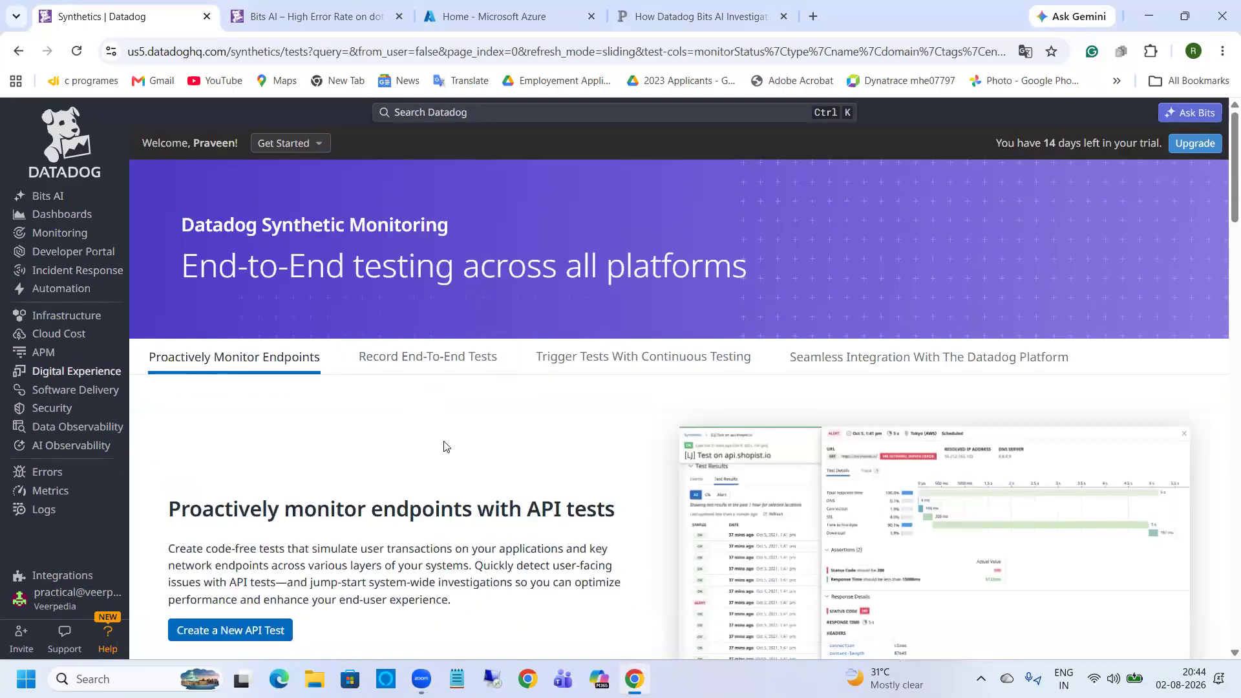
Step: Switch to the Azure portal and open the EasyTravel-RG resource group, collapsing its side menu
click(494, 16)
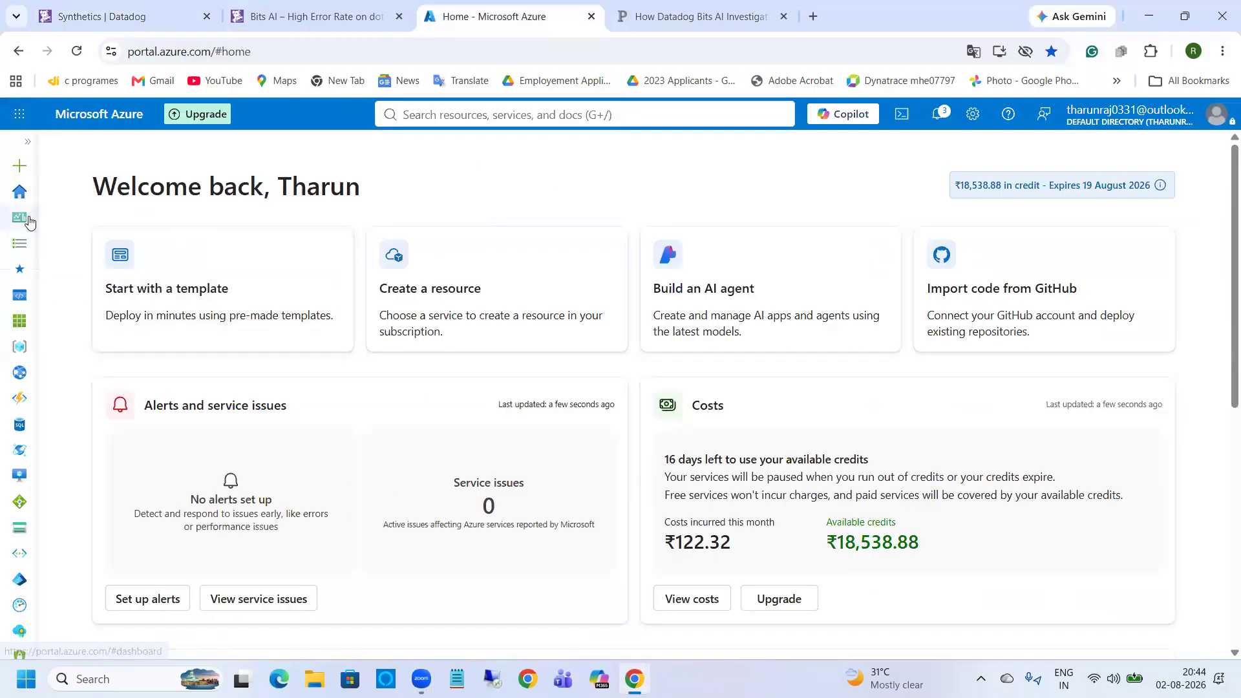
click(27, 142)
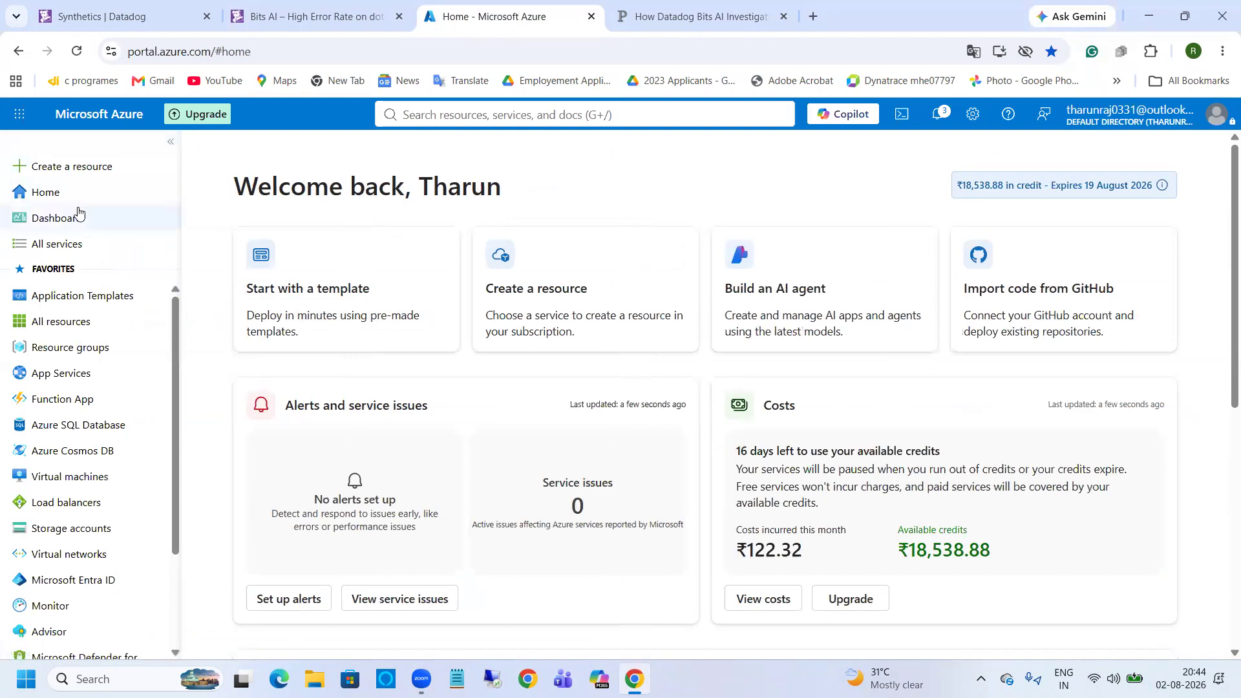
click(65, 348)
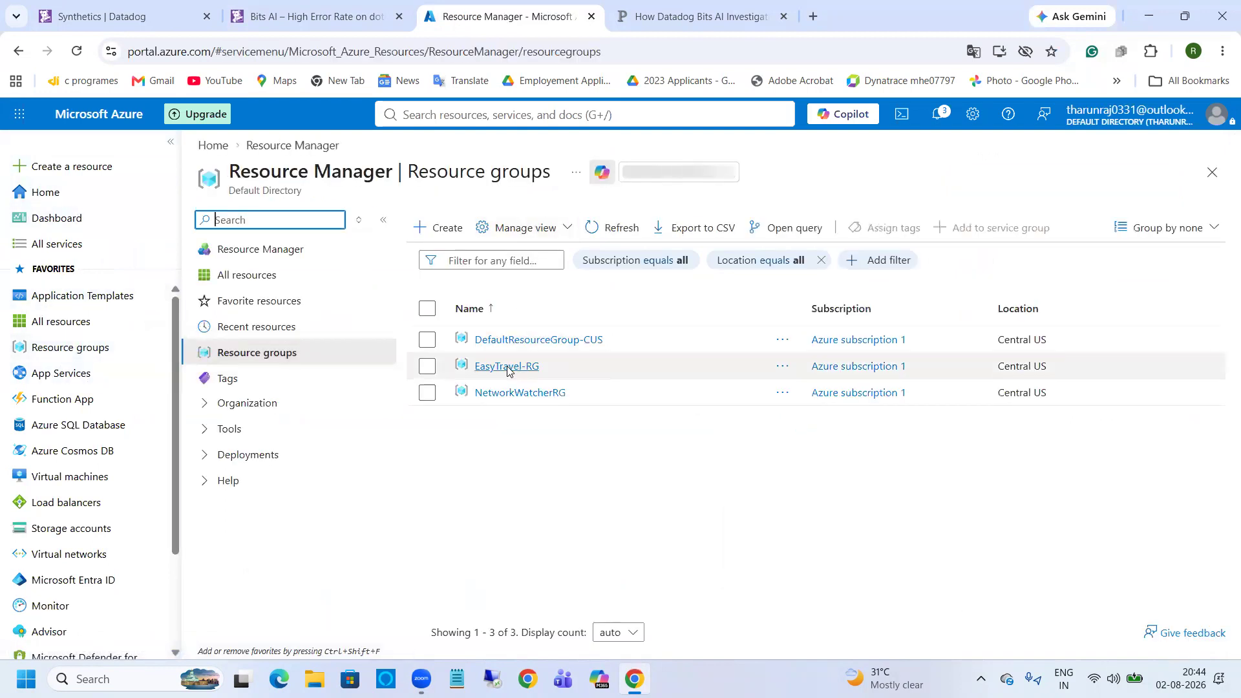
click(507, 367)
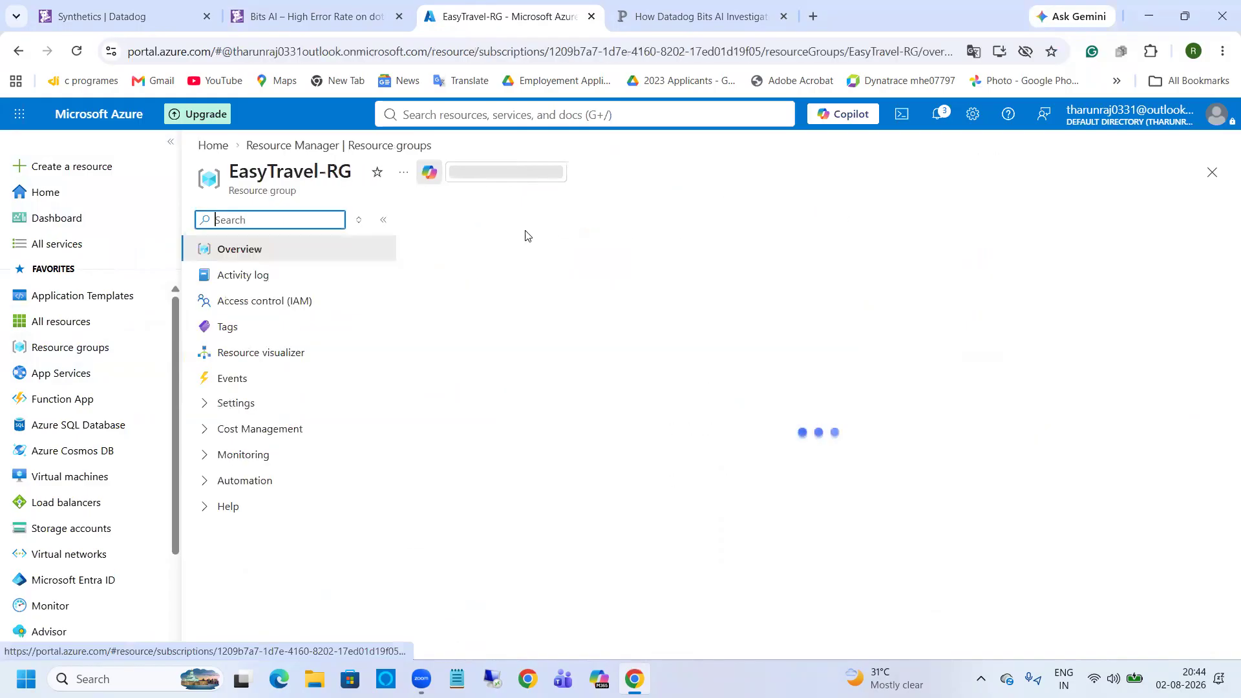
click(384, 221)
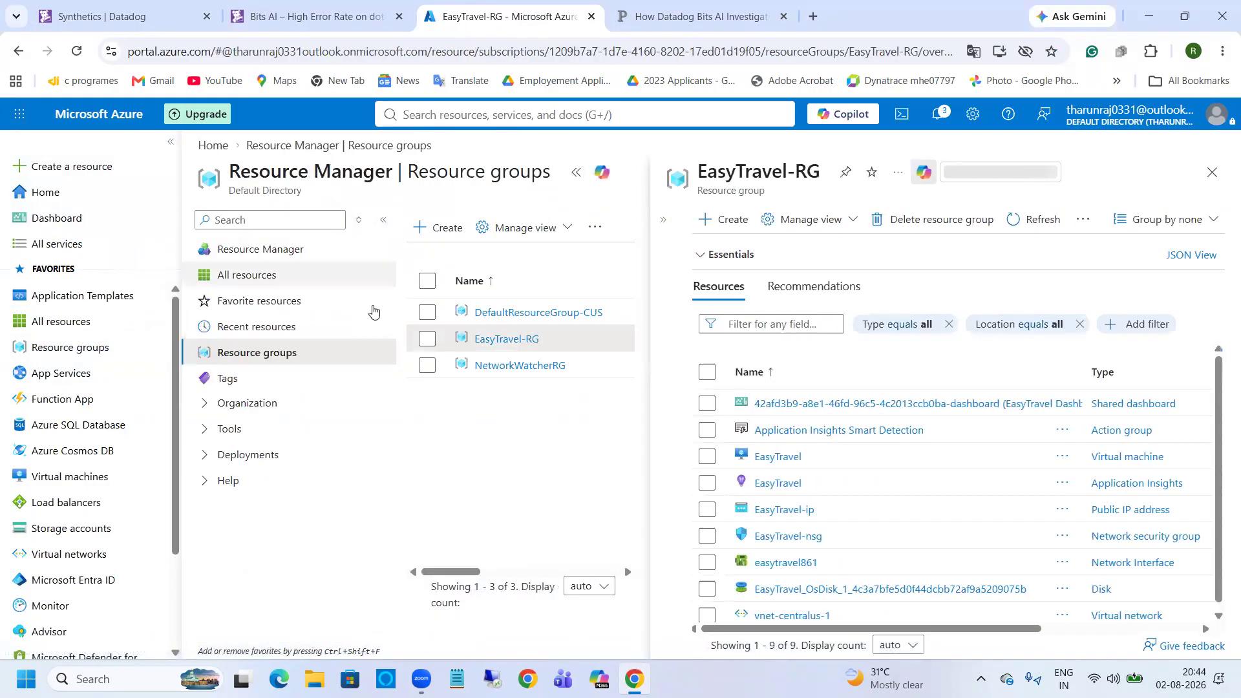
click(383, 220)
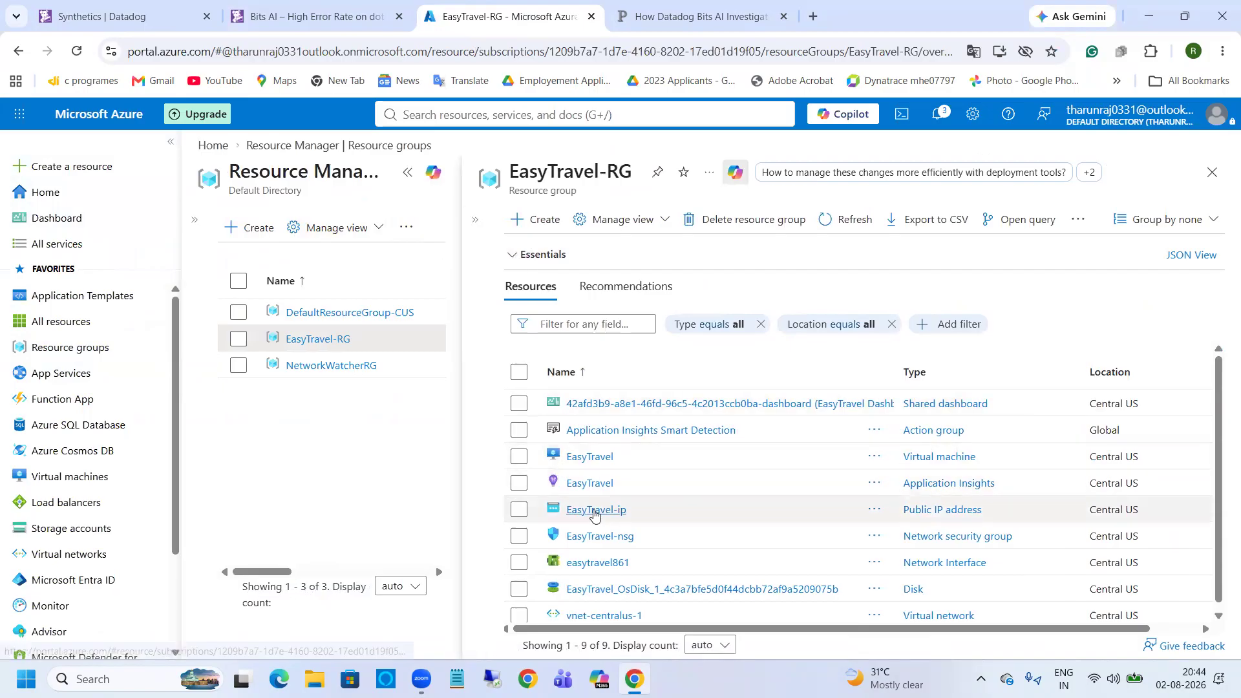
Step: Open the EasyTravel virtual machine from the resource group and start it
scroll(606, 475, down, 1)
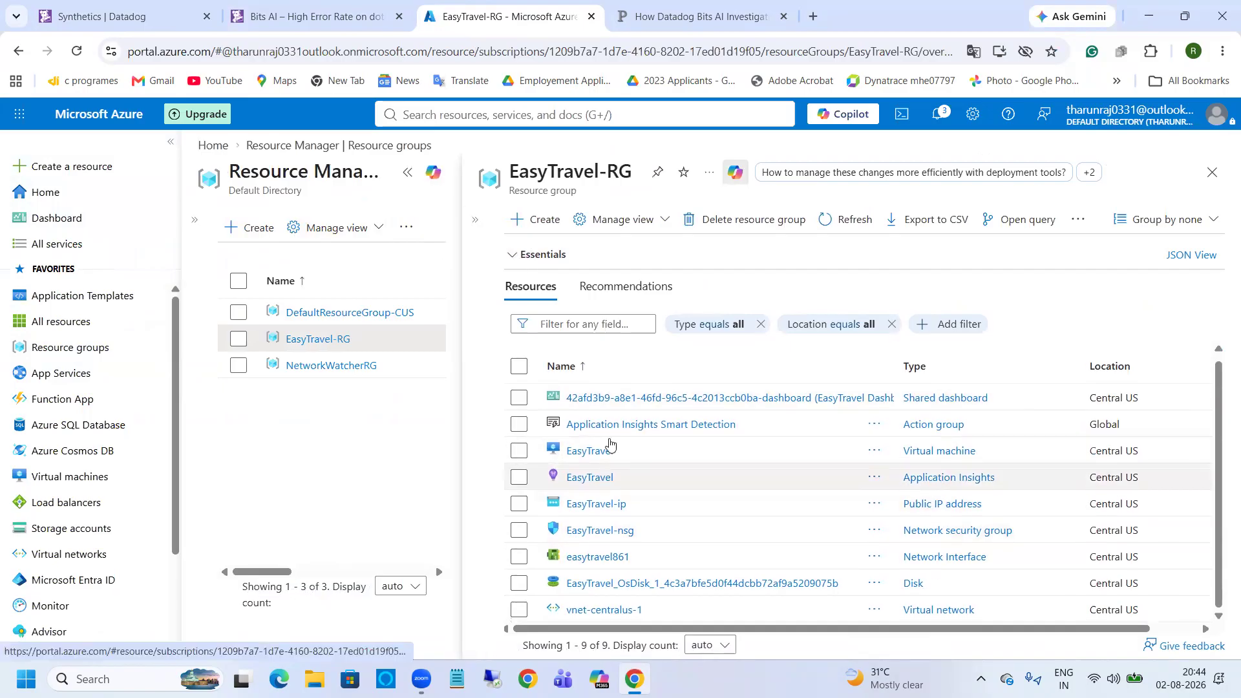
click(580, 455)
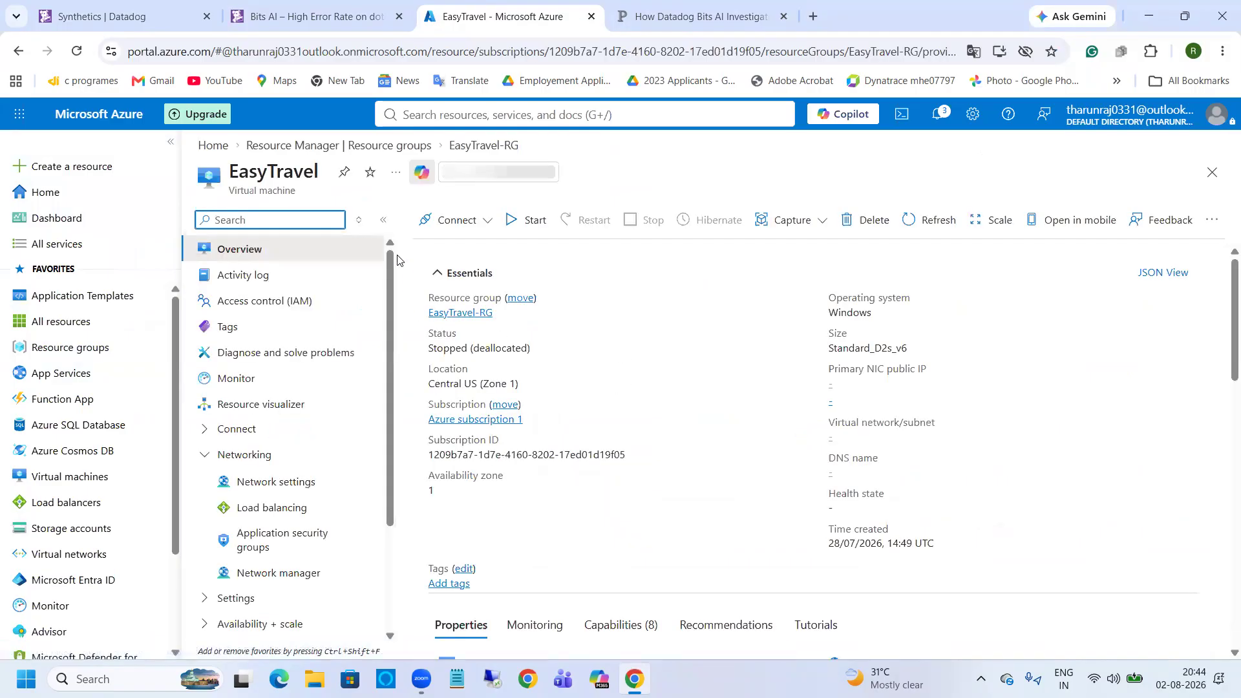
click(383, 220)
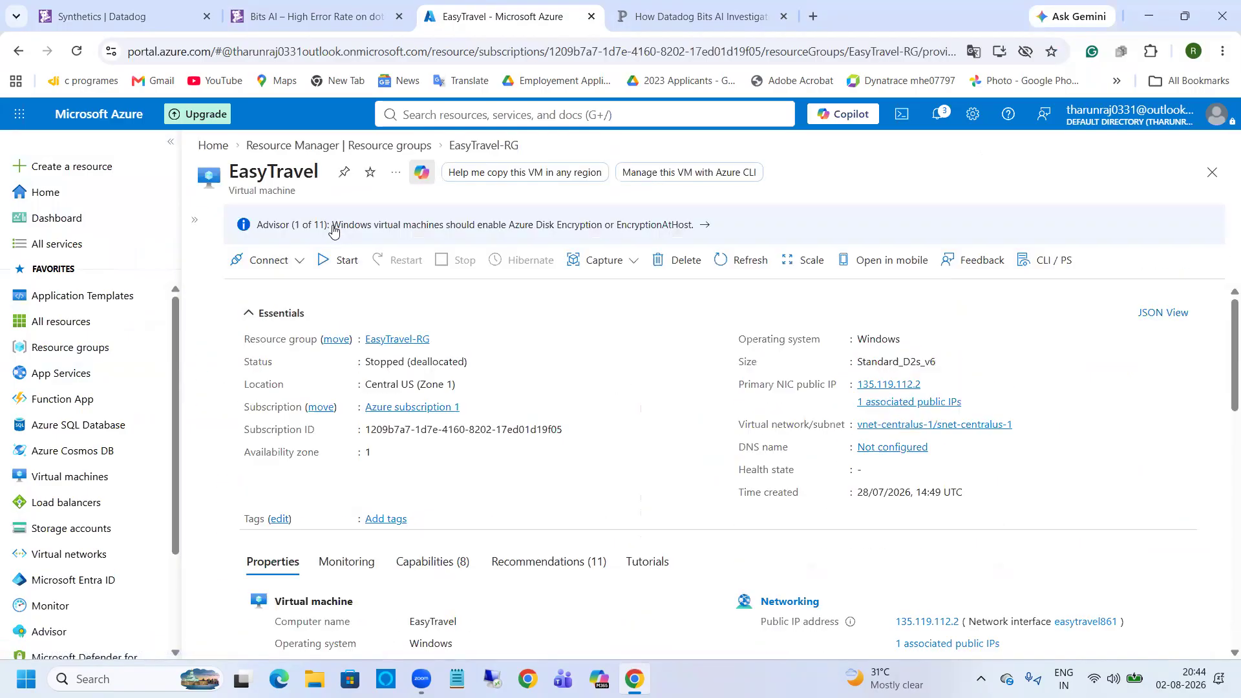
click(333, 227)
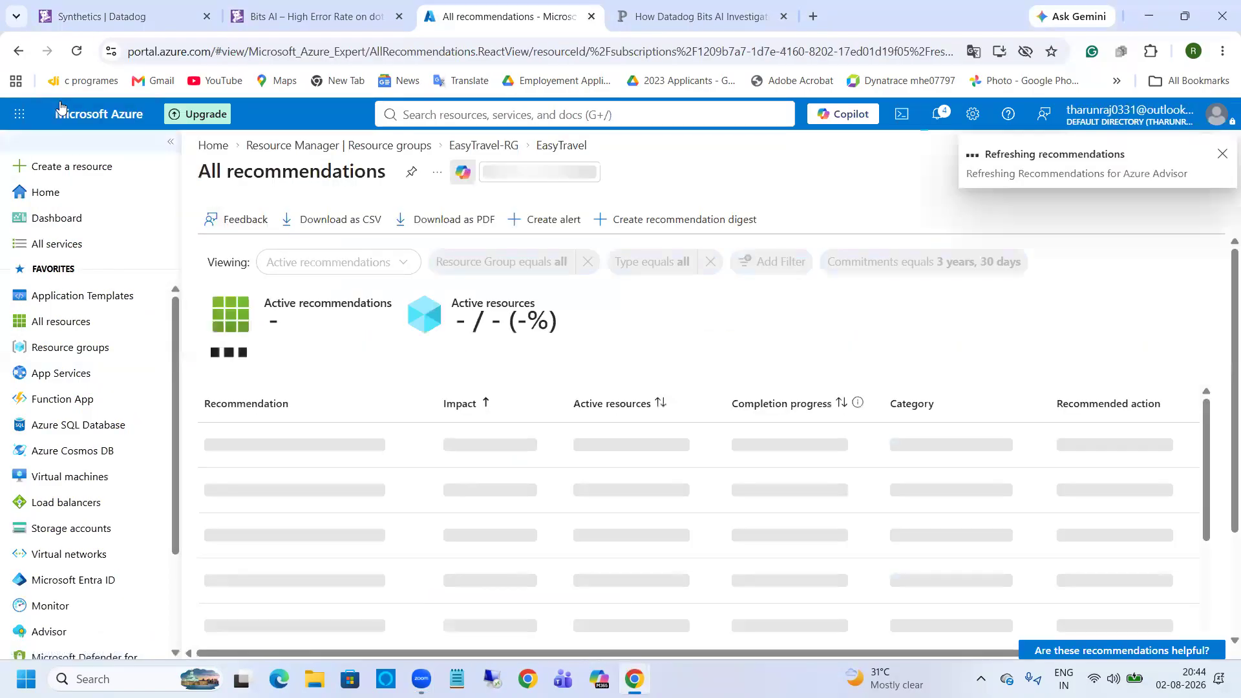
click(19, 51)
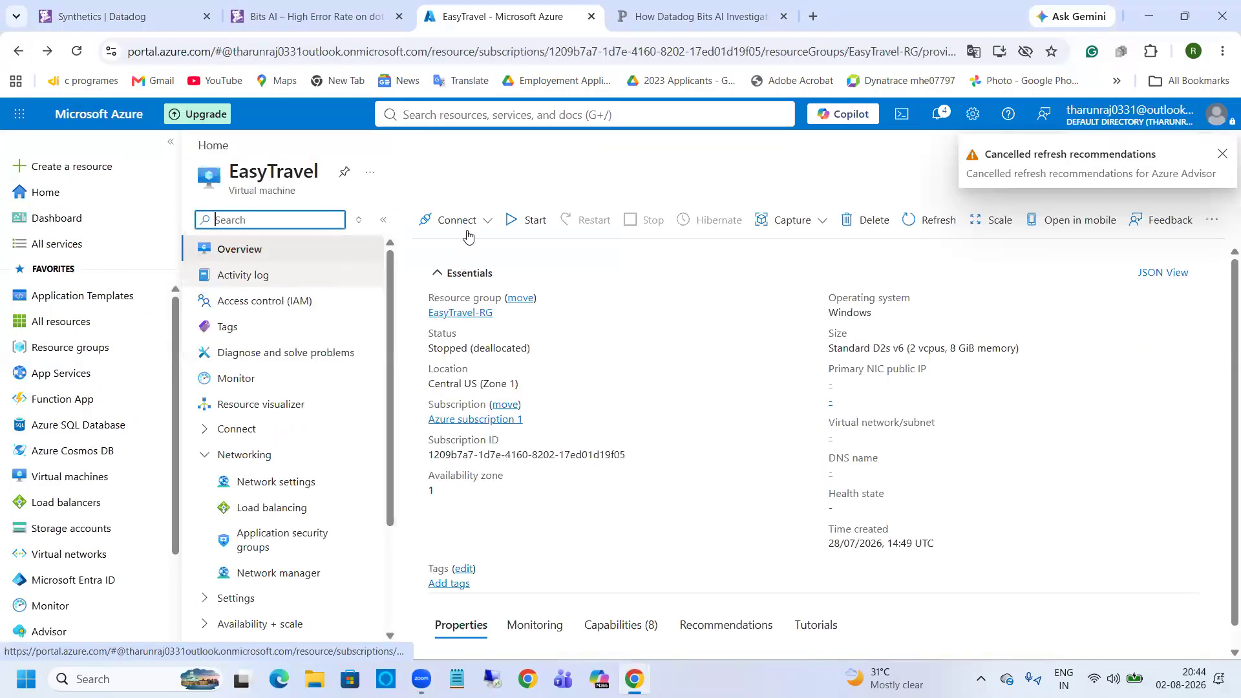
click(529, 220)
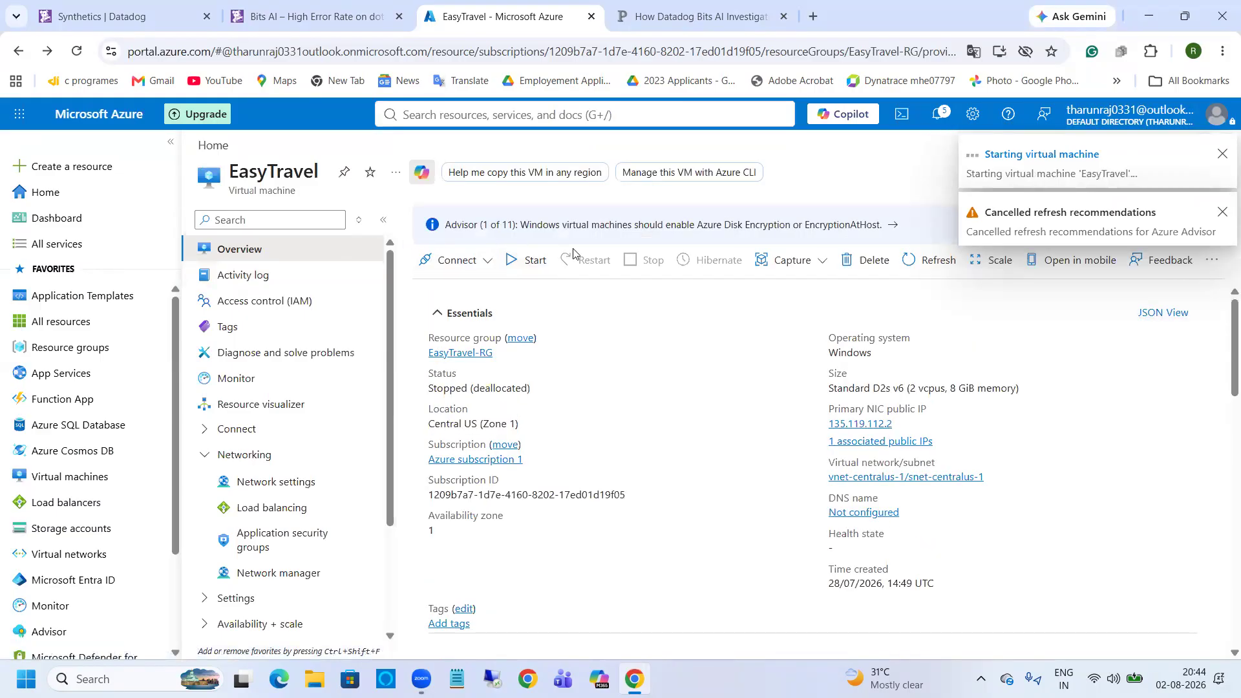
Step: Copy the virtual machine's primary public IP and open Remote Desktop Connection with its full options shown
click(383, 220)
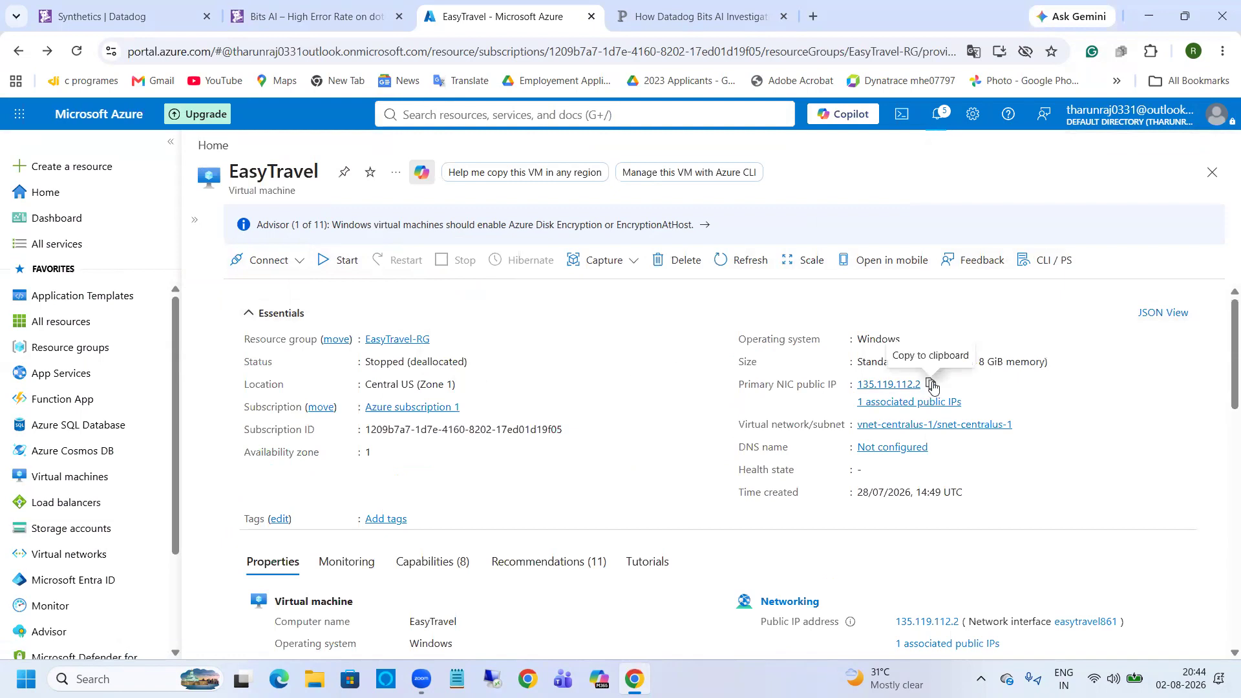
click(931, 385)
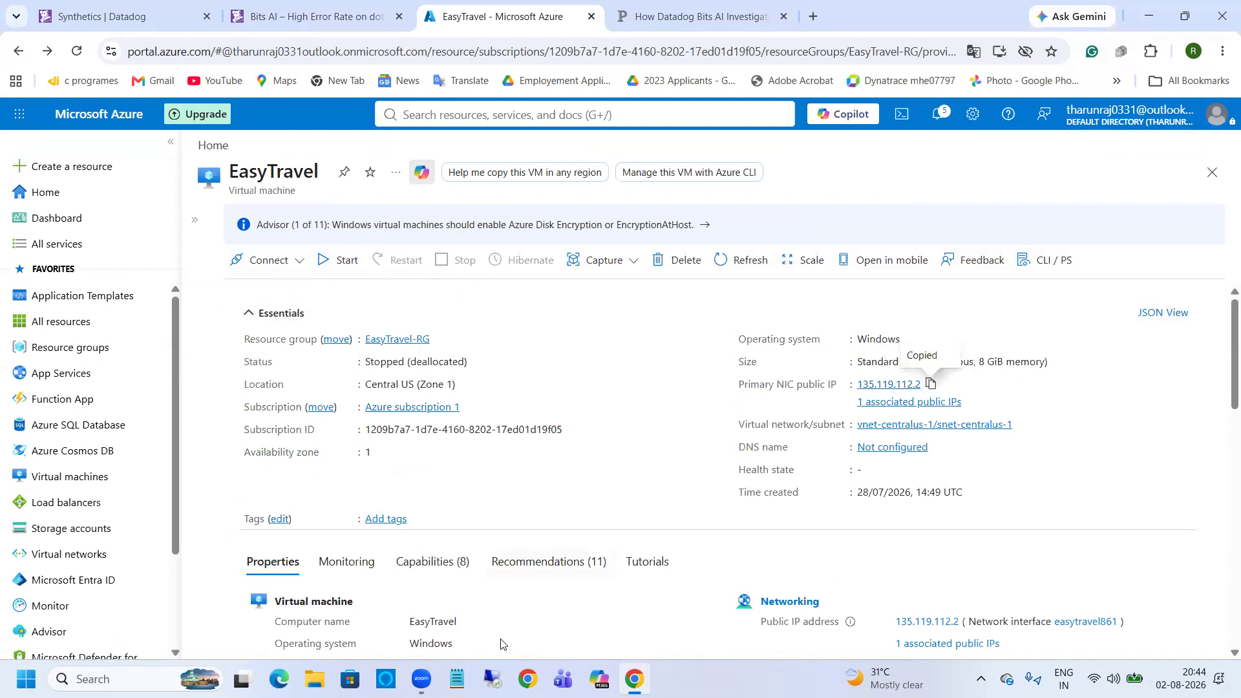
click(492, 679)
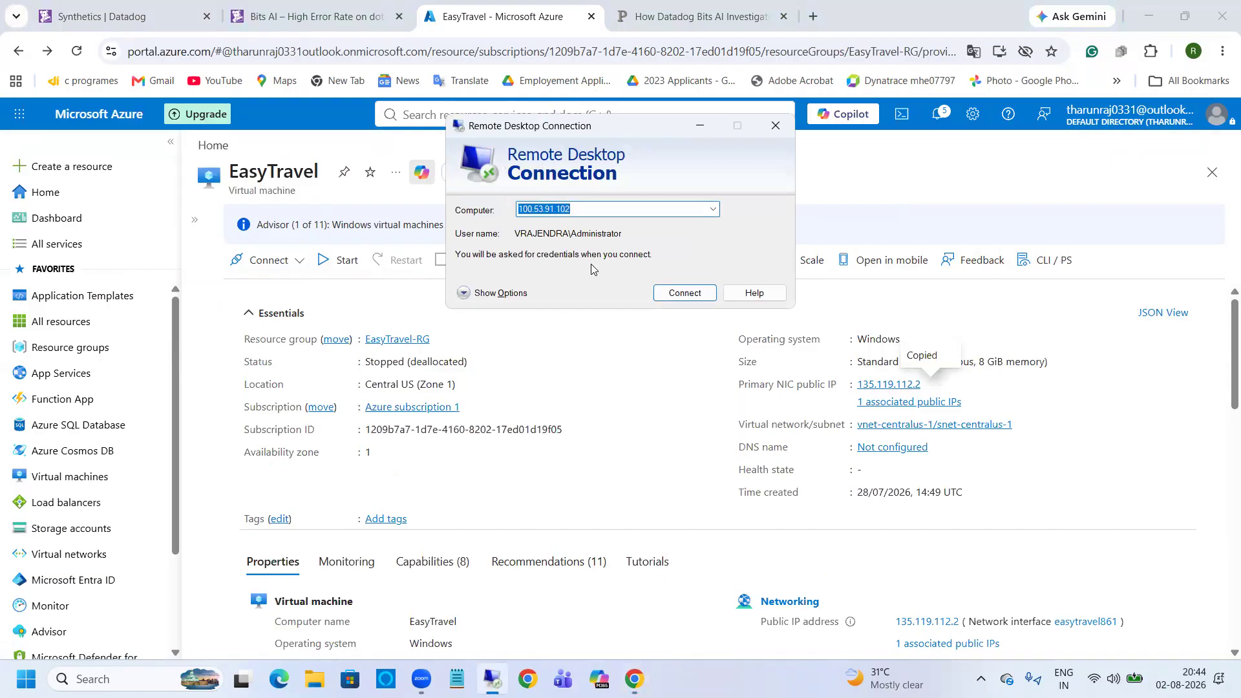
click(494, 293)
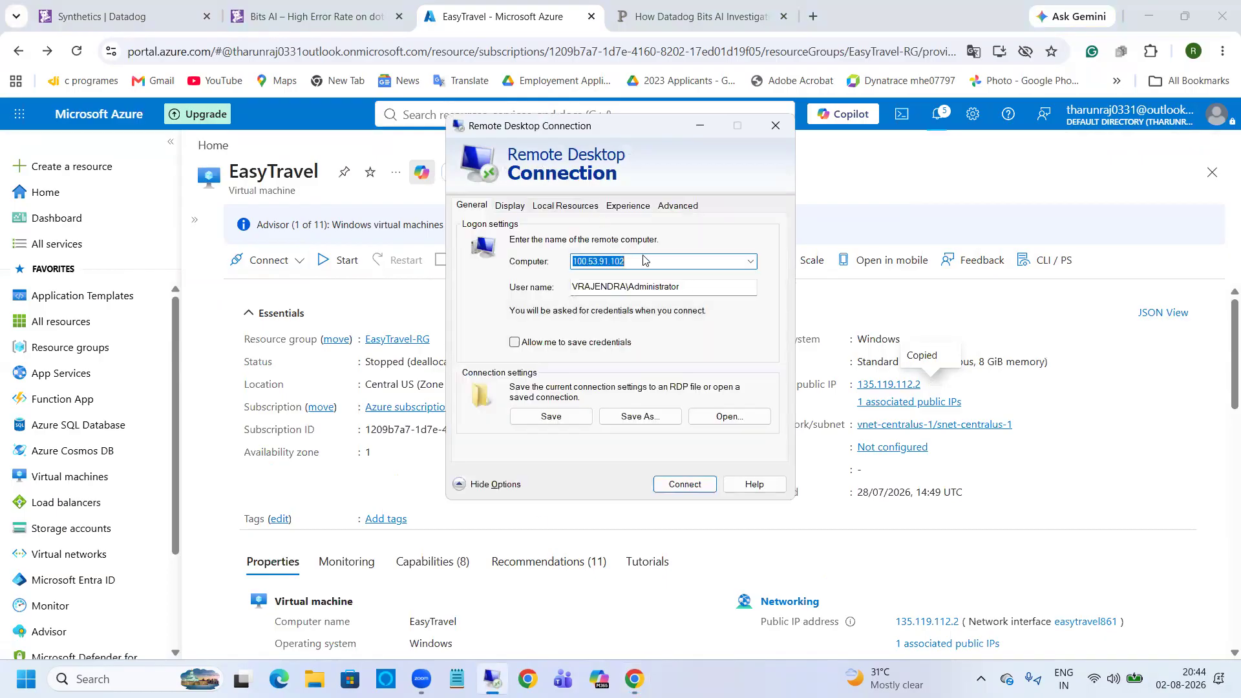
Step: Set the remote computer to 135.119.112.2 in the logon settings
click(644, 260)
double_click(644, 260)
key(ctrl+v)
key(Delete)
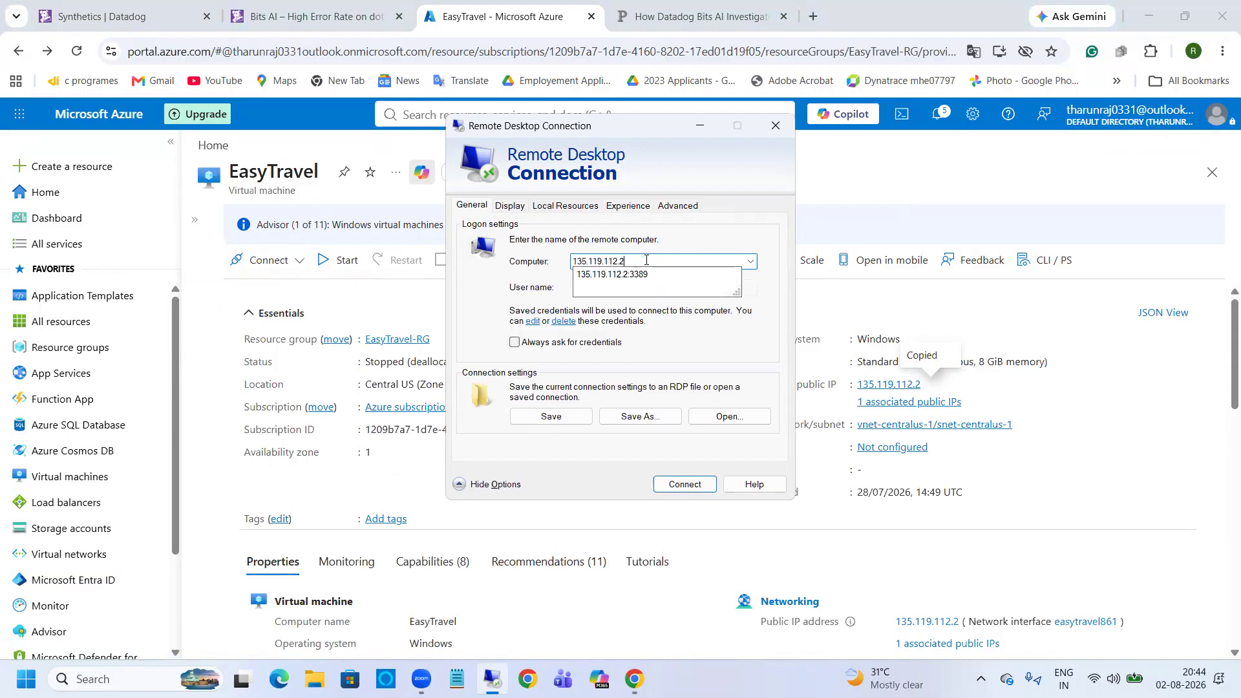
click(525, 291)
Step: Load the EasyTravel remote desktop file from the Downloads folder as the connection settings
click(720, 418)
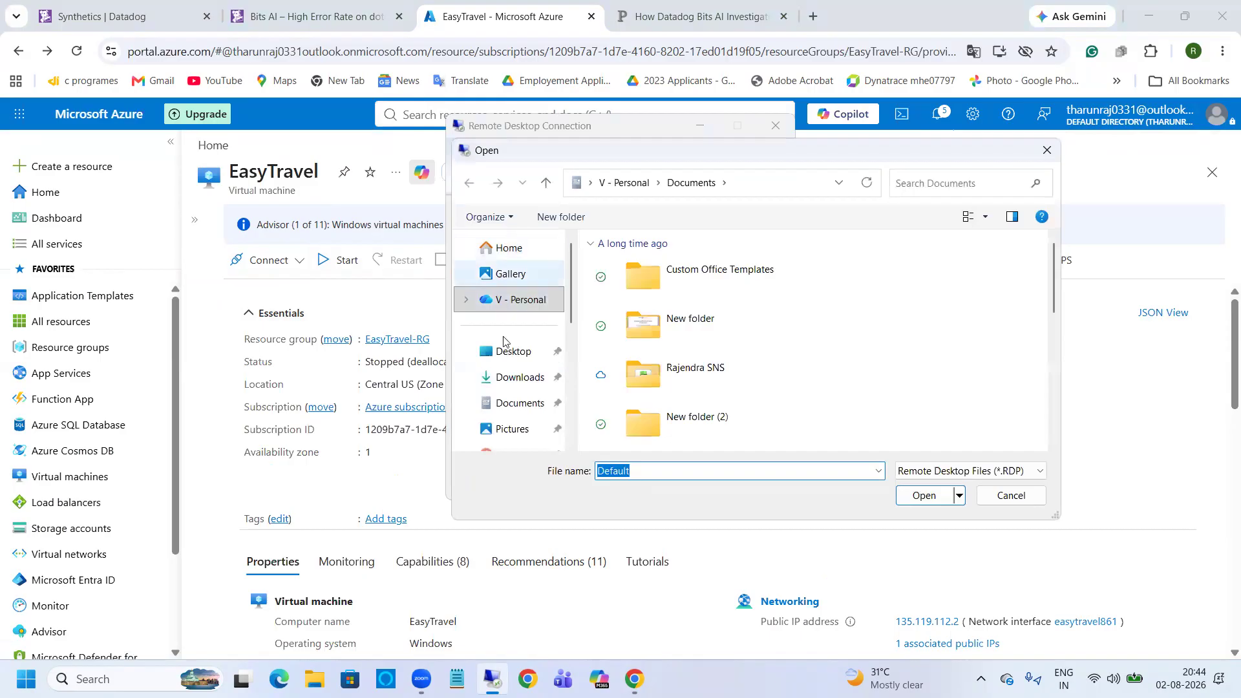
click(517, 377)
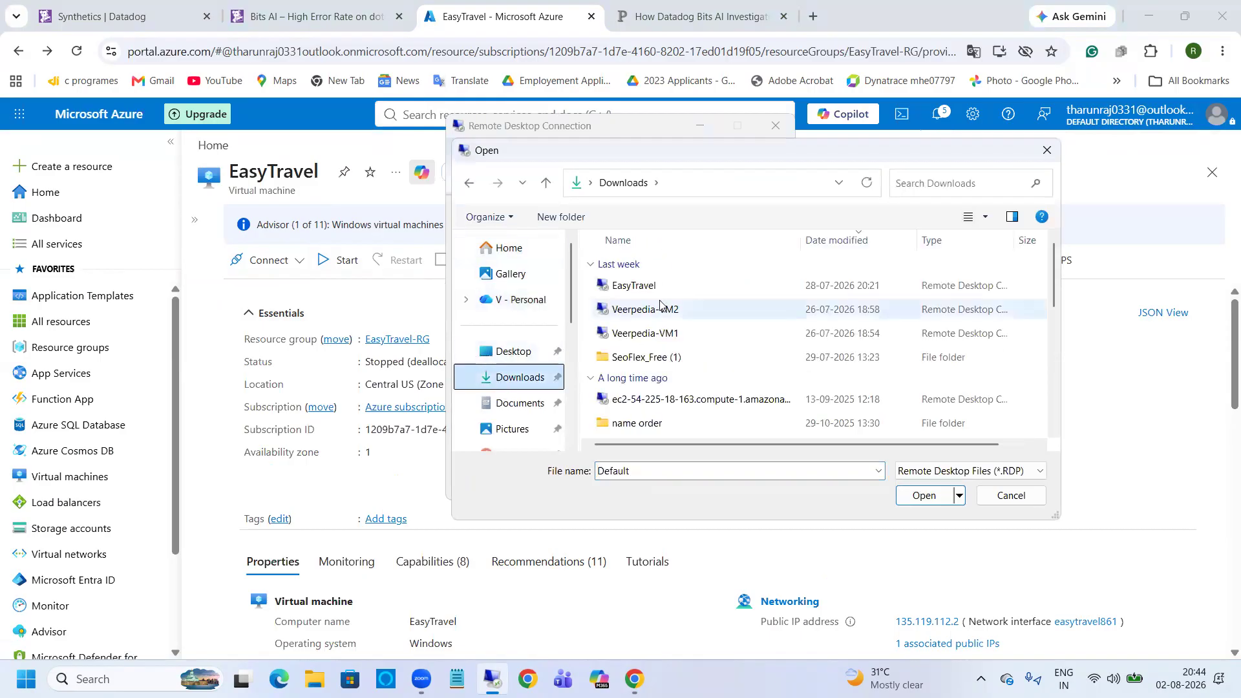
click(642, 285)
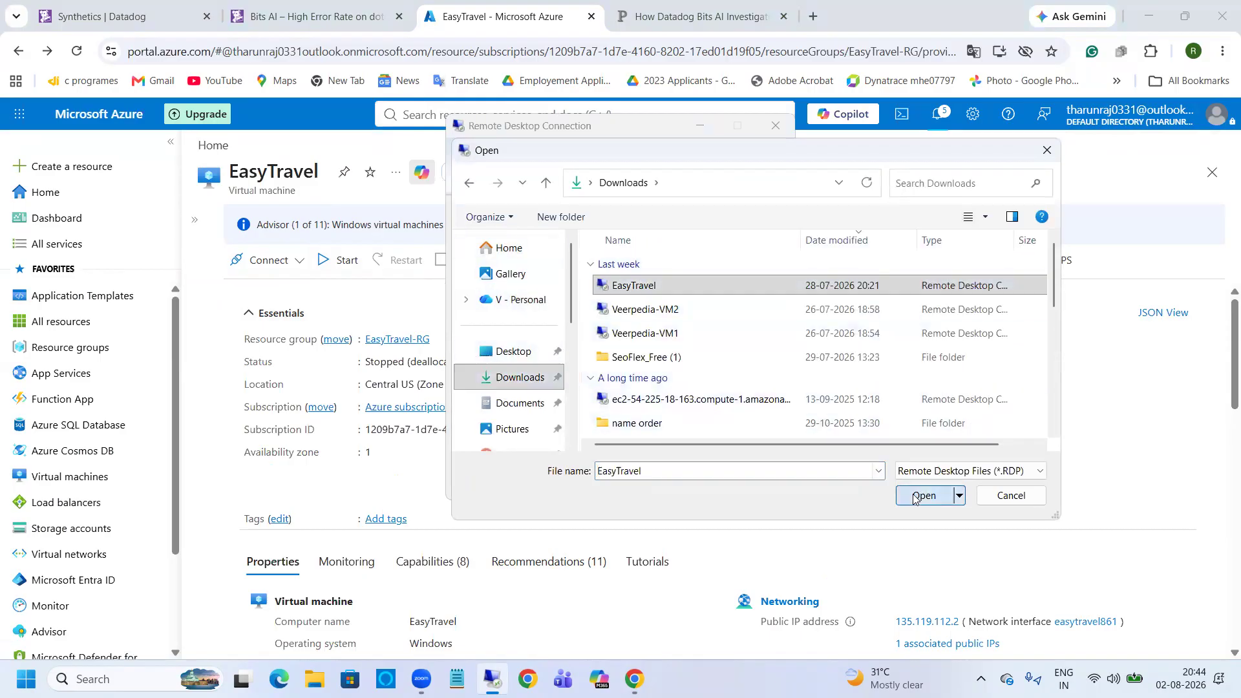
click(923, 496)
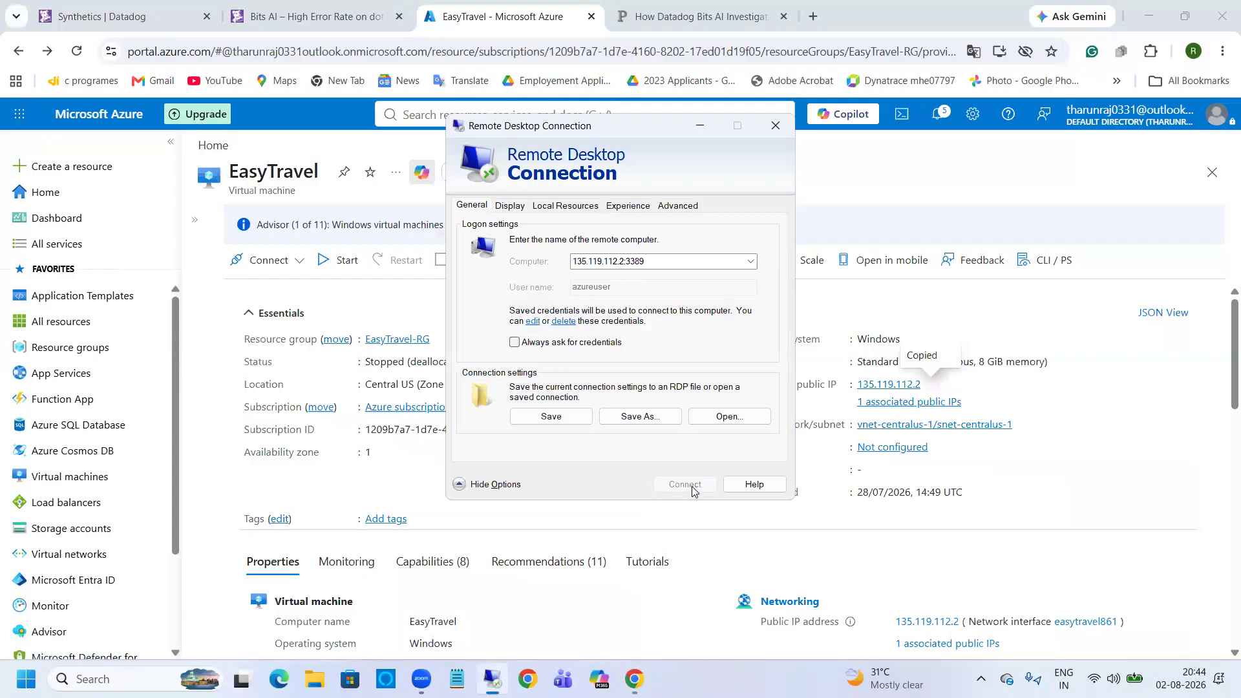
Step: Connect to the EasyTravel machine, allowing smart cards, WebAuthn, clipboard and printers, and accept its untrusted certificate
click(475, 300)
click(476, 316)
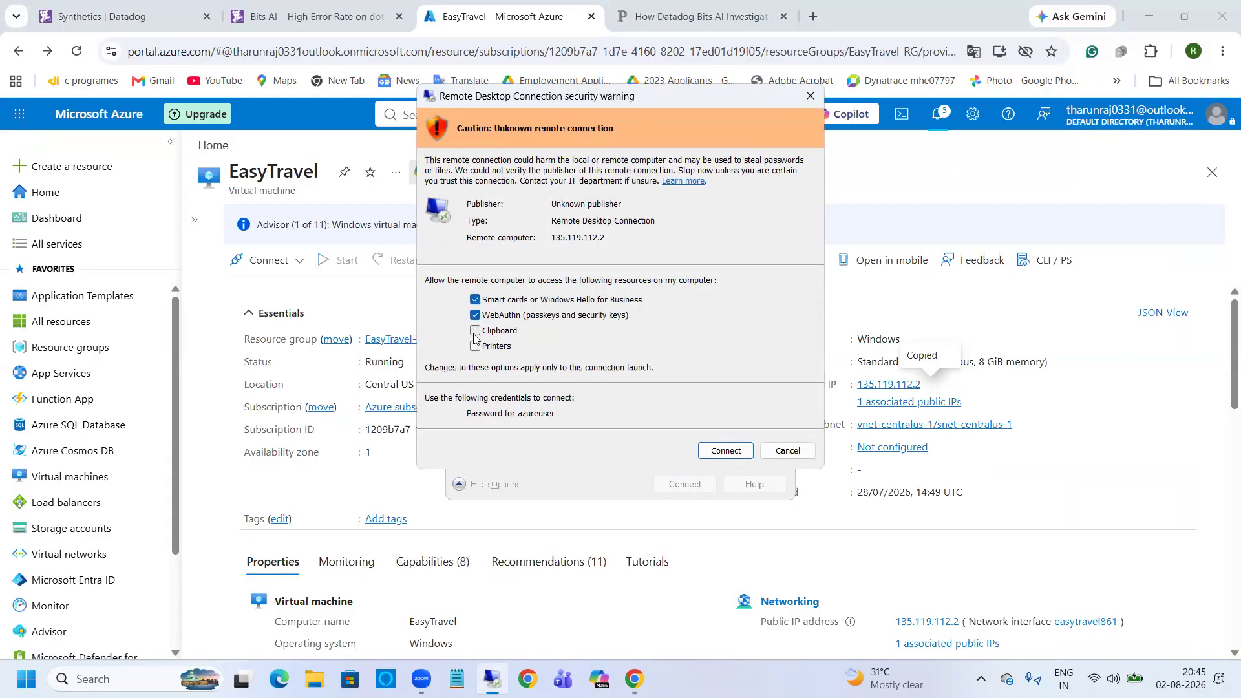
click(475, 330)
click(476, 347)
click(724, 451)
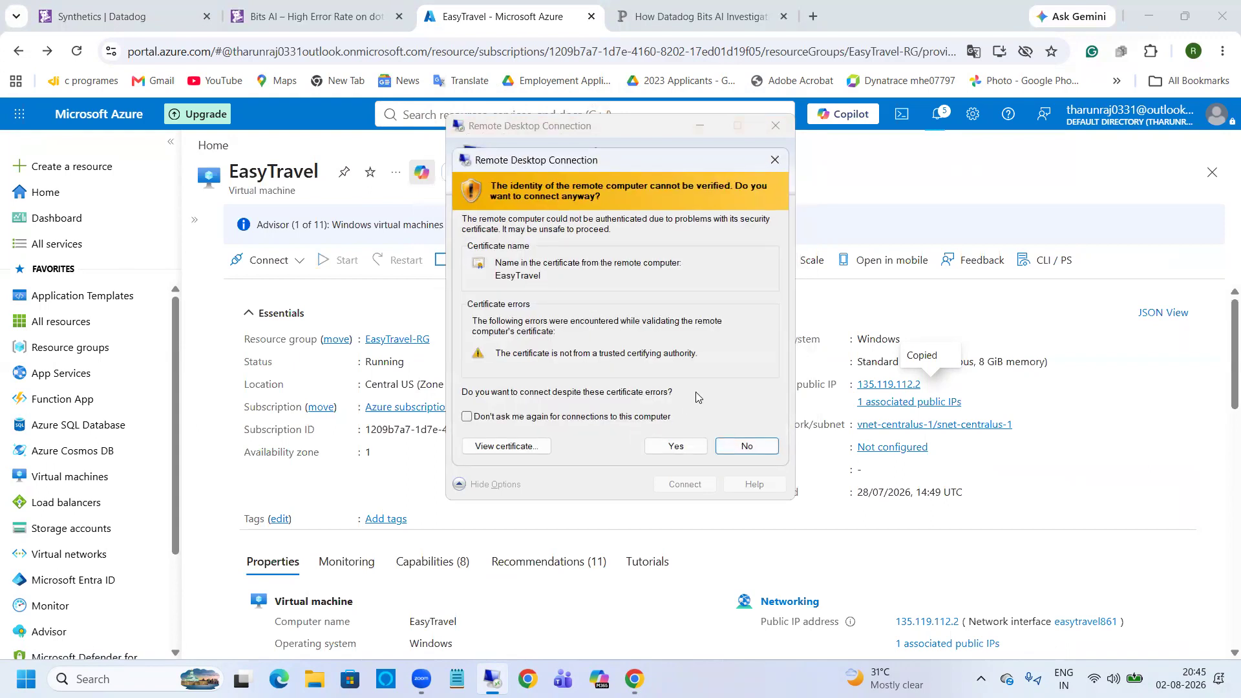
click(675, 446)
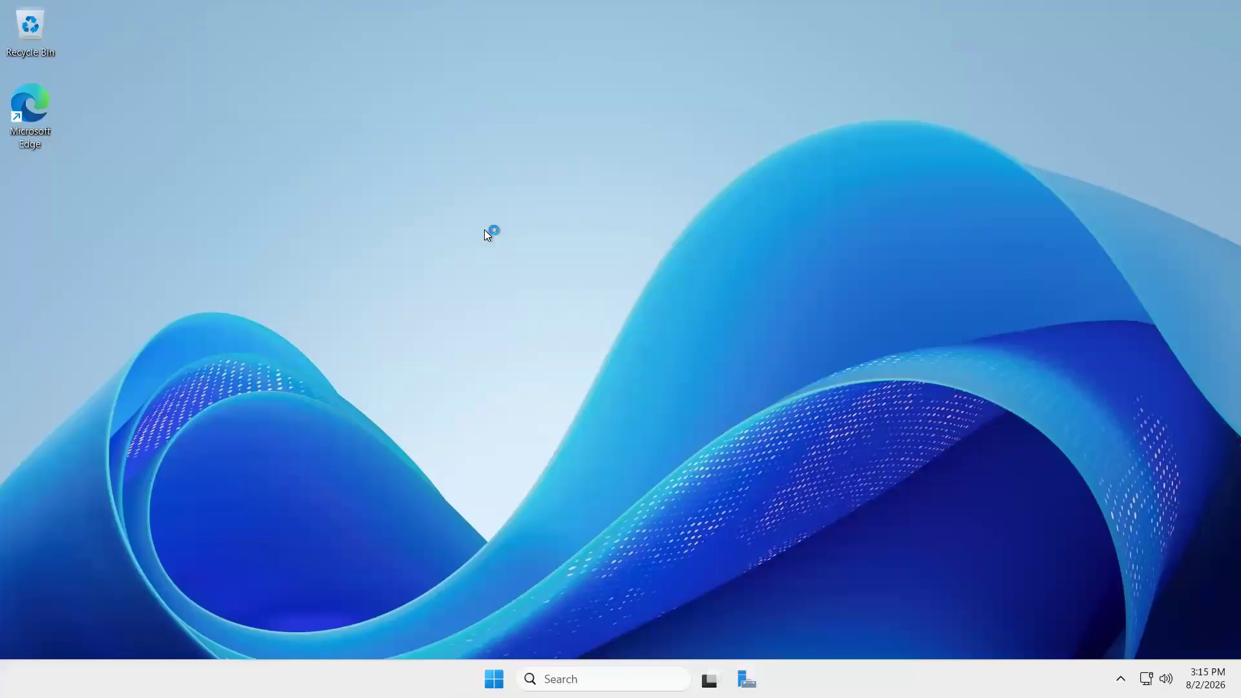
right_click(438, 220)
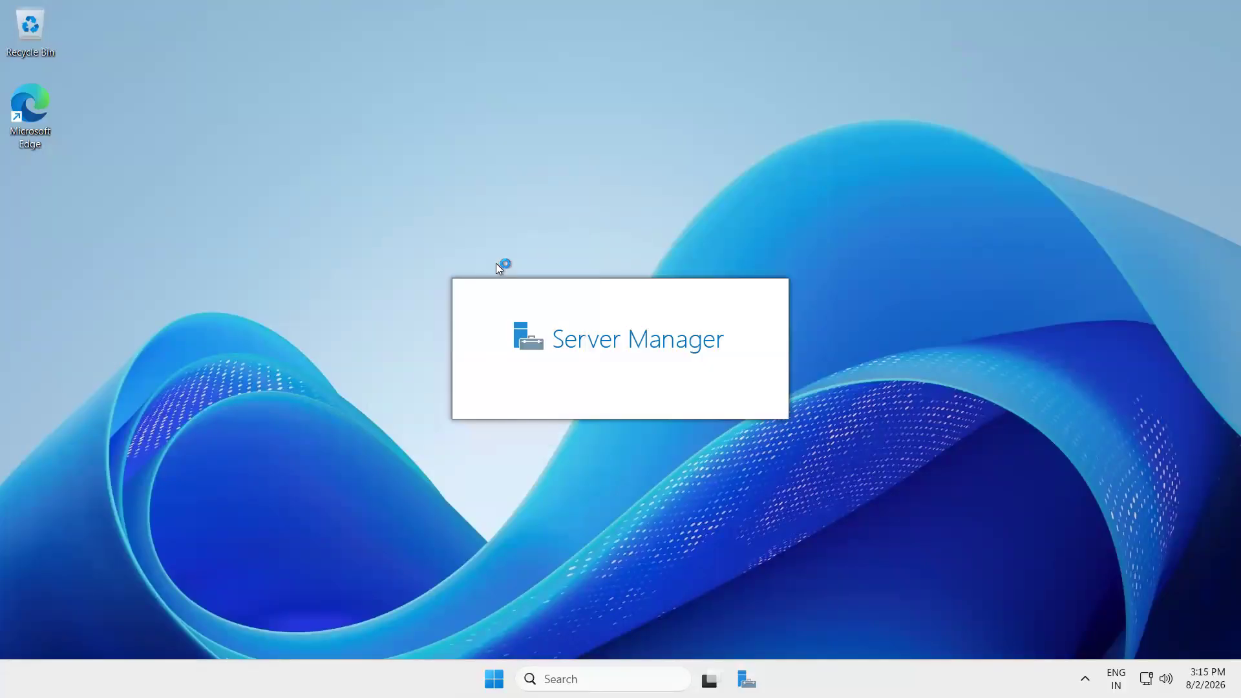
right_click(327, 169)
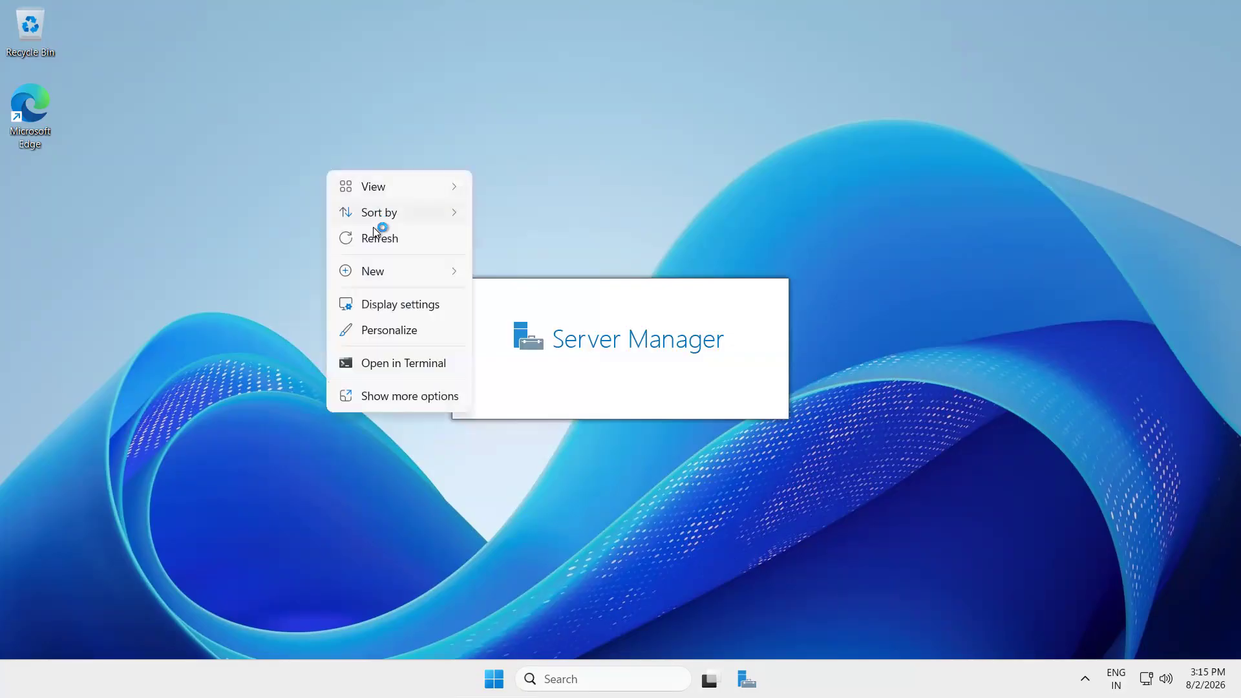
click(373, 227)
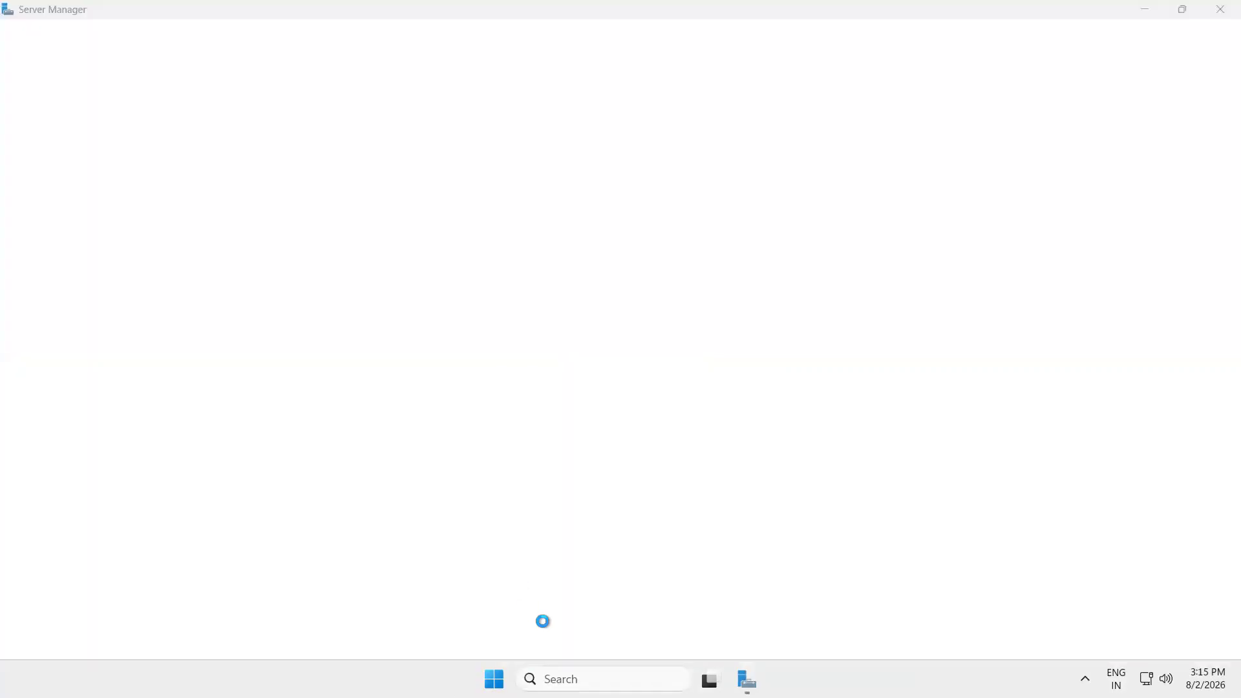
Step: Launch the easyTravel Configuration UI on the remote machine and close the extra console window
key(super)
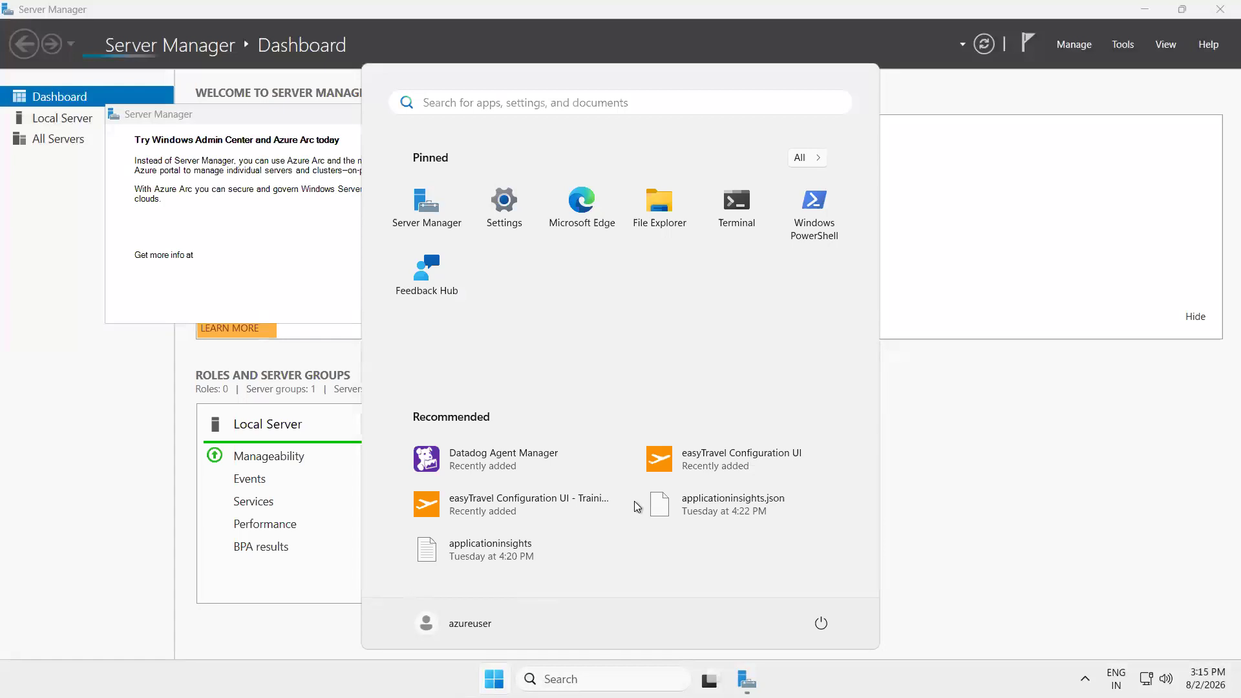
click(706, 465)
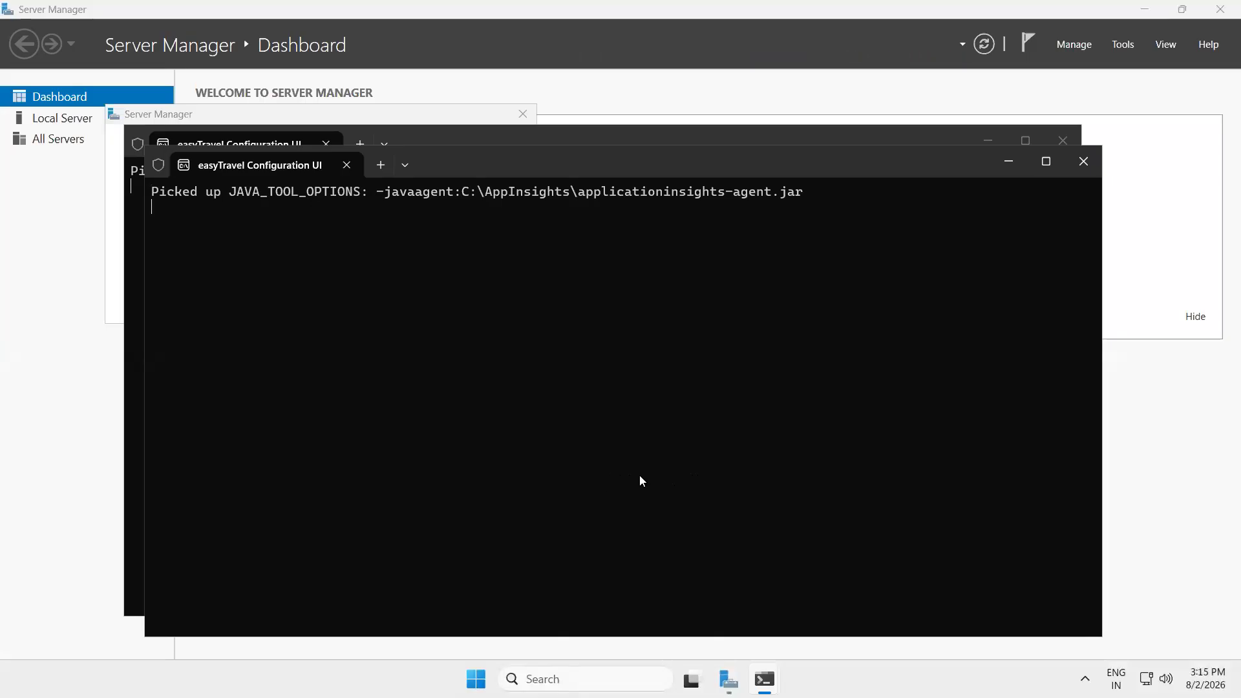
click(1083, 161)
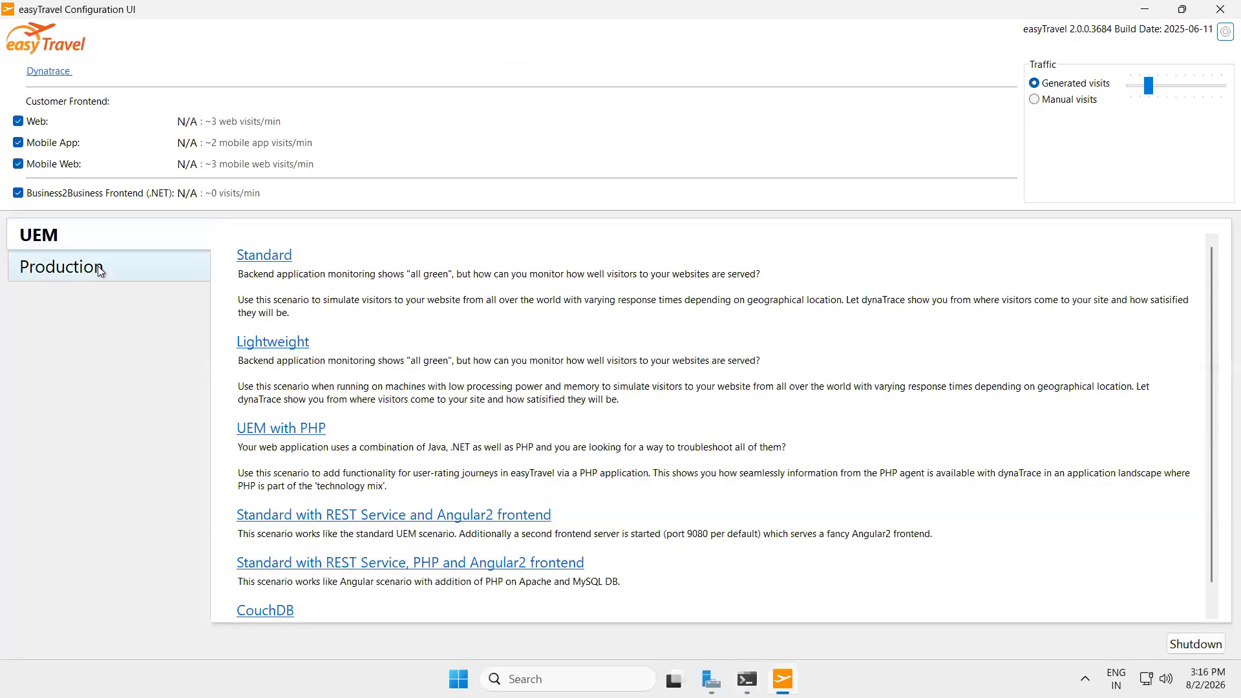
Step: Start the Standard scenario of the Production group and start its Business Backend (Java) service
click(98, 266)
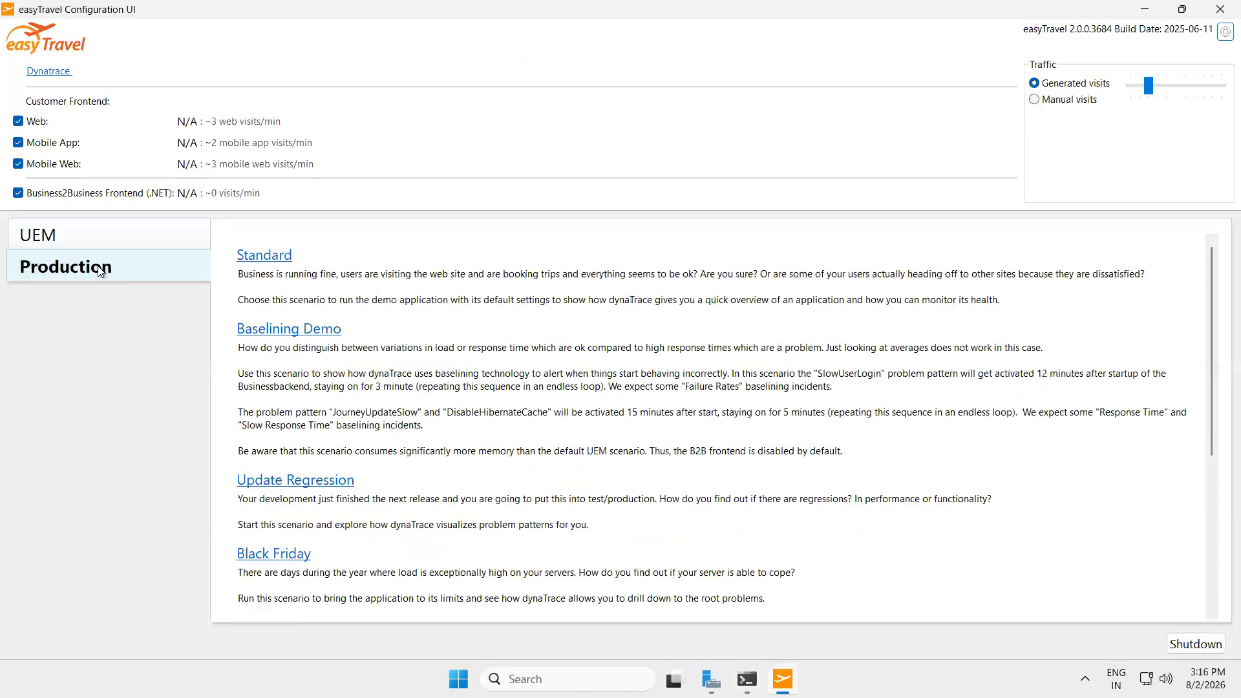
click(274, 259)
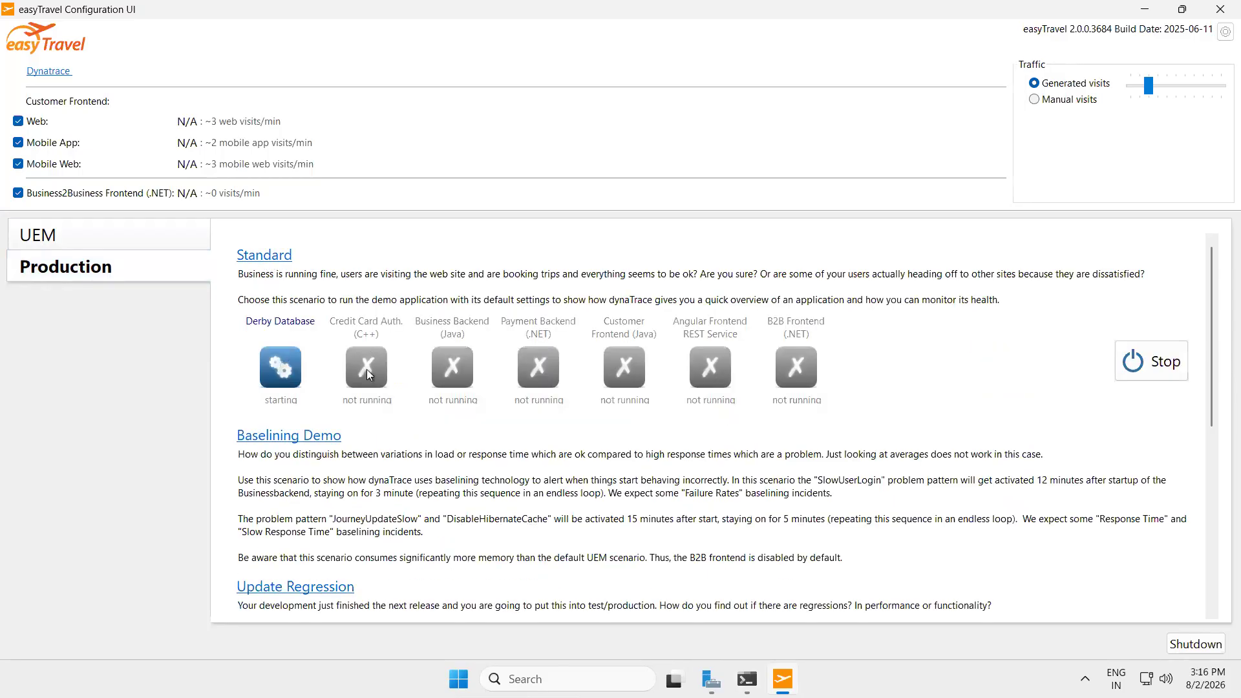
right_click(366, 370)
click(452, 378)
right_click(452, 373)
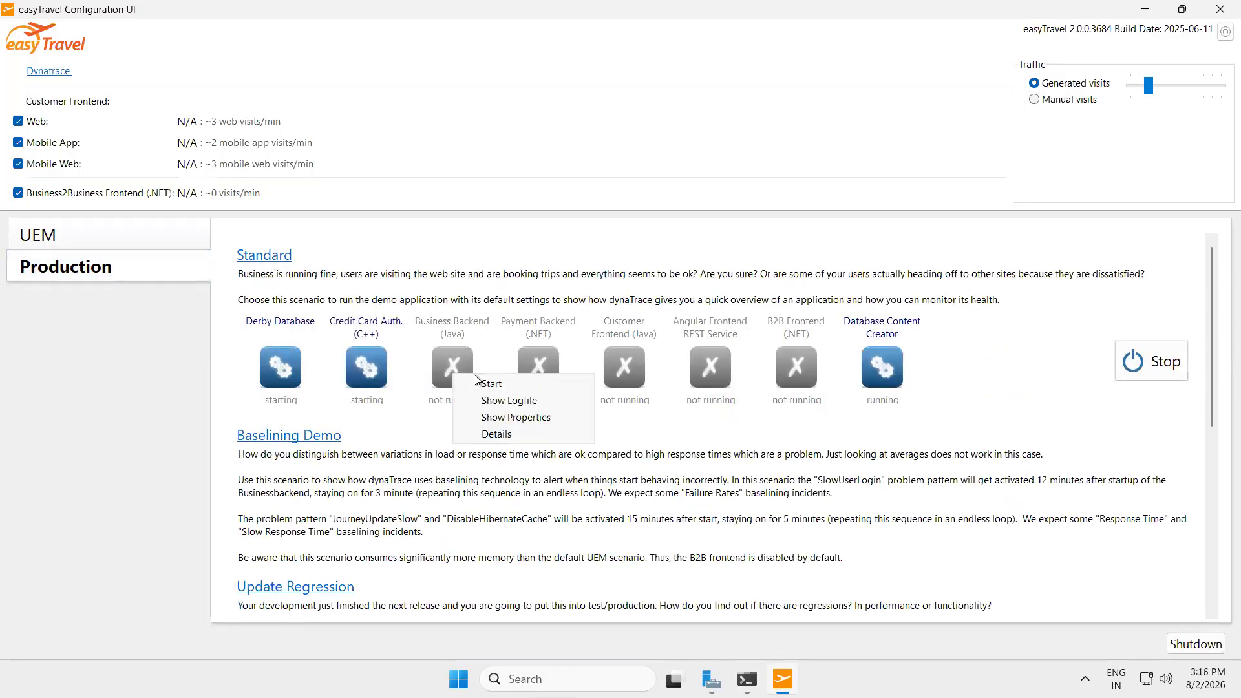
click(505, 378)
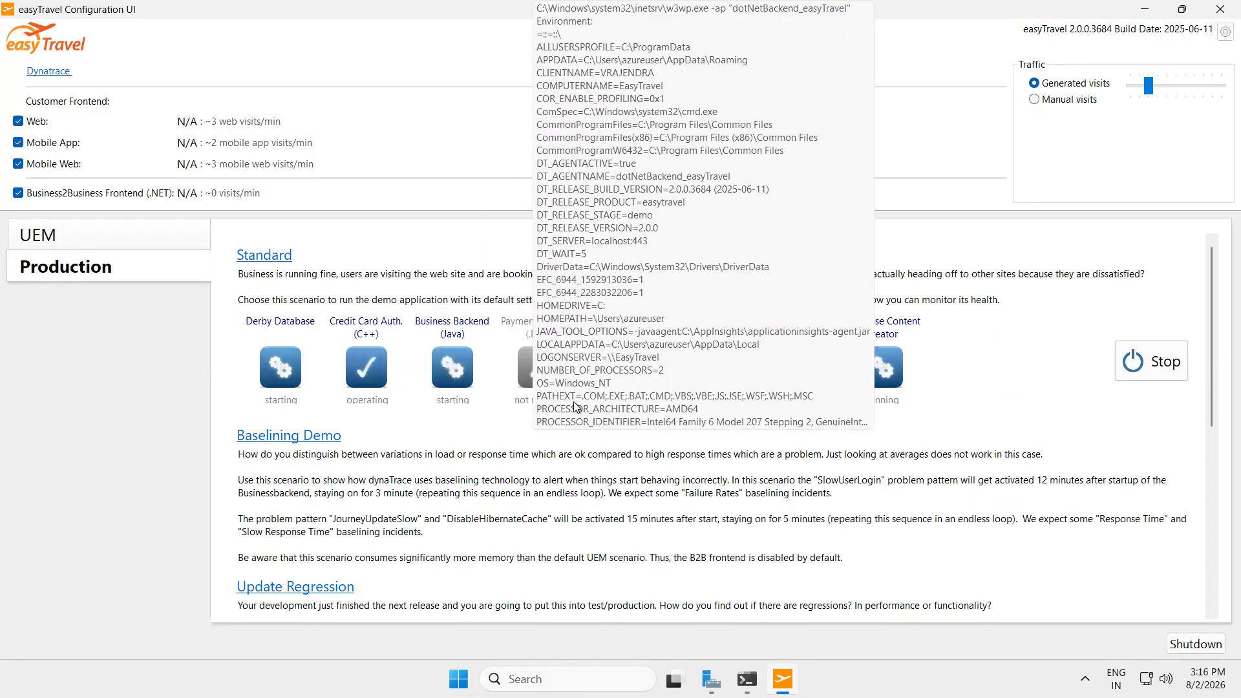
Step: Start the Customer Frontend (Java) and Angular Frontend REST Service of the Standard scenario
right_click(630, 382)
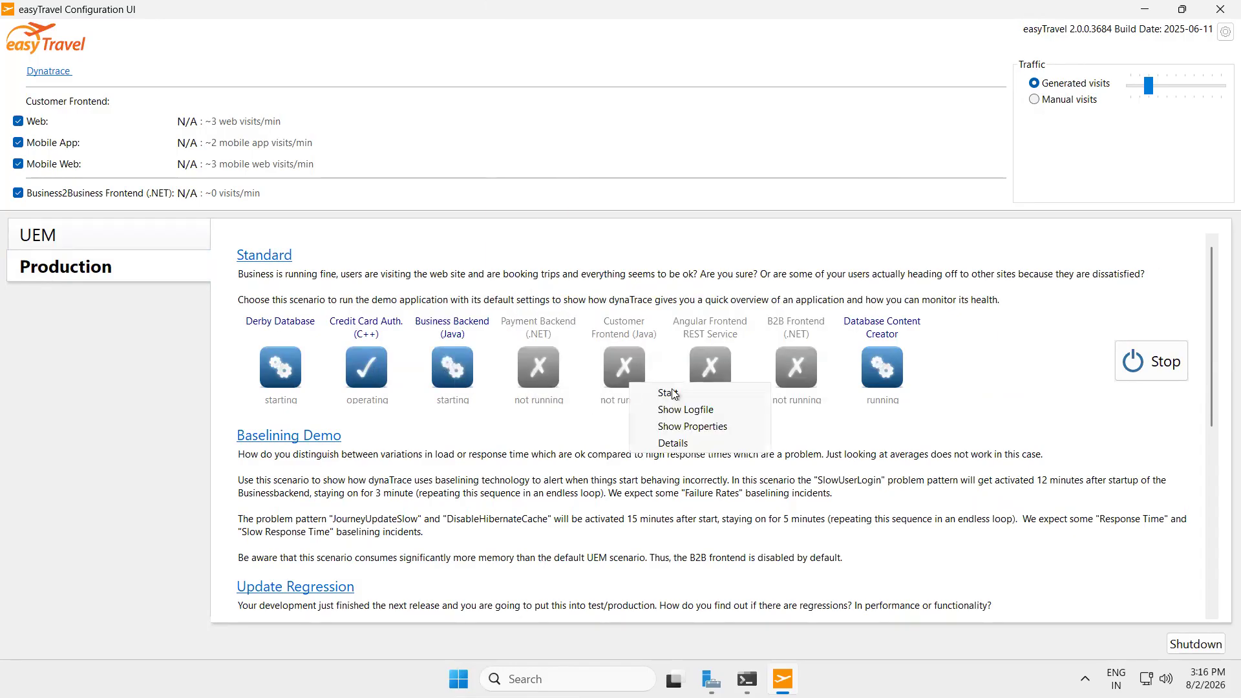
click(705, 388)
right_click(716, 371)
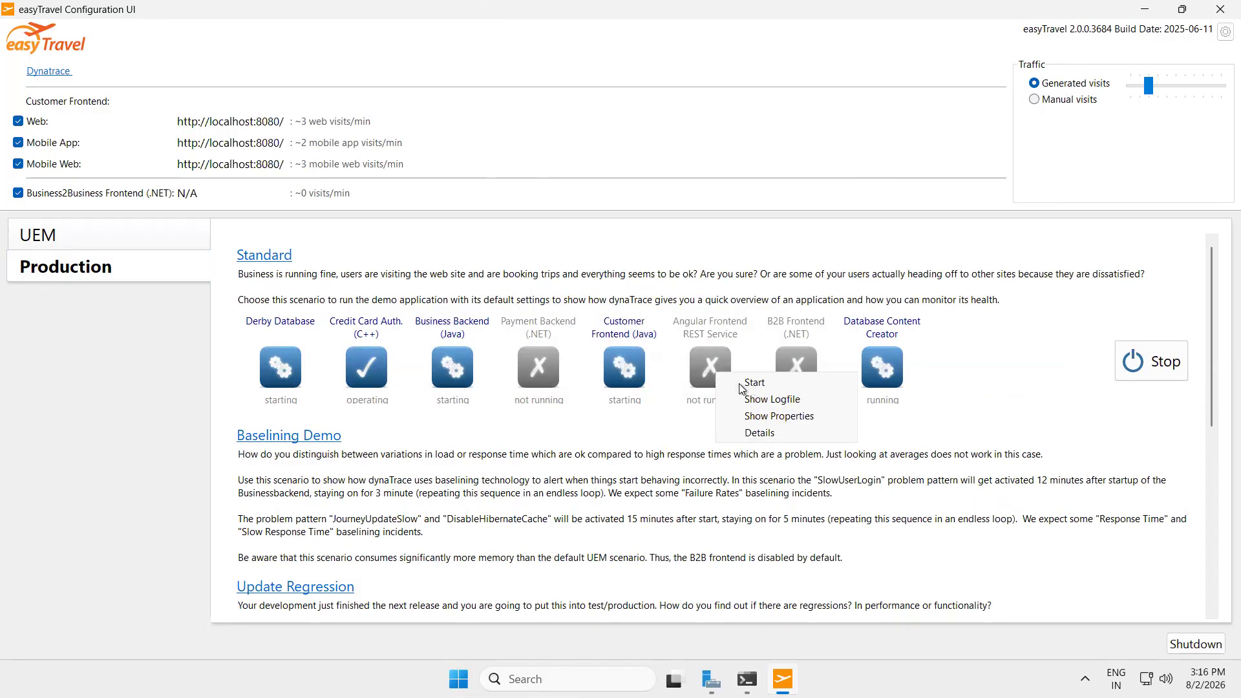
click(741, 384)
Step: Try to start the B2B Frontend (.NET) and Payment Backend (.NET) services manually
right_click(801, 377)
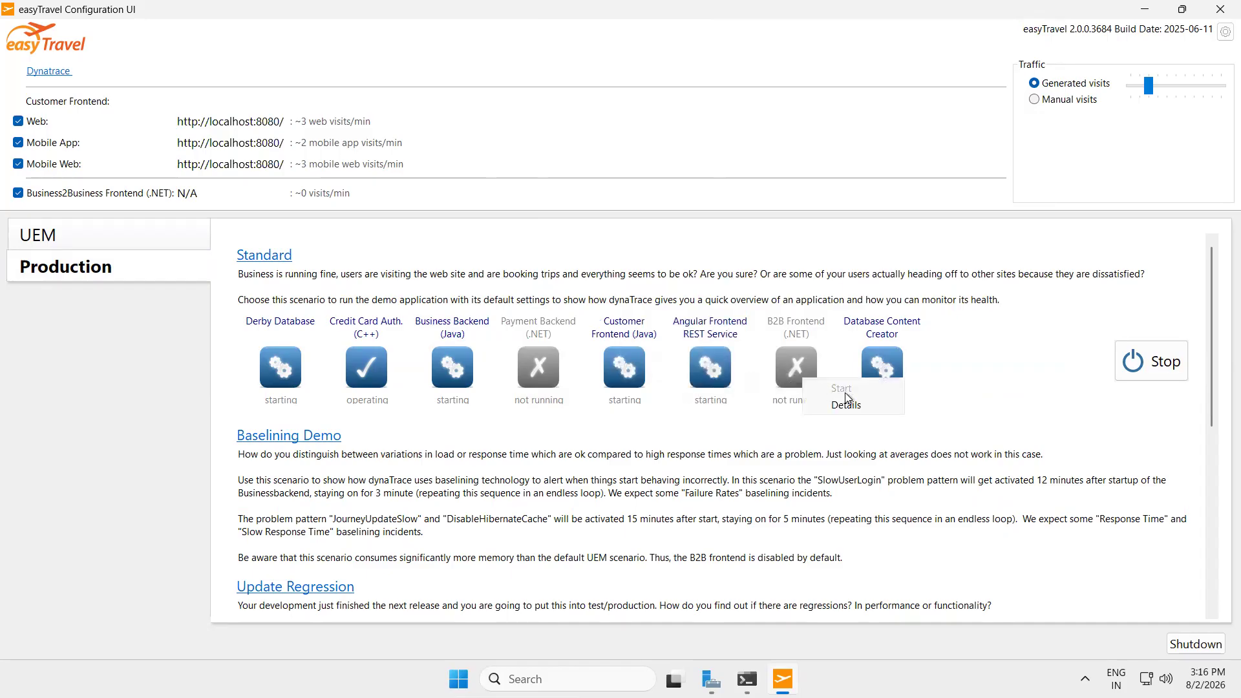
click(755, 448)
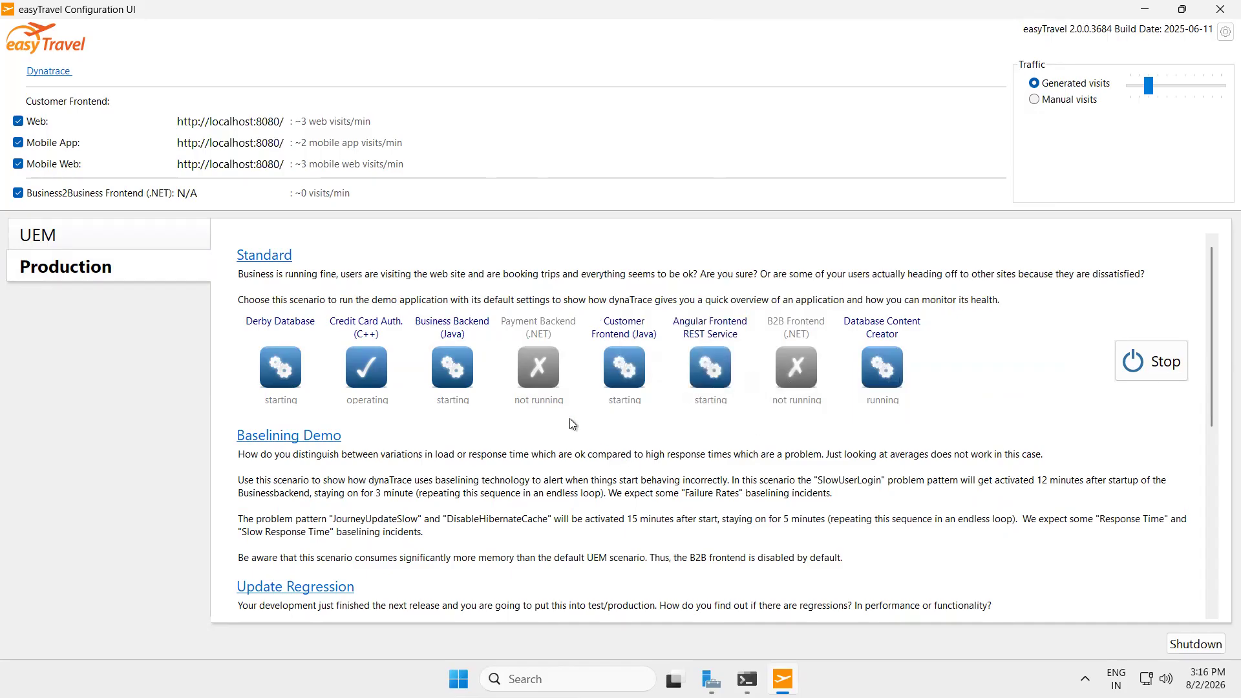
right_click(529, 374)
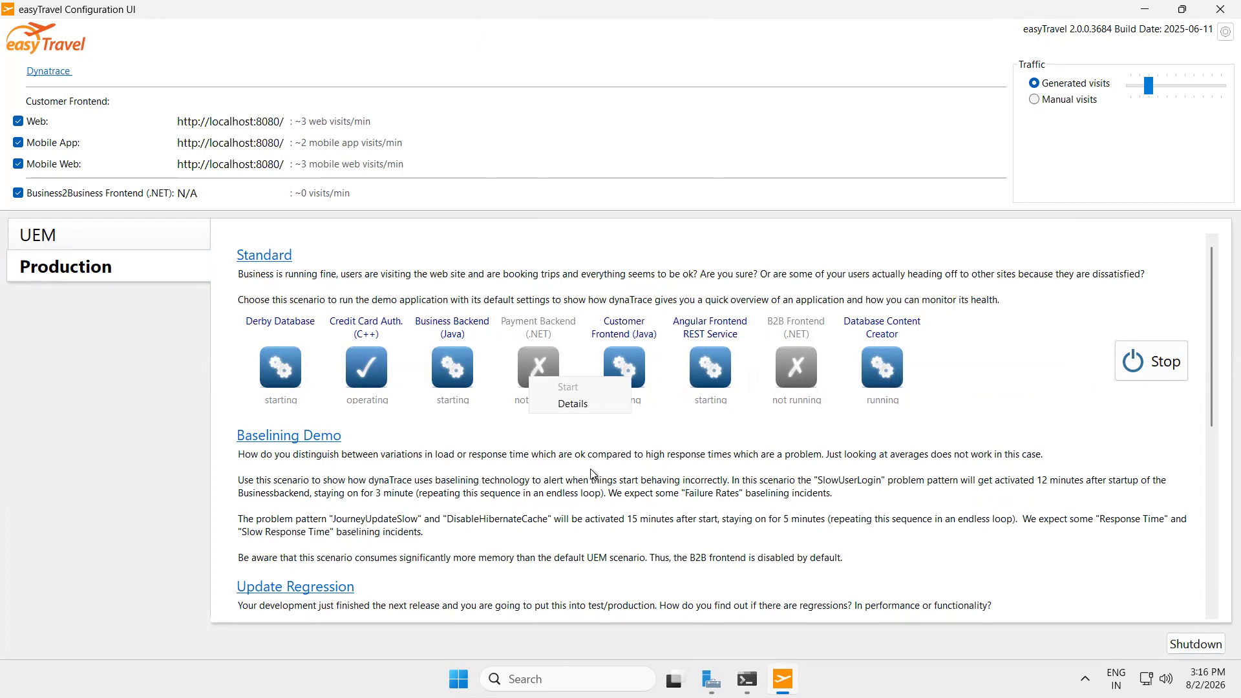
click(439, 480)
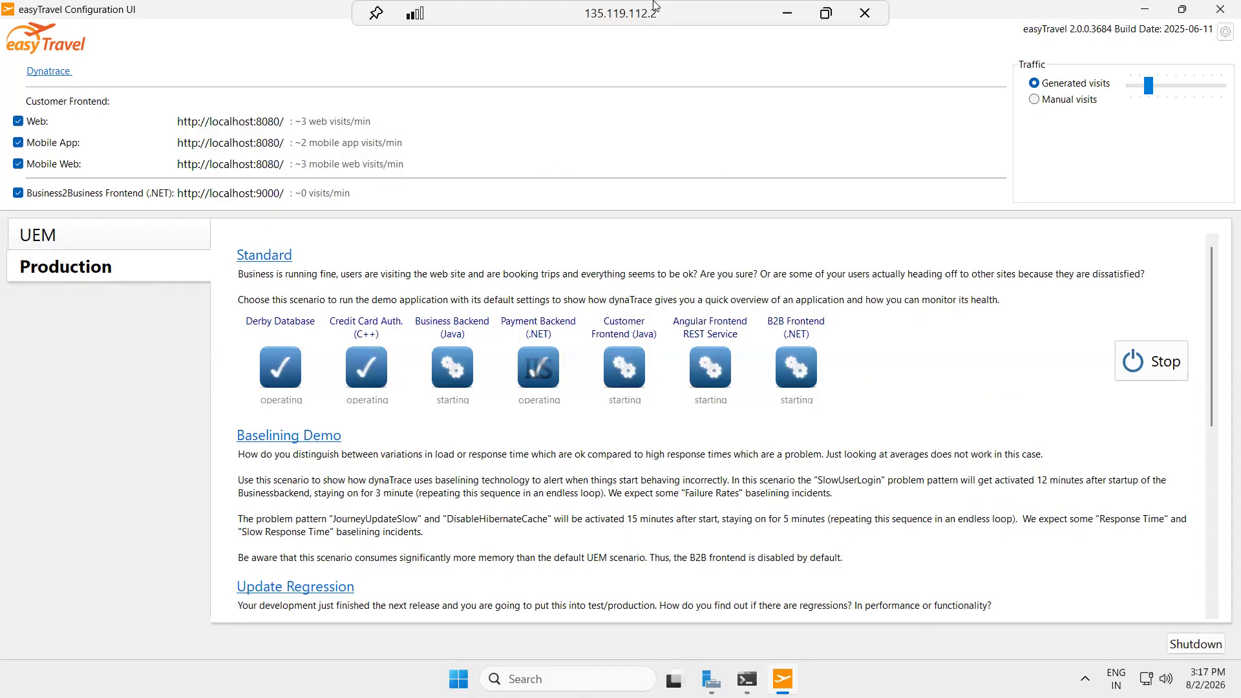
click(781, 16)
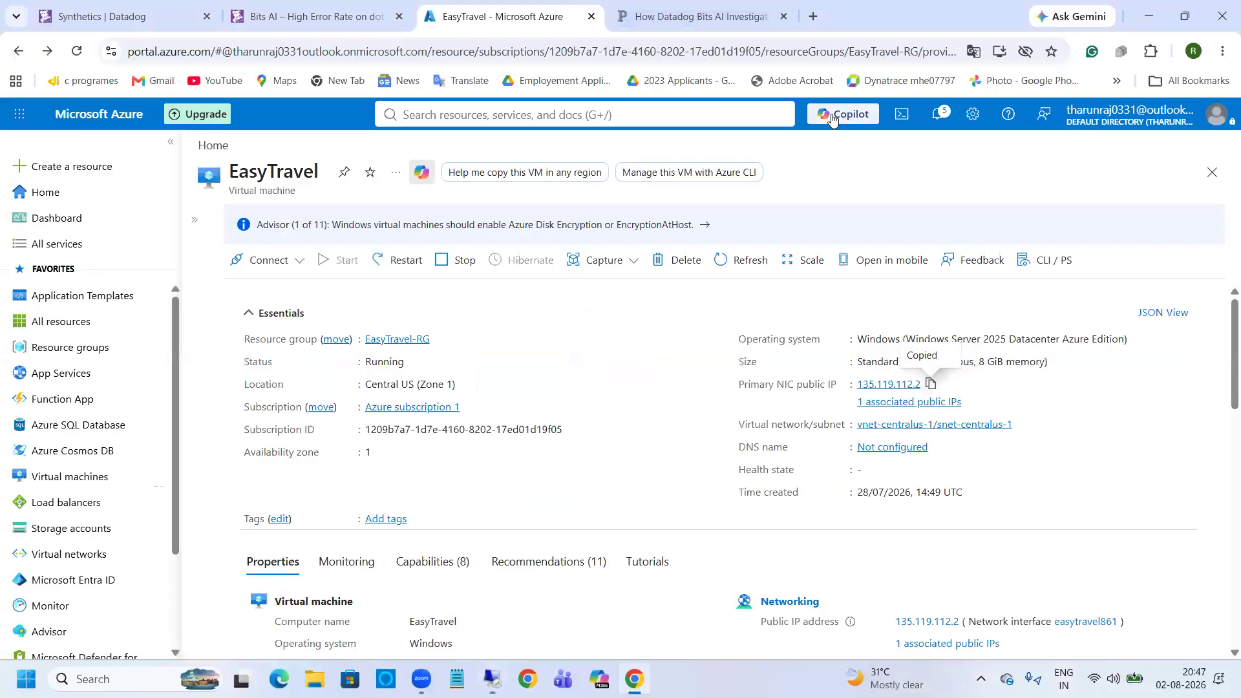
key(ctrl+t)
text(http)
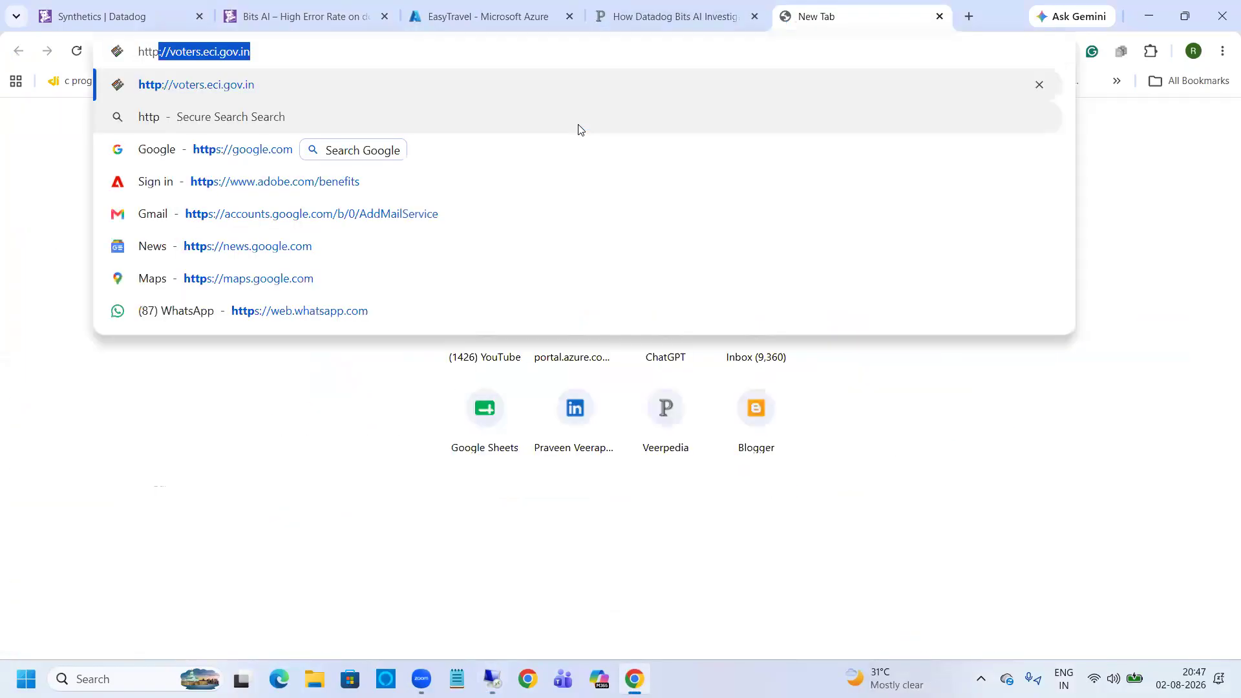
text(://)
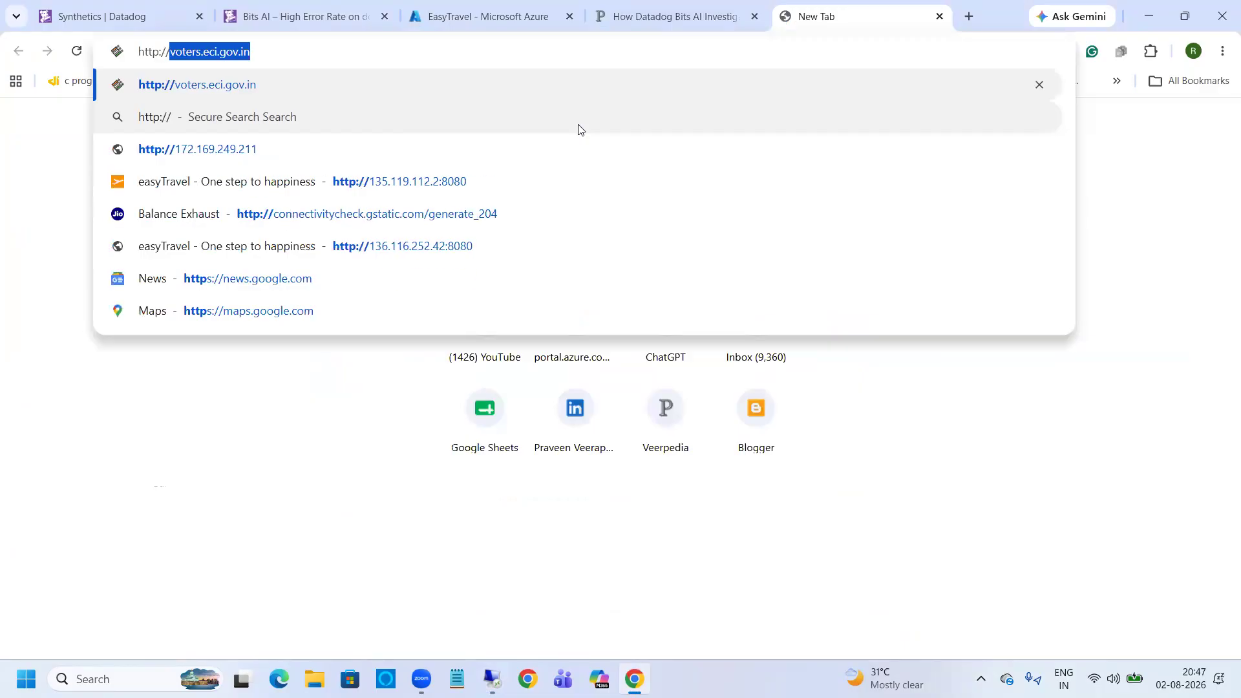
text(135.119.112.2:808)
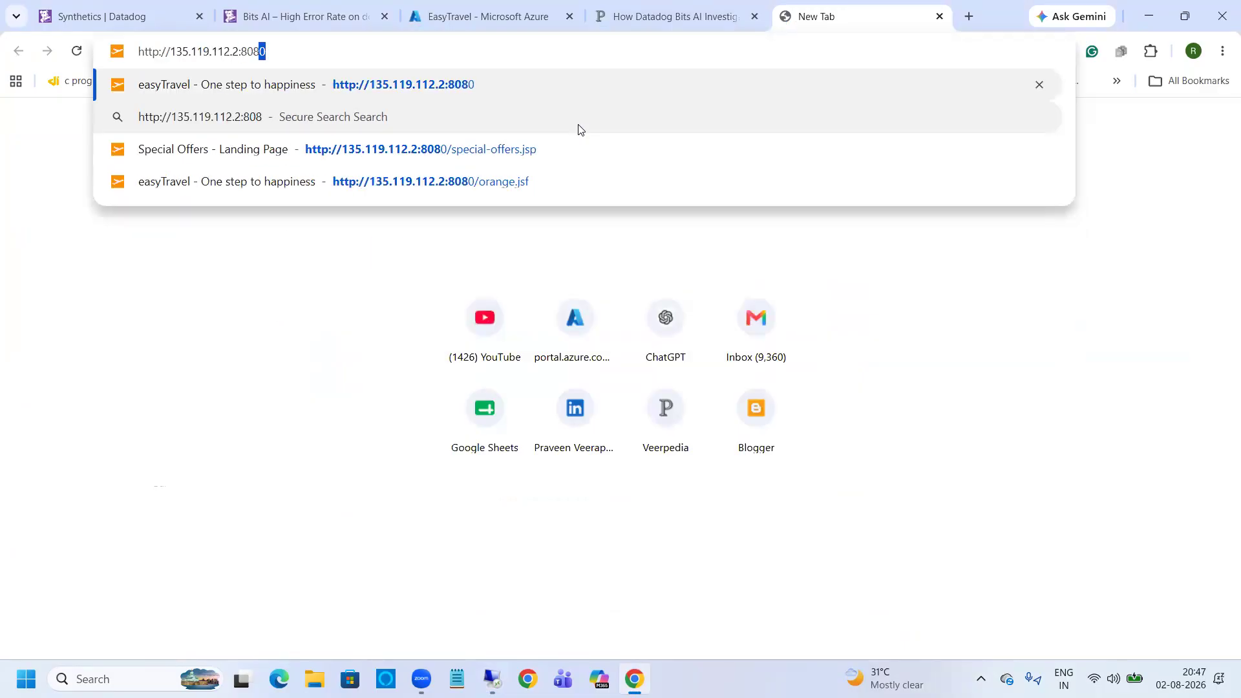
text(0)
key(Return)
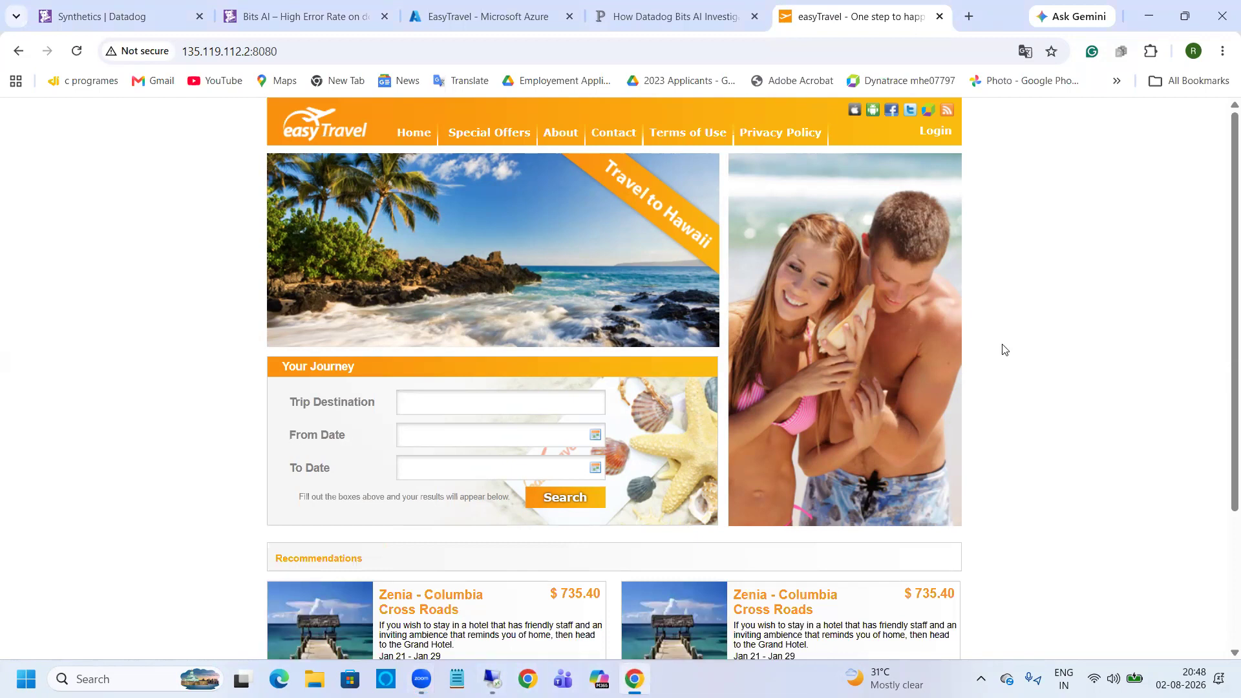
click(419, 130)
key(ctrl+a)
key(Right)
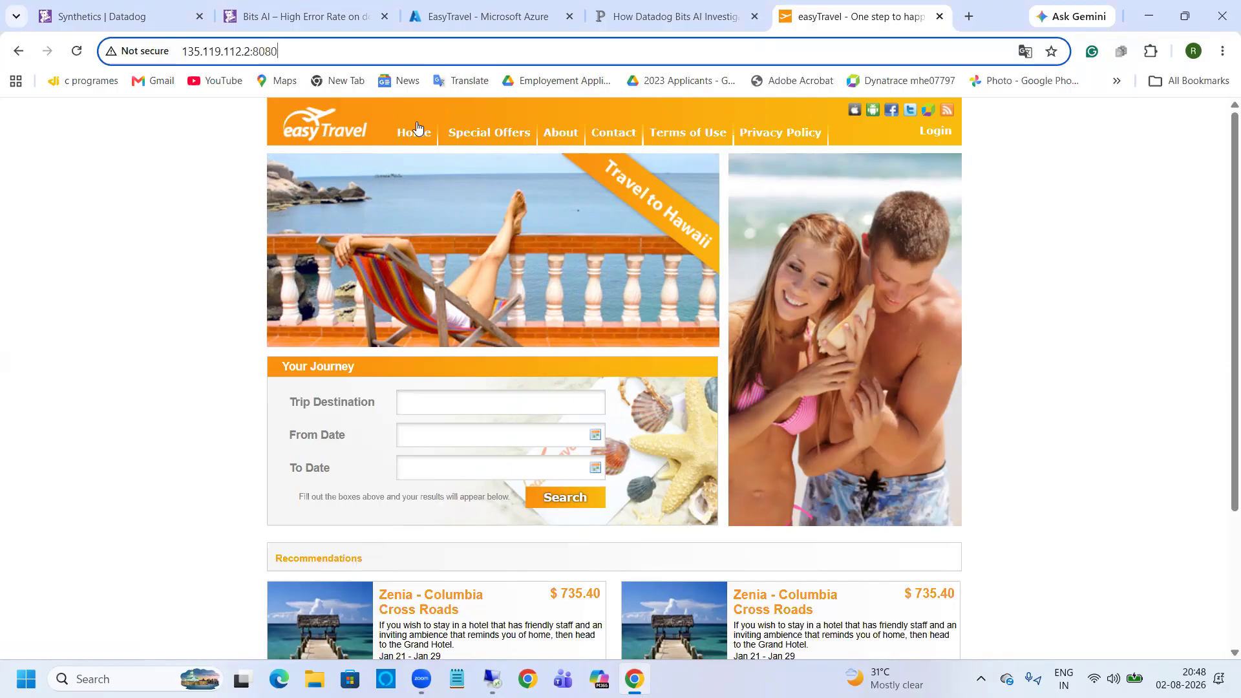
click(148, 227)
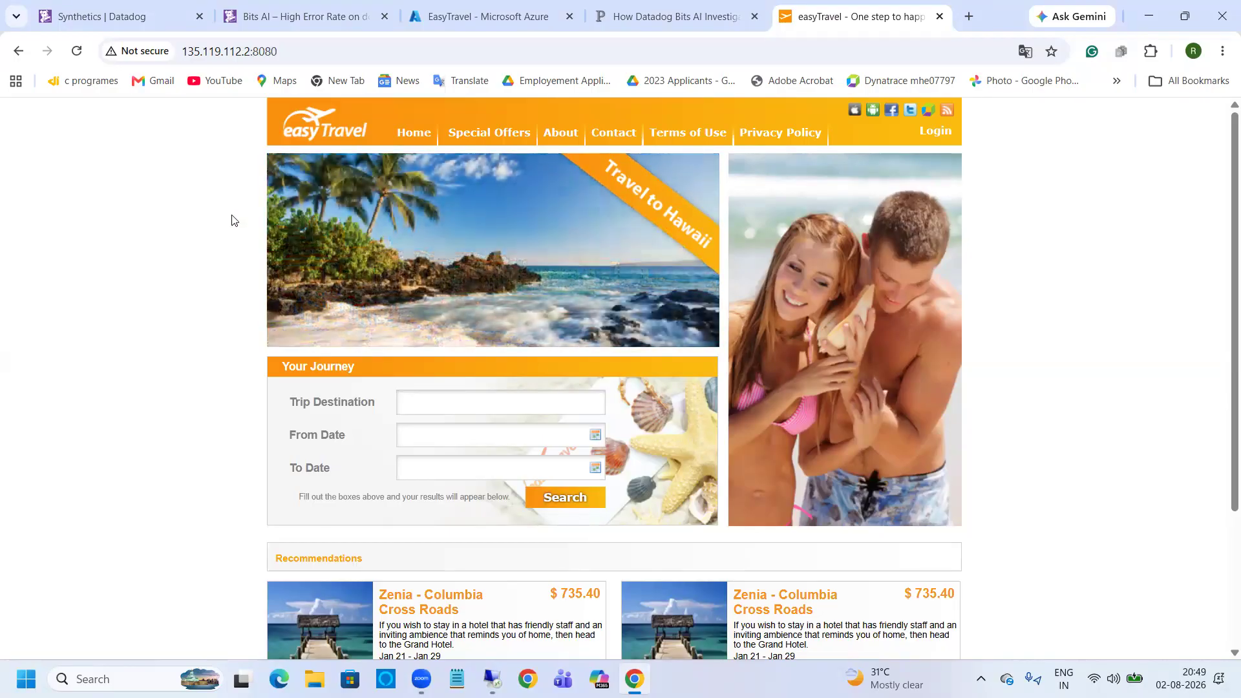
Step: Switch to Datadog's Synthetic Monitoring page and create a new browser test
click(144, 15)
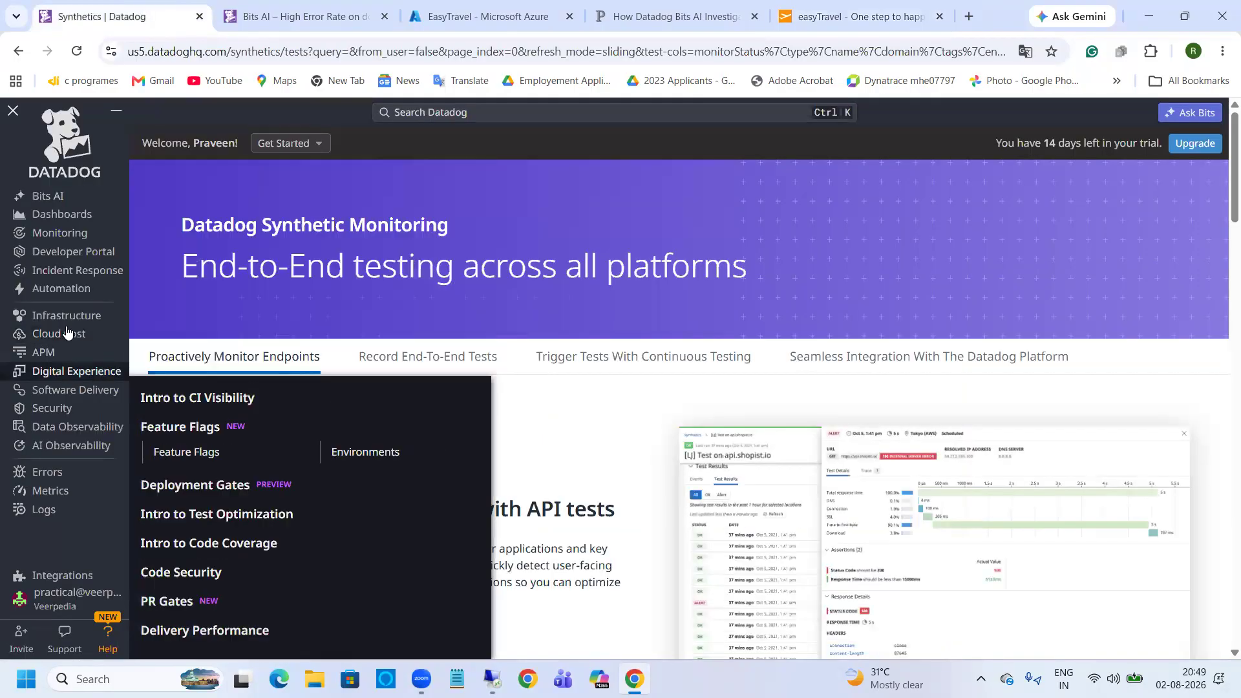
click(50, 375)
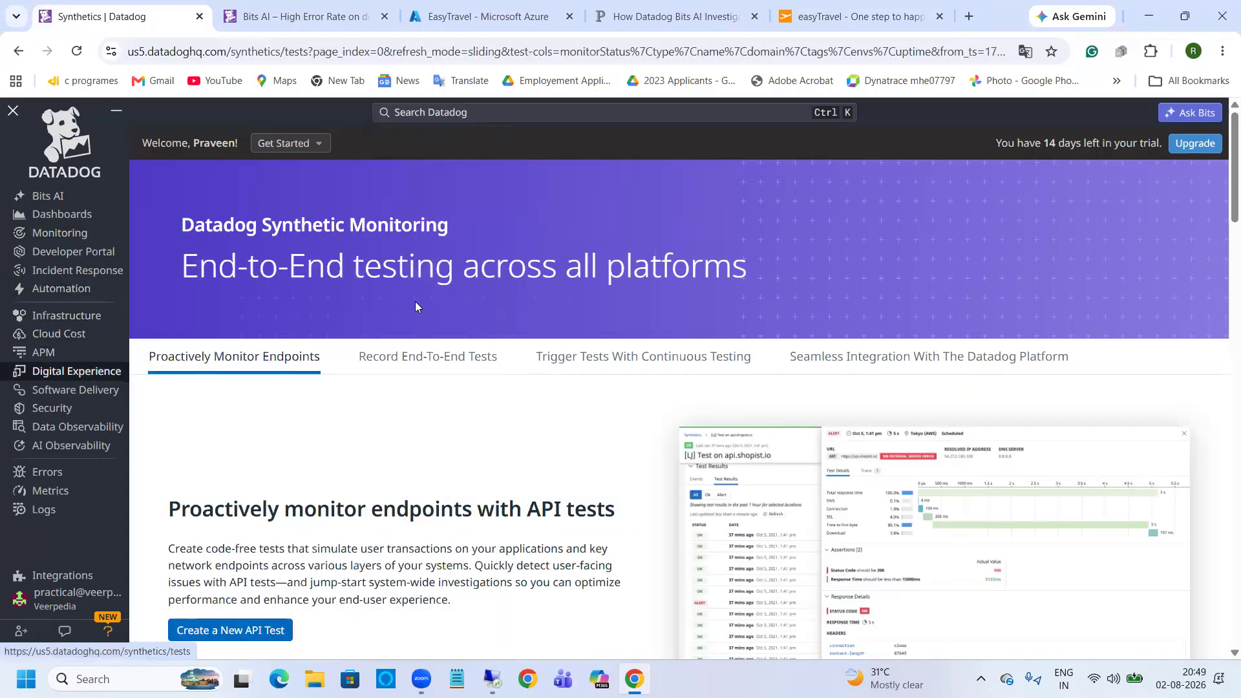
scroll(417, 362, down, 14)
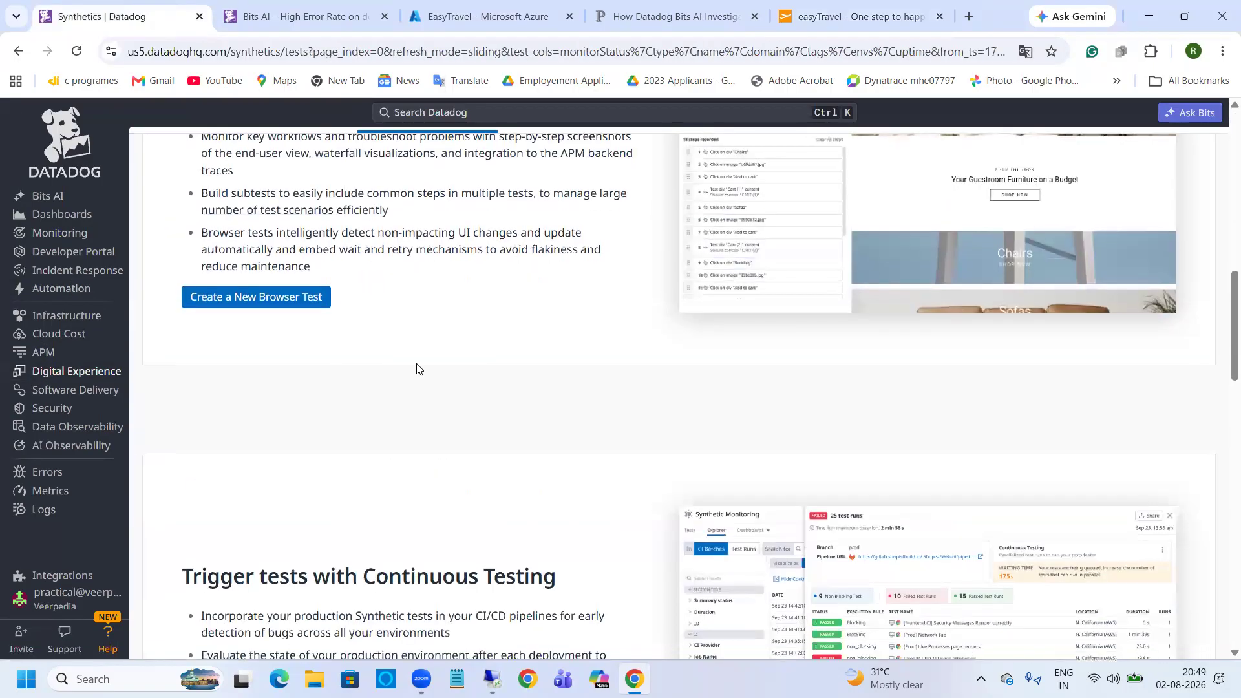
click(239, 307)
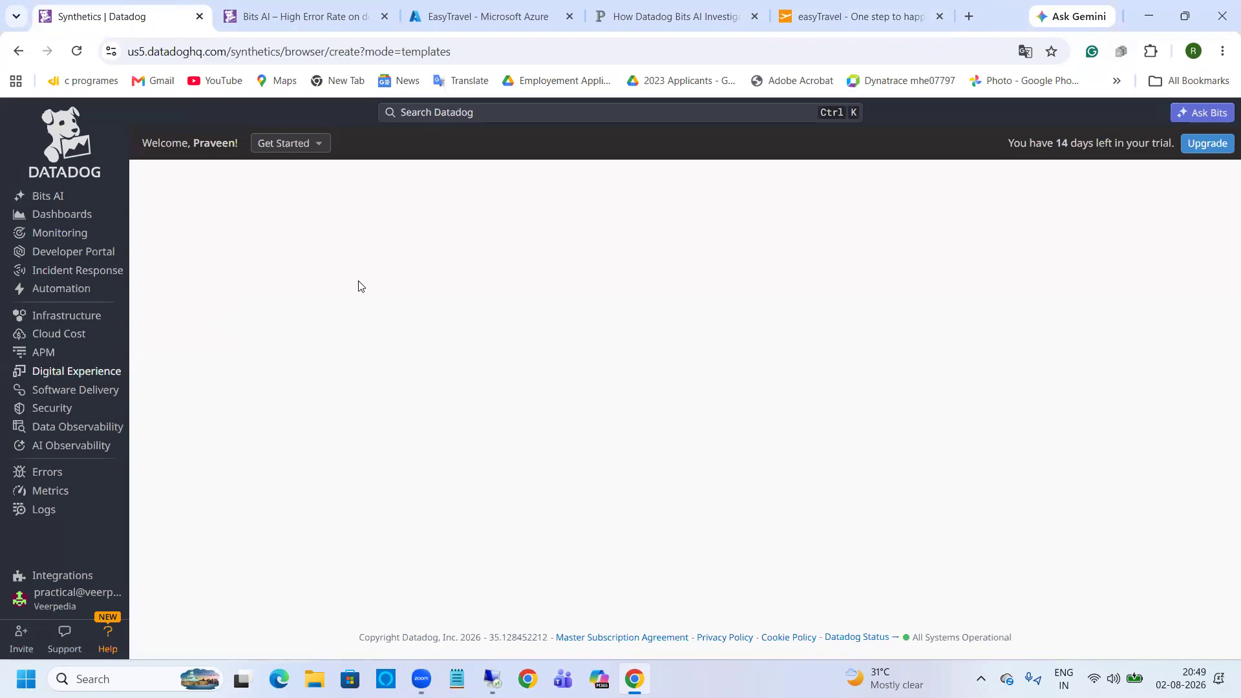
click(453, 360)
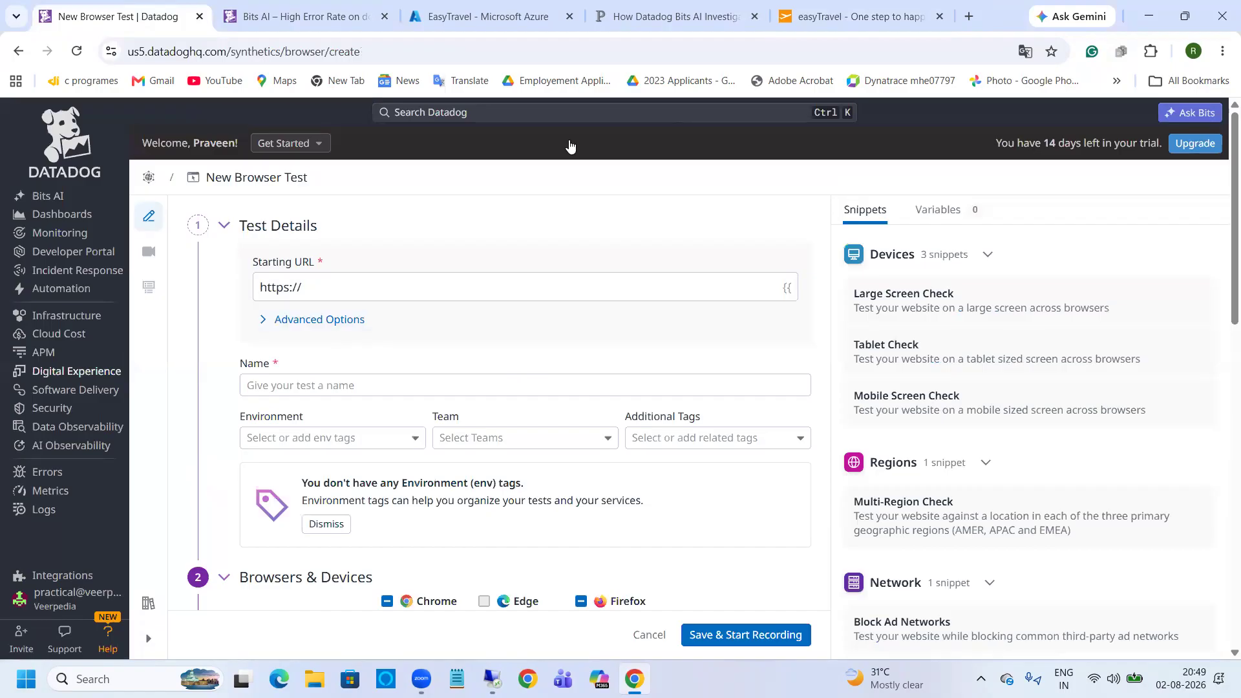
key(ctrl+5)
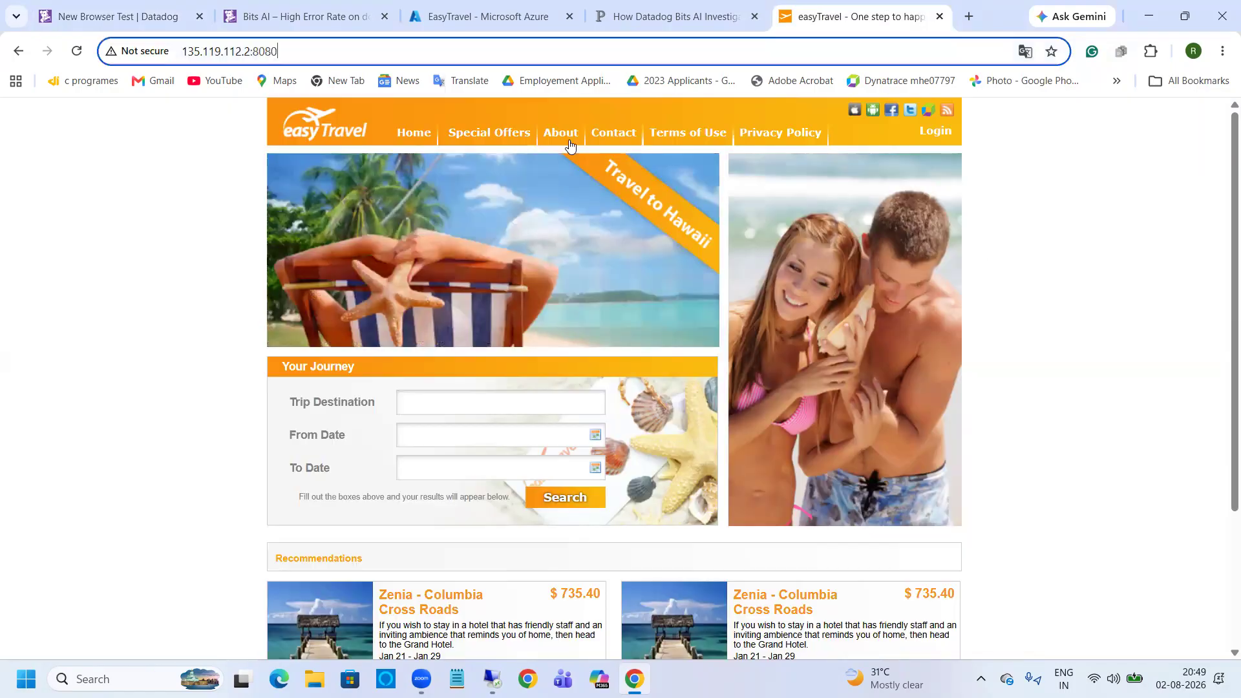
key(ctrl+l)
key(ctrl+c)
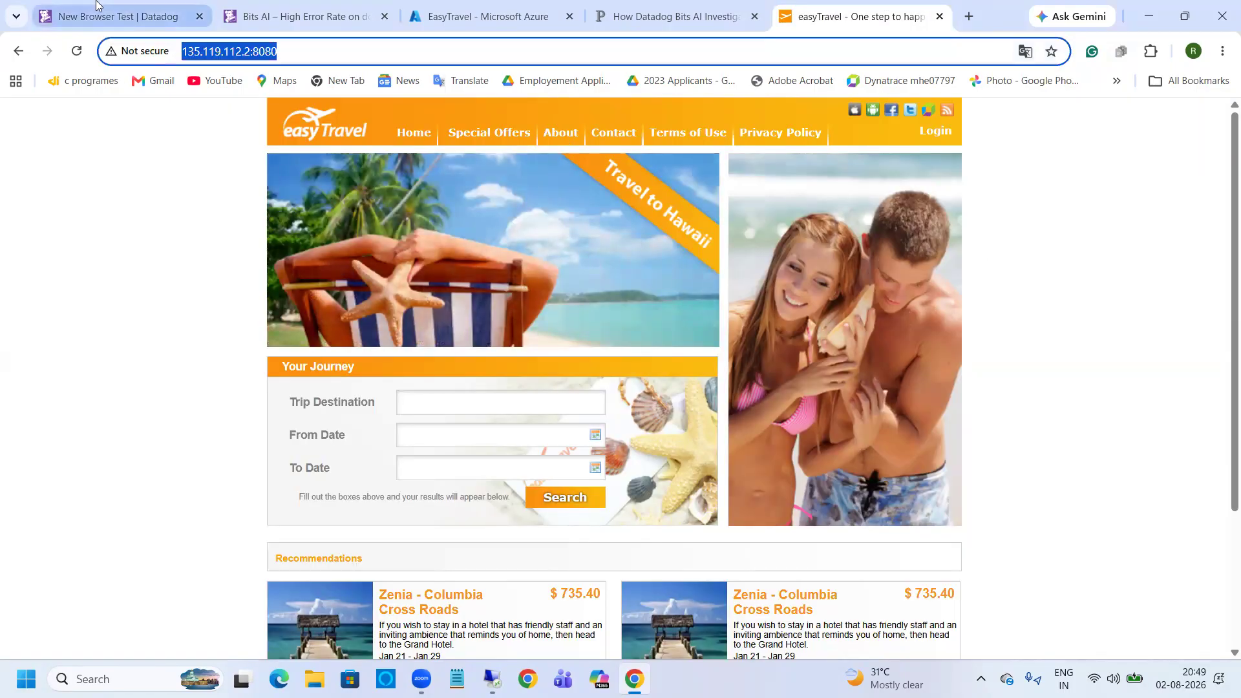
click(71, 16)
click(345, 296)
key(ctrl+a)
key(ctrl+v)
Step: Expand the starting URL's advanced options and review the request options and HTTP authentication settings
scroll(336, 291, down, 1)
click(266, 321)
scroll(368, 320, down, 1)
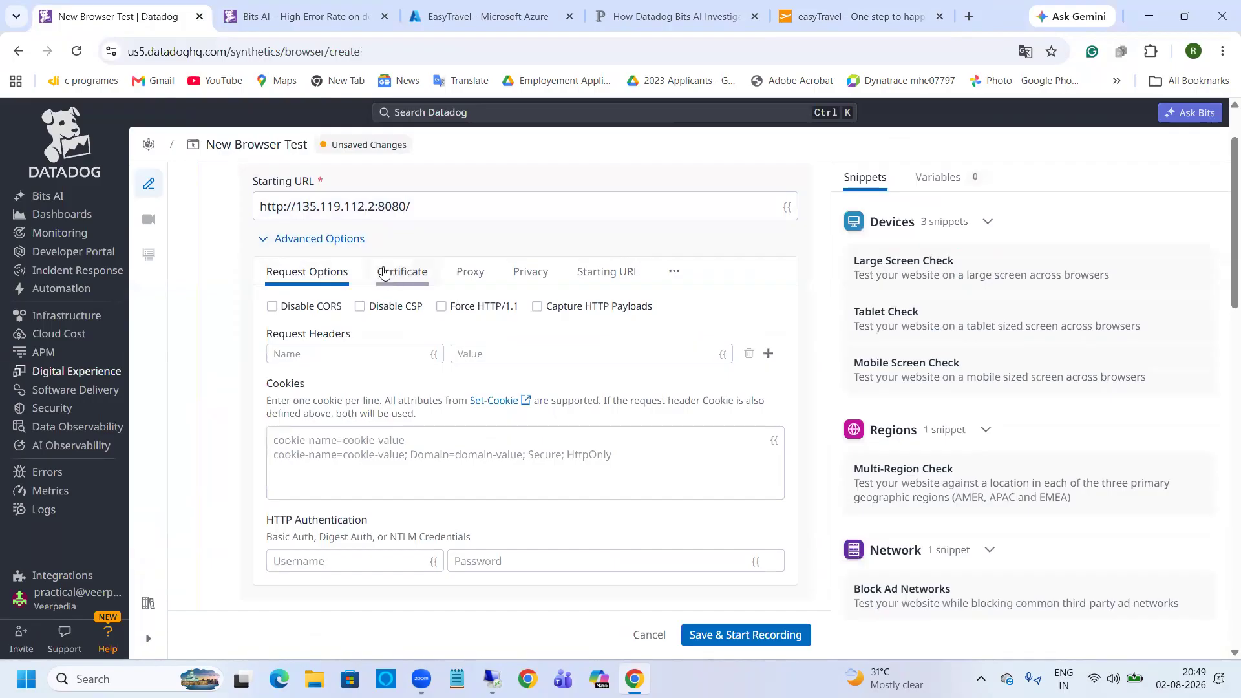
scroll(453, 291, down, 4)
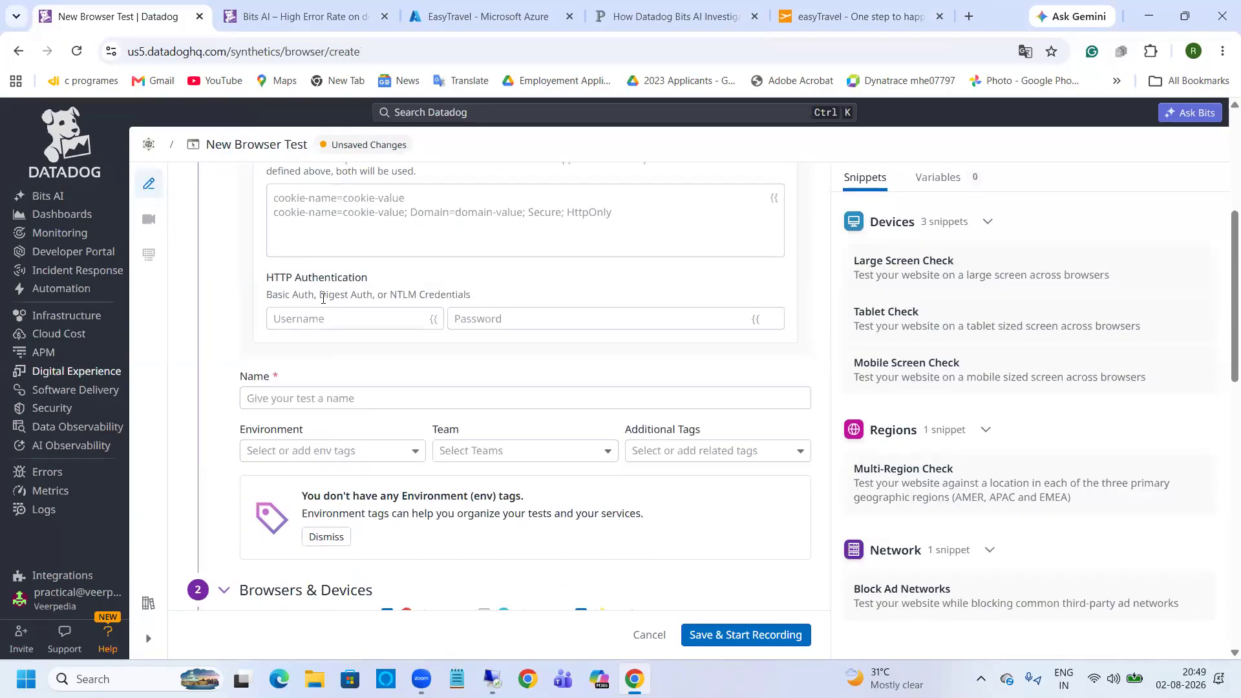
drag(265, 296, 474, 300)
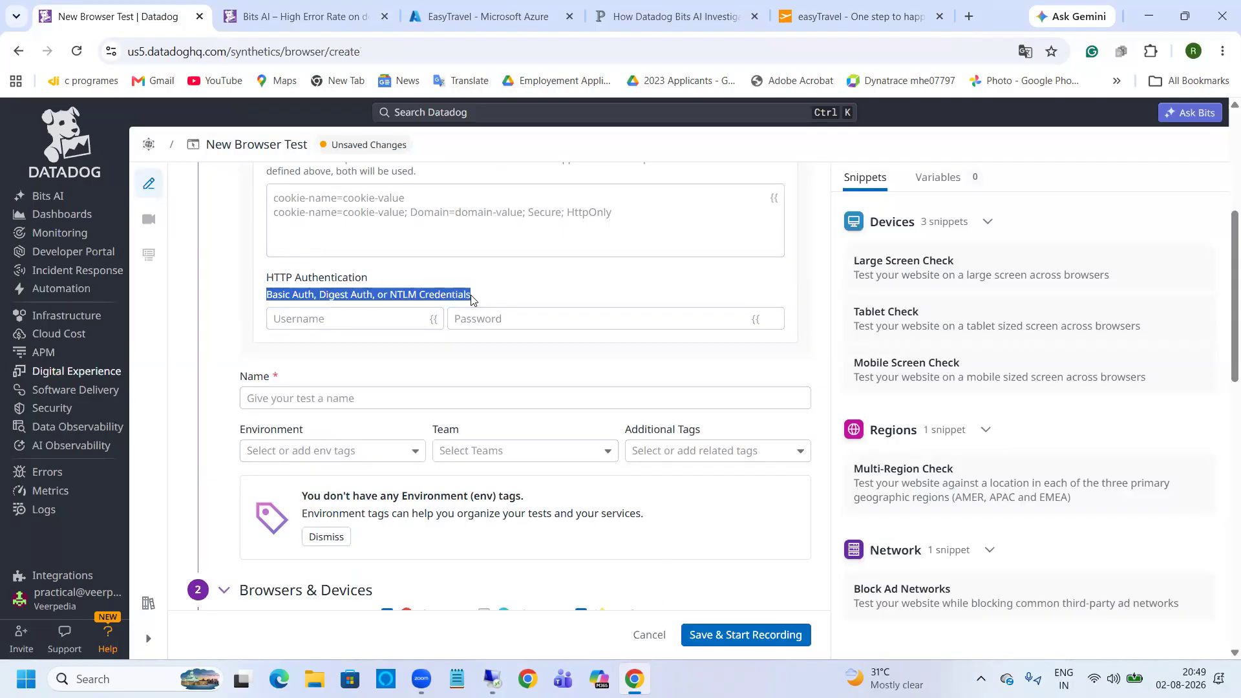
click(569, 286)
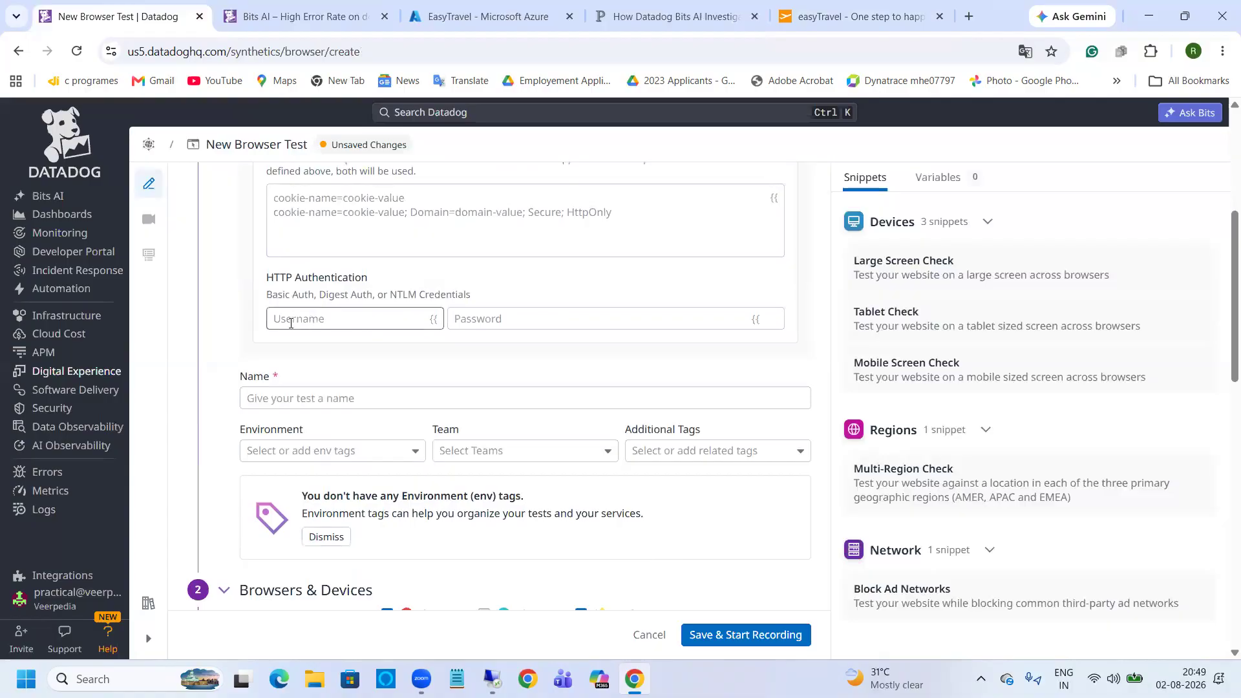
Step: Name the browser test "Easy Travel Application" and check the available environment tags without choosing any
scroll(452, 291, down, 3)
click(347, 237)
text(Easy)
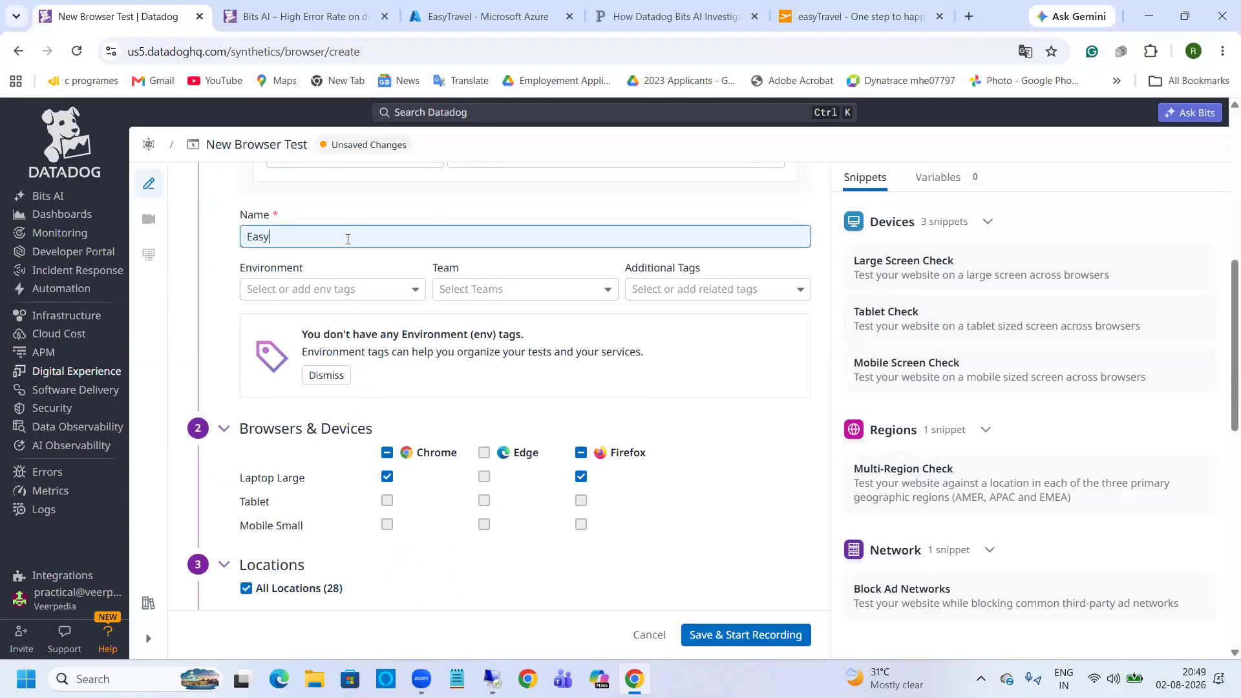
text( Travel Application)
click(332, 287)
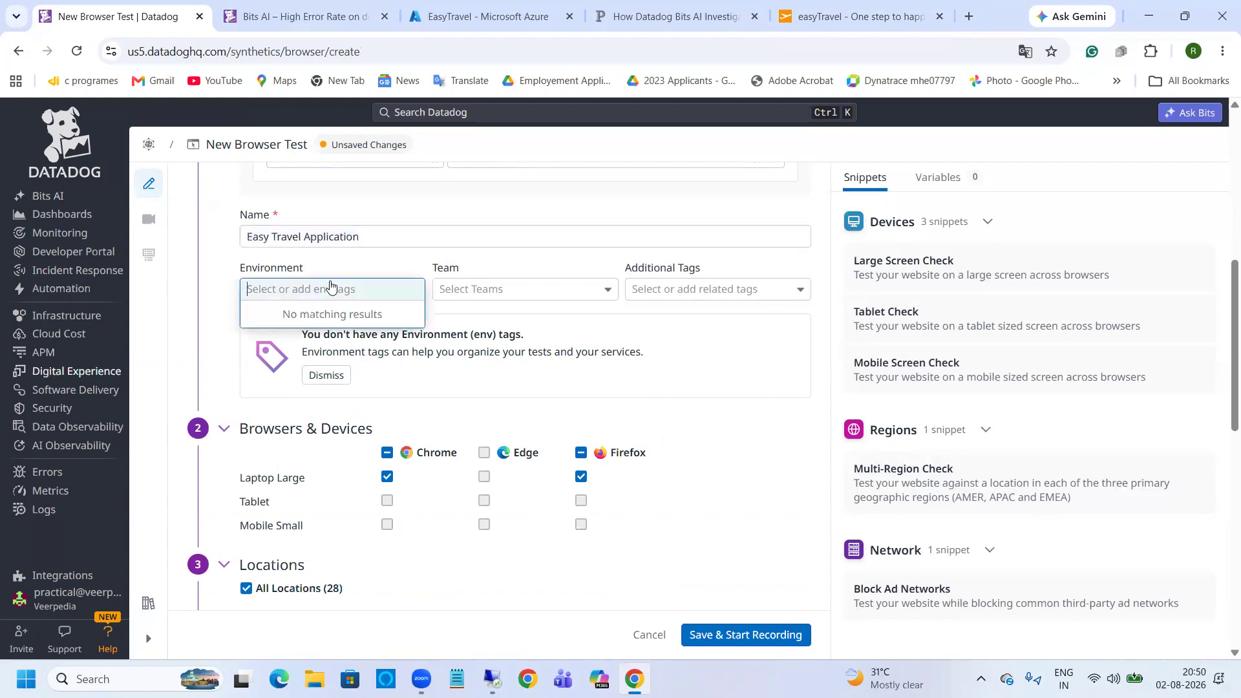
click(508, 339)
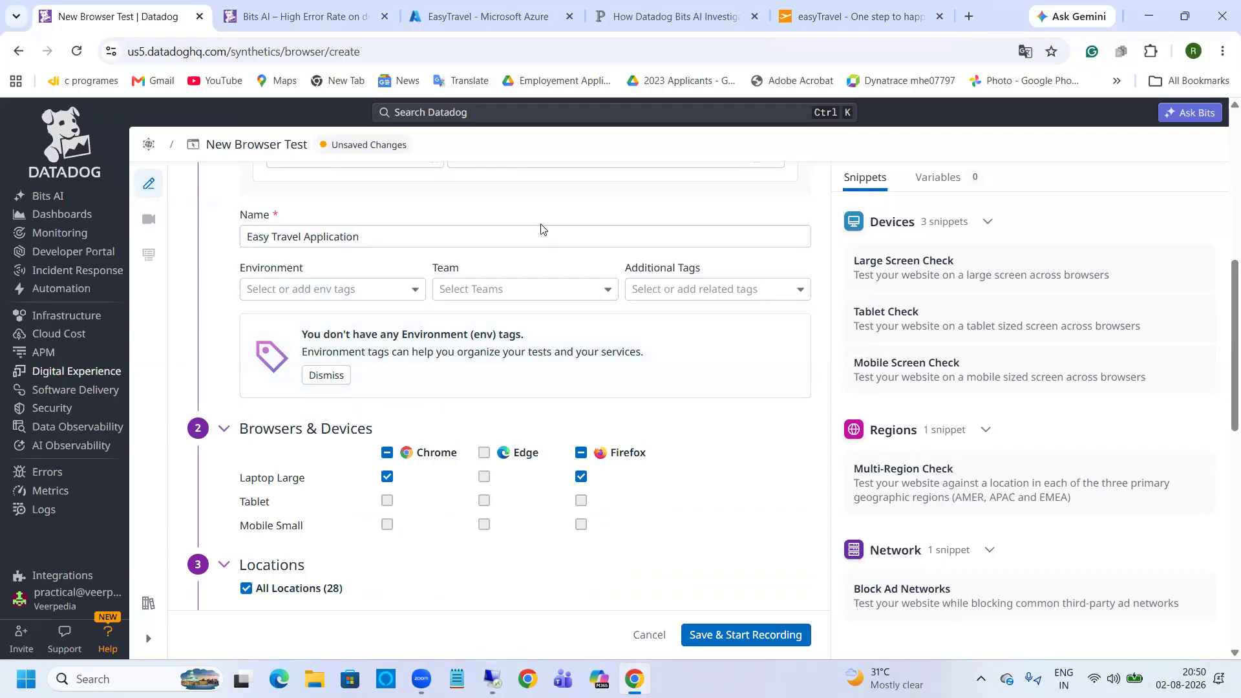
Step: Deselect all EMEA locations for the browser test, keeping the Americas and Asia Pacific locations
scroll(416, 263, down, 3)
scroll(347, 272, down, 4)
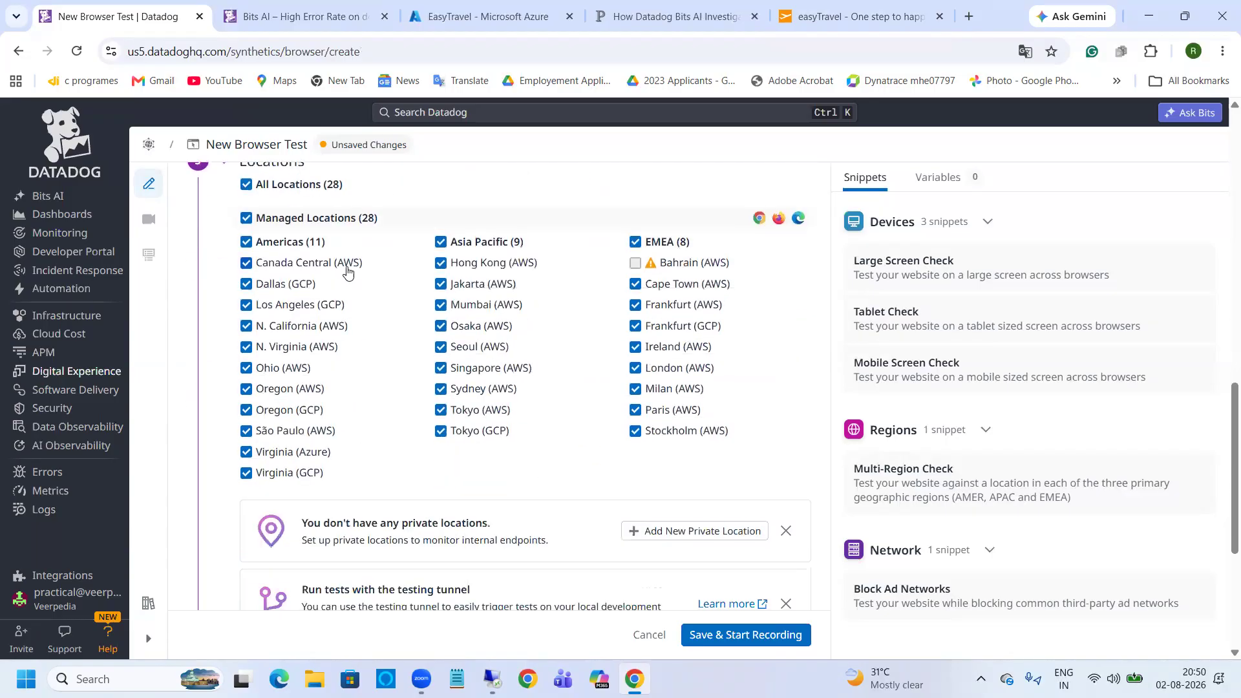
scroll(378, 379, up, 3)
scroll(327, 335, up, 3)
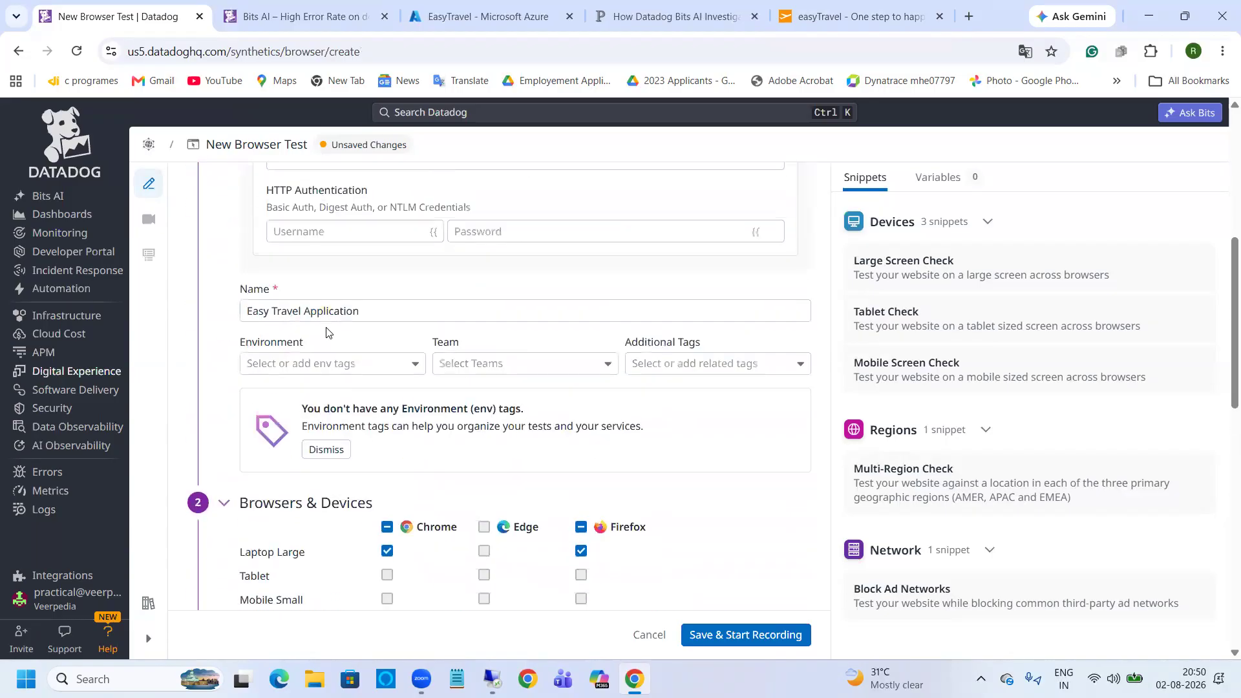
scroll(316, 356, down, 5)
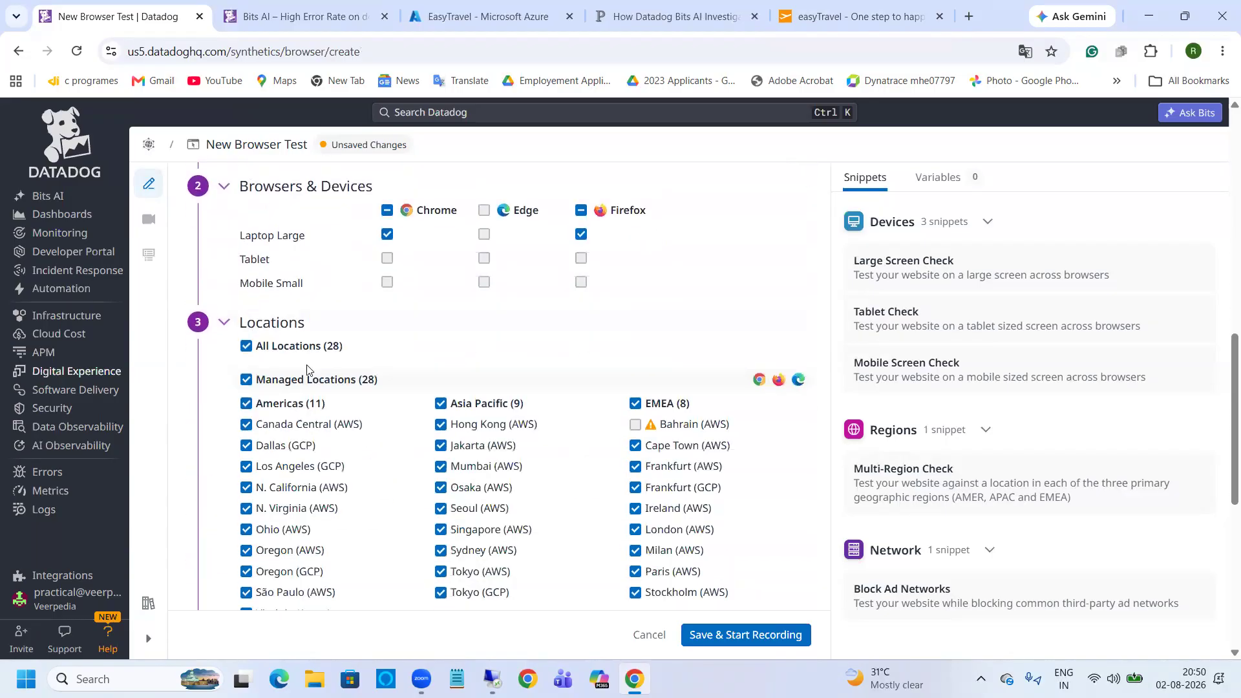
scroll(307, 369, down, 3)
click(636, 242)
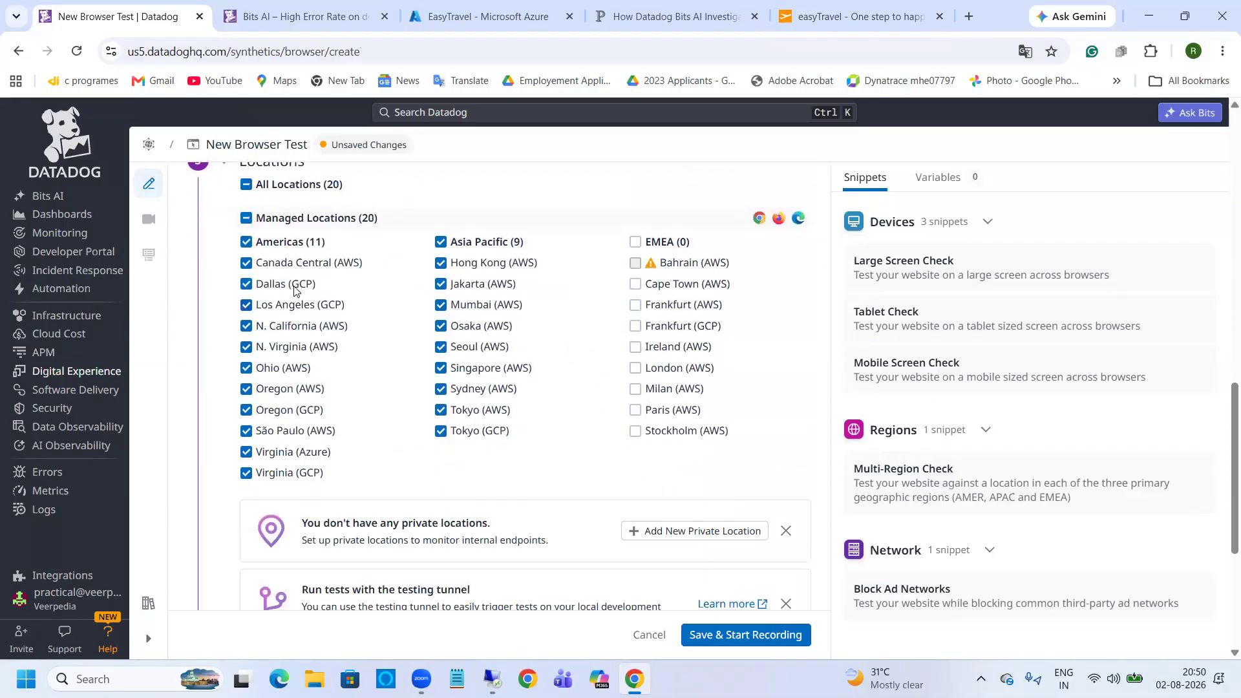
Step: Expand the Retry Conditions, Scheduling & Alert Conditions, Downtimes and Monitor sections of the test configuration
scroll(297, 297, up, 1)
scroll(304, 316, down, 5)
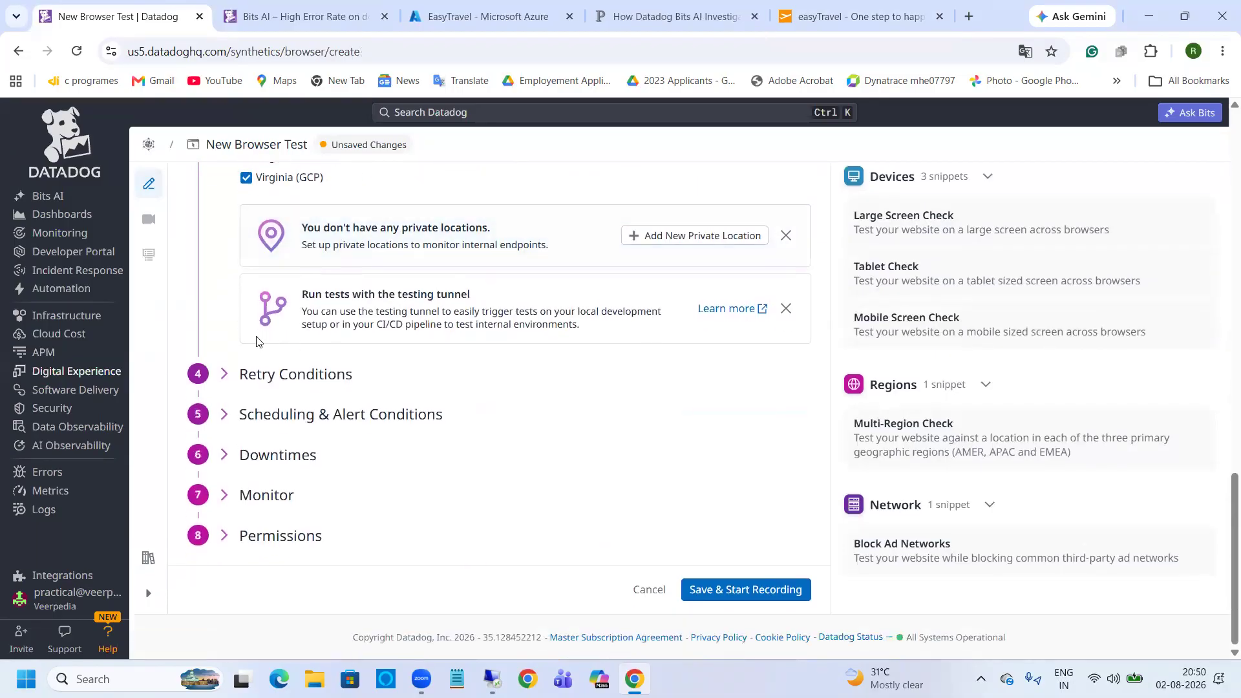
click(224, 374)
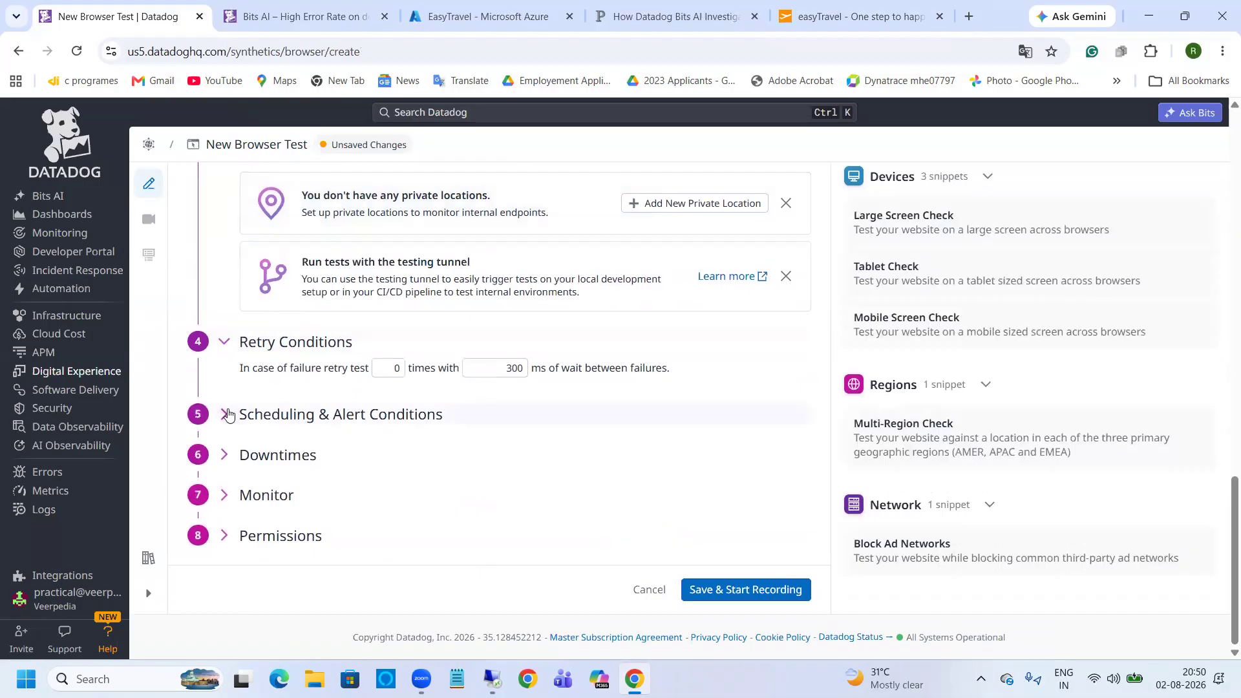
click(229, 414)
scroll(246, 394, down, 3)
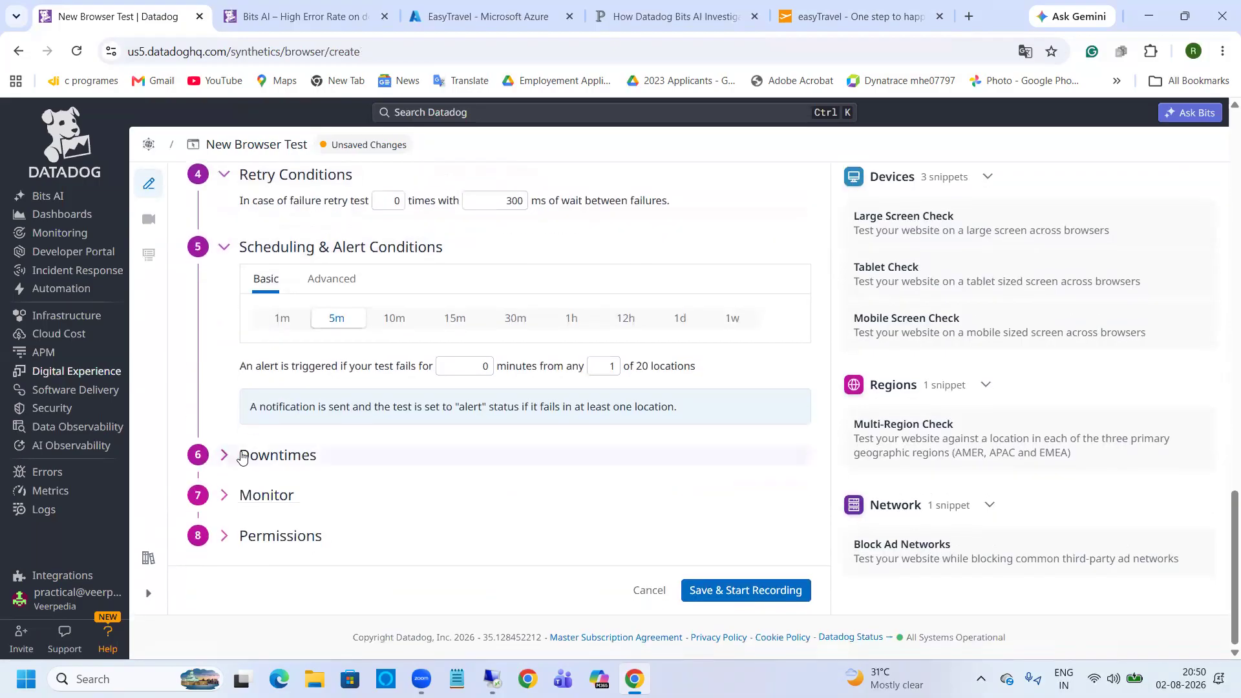
click(242, 457)
click(236, 495)
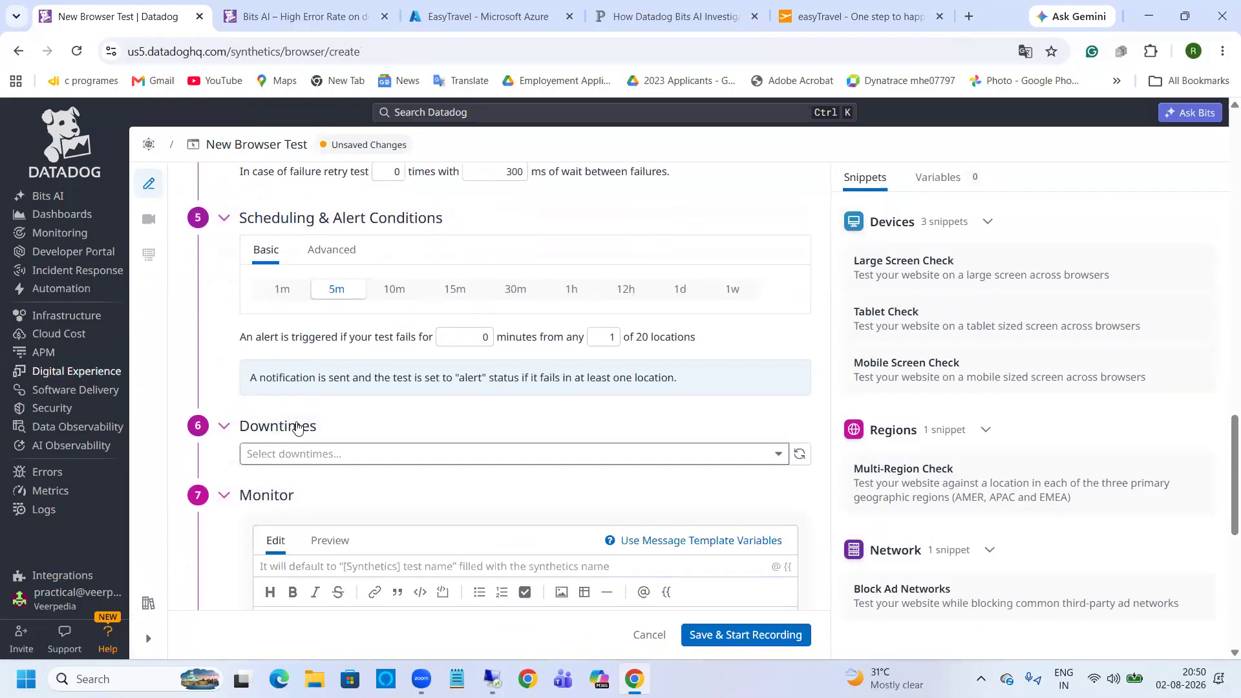
Step: Examine the monitor's notification message, Bits investigation option, renotification and priority settings
scroll(297, 428, down, 8)
scroll(212, 469, down, 4)
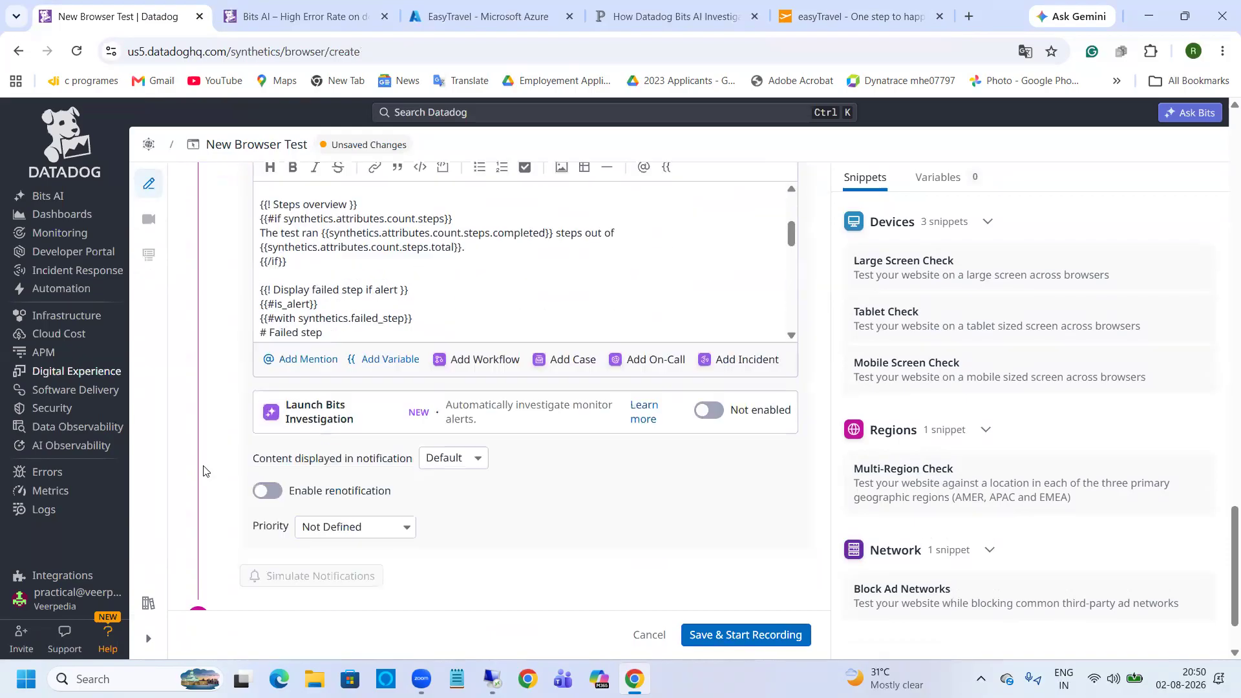
scroll(239, 387, up, 6)
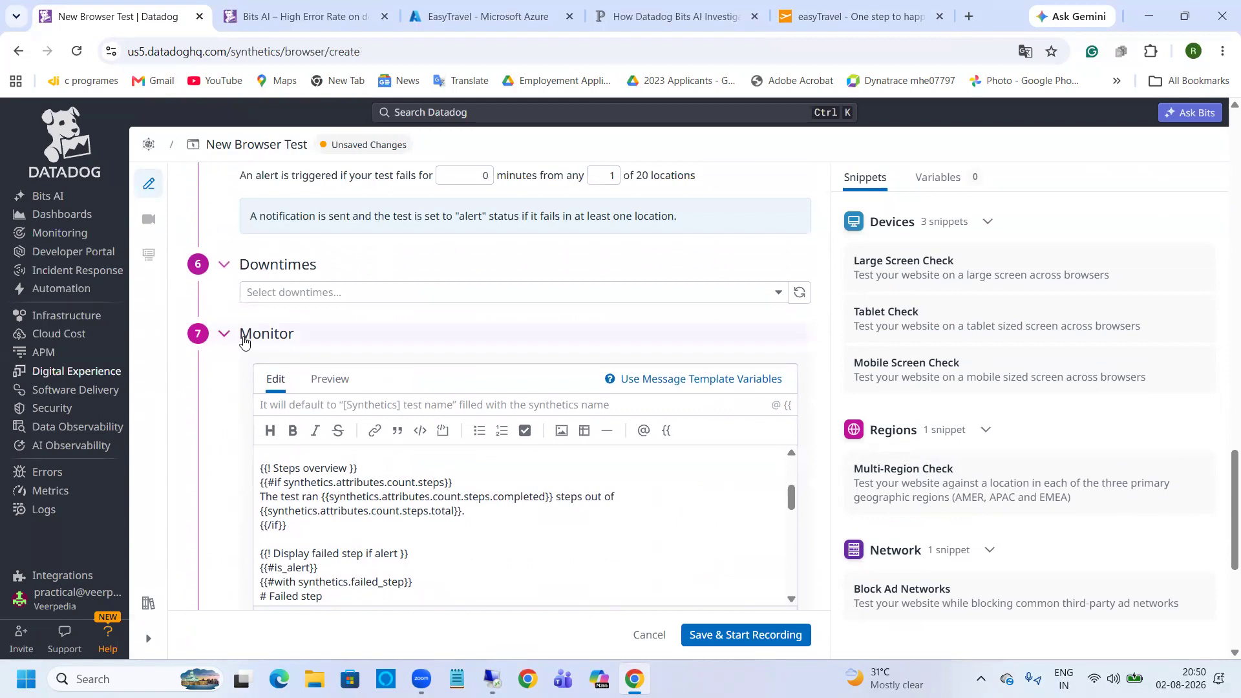
scroll(236, 369, down, 1)
scroll(233, 368, down, 2)
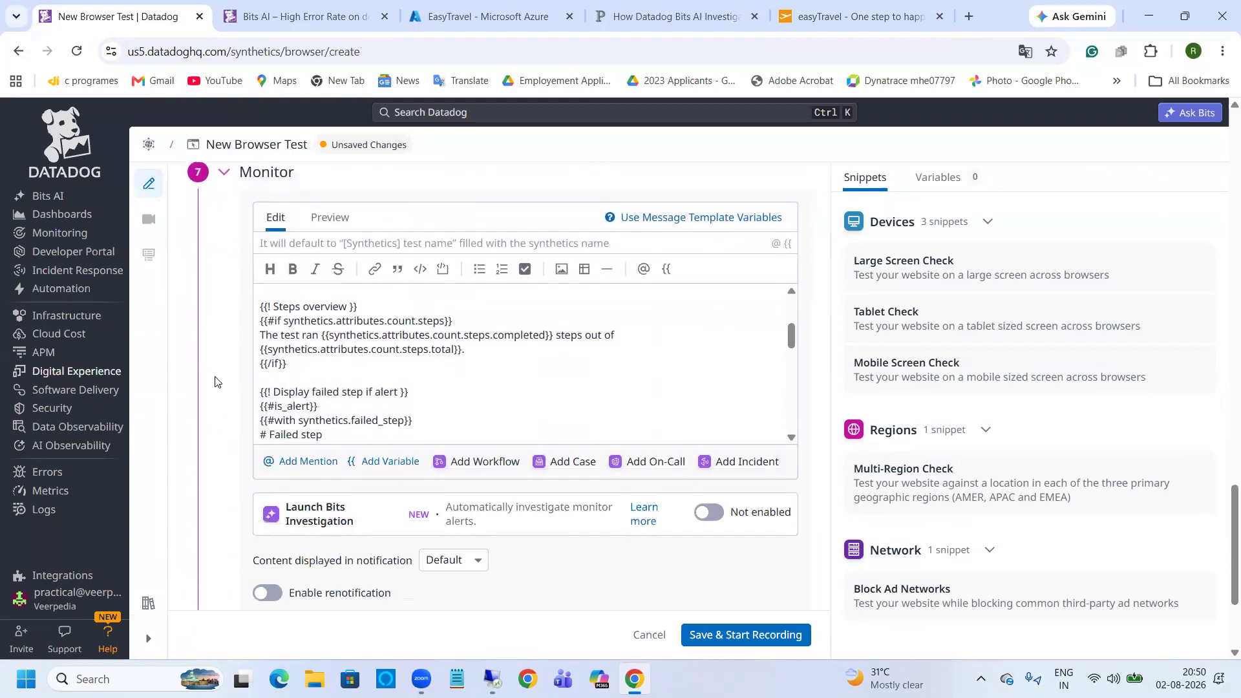
scroll(215, 382, down, 3)
scroll(219, 368, up, 4)
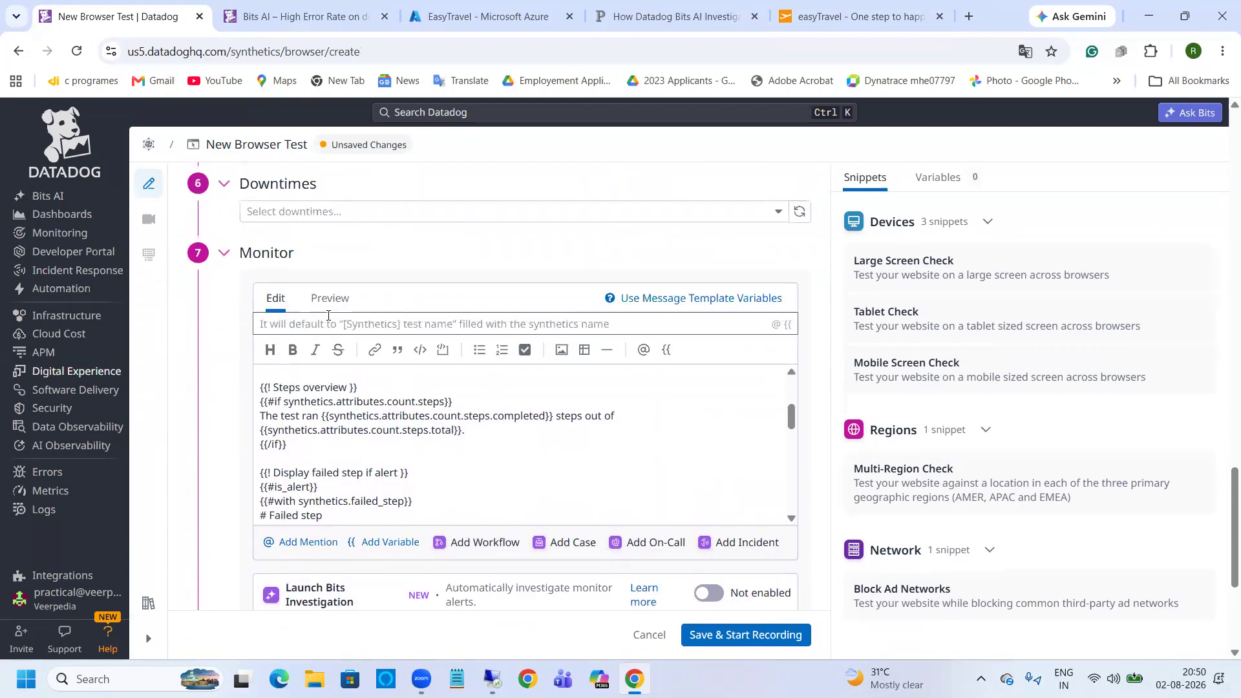
scroll(226, 353, down, 2)
scroll(233, 353, down, 1)
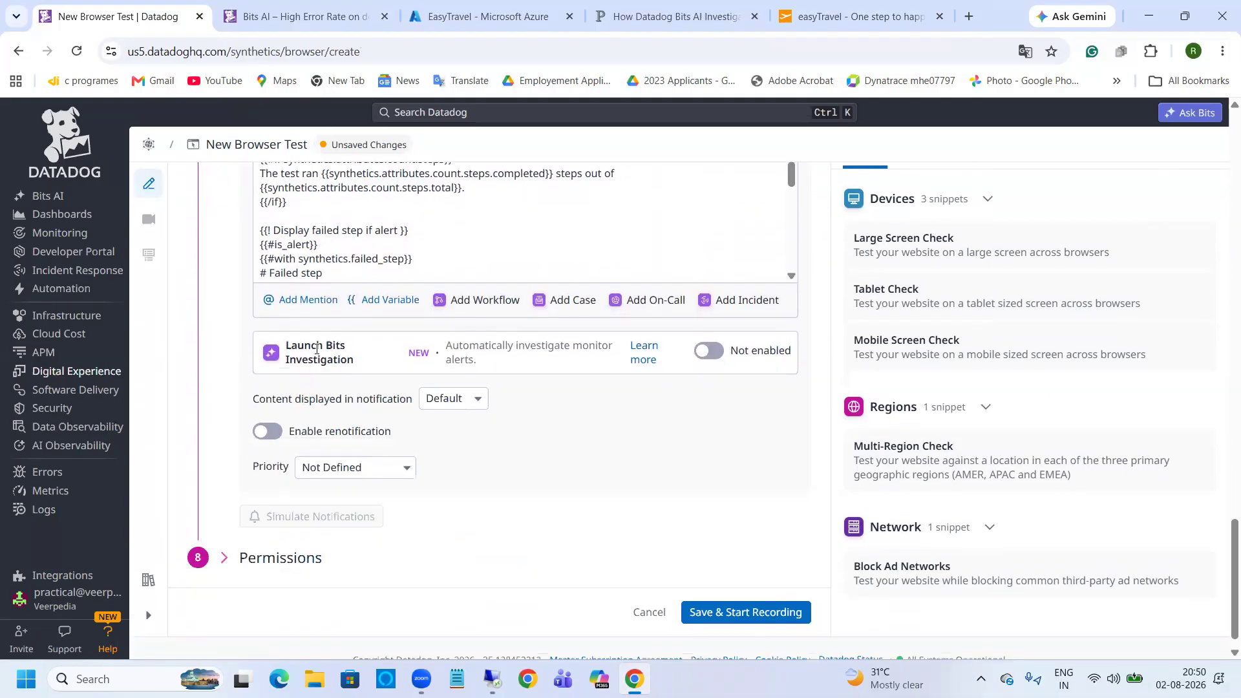
Step: Read the Launch Bits Investigation description and enable automatic investigation of the monitor's alerts
drag(285, 351, 360, 368)
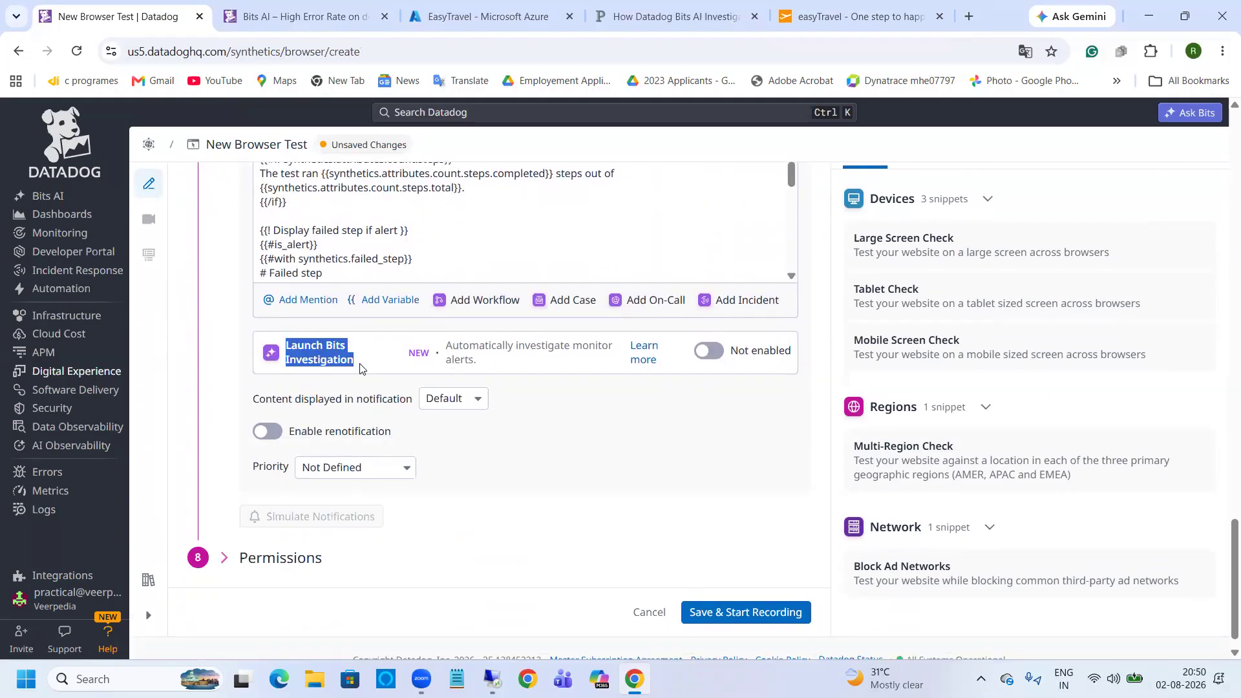
click(461, 362)
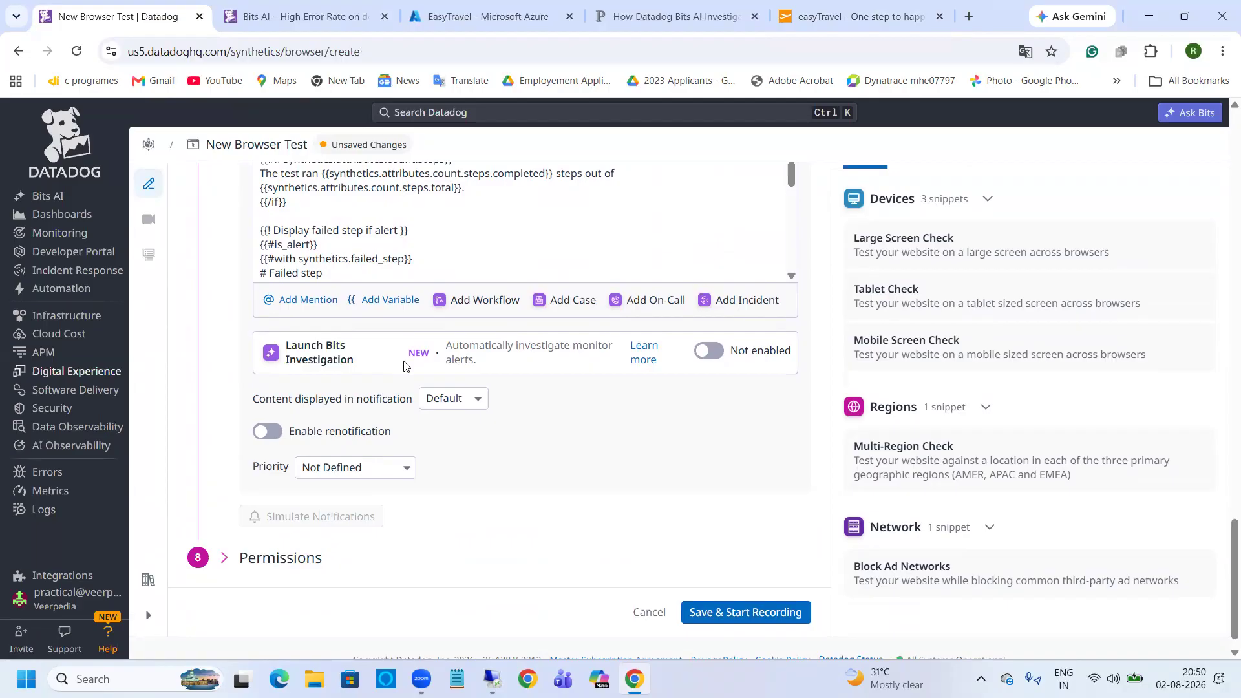
drag(446, 349, 479, 364)
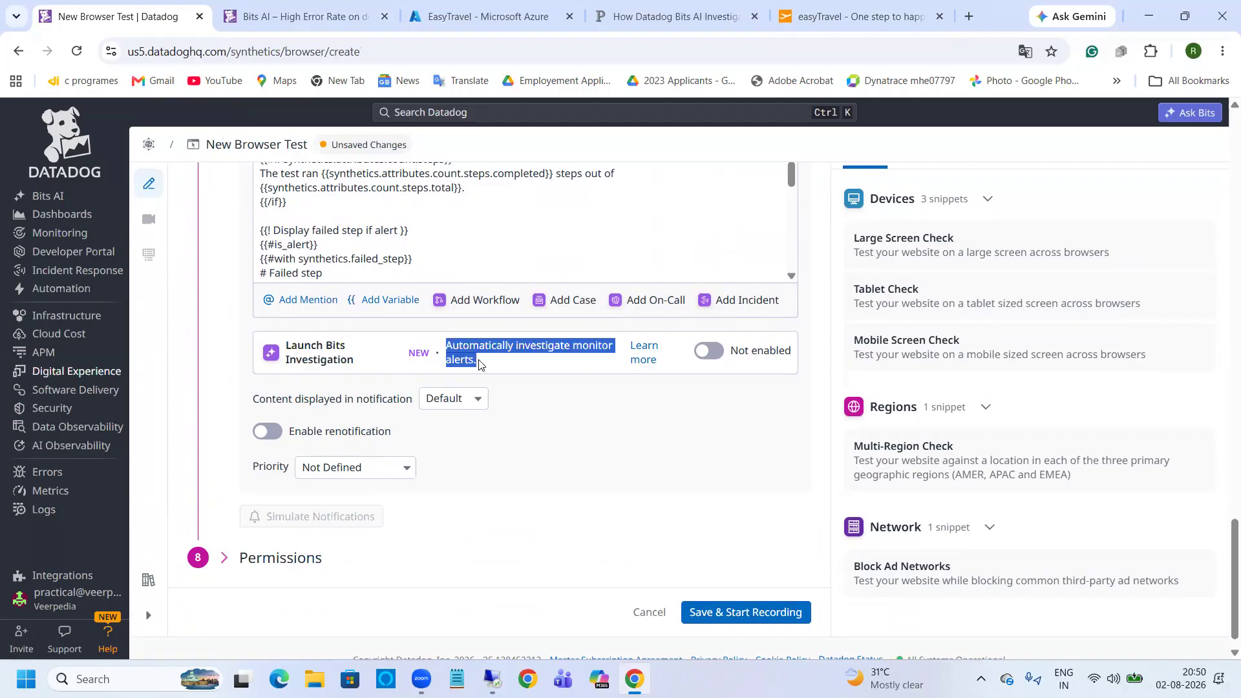
click(534, 372)
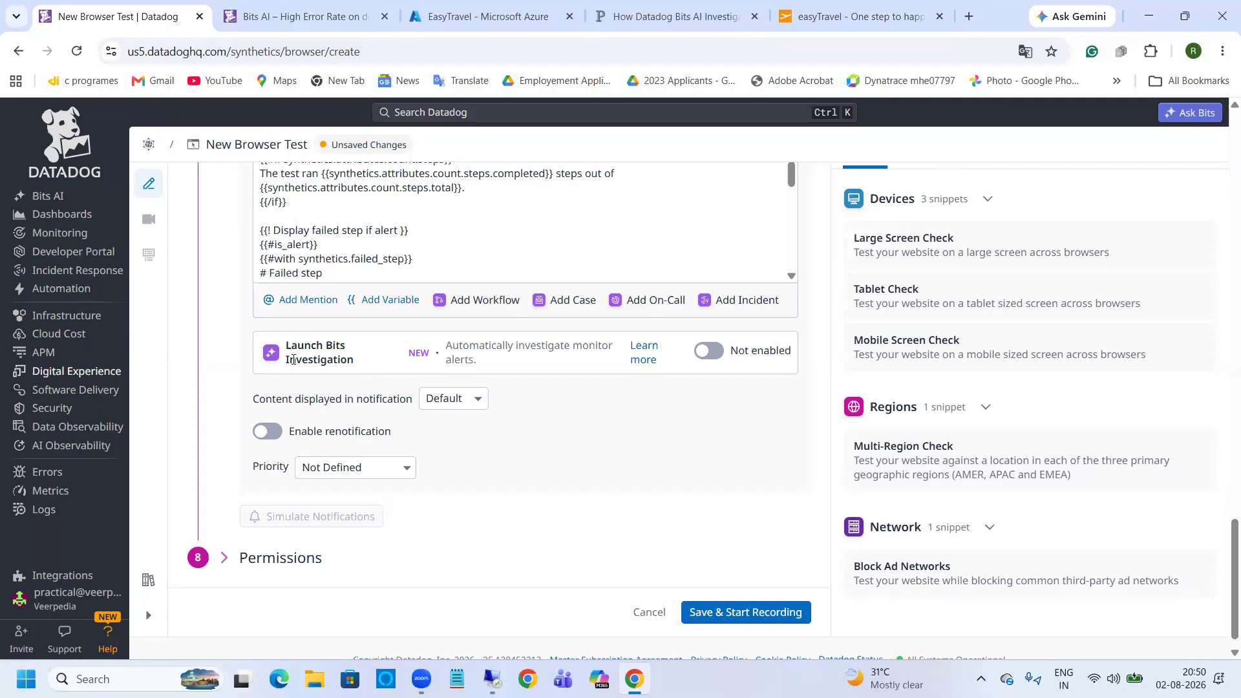
click(707, 352)
Step: Expand the Permissions section, save the test to open its recorder, and dismiss the iframe warning
scroll(627, 390, down, 1)
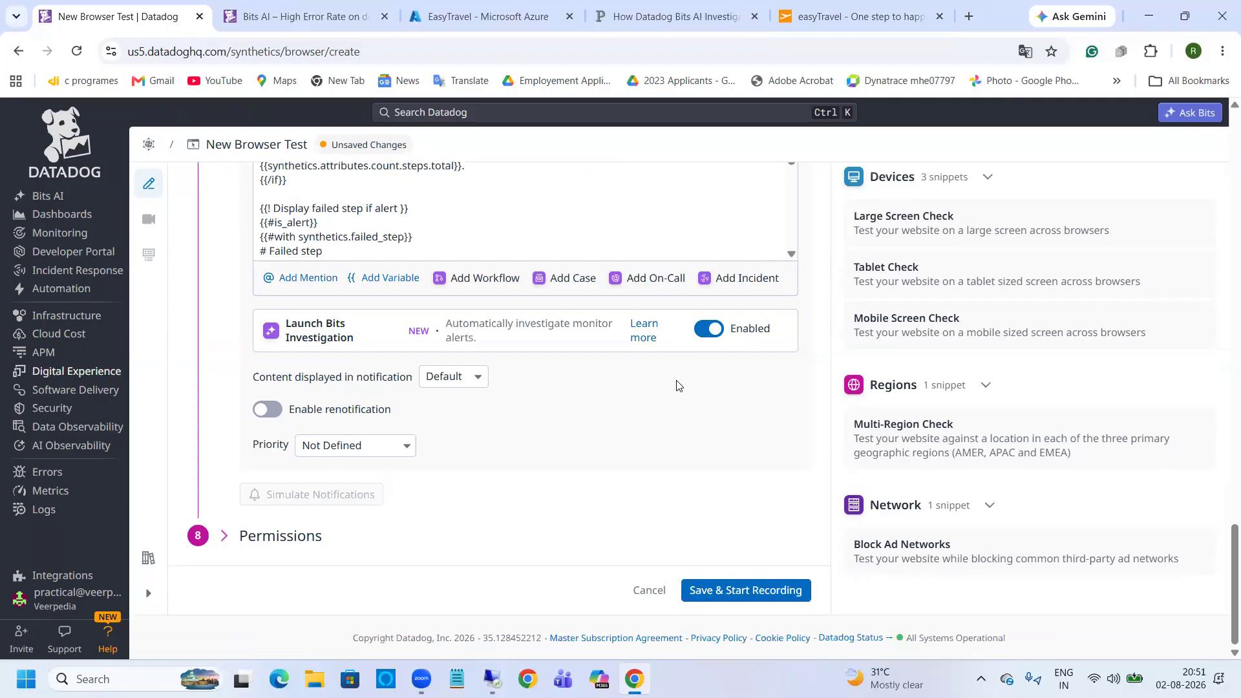
click(224, 535)
scroll(515, 486, down, 1)
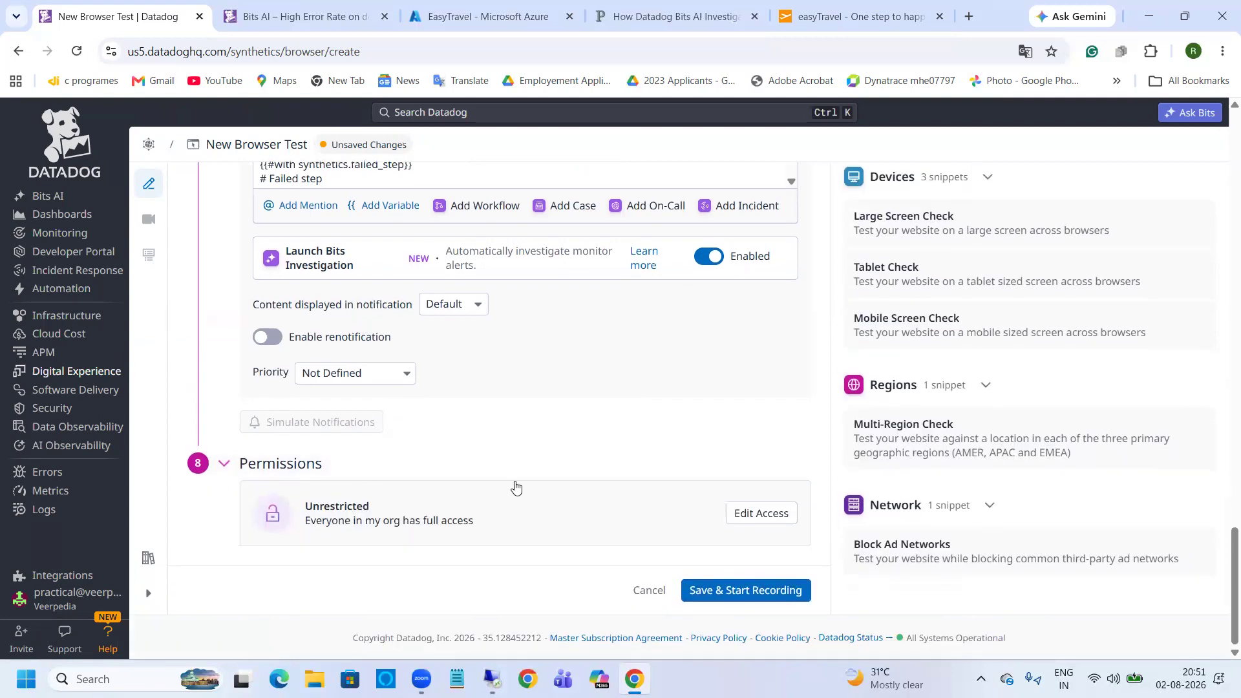
click(711, 590)
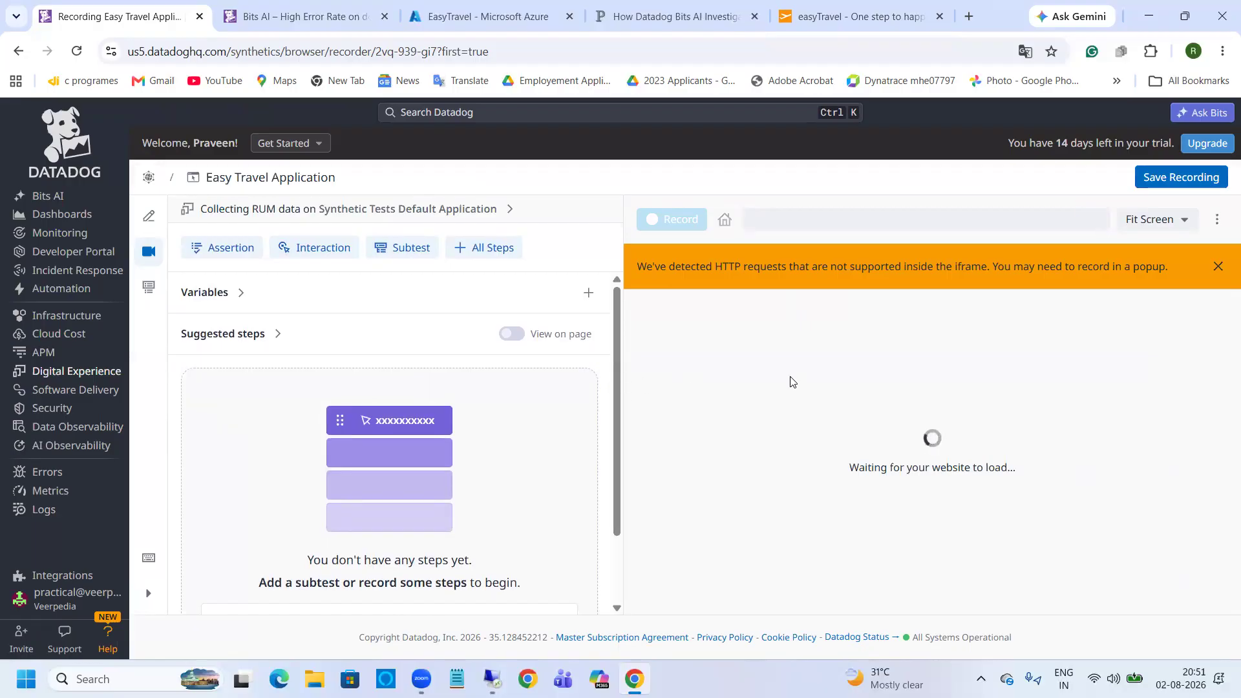
click(1217, 266)
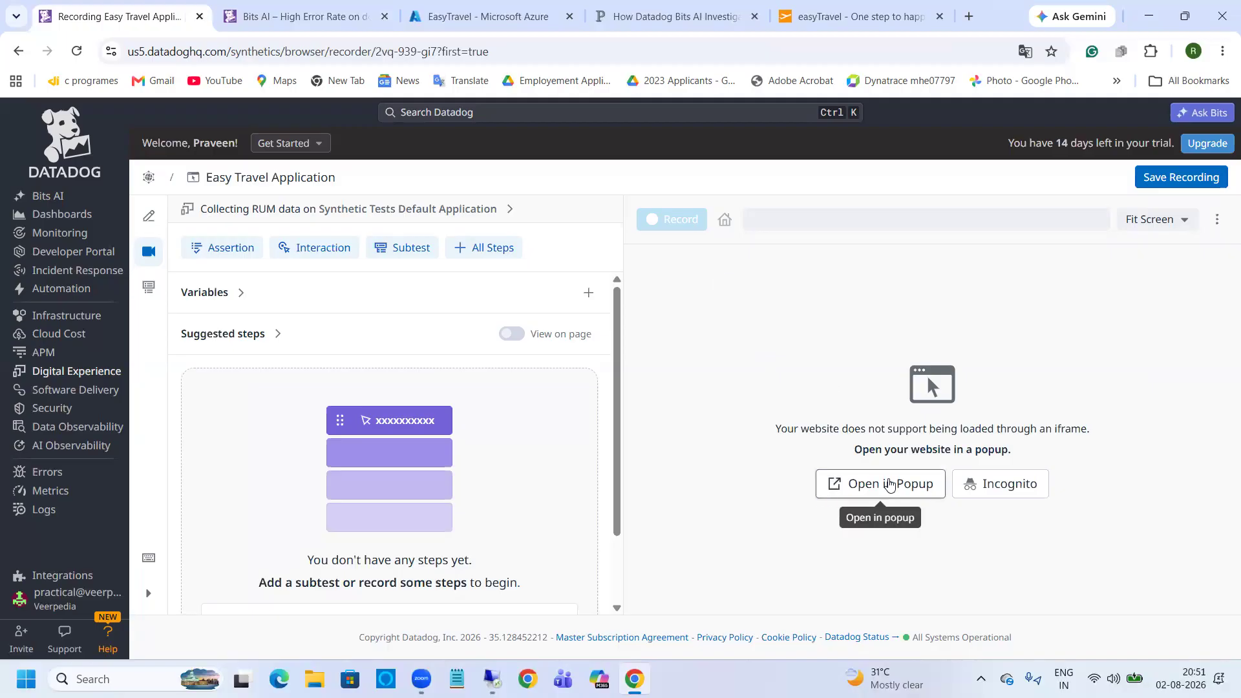
Step: Open the site in a maximized popup and visit its Special Offers, About, Contact, Terms of Use and Privacy Policy pages
click(873, 486)
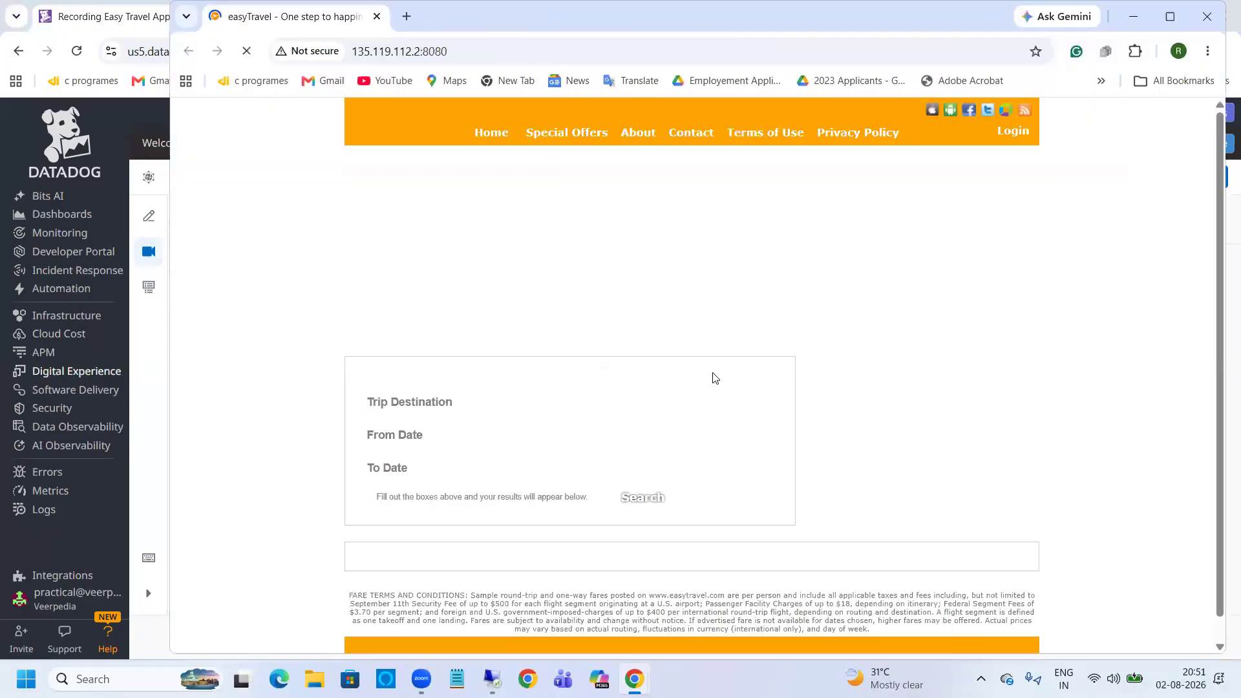
click(1169, 17)
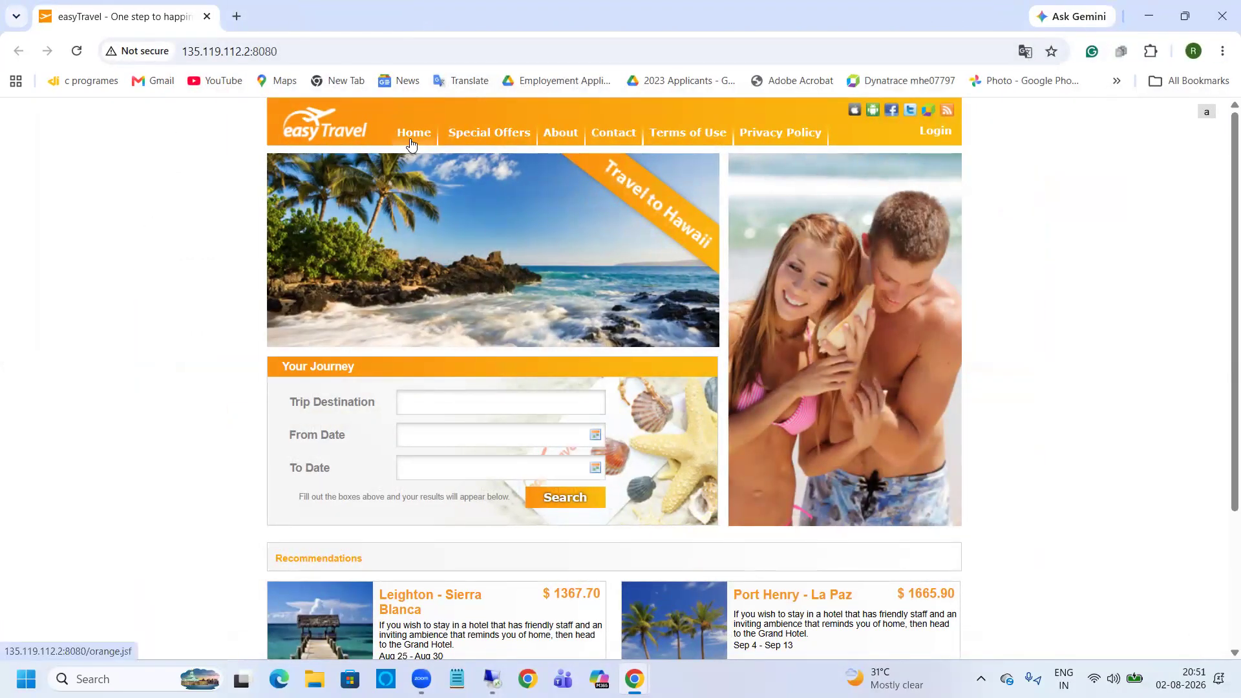
click(475, 138)
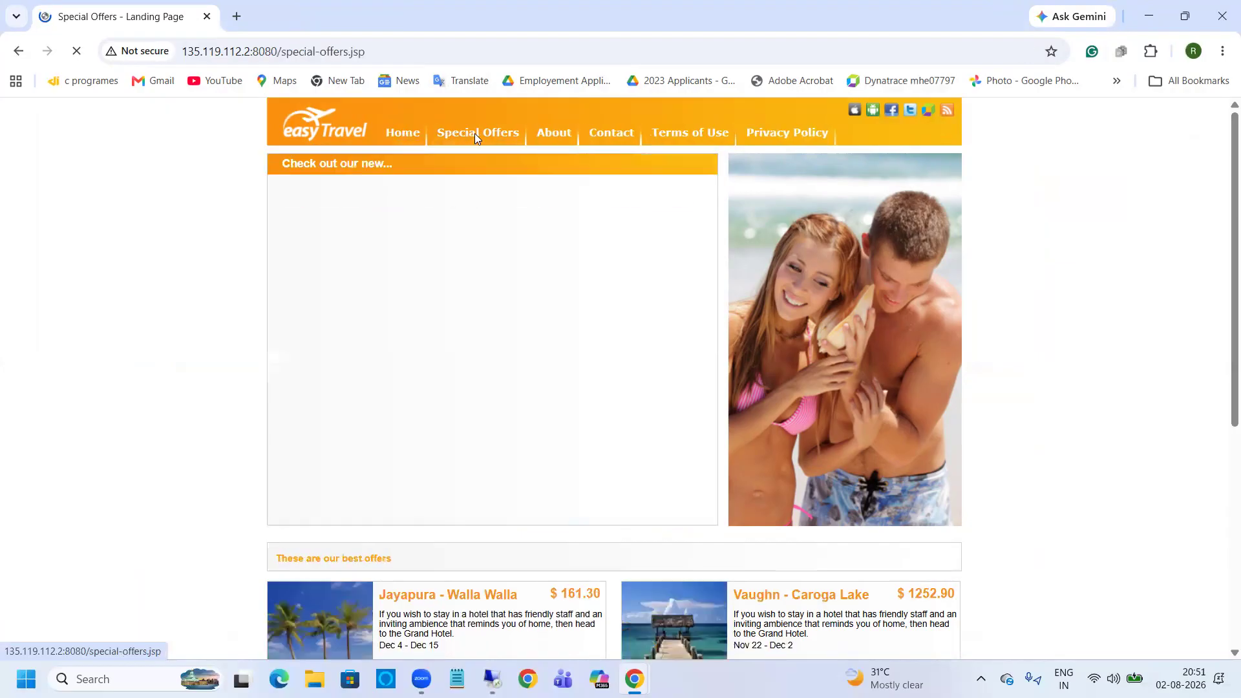
click(555, 138)
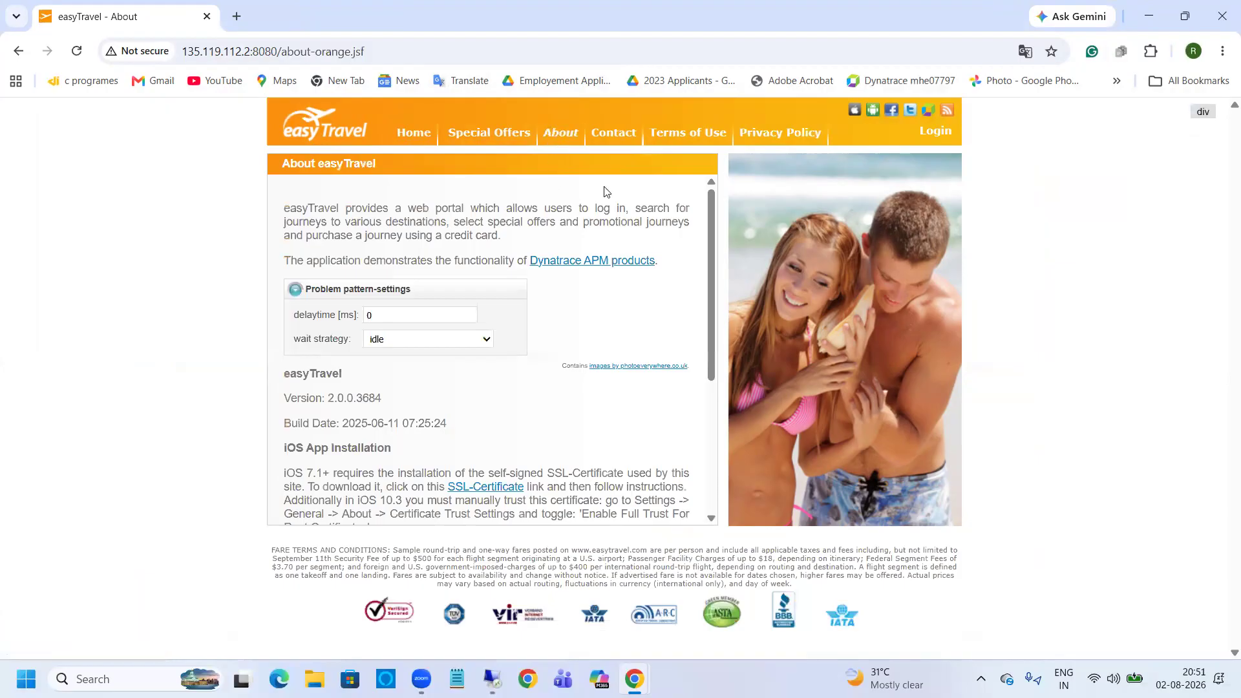
click(618, 143)
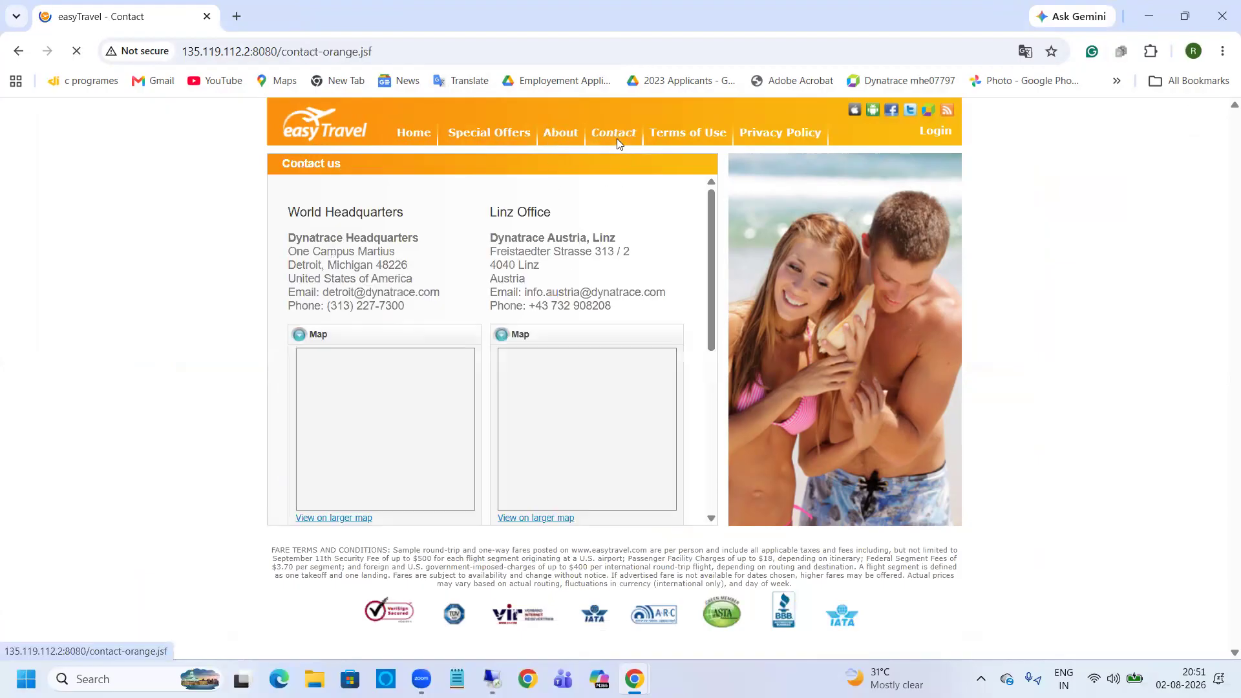
click(690, 144)
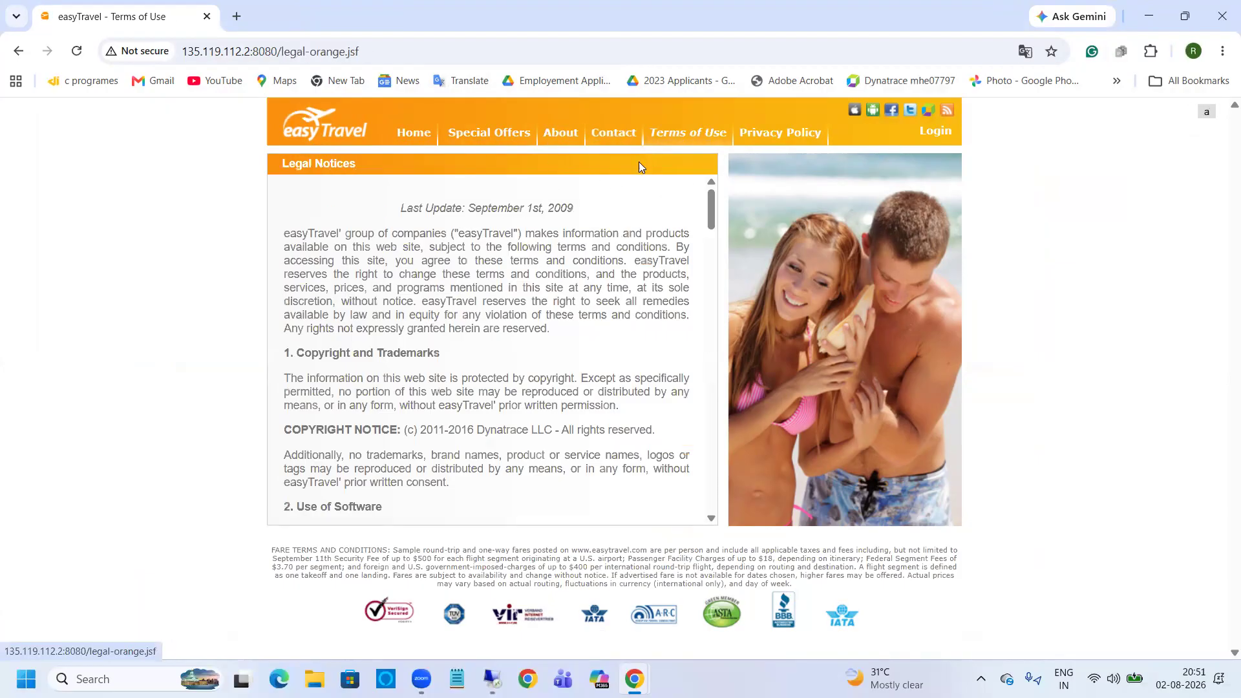
click(773, 139)
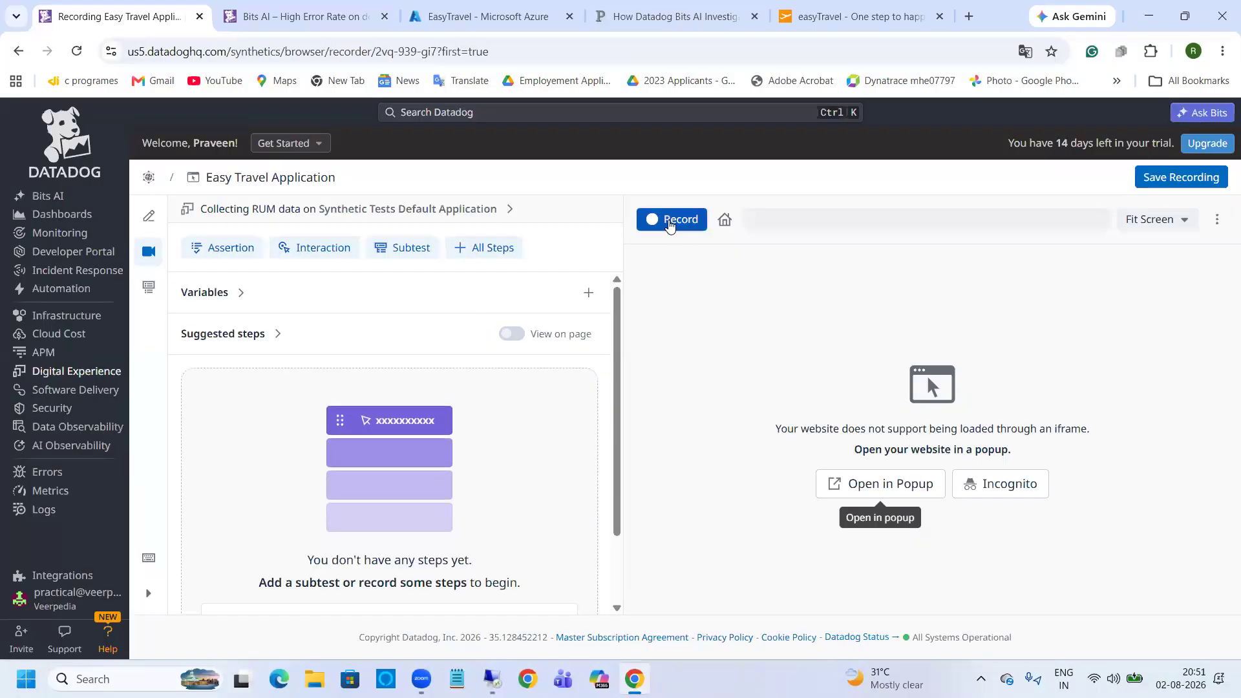
Step: Start recording the browser test and reopen the easyTravel site in a maximized popup window
click(670, 223)
click(864, 485)
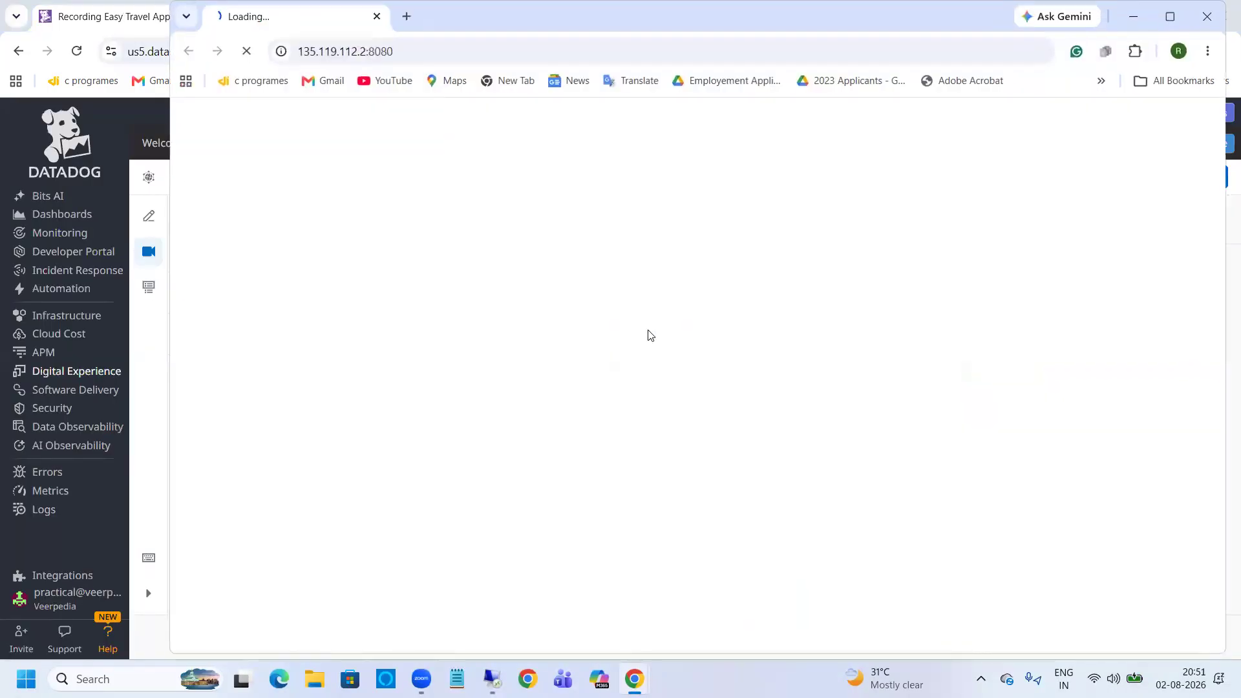
click(1170, 16)
Step: Record visits to the site's Special Offers, About, Contact, Terms of Use and Privacy Policy pages, and save the recording
click(489, 133)
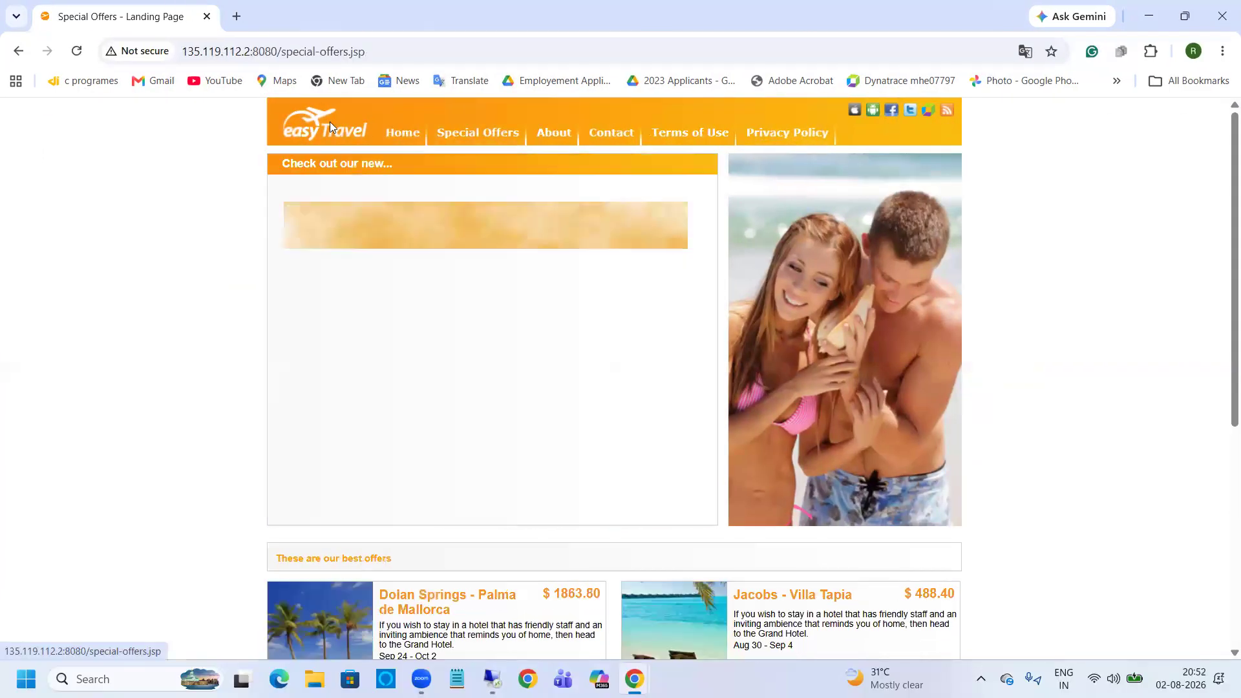
click(554, 133)
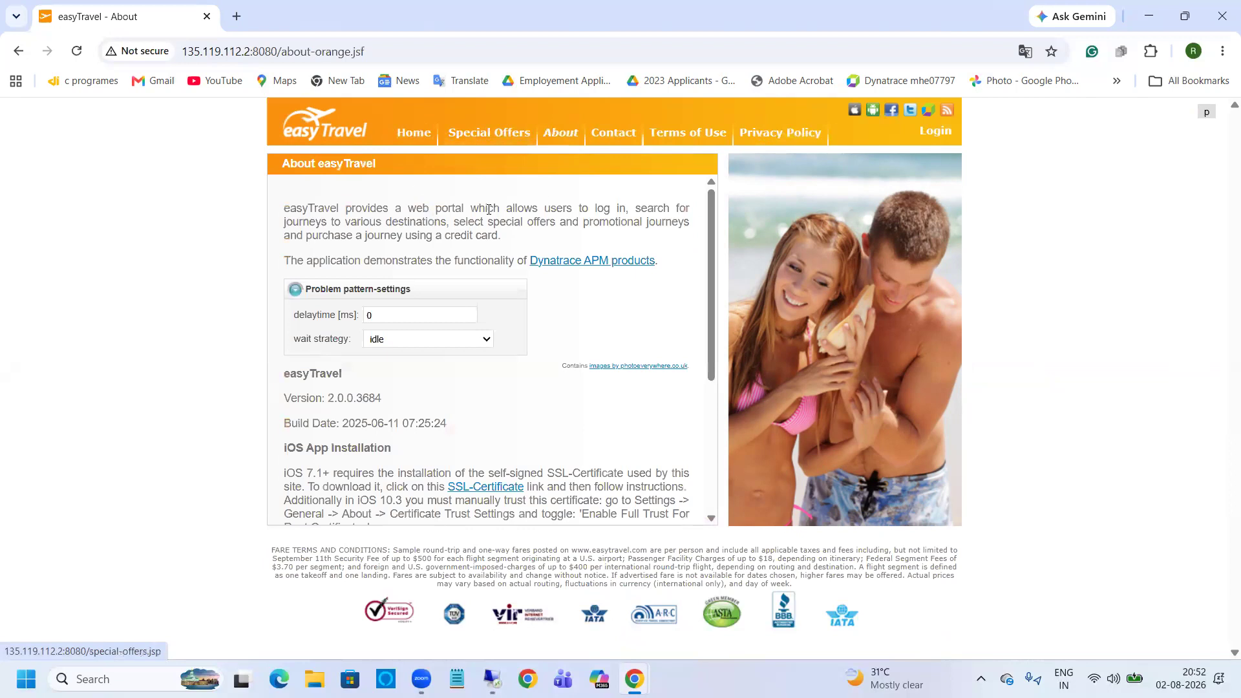
click(610, 137)
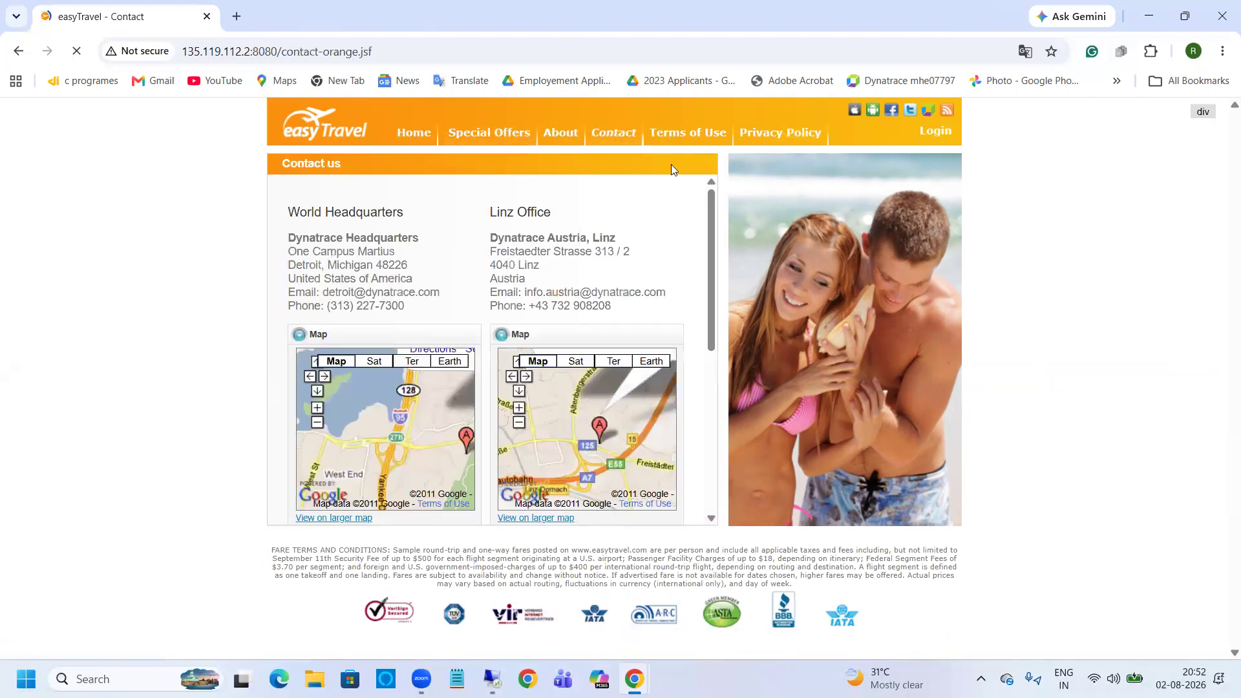
click(682, 133)
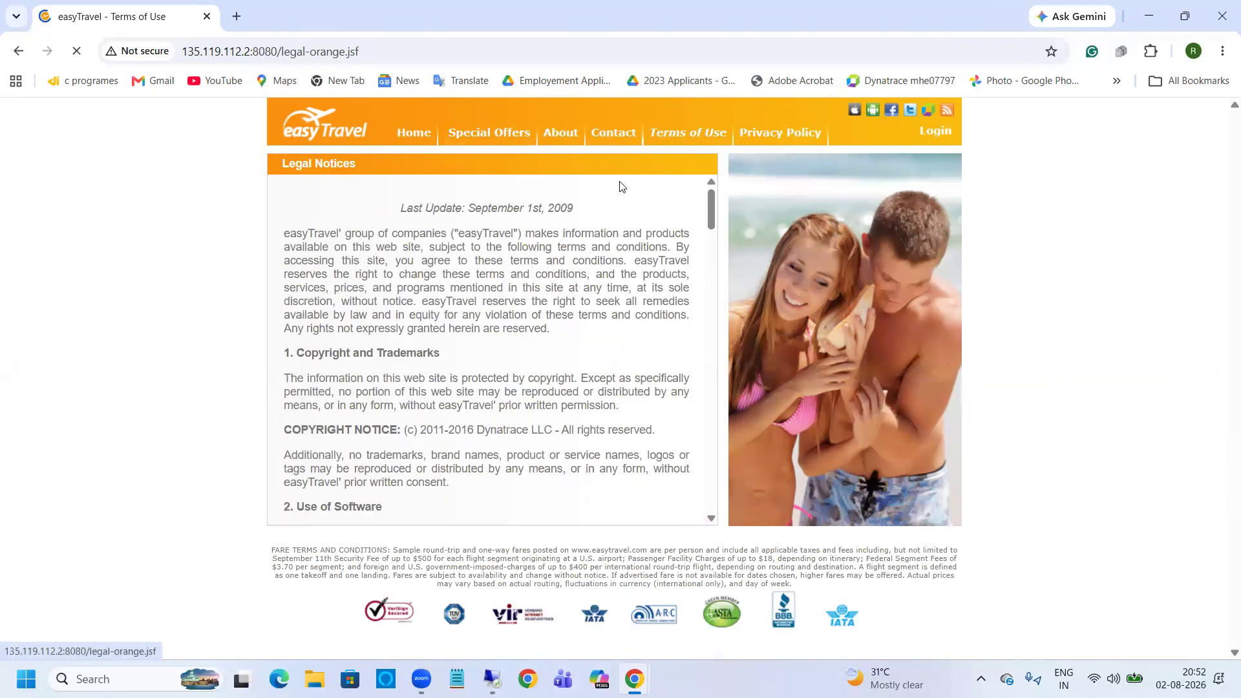
click(780, 133)
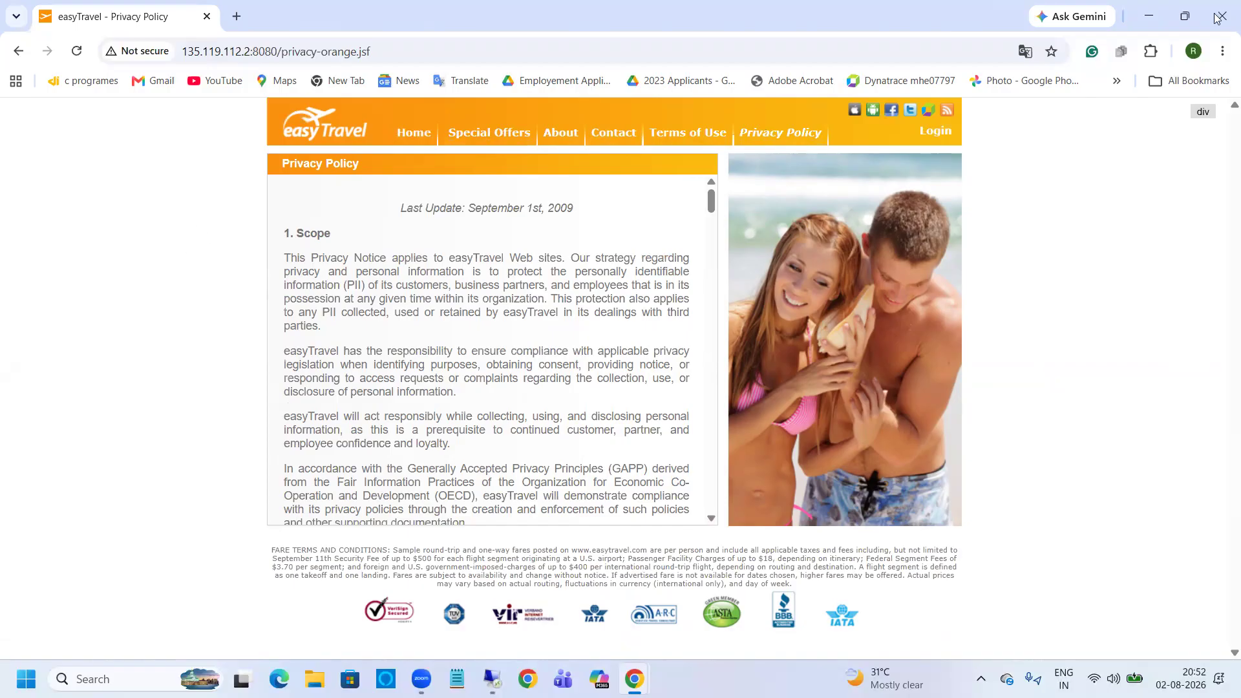
key(alt+Tab)
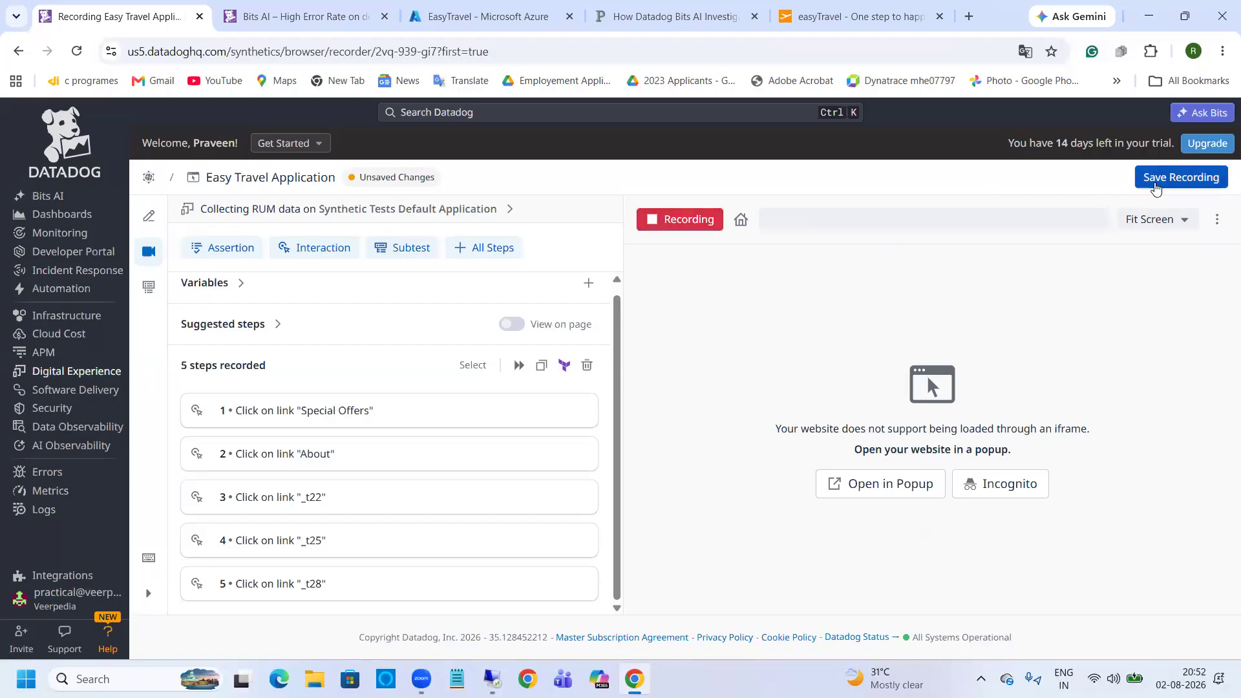
click(1204, 183)
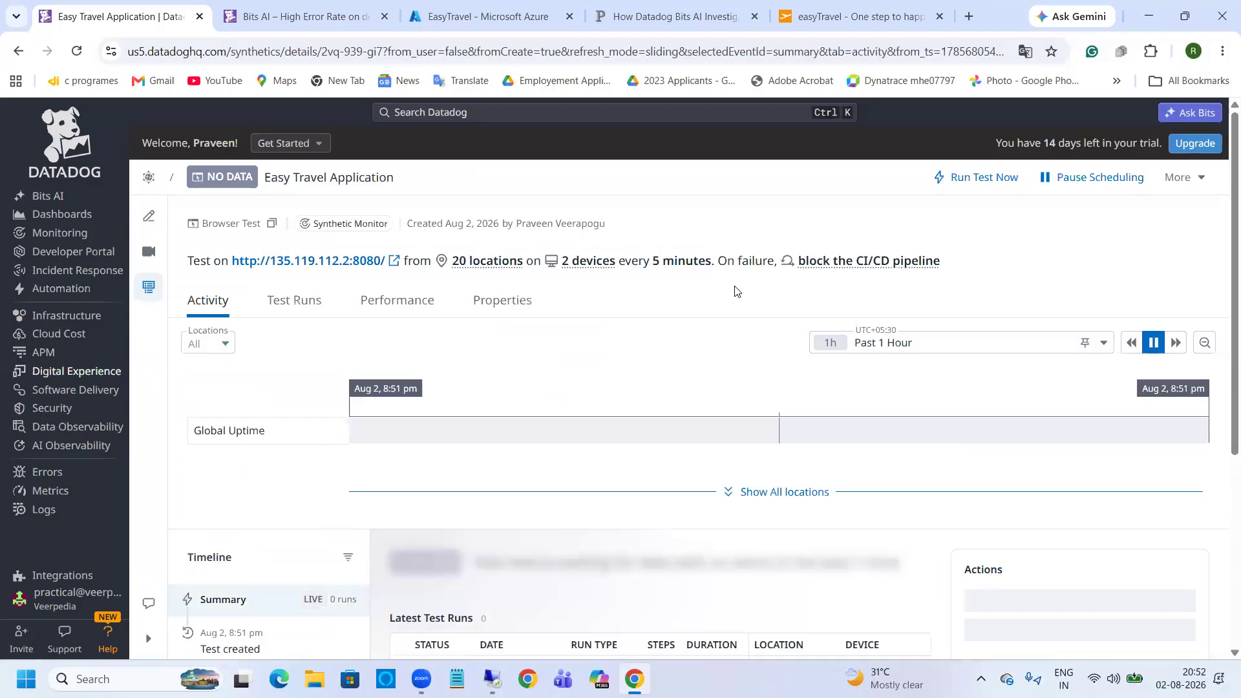
Step: Review the new browser test's configuration summary, Global Uptime timeline and Latest Test Runs status
scroll(413, 305, down, 3)
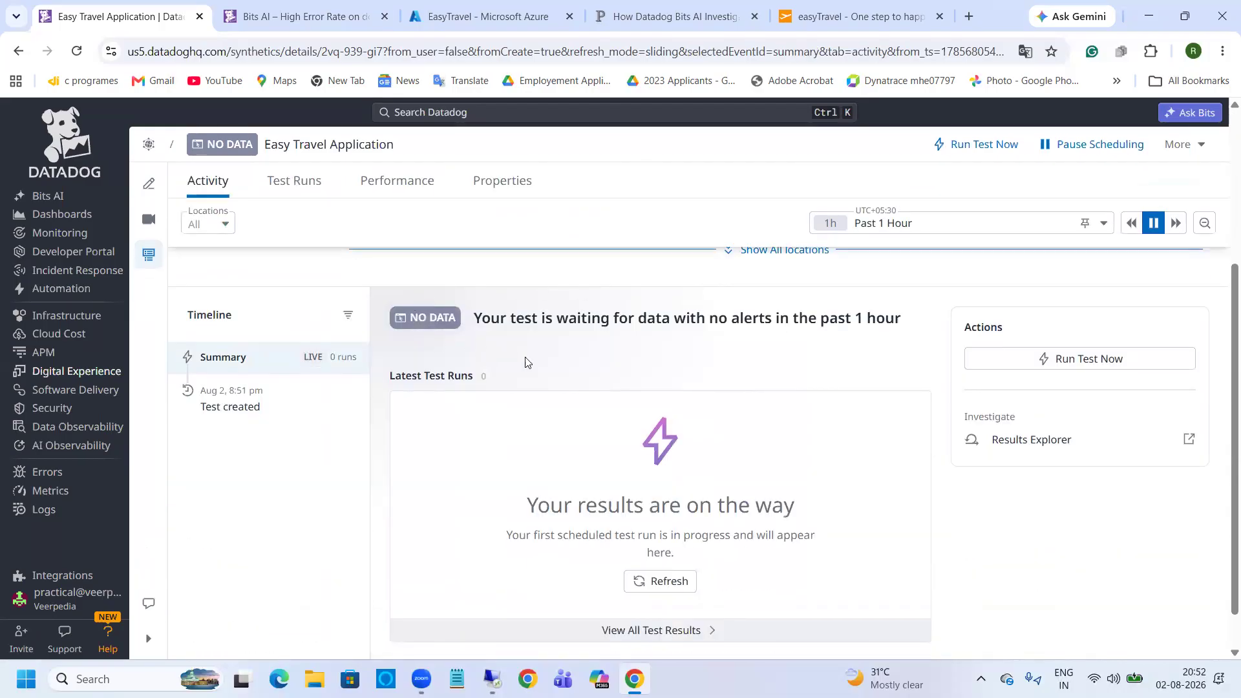
scroll(542, 367, down, 1)
scroll(471, 462, up, 5)
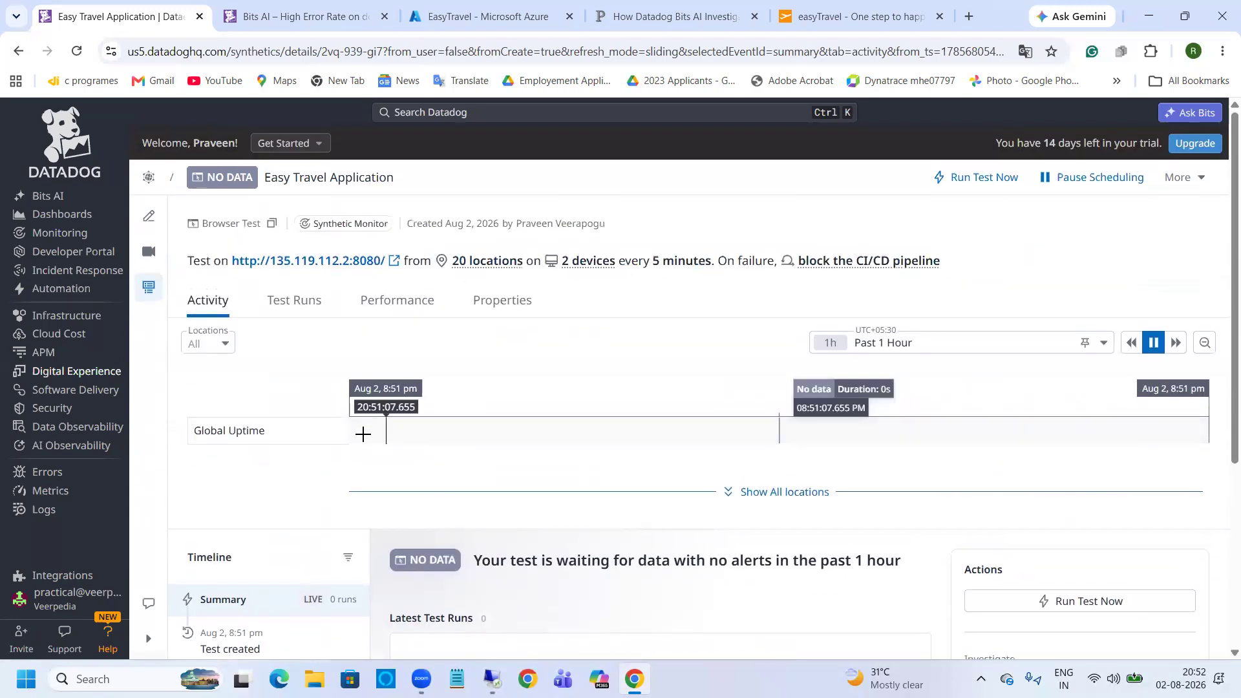
scroll(360, 429, down, 5)
scroll(452, 452, up, 4)
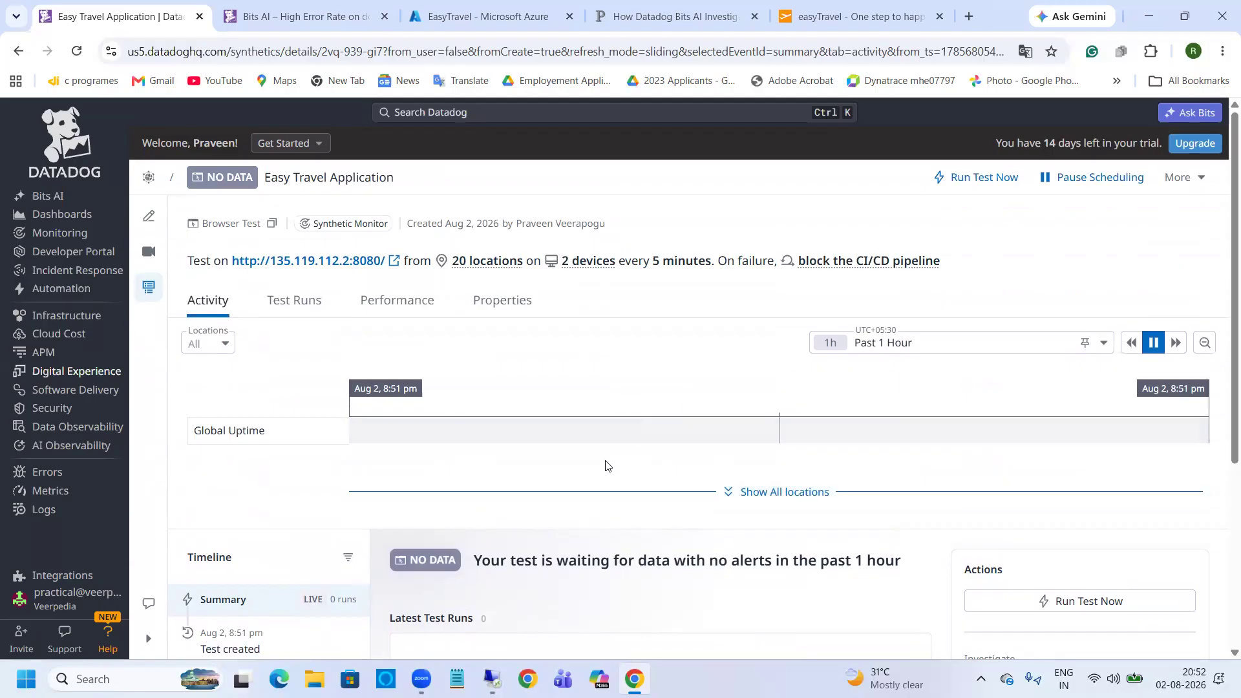
scroll(582, 452, down, 4)
drag(475, 319, 915, 326)
click(827, 400)
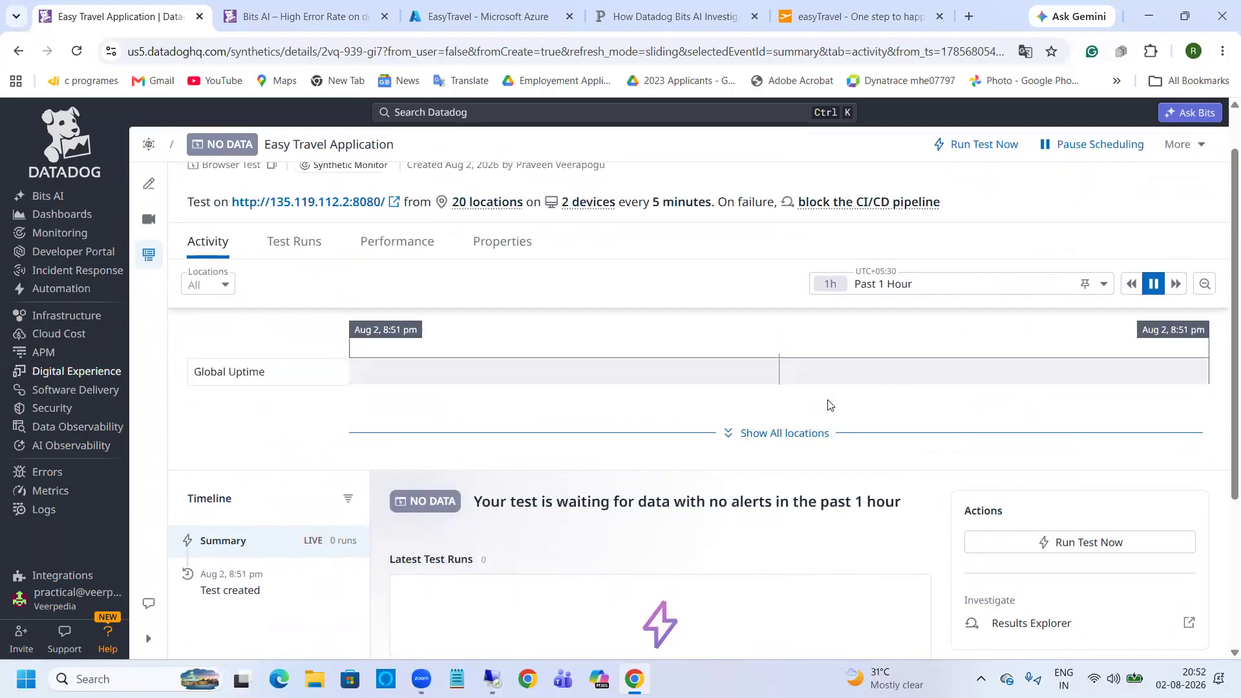
Step: Launch an immediate run of the Easy Travel Application test and bring its latest test runs into view
scroll(828, 401, up, 5)
click(977, 177)
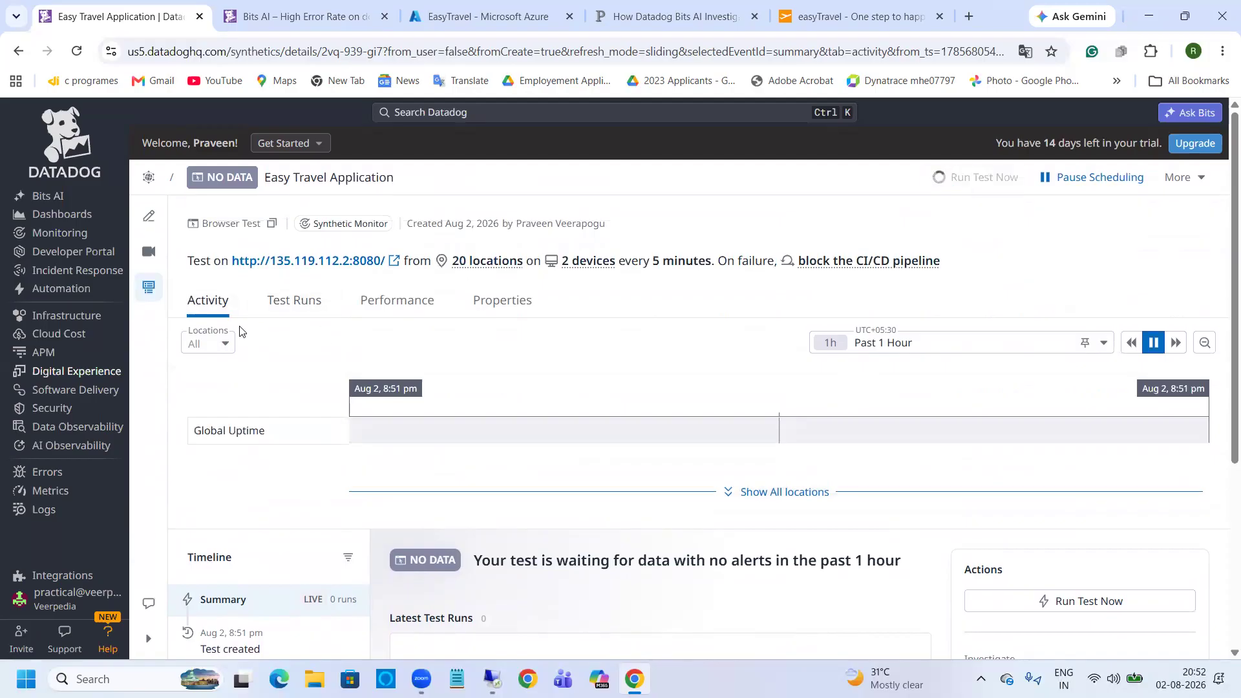
scroll(387, 362, down, 5)
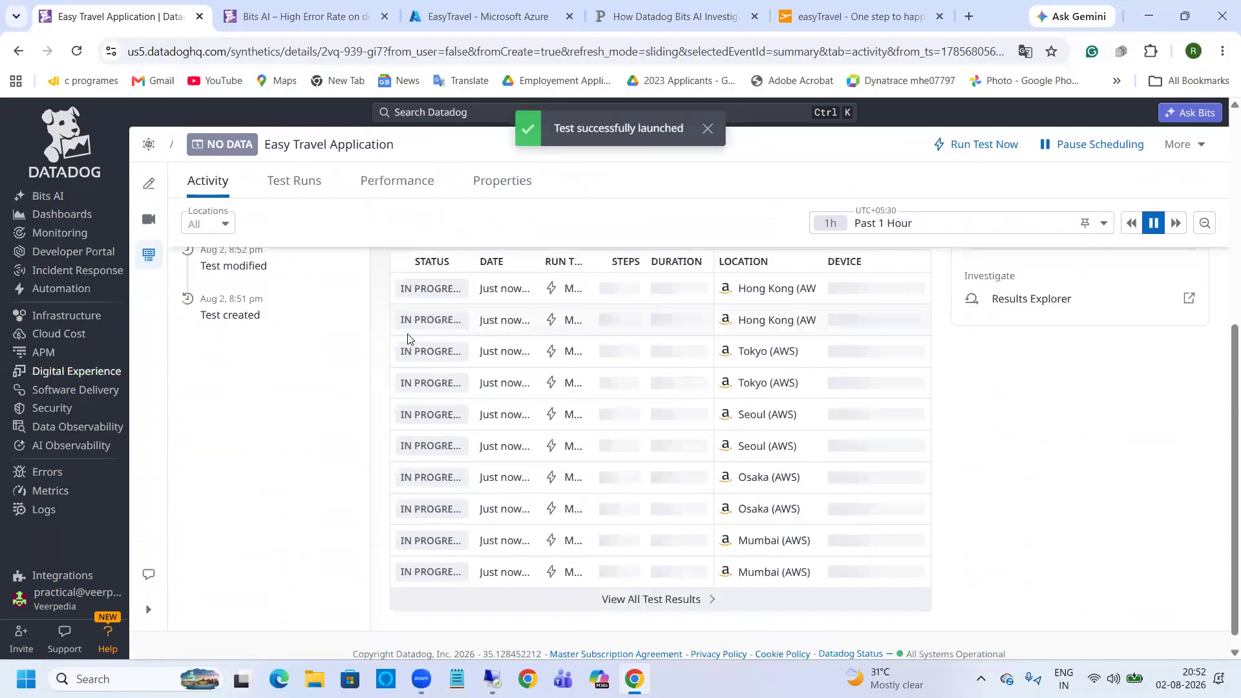
Step: Examine the status and locations of the launched runs, along with the test's timeline and uptime overview
scroll(427, 416, up, 2)
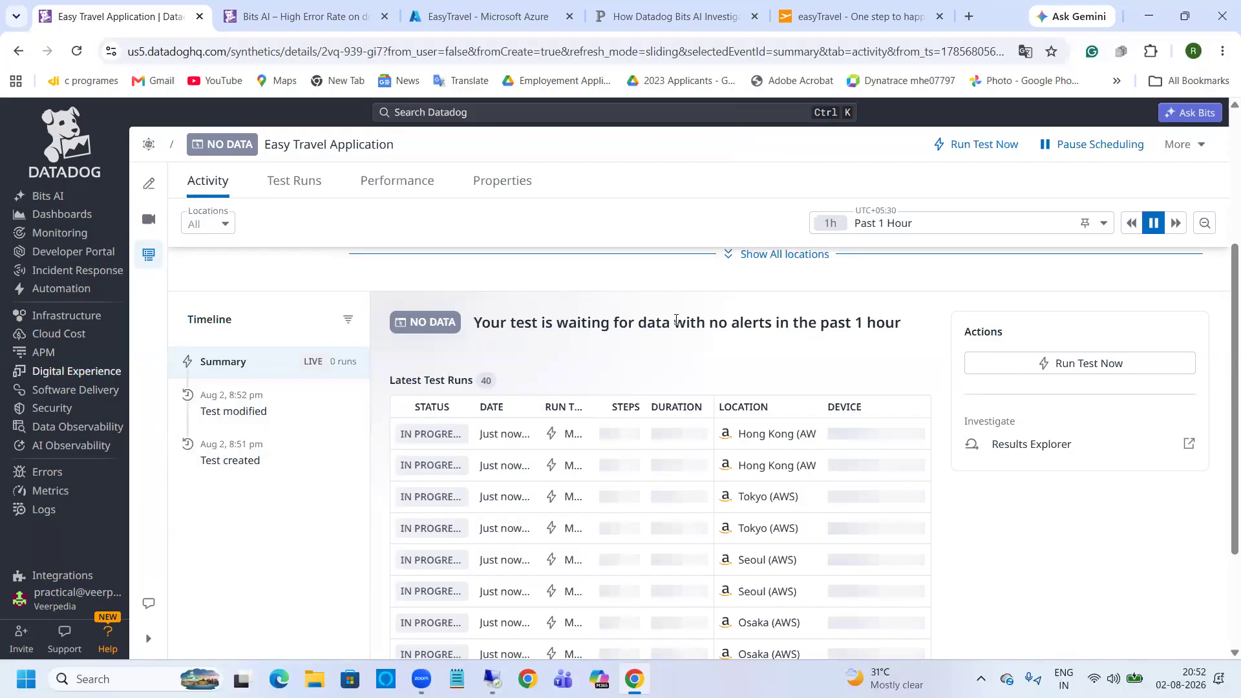
scroll(671, 313, down, 3)
scroll(808, 394, up, 1)
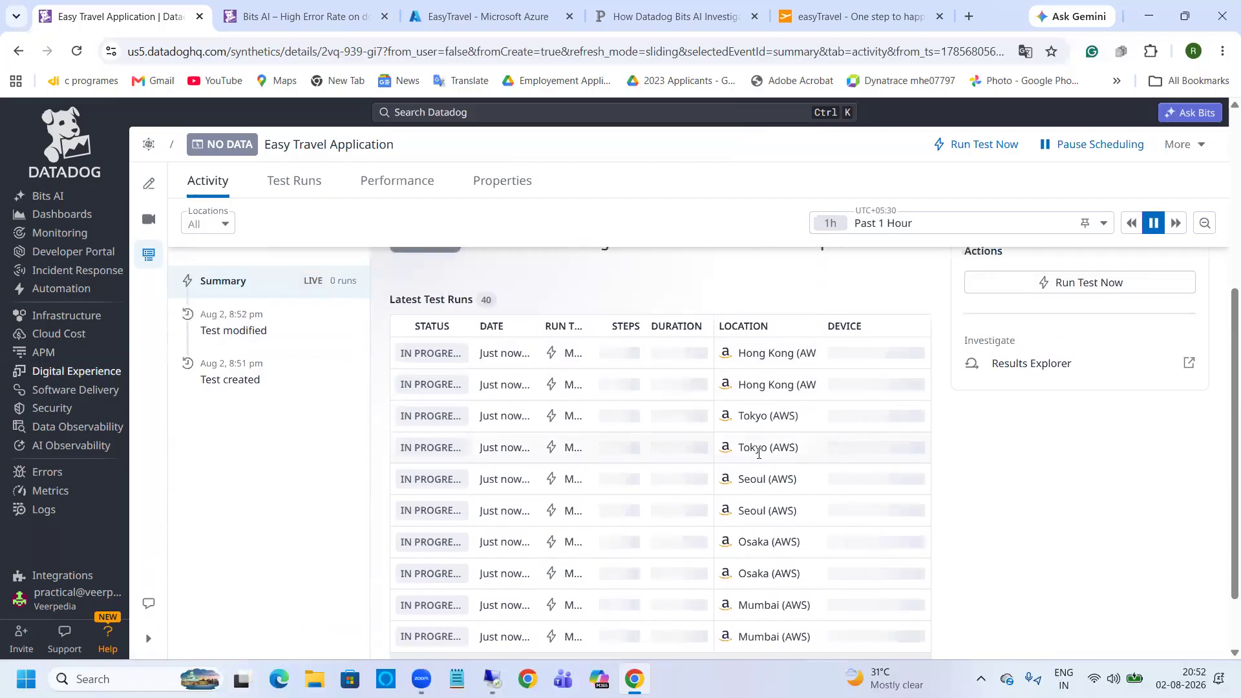
scroll(727, 534, down, 1)
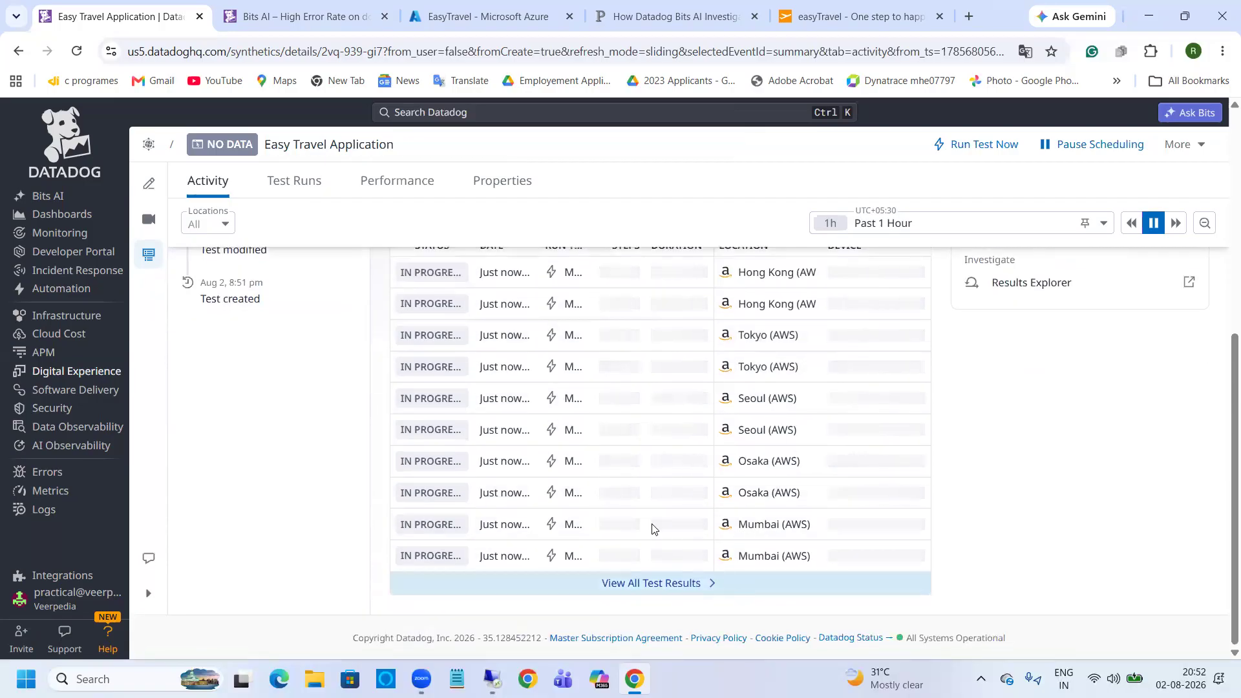
scroll(323, 466, up, 3)
scroll(349, 372, down, 2)
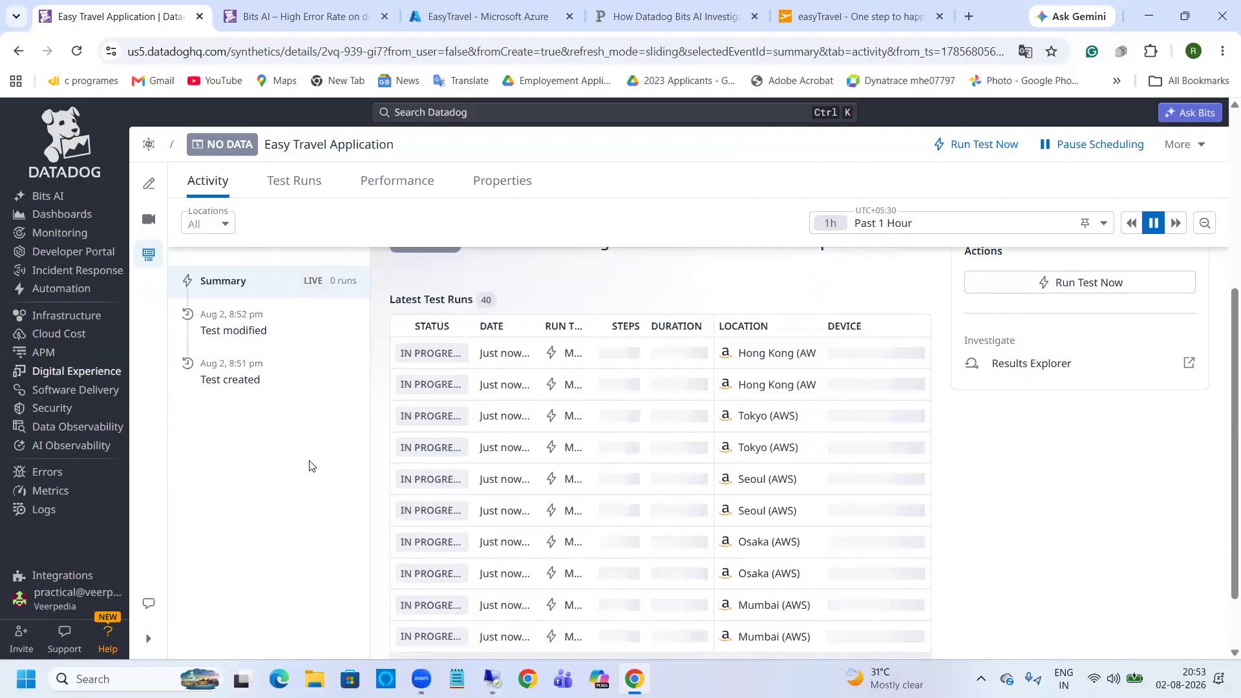
scroll(311, 466, up, 2)
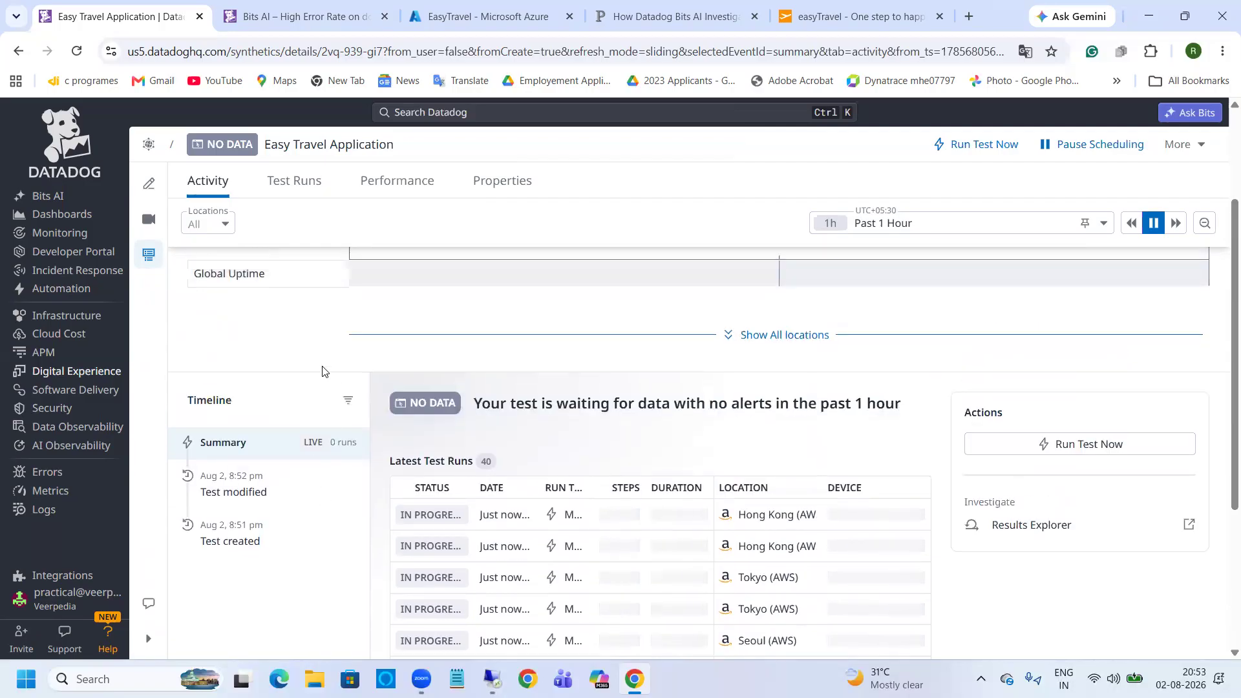
scroll(298, 371, up, 2)
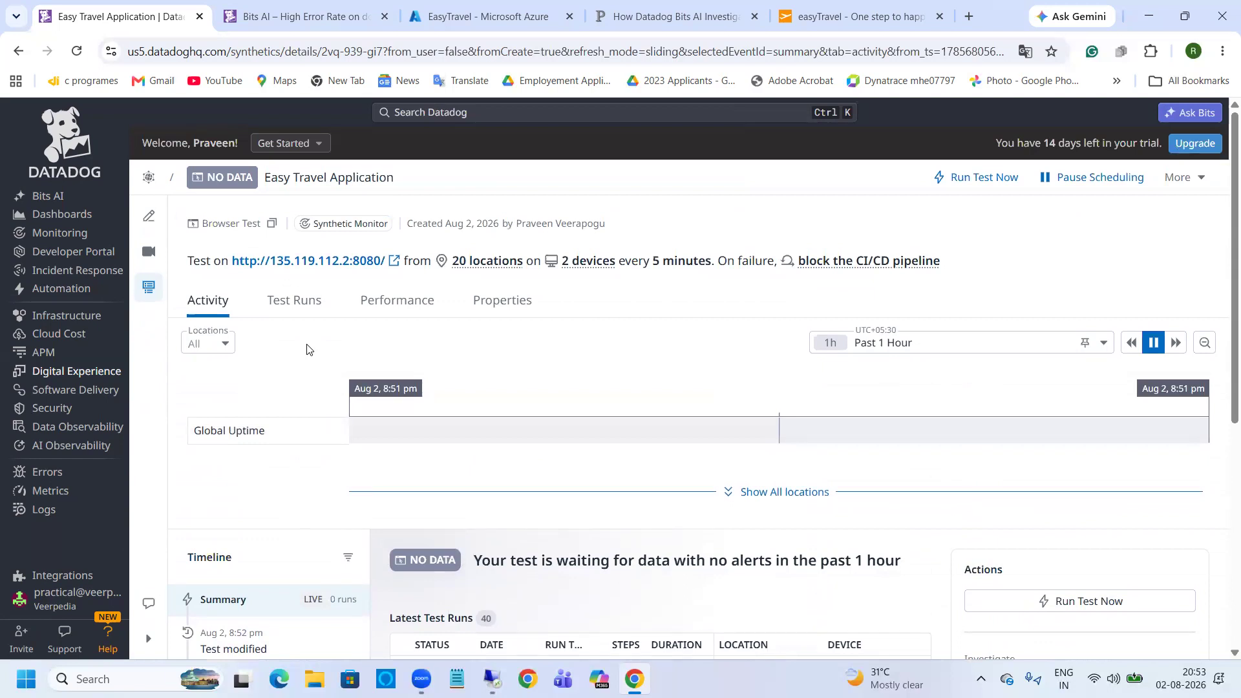
scroll(661, 199, down, 1)
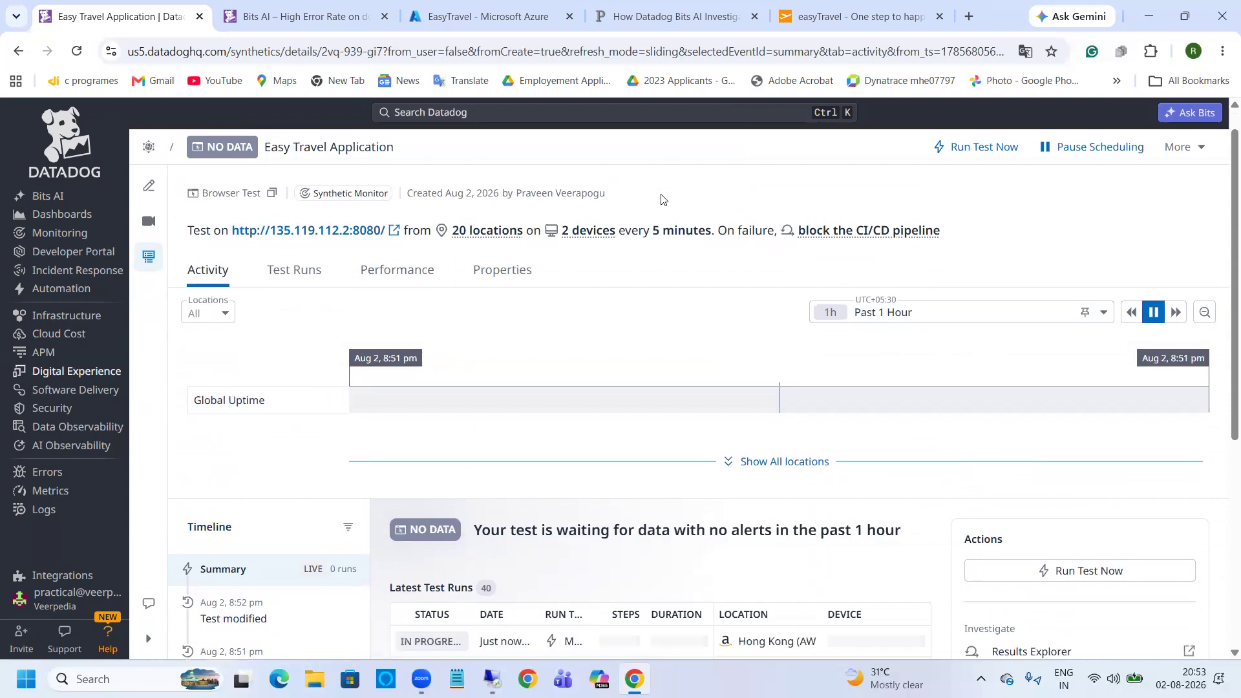
scroll(661, 198, down, 4)
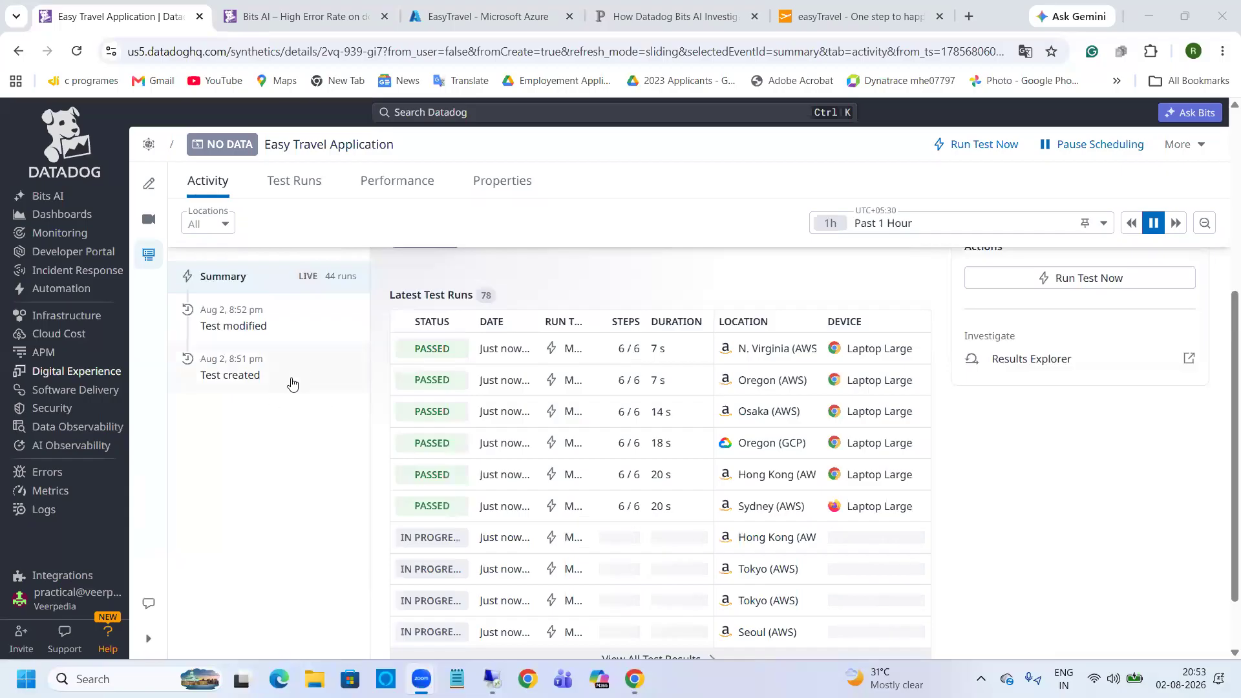
Step: Reload the test details page and check the status, steps and duration of the latest test runs
click(77, 54)
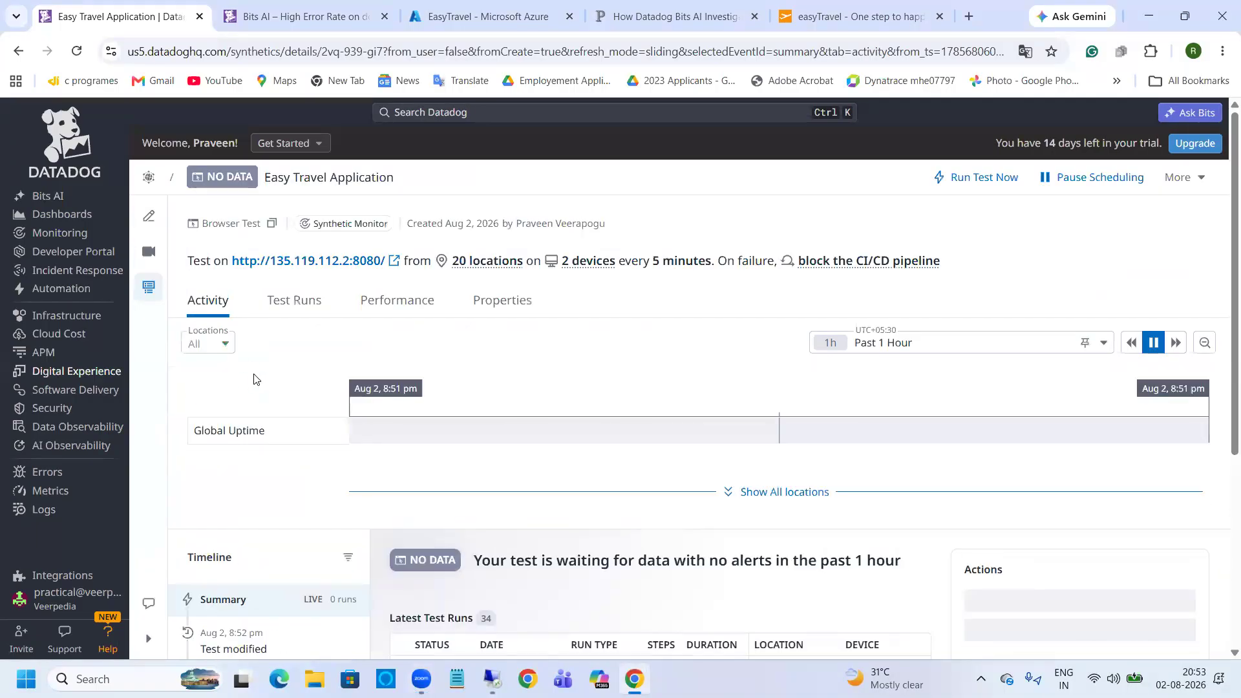
scroll(318, 335, down, 6)
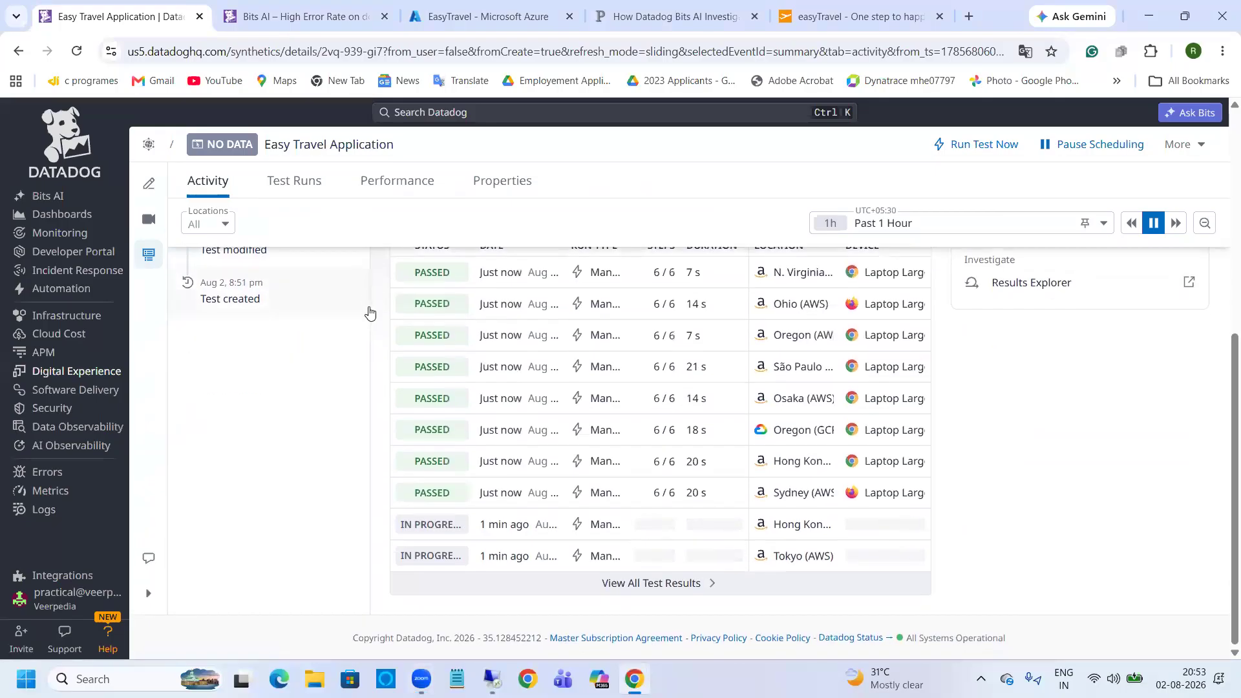
scroll(458, 428, up, 1)
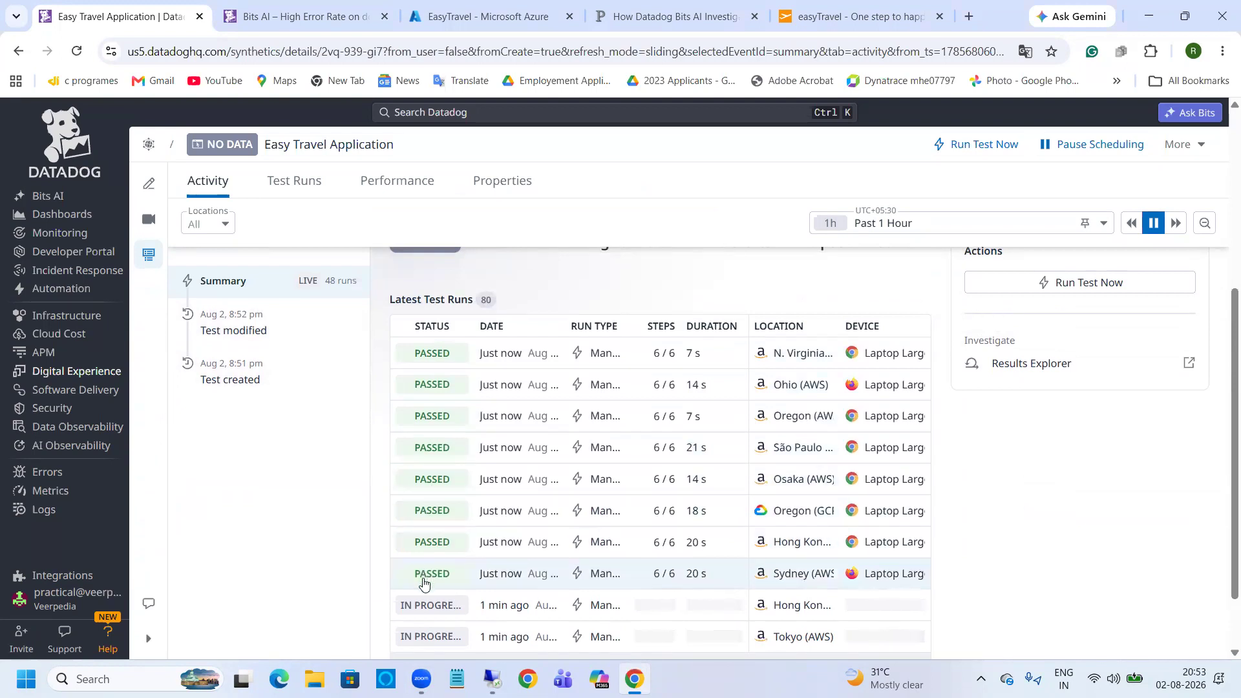
scroll(420, 349, down, 1)
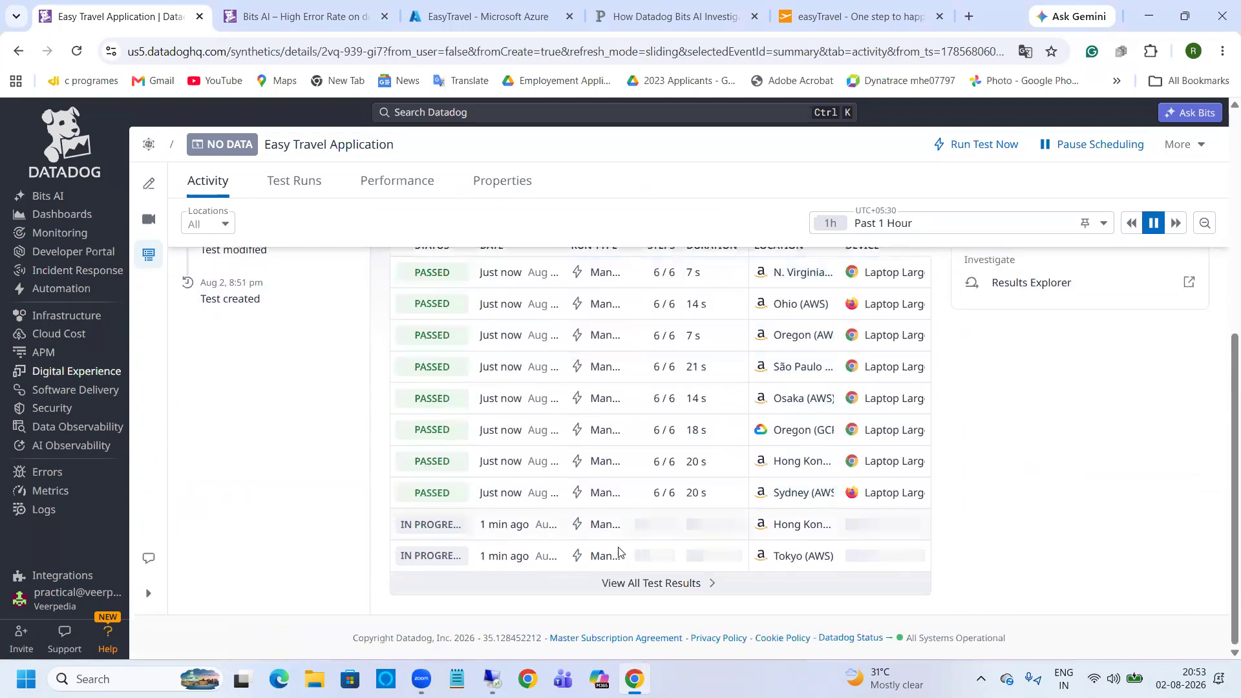
Step: Open the full list of test results and review the runs on its first and second pages
click(632, 583)
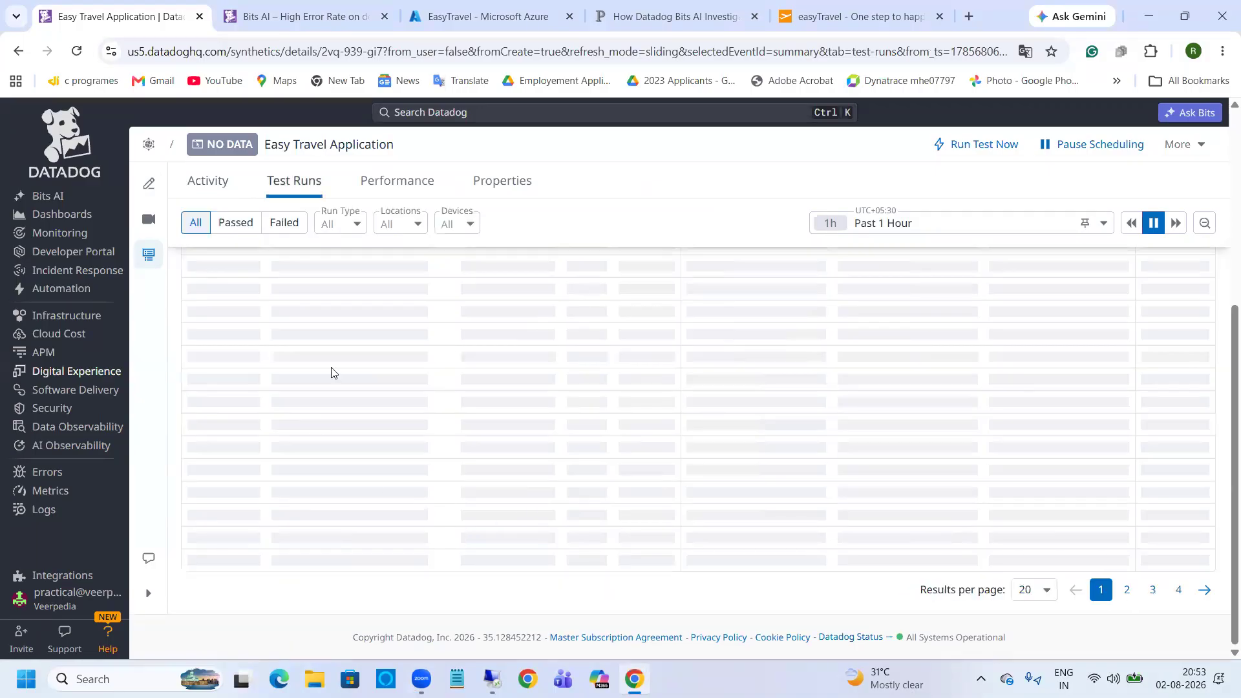
scroll(453, 375, down, 3)
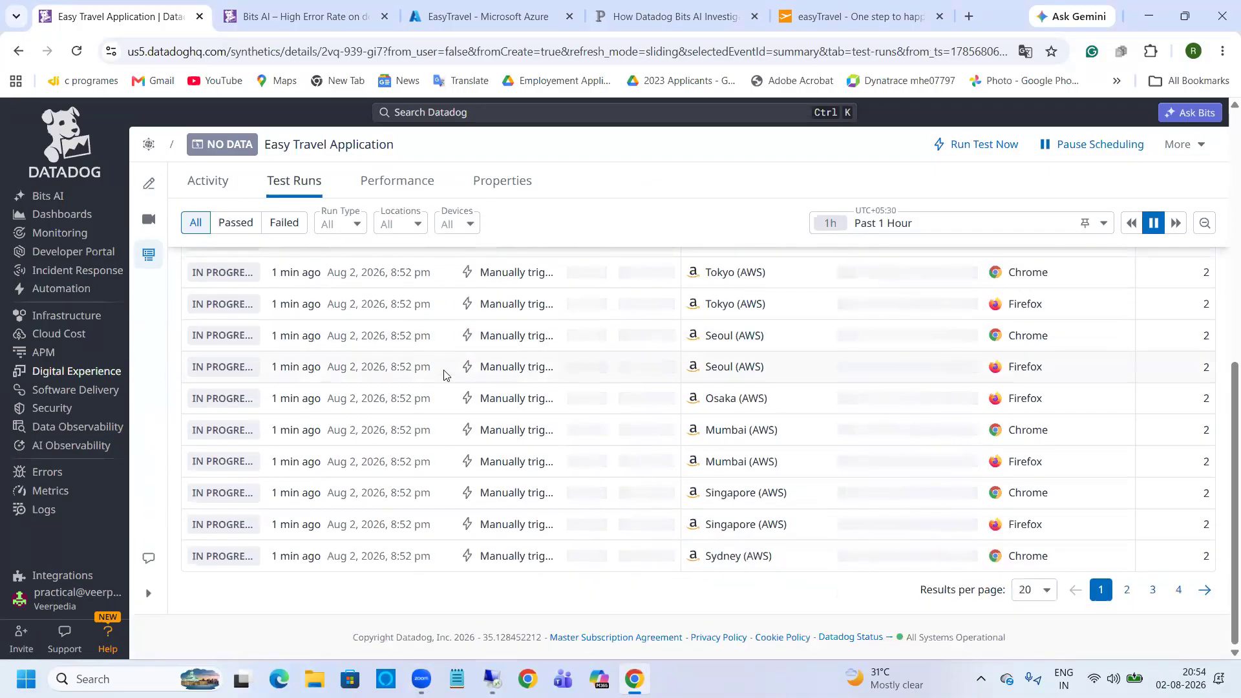
scroll(478, 380, up, 4)
scroll(487, 383, down, 2)
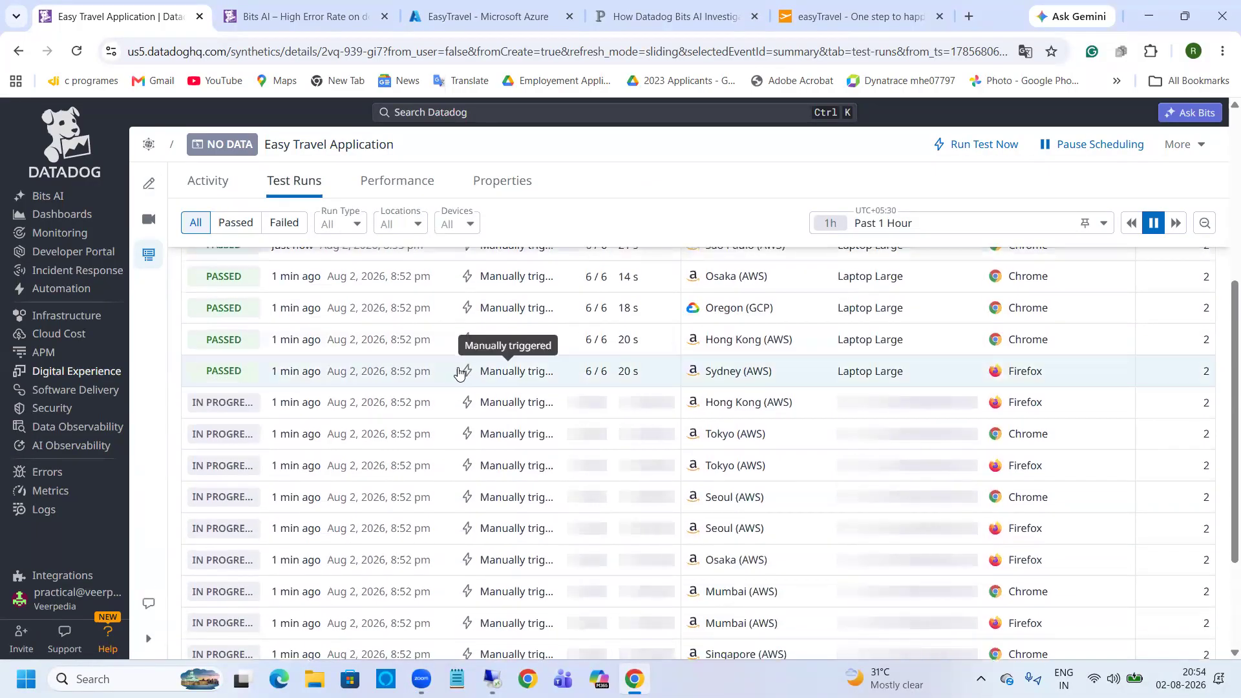
scroll(459, 373, down, 2)
click(1126, 589)
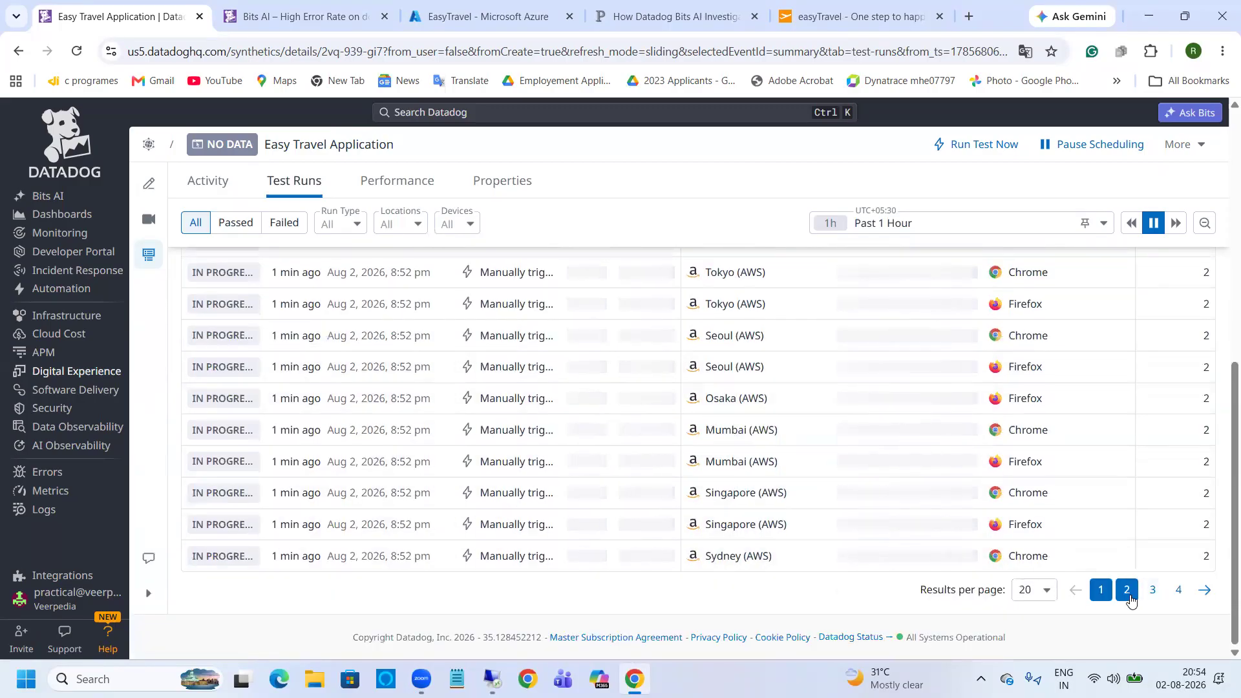
scroll(678, 477, up, 4)
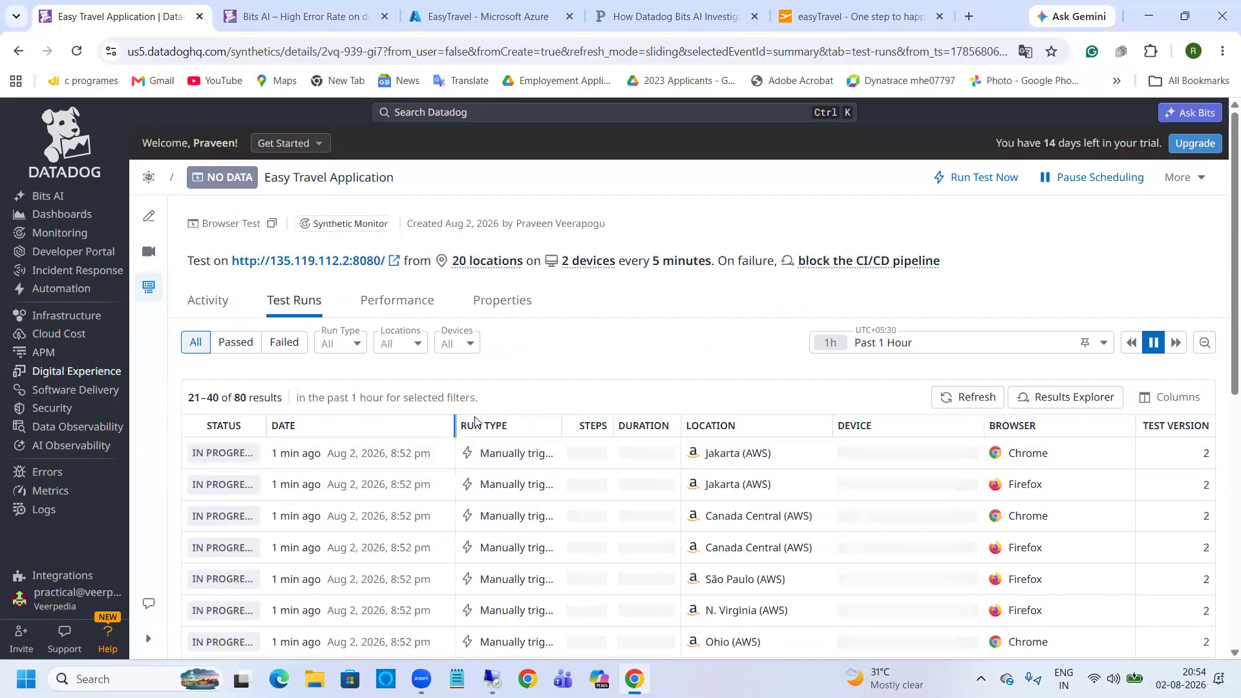
Step: Return to the synthetic tests list, hide its filter controls, and reopen the Easy Travel Application test to check its latest runs
click(147, 177)
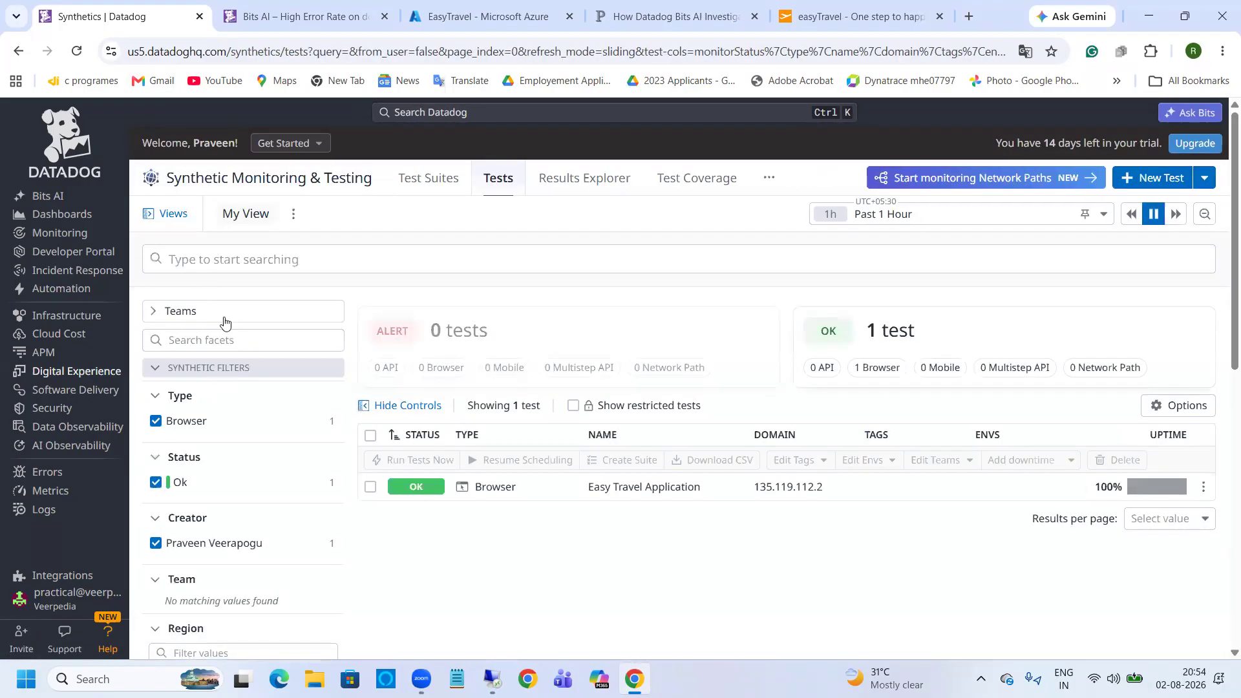
click(367, 407)
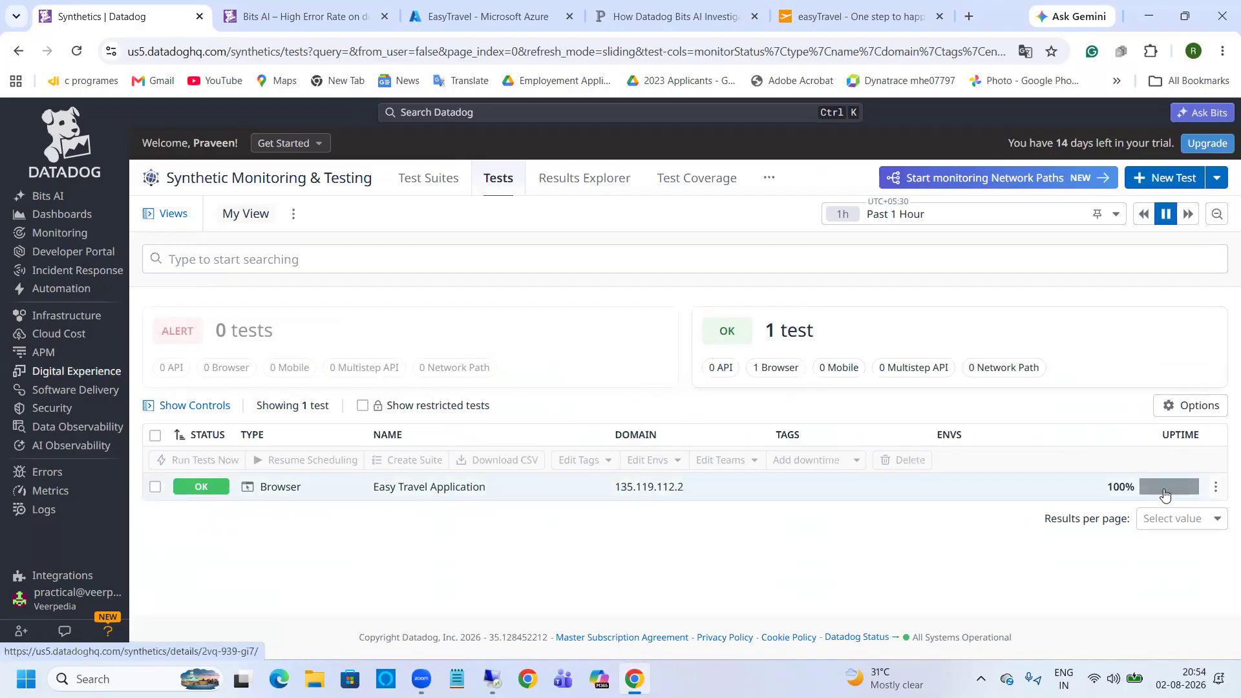
click(344, 490)
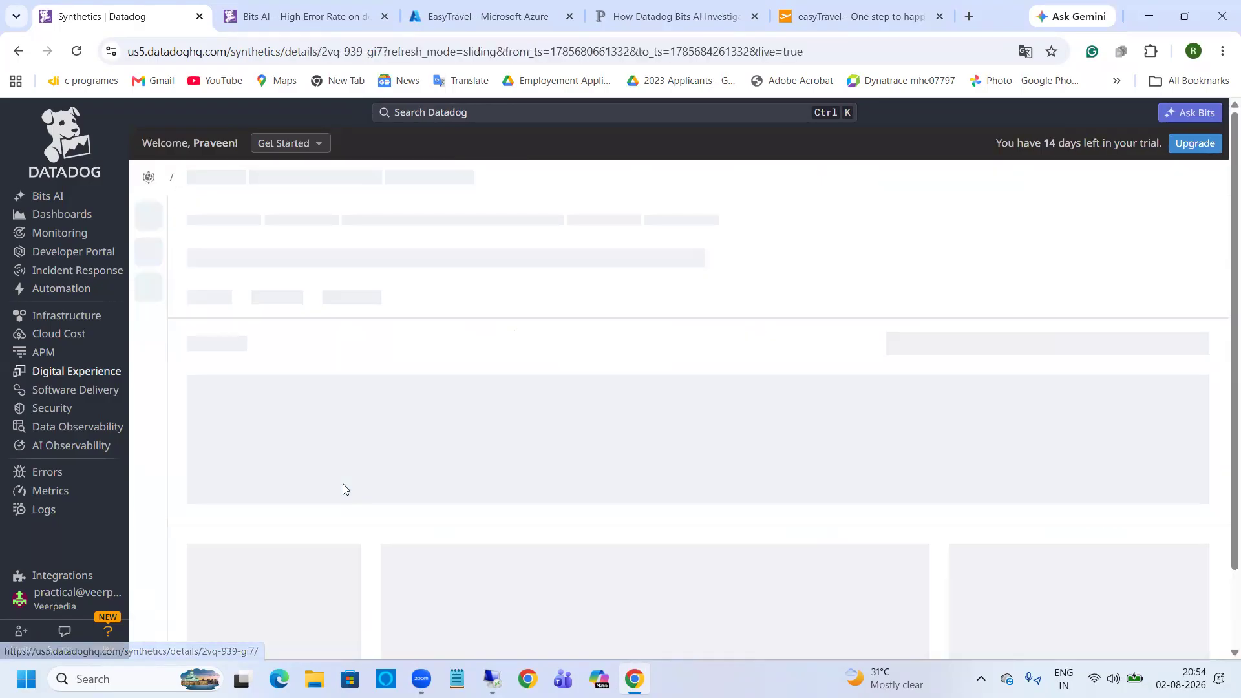
scroll(284, 381, down, 5)
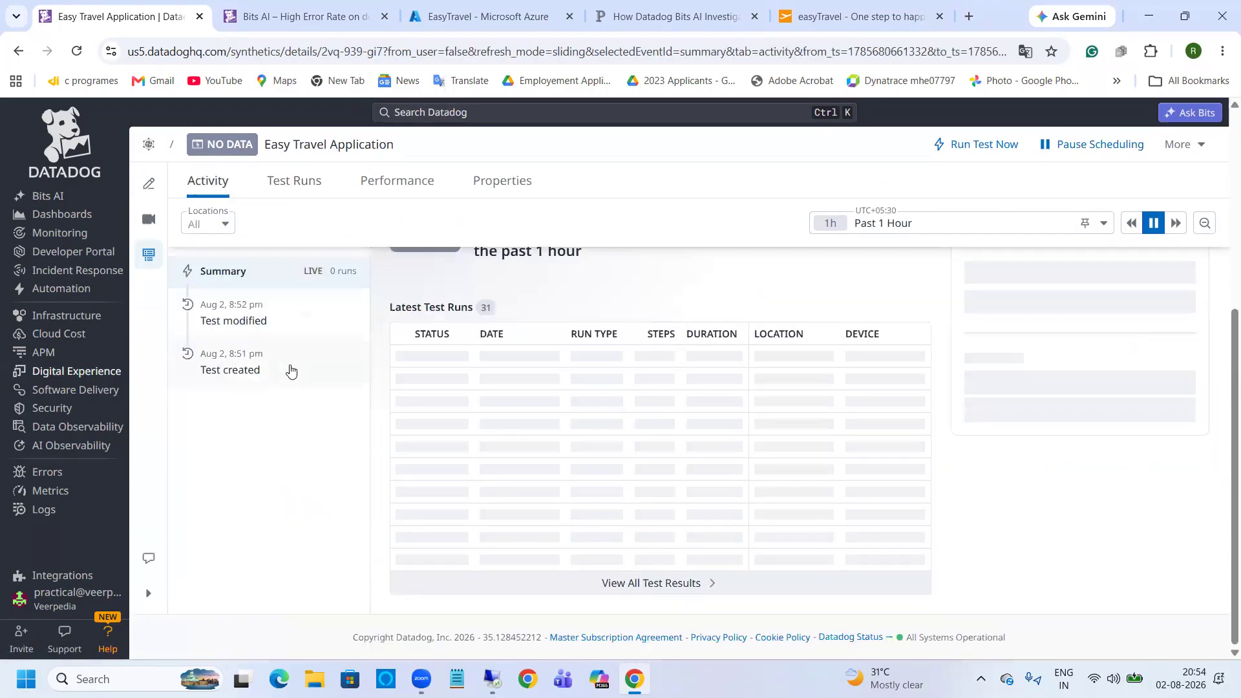
scroll(313, 406, down, 1)
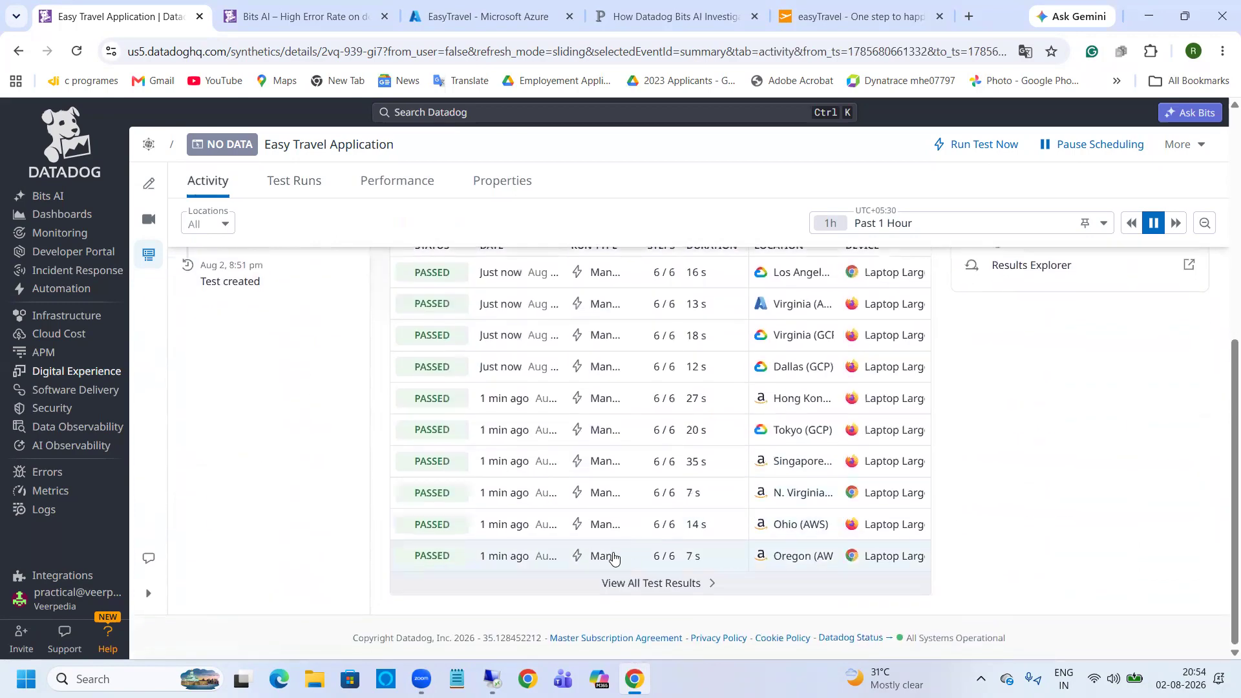
Step: Open the full list of test results and review the run statuses on the first and second pages
click(636, 585)
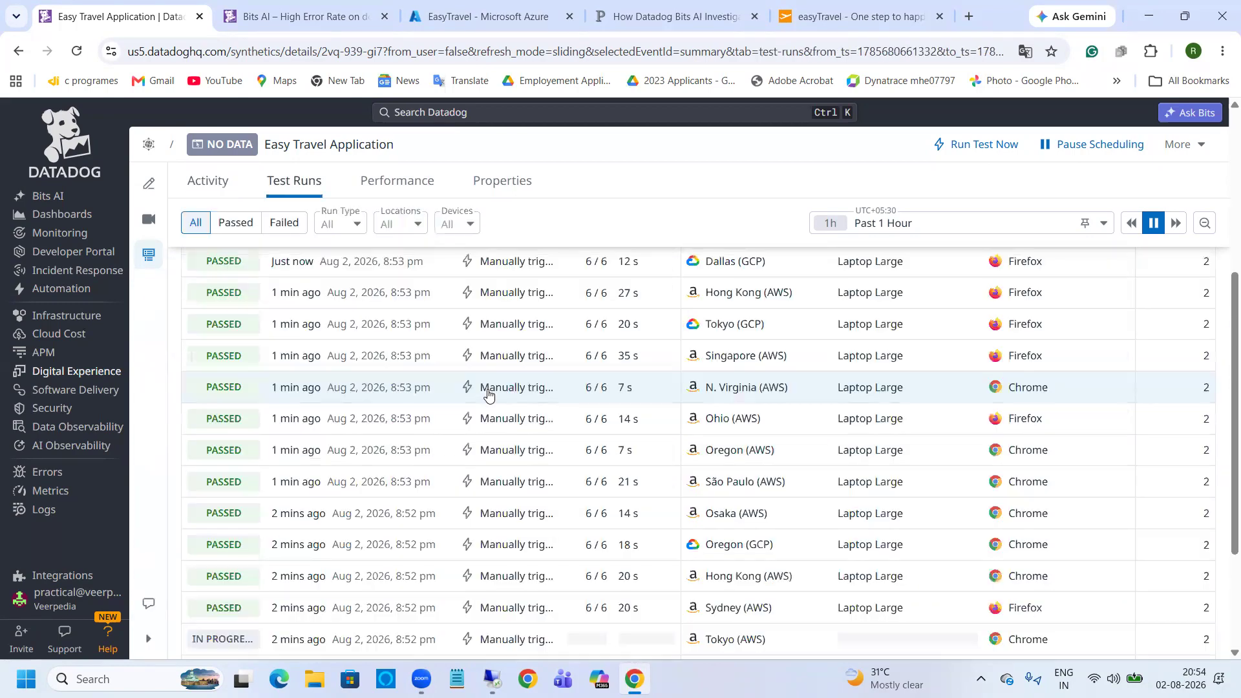
scroll(478, 400, down, 5)
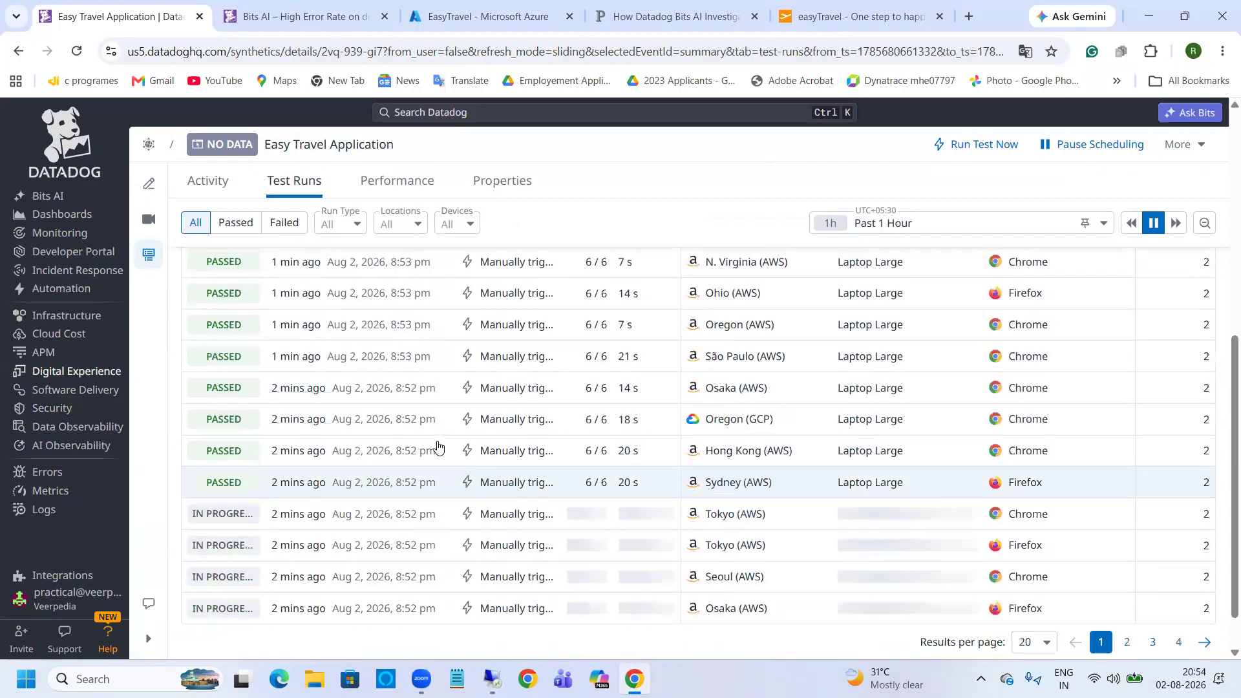
scroll(388, 433, up, 5)
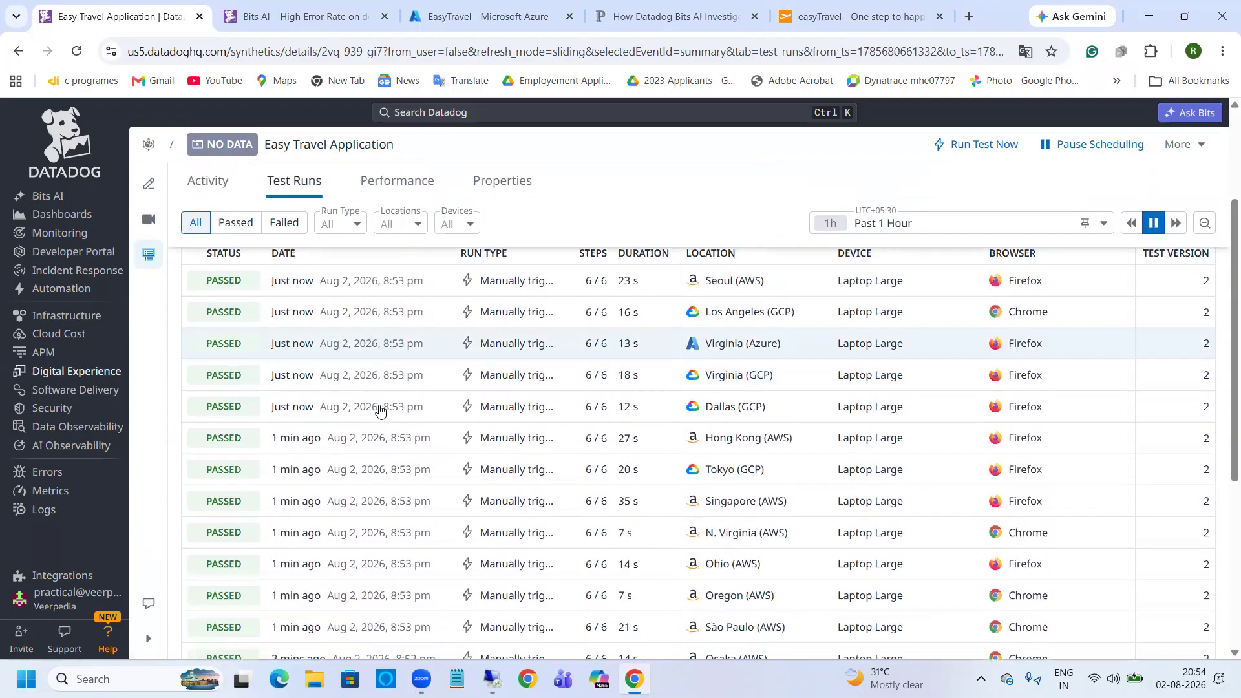
scroll(370, 414, down, 5)
click(1126, 589)
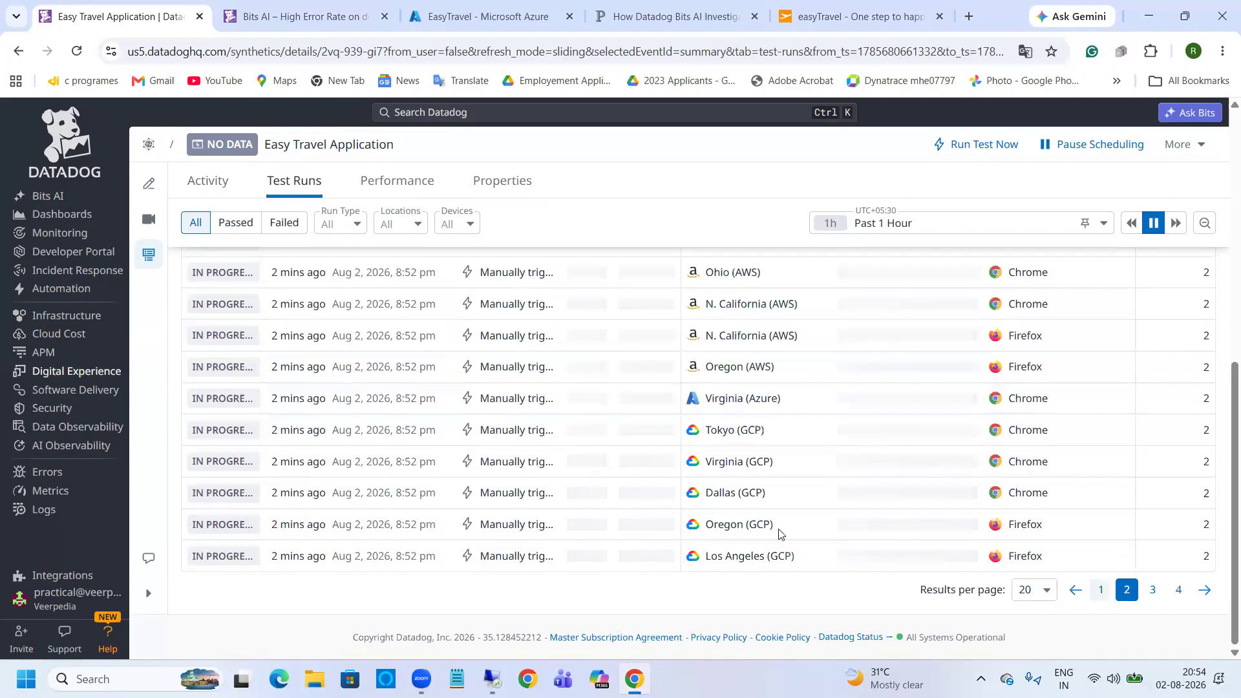
scroll(665, 435, up, 5)
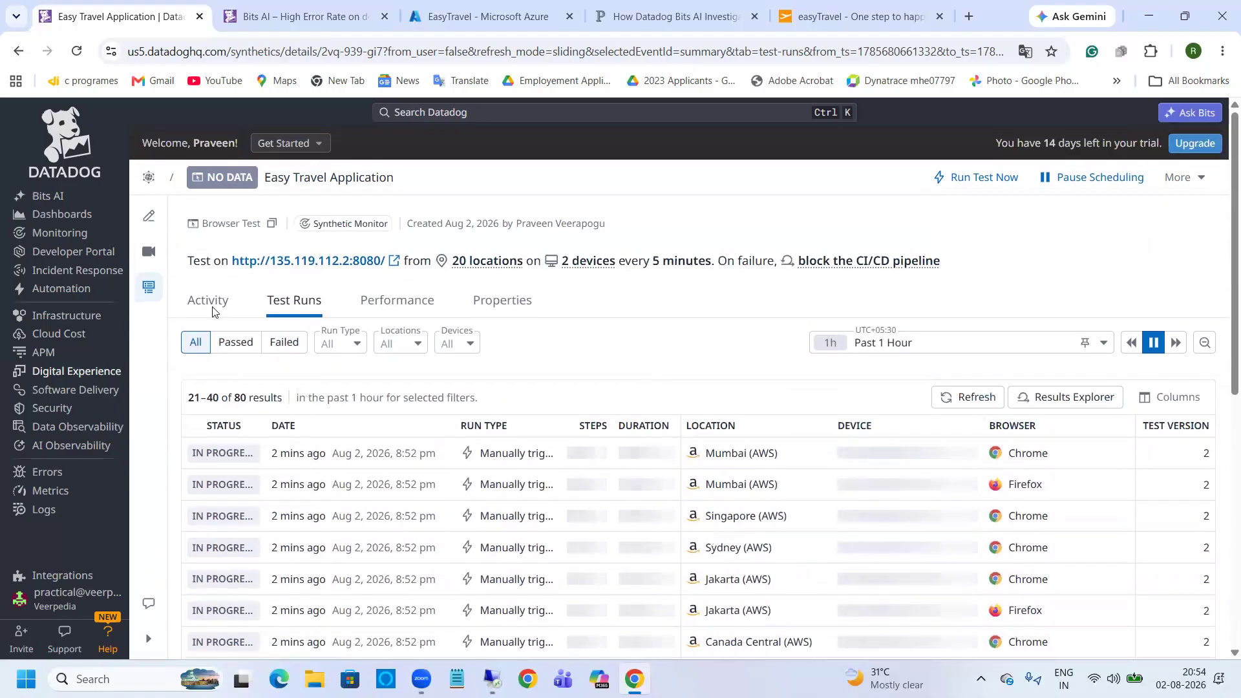
Step: Return to the synthetic tests list, reload the page, and check the status and uptime of the Easy Travel Application test
click(150, 175)
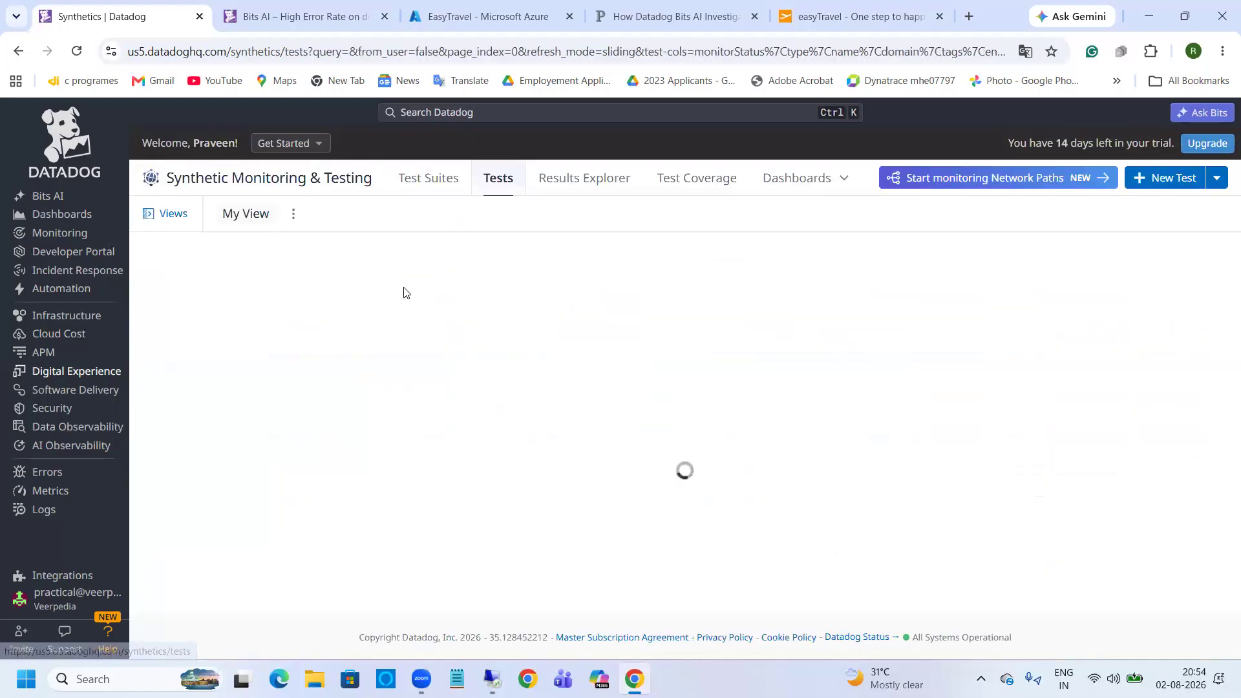
click(77, 51)
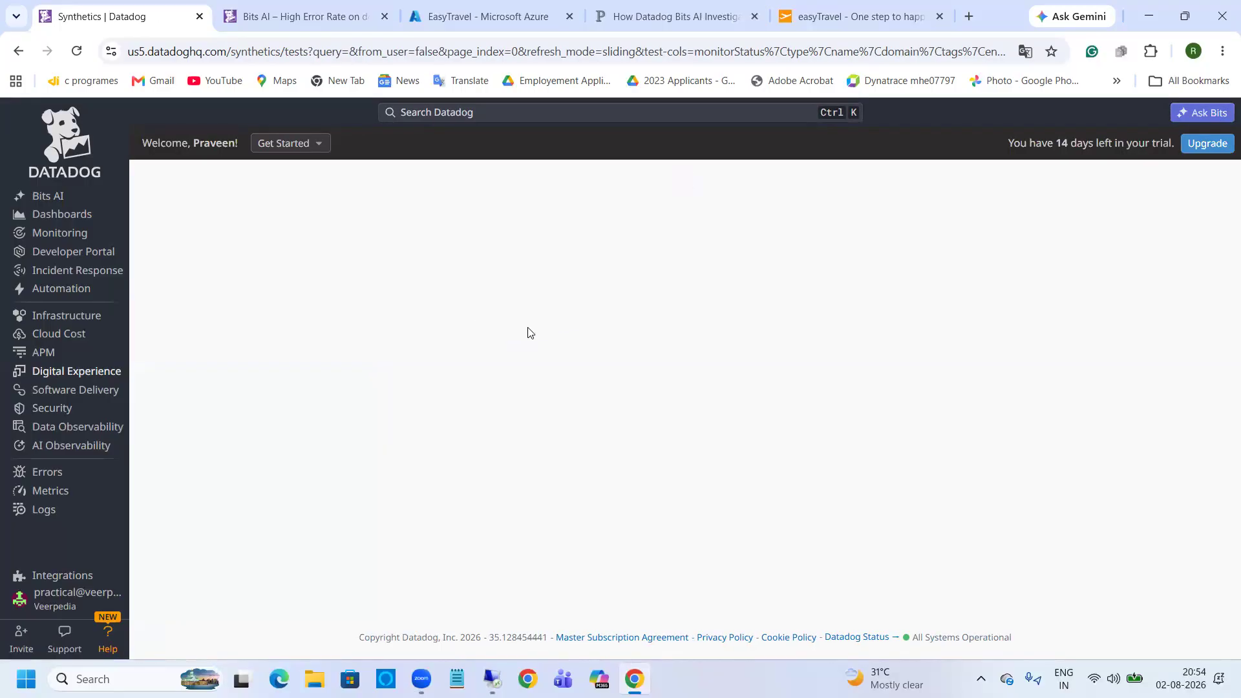
scroll(354, 263, down, 3)
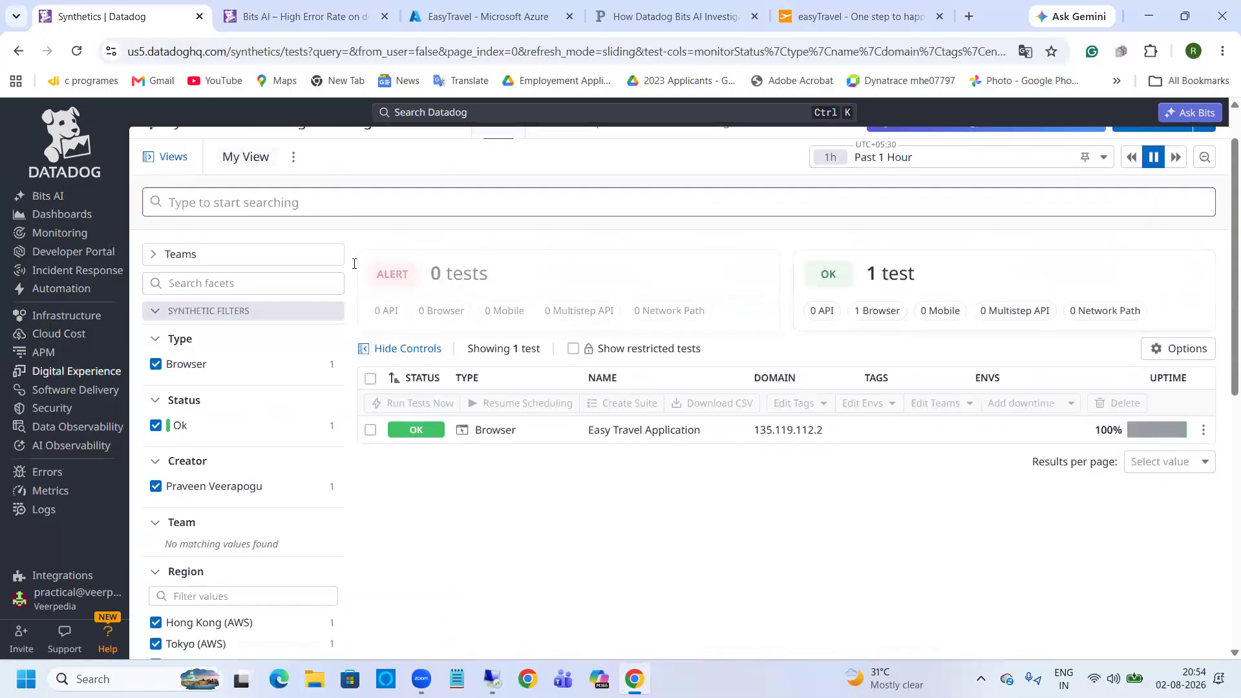
scroll(371, 378, up, 3)
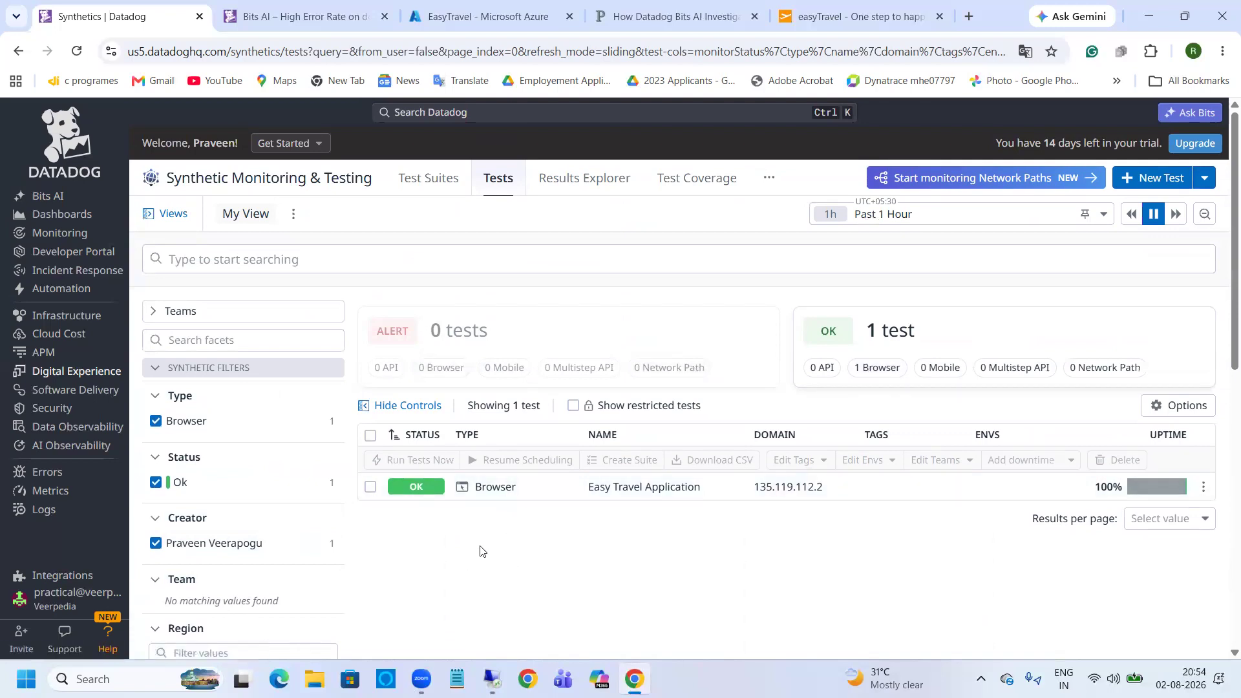
Step: Open the Easy Travel Application test and examine its uptime summary and latest test runs
click(509, 497)
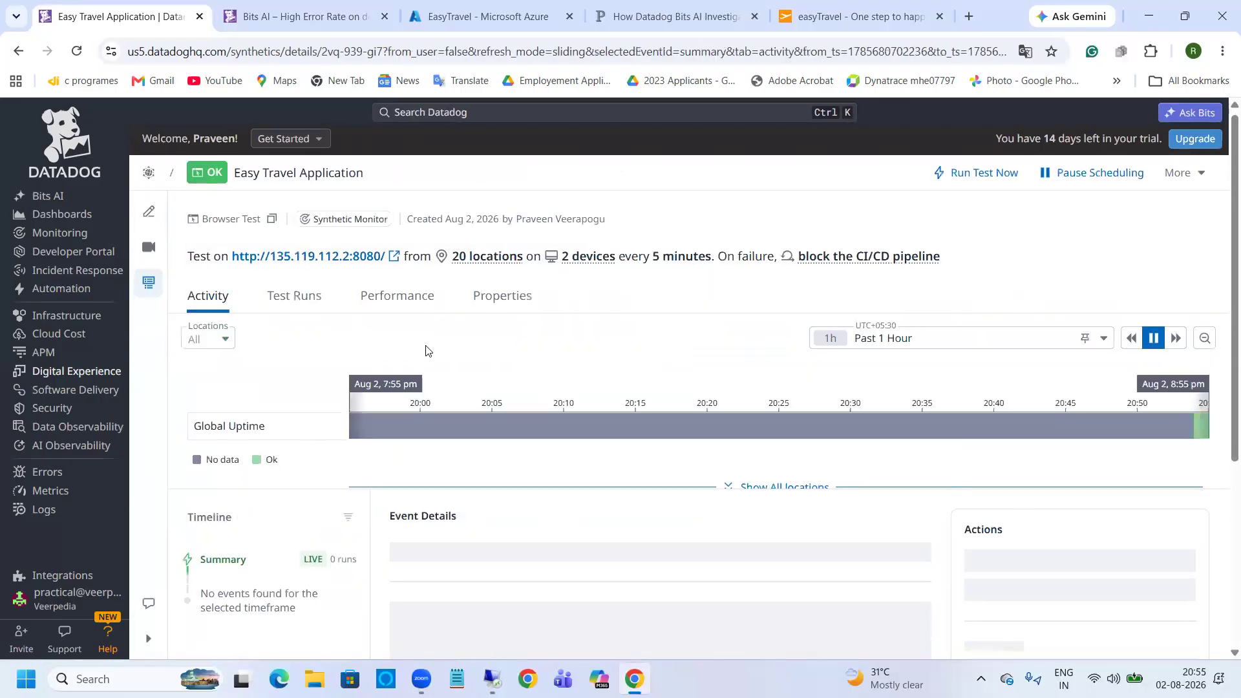
scroll(425, 351, down, 3)
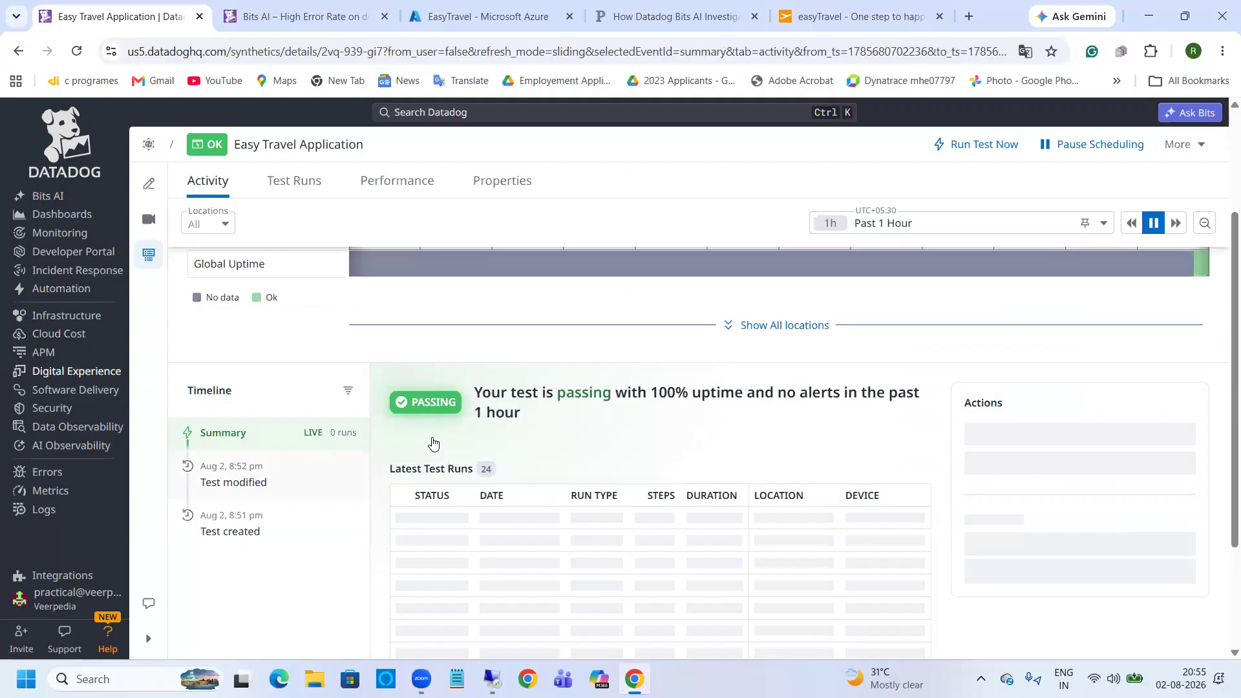
drag(638, 399, 771, 392)
click(757, 425)
scroll(692, 409, down, 4)
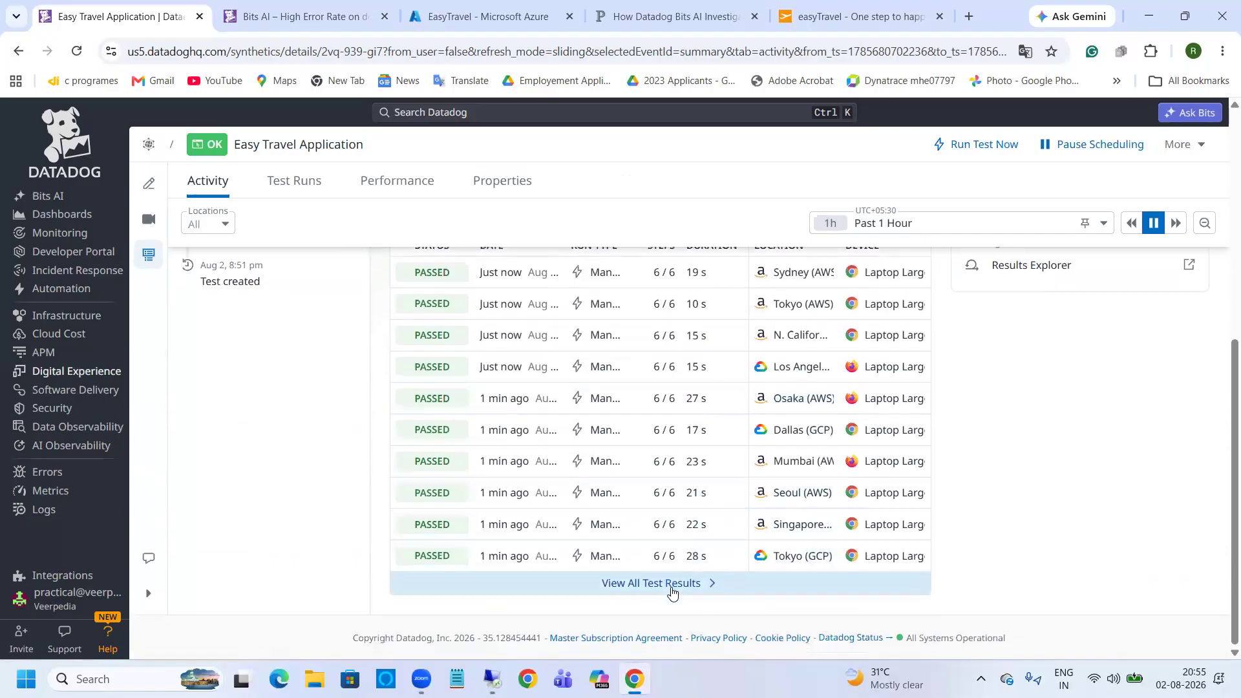
Step: Open all test results and review manual and scheduled runs across all four pages, finishing on the second page
click(672, 590)
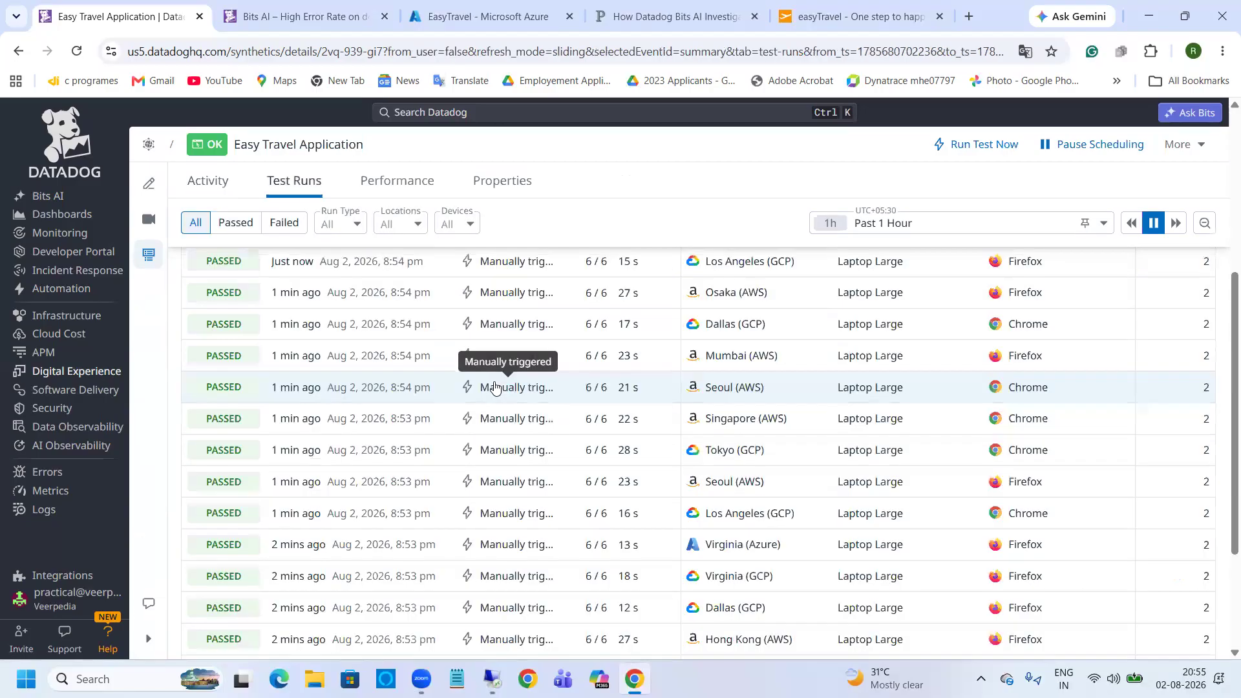
scroll(493, 382, down, 5)
click(1125, 589)
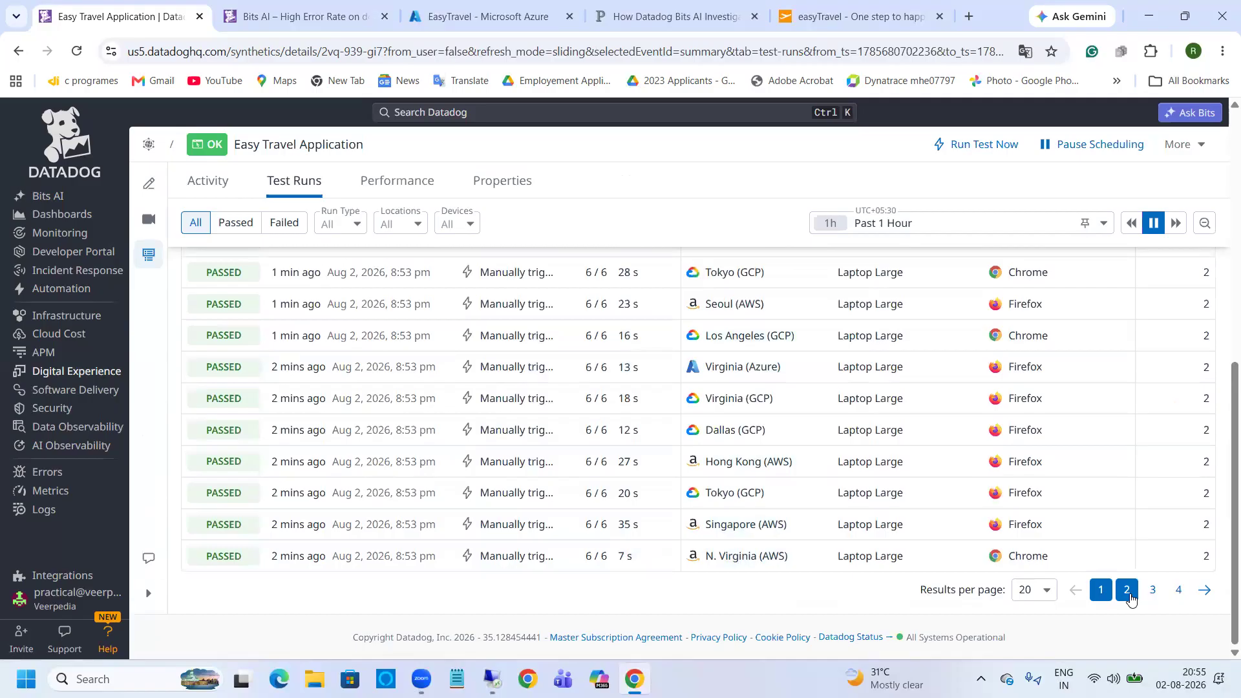
scroll(727, 448, up, 4)
scroll(753, 444, up, 2)
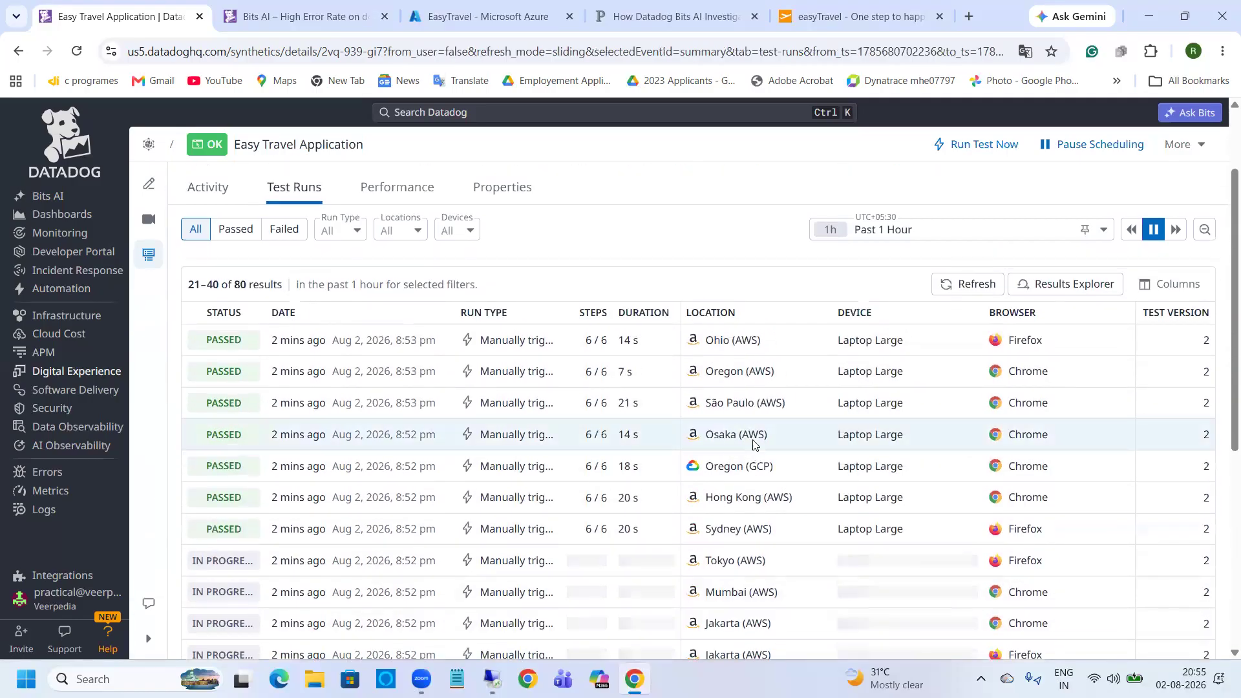
scroll(753, 444, down, 10)
click(1153, 589)
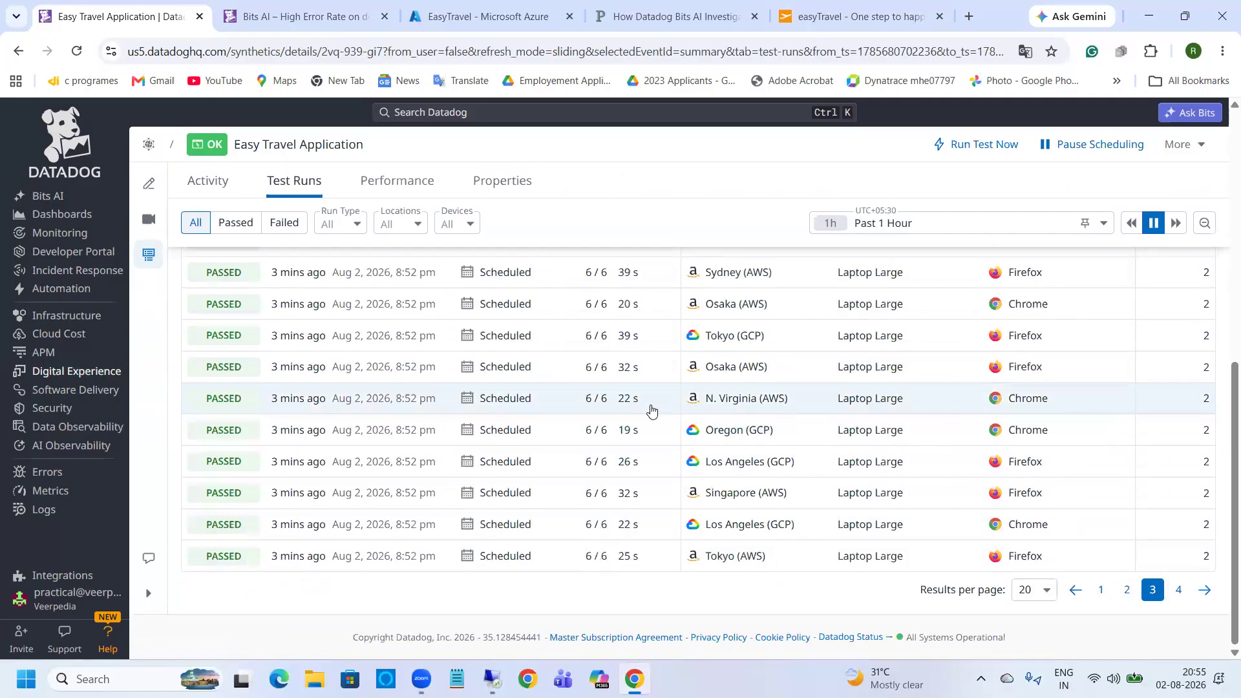
click(1176, 596)
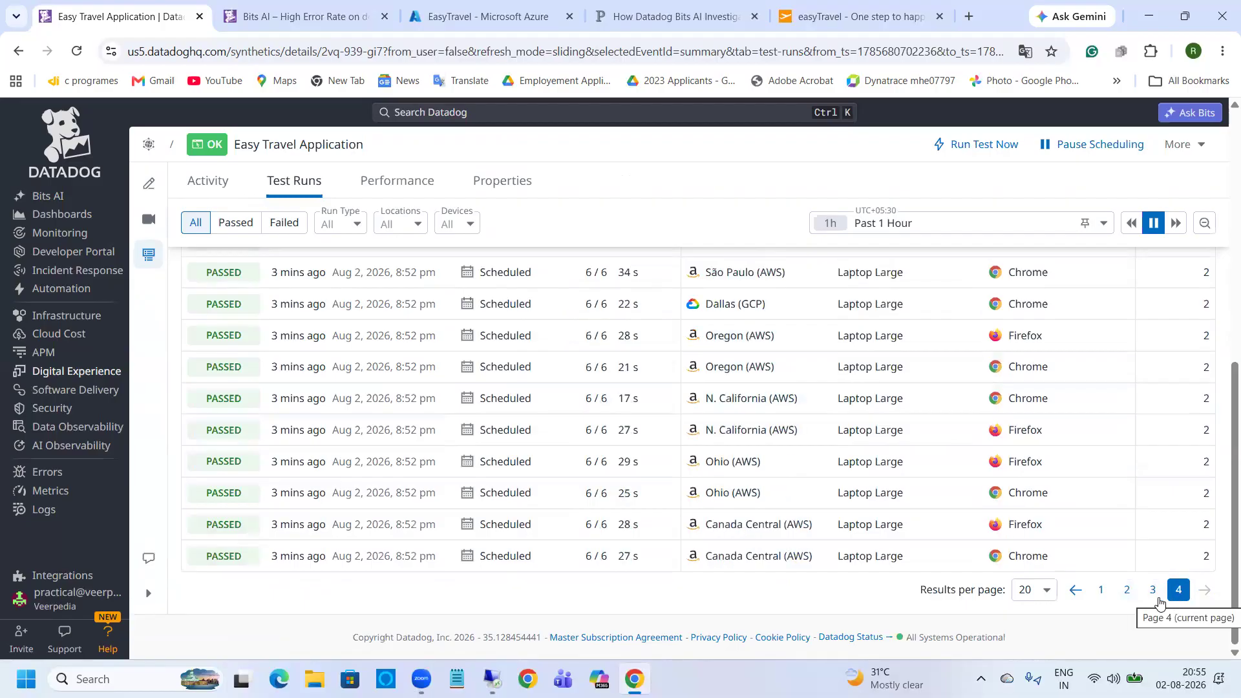
click(1153, 590)
click(1127, 590)
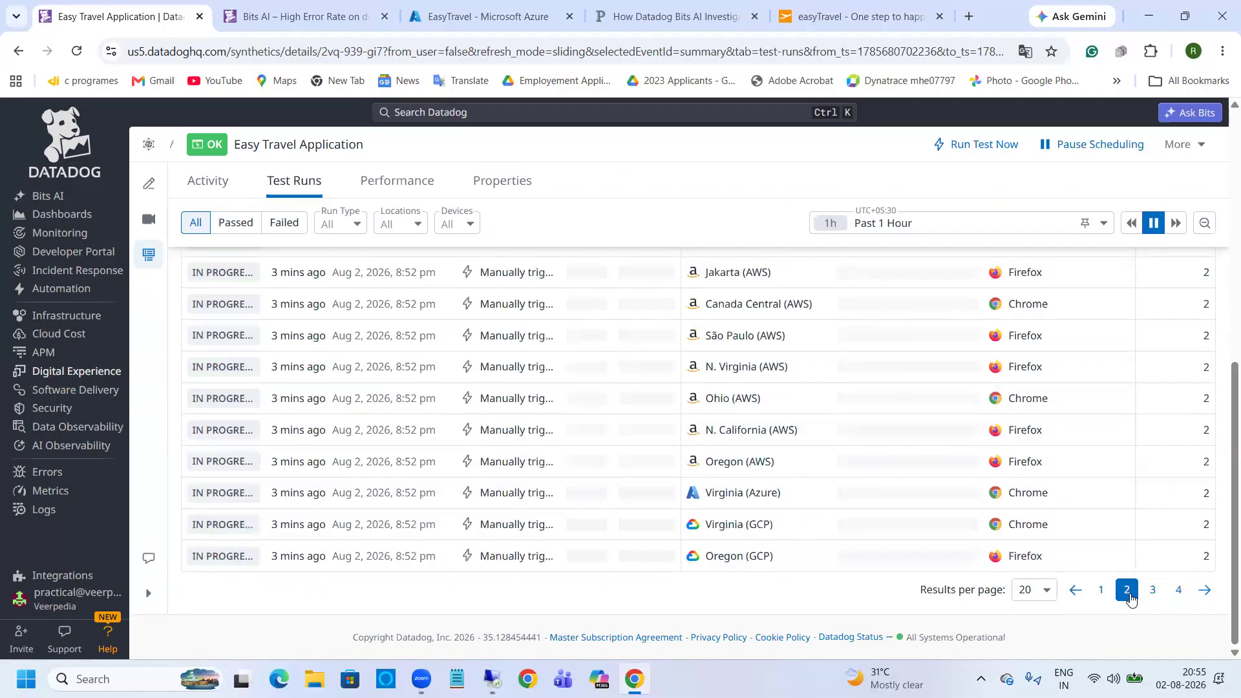
scroll(678, 433, up, 2)
scroll(614, 431, up, 5)
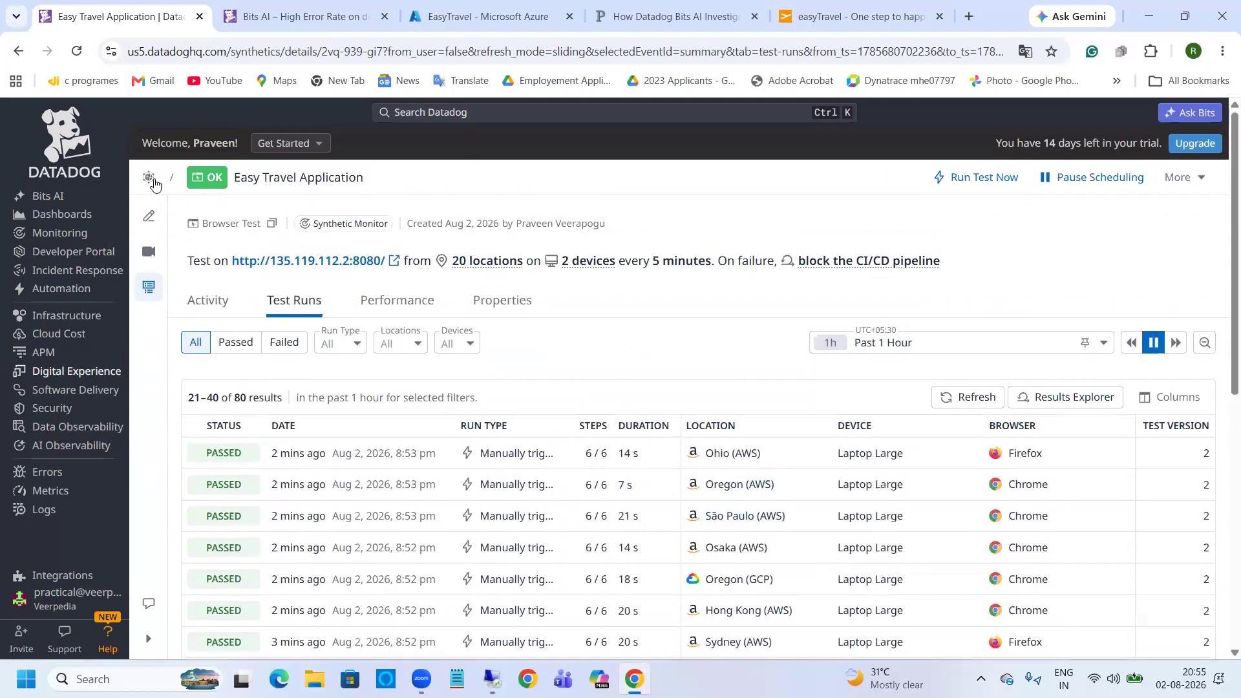
Step: Return to the synthetic tests list, hide its filter controls, and check the test's overall status
click(150, 178)
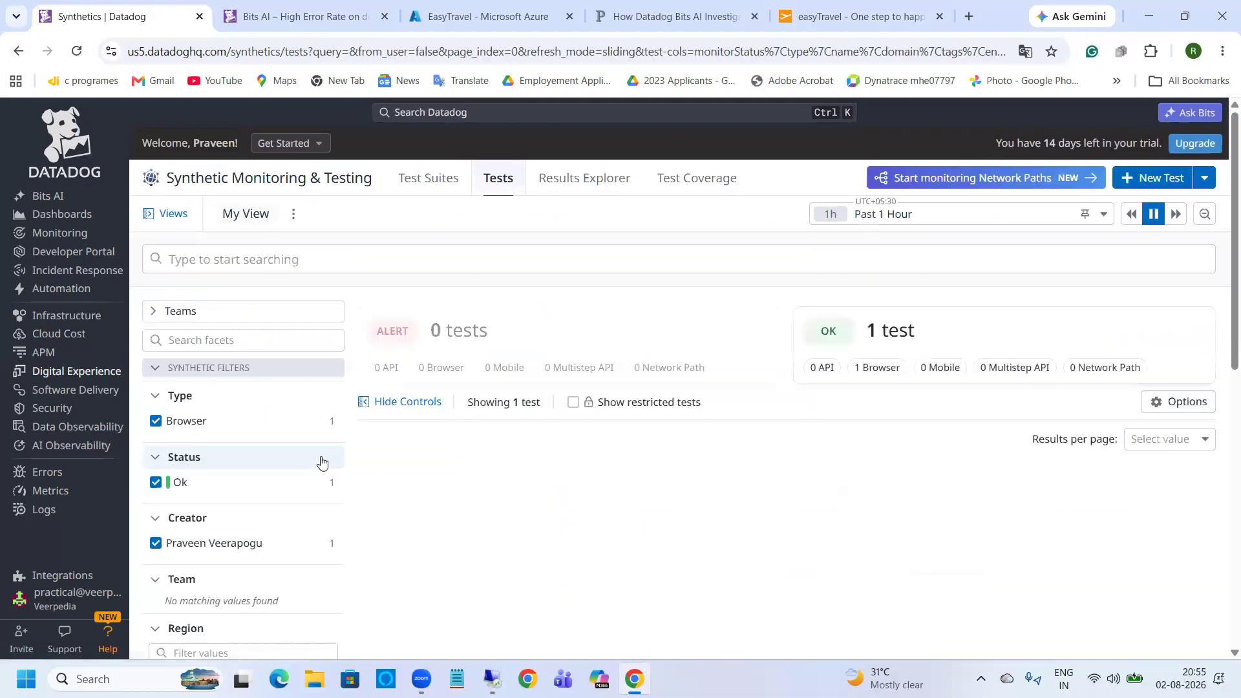
click(380, 405)
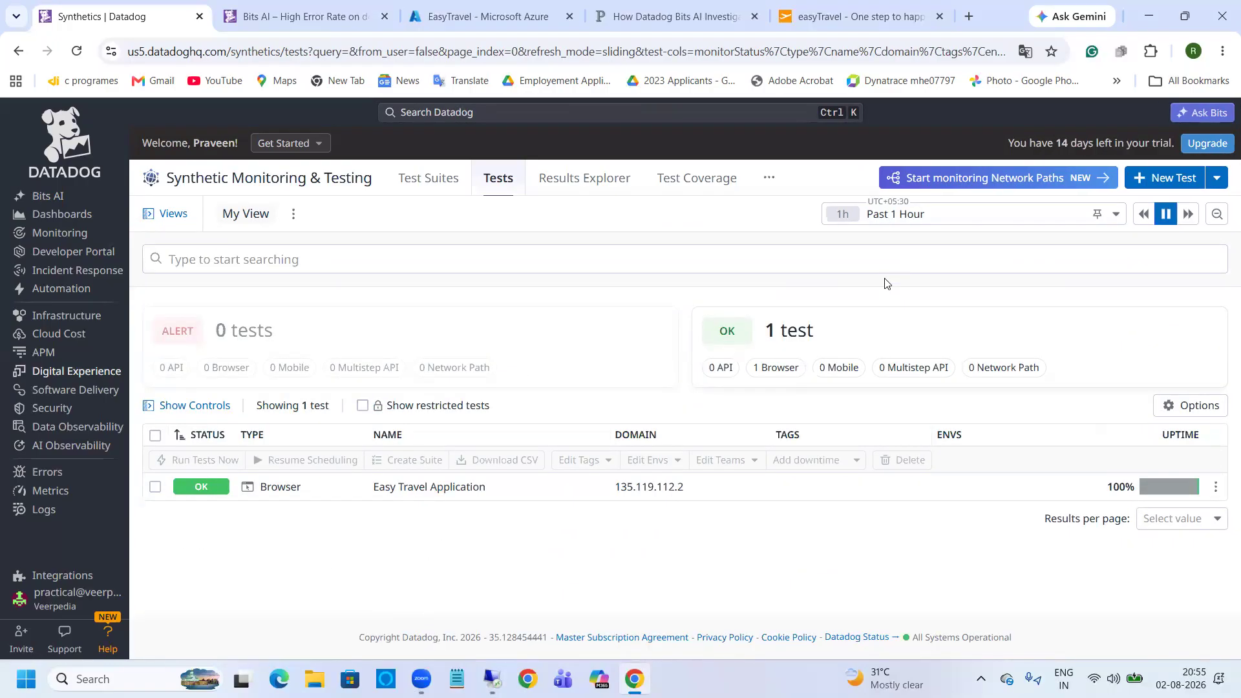
click(786, 177)
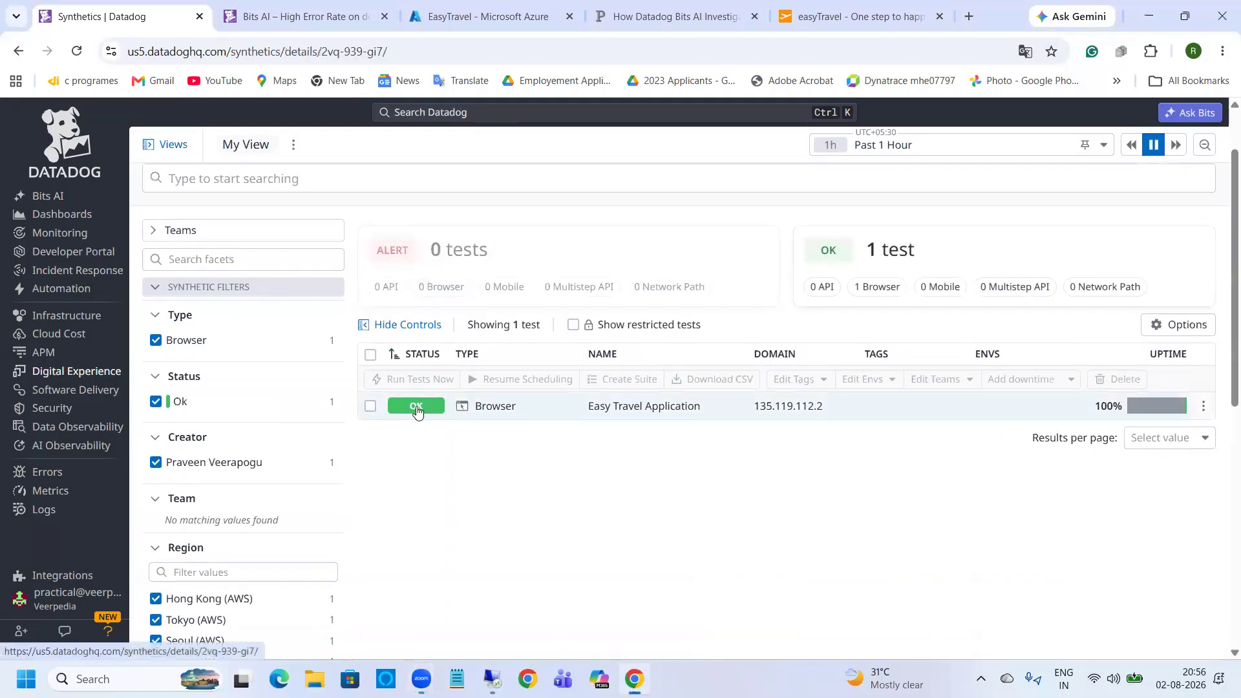
Step: Reopen the Easy Travel Application test and check the status, locations and durations of its latest runs
click(417, 404)
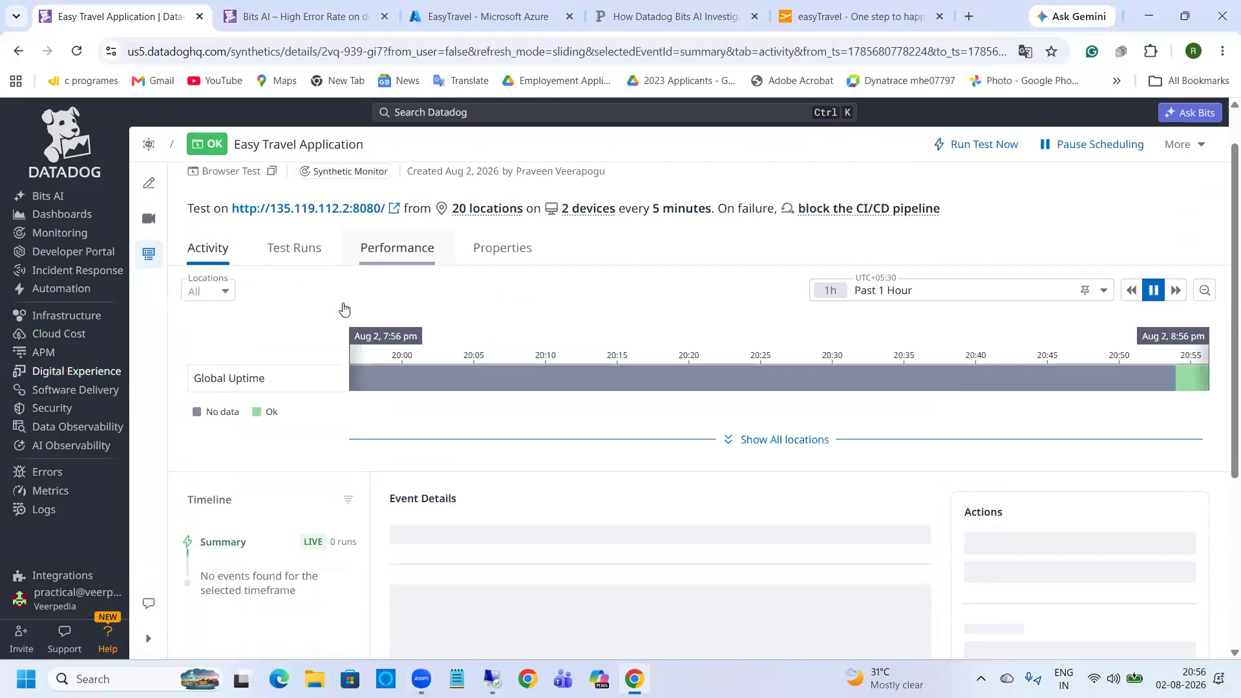
scroll(336, 314, down, 6)
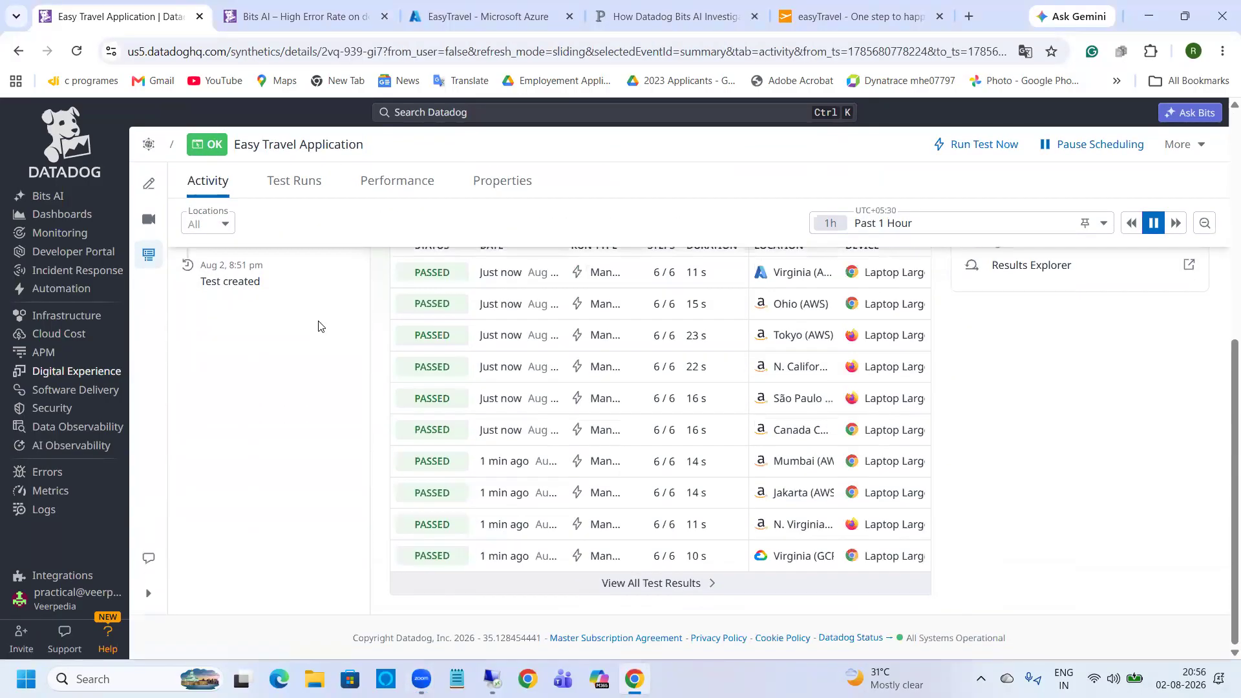
scroll(318, 326, up, 3)
scroll(318, 326, down, 3)
Step: Open the full results list again and check the run statuses on each page from first to fourth
click(615, 583)
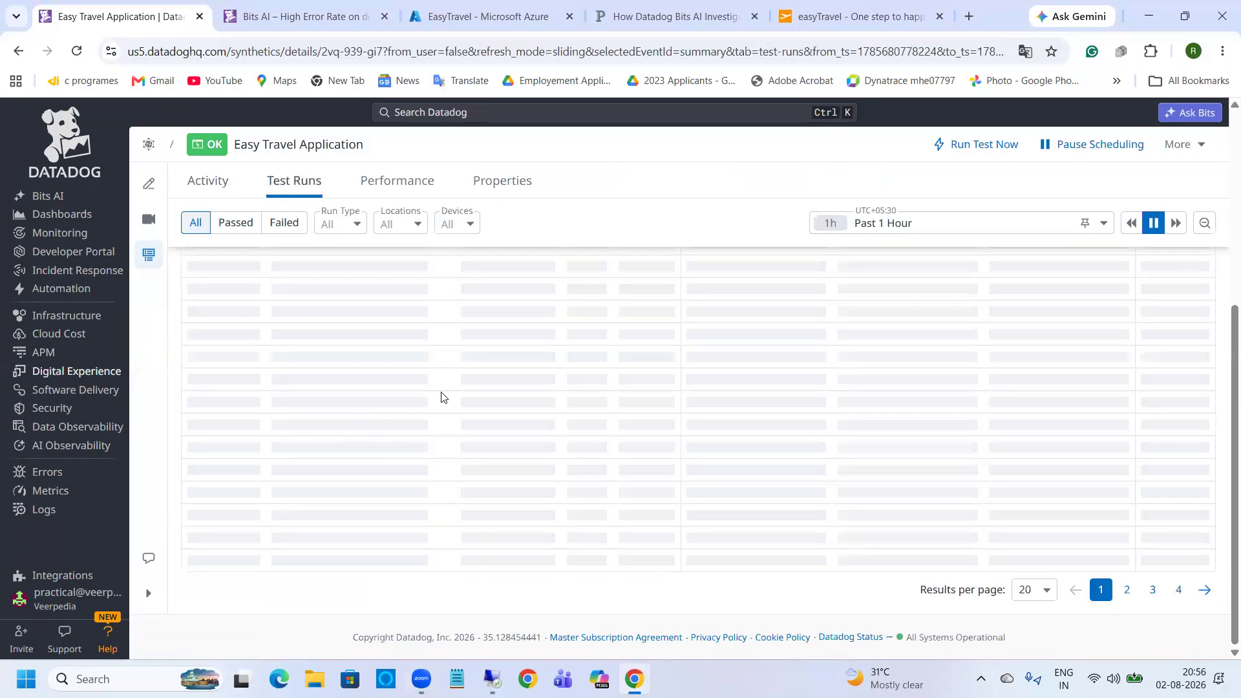
scroll(404, 385, down, 5)
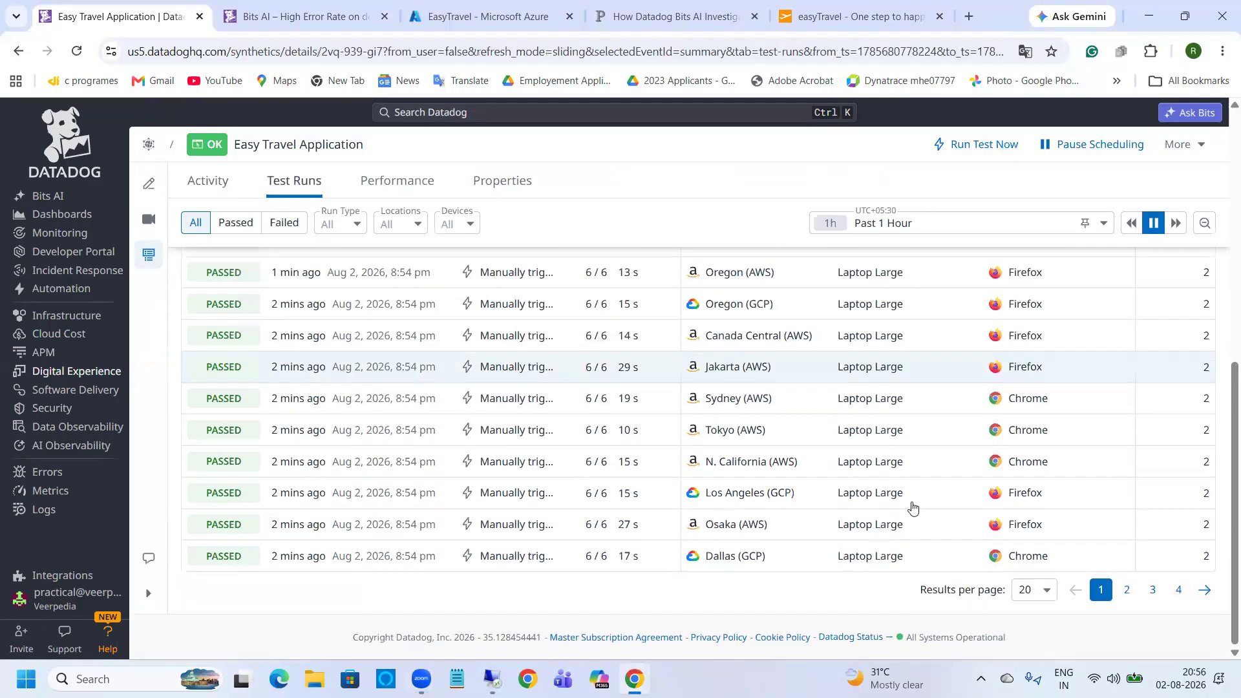
click(1126, 590)
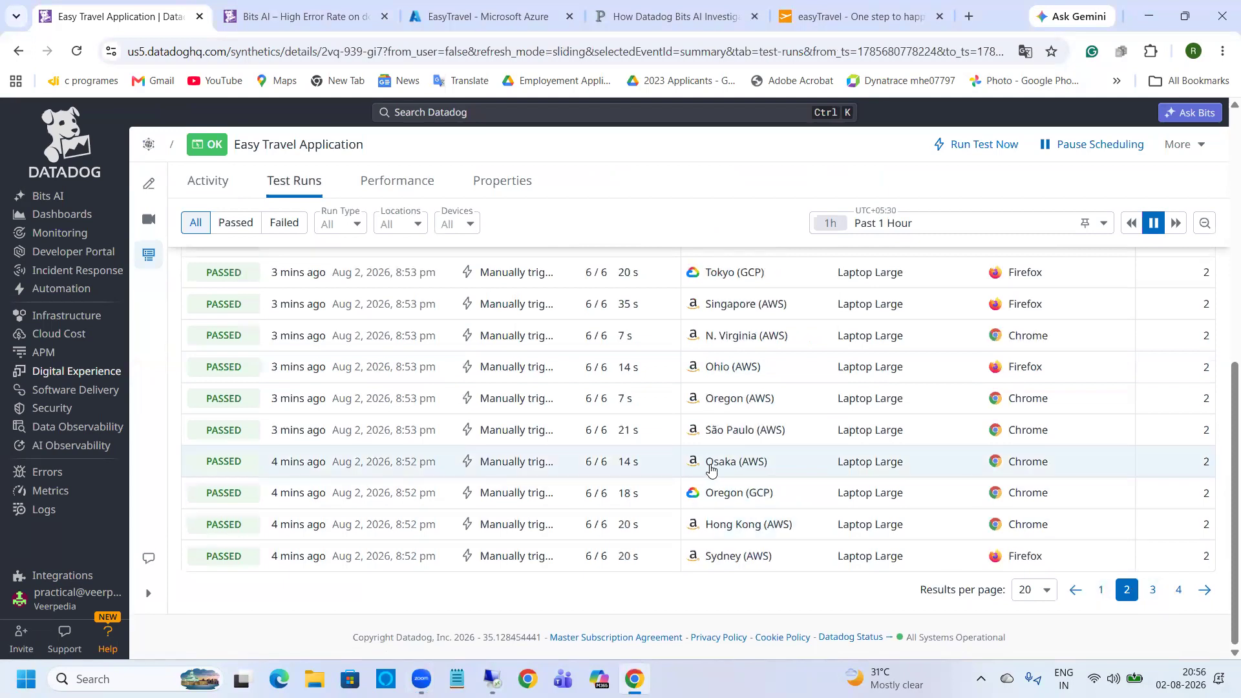
click(1152, 589)
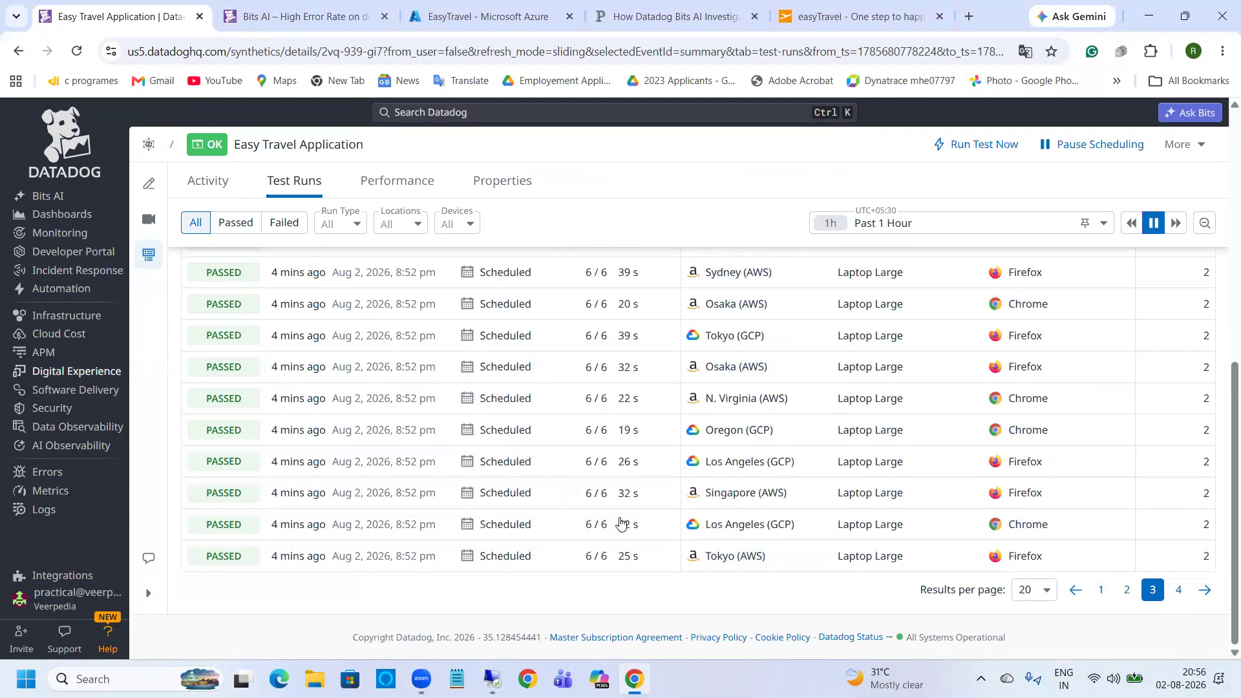
scroll(670, 506, up, 8)
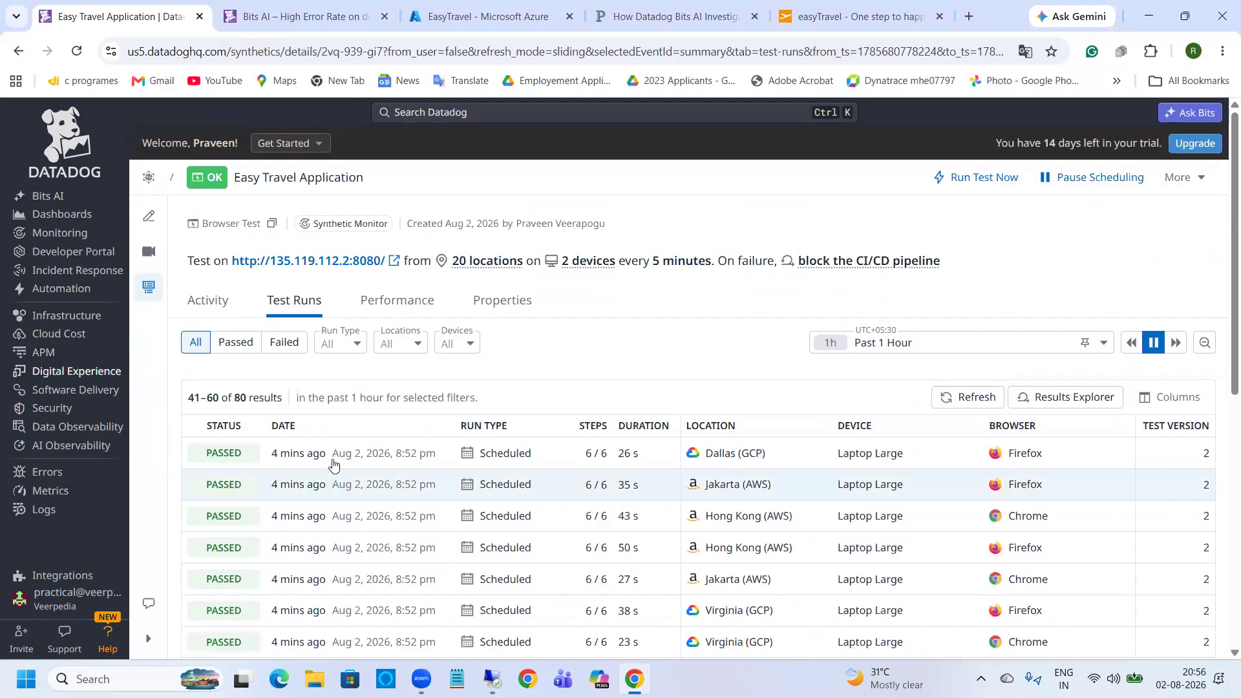
scroll(564, 462, down, 8)
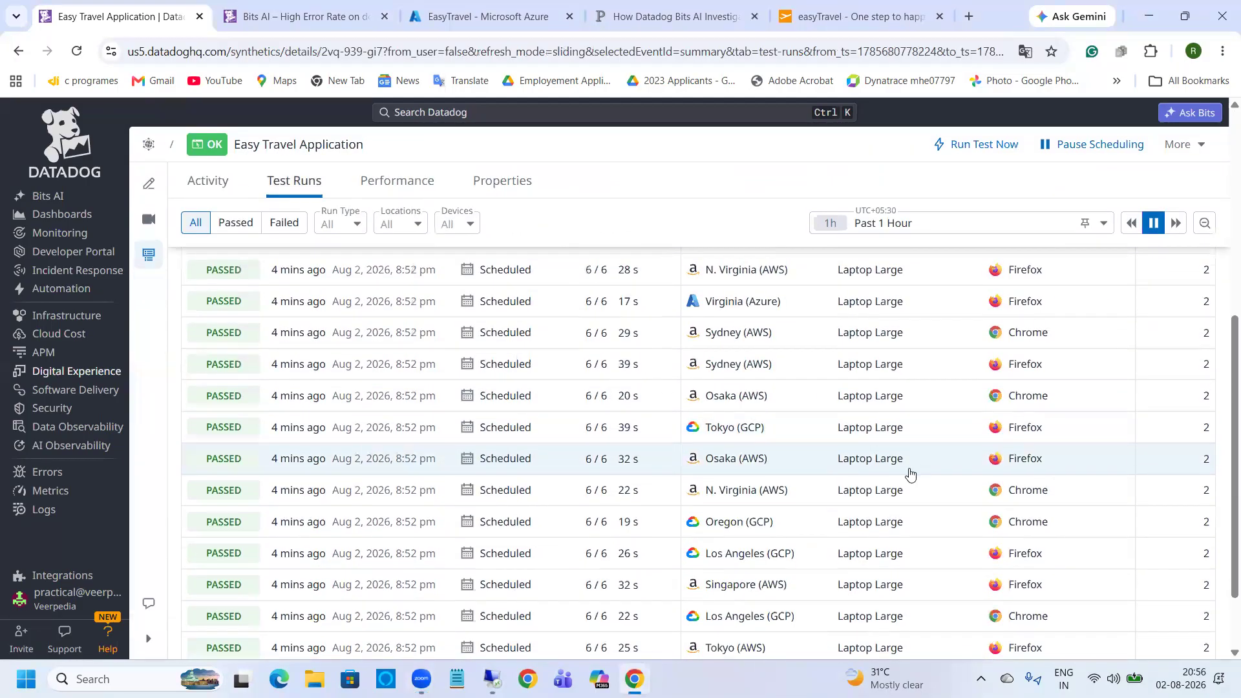
click(1180, 591)
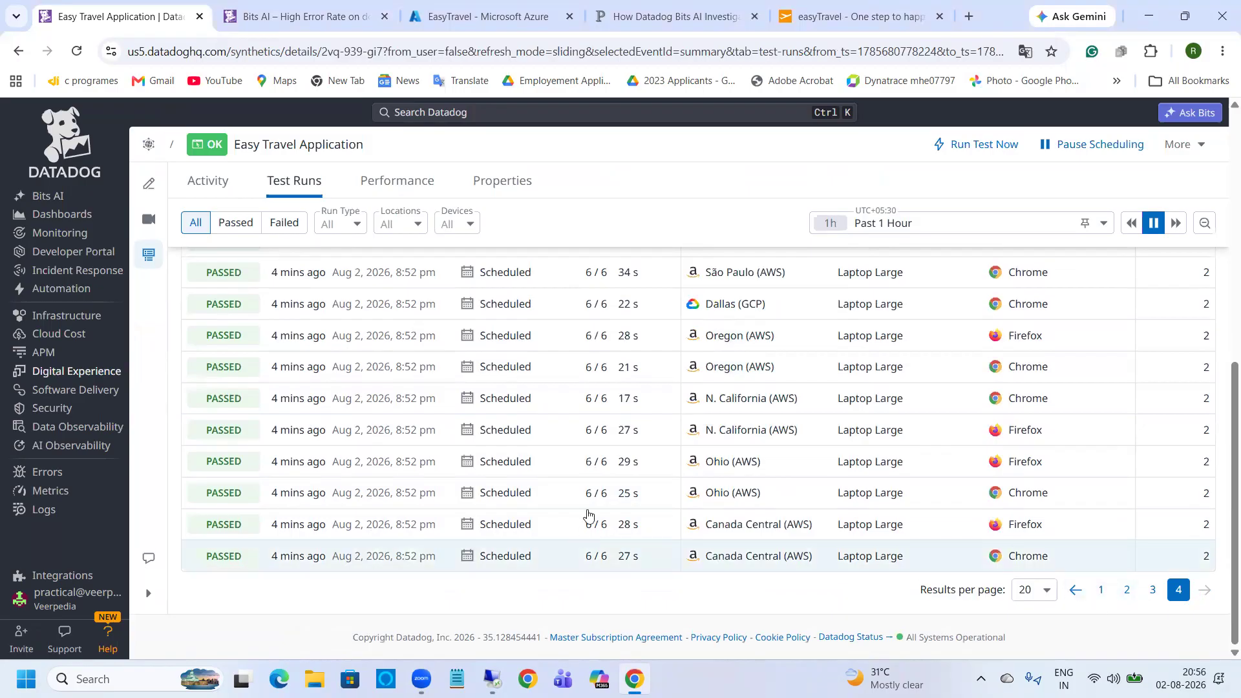
Step: Go back to the synthetic tests list, check the test's uptime, and hide the filter controls
scroll(587, 515, up, 10)
click(149, 177)
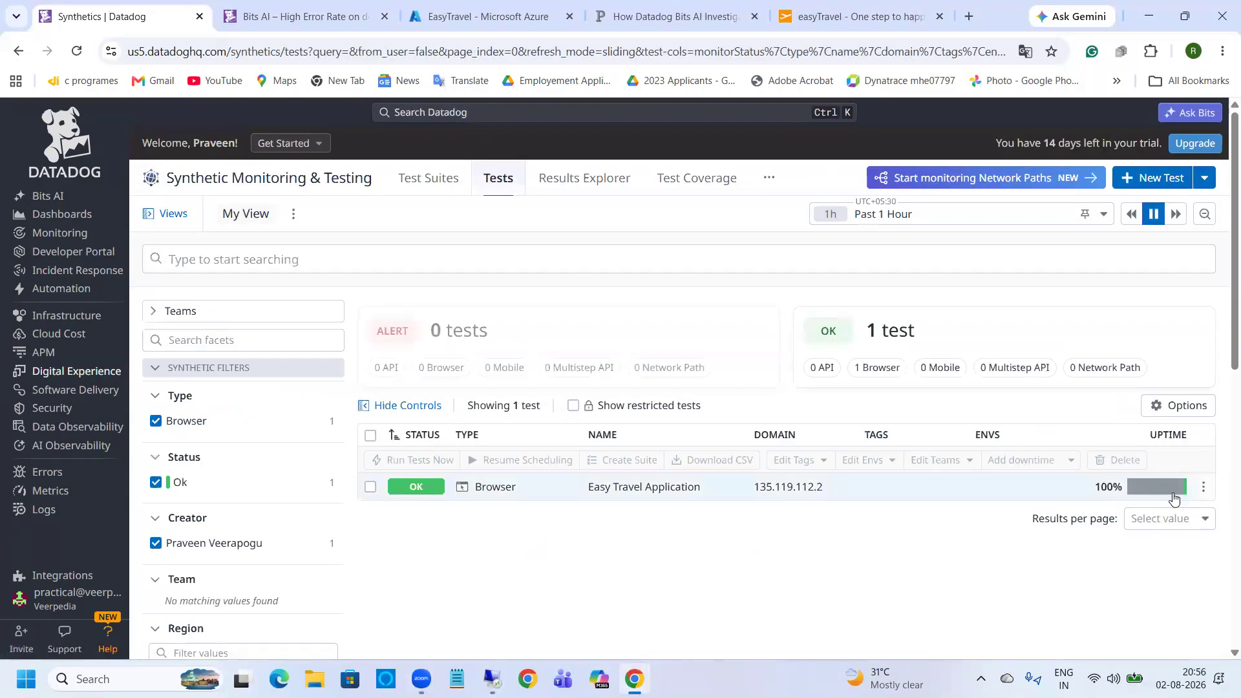
click(362, 405)
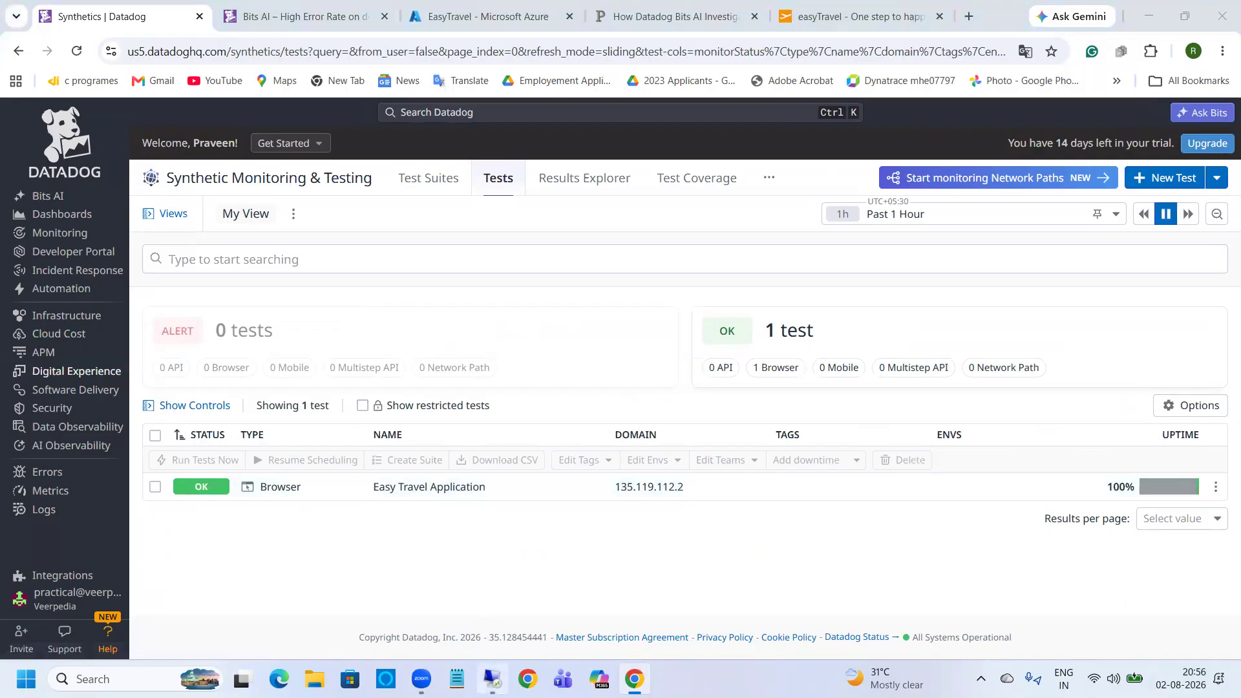
Step: Switch to the easyTravel Configuration UI in the remote desktop session and stop the running Standard scenario
click(493, 679)
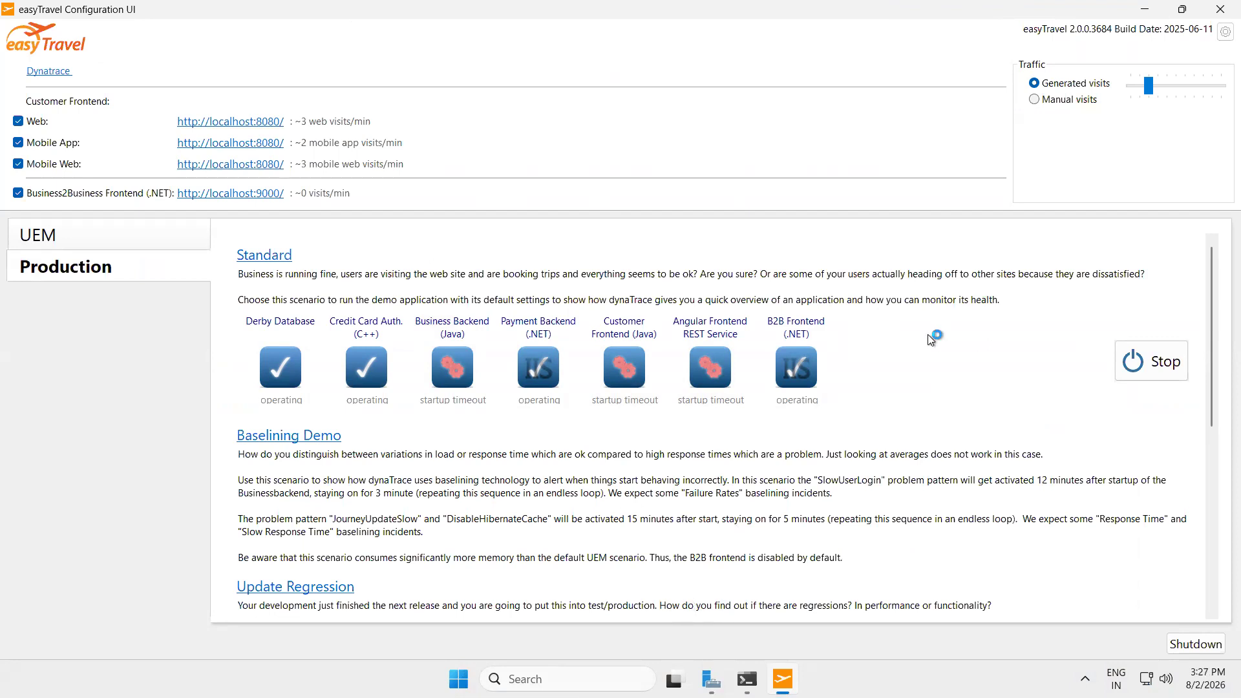
click(1145, 369)
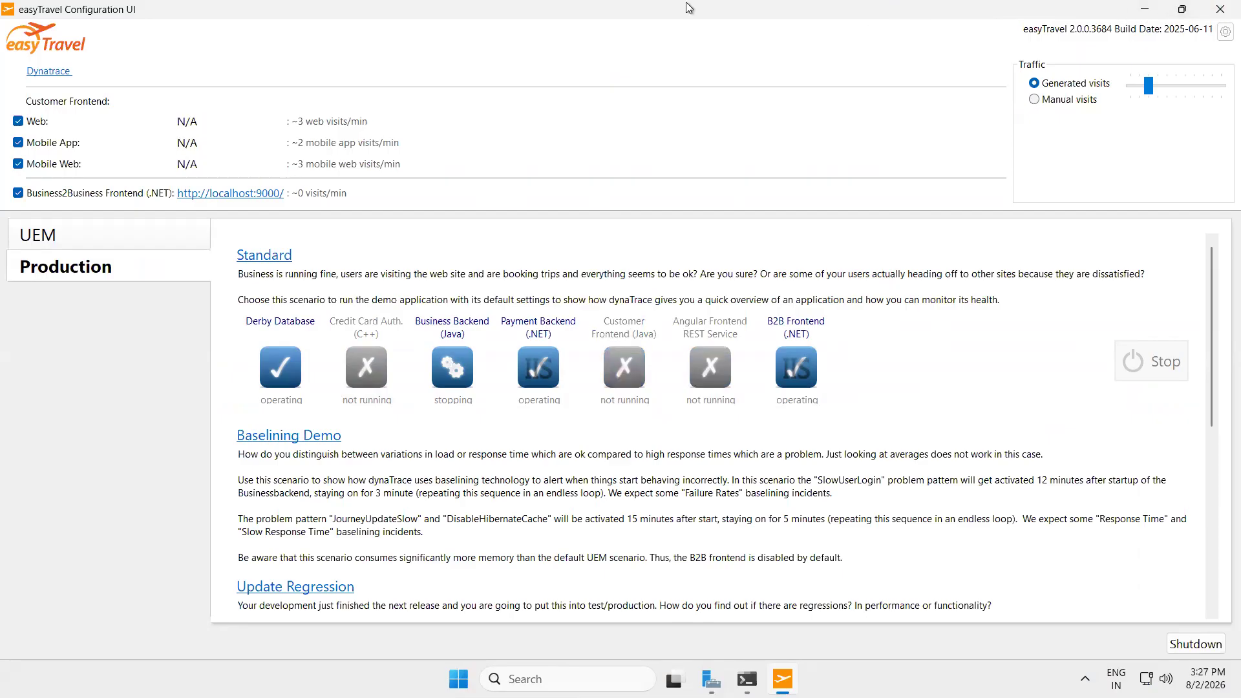
Step: Switch to the browser, reload the easyTravel site, and check in the remote session that the Standard scenario has stopped
click(781, 16)
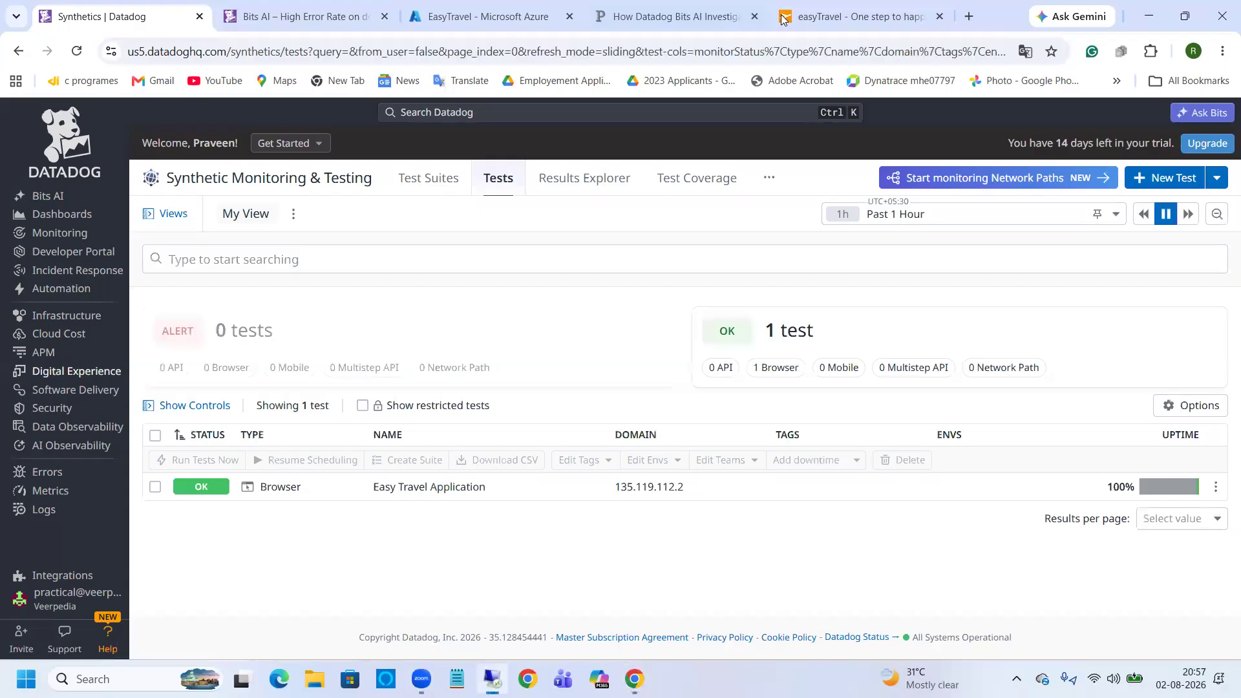
click(874, 17)
click(76, 51)
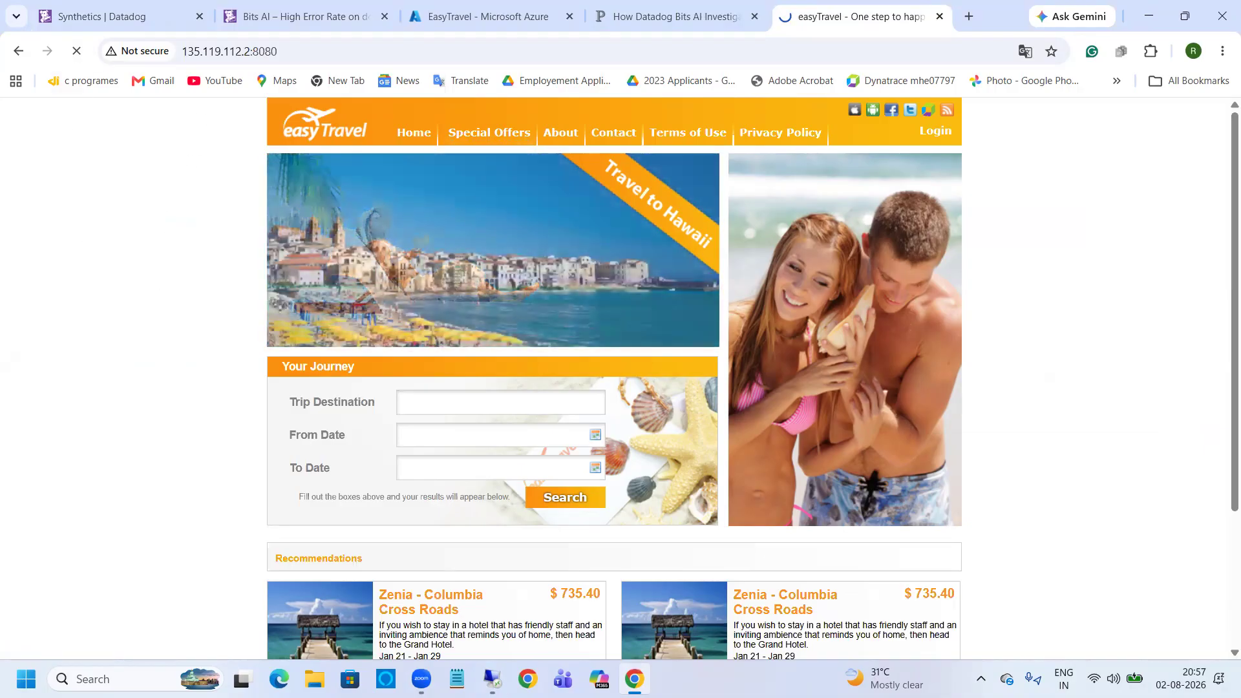
click(493, 680)
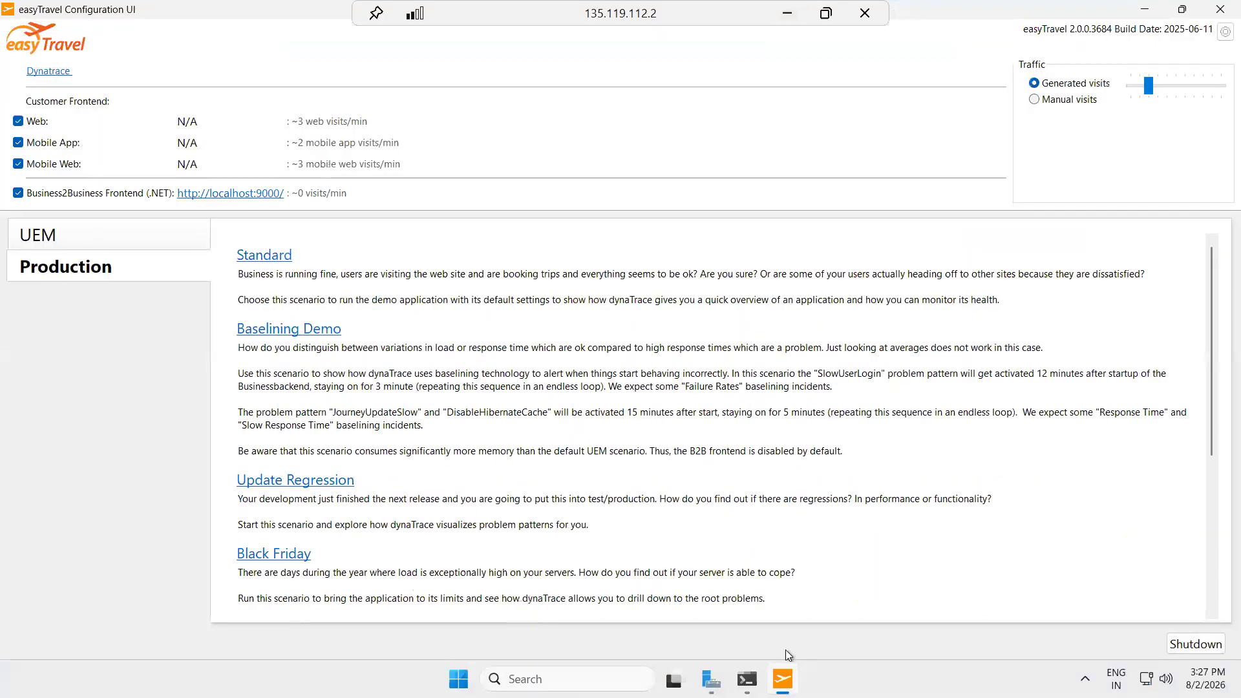
click(787, 12)
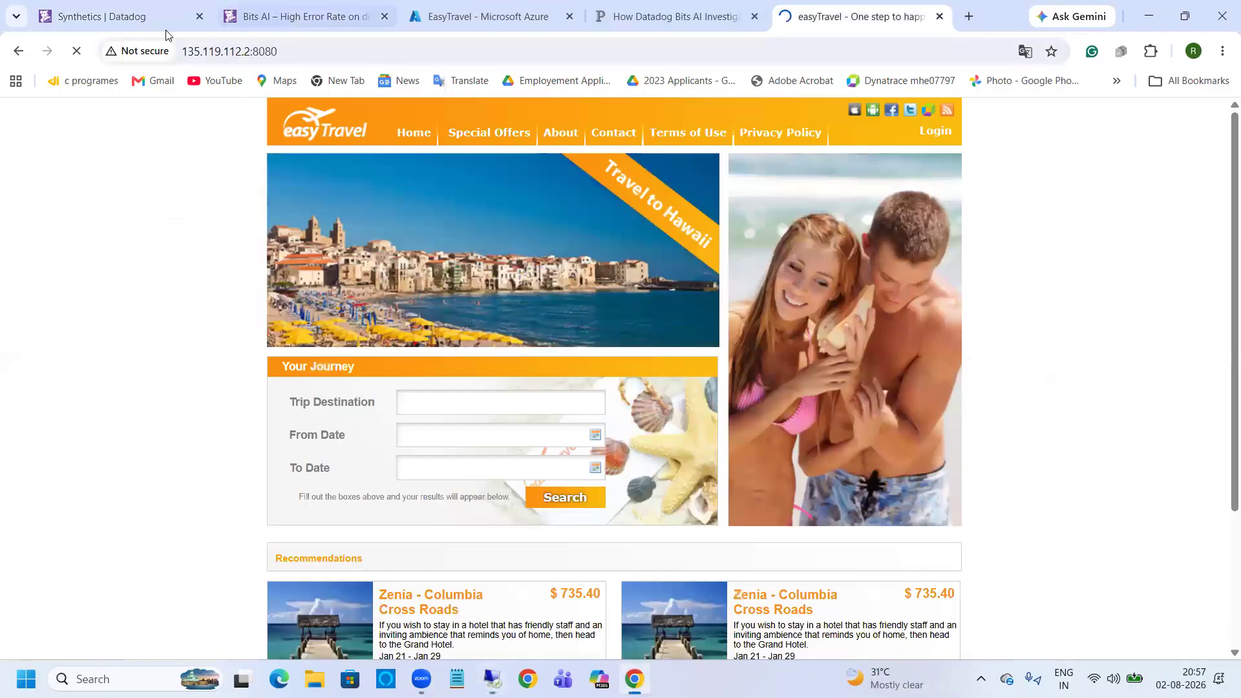
Step: Open the Easy Travel Application test from the Datadog synthetic tests list and launch a manual run
click(146, 23)
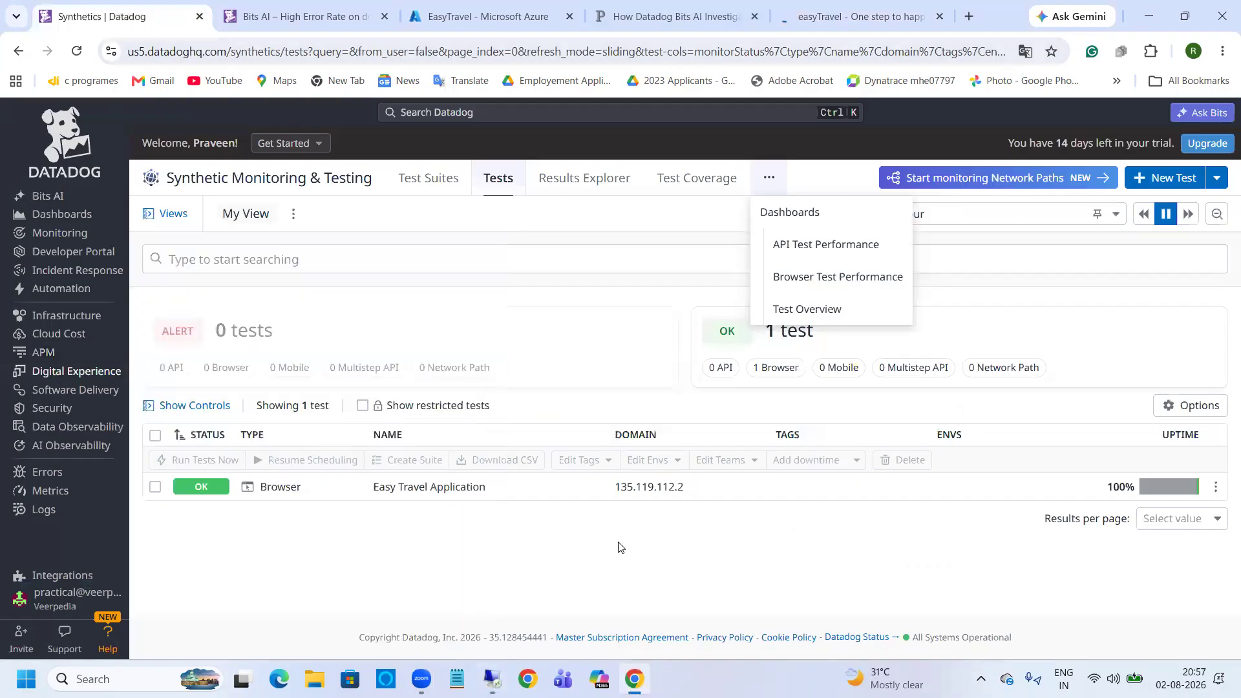
click(197, 492)
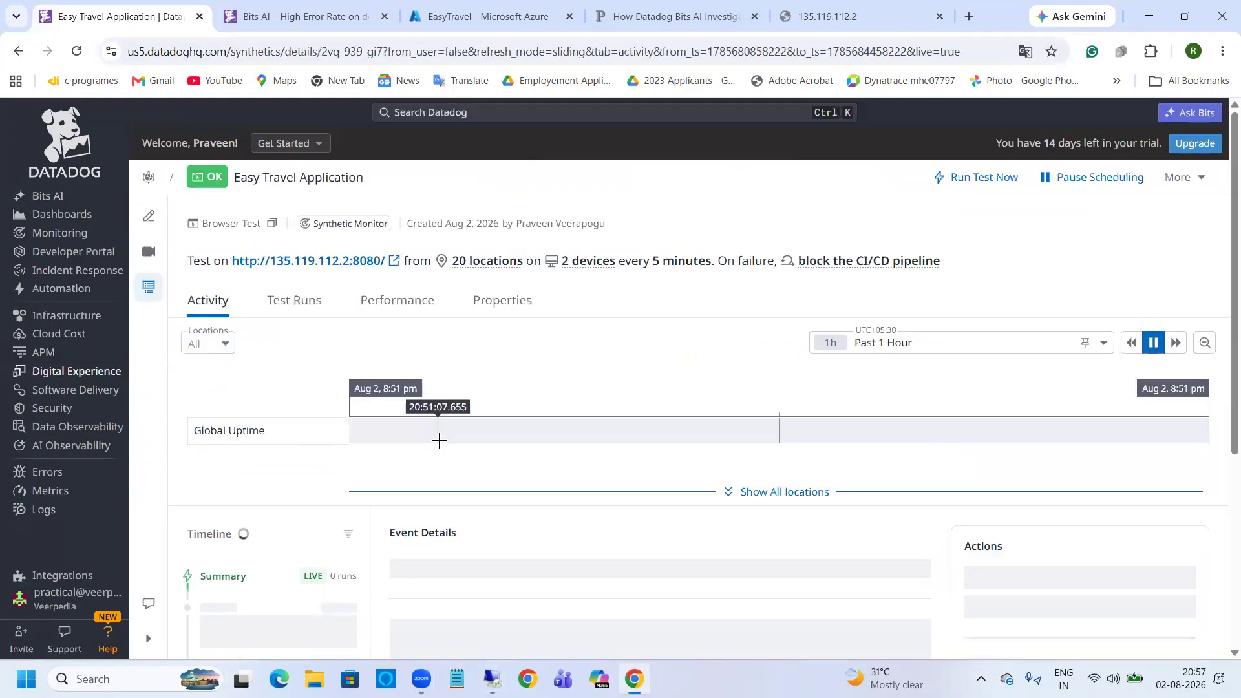
scroll(290, 487, down, 5)
scroll(301, 455, up, 4)
scroll(317, 414, down, 4)
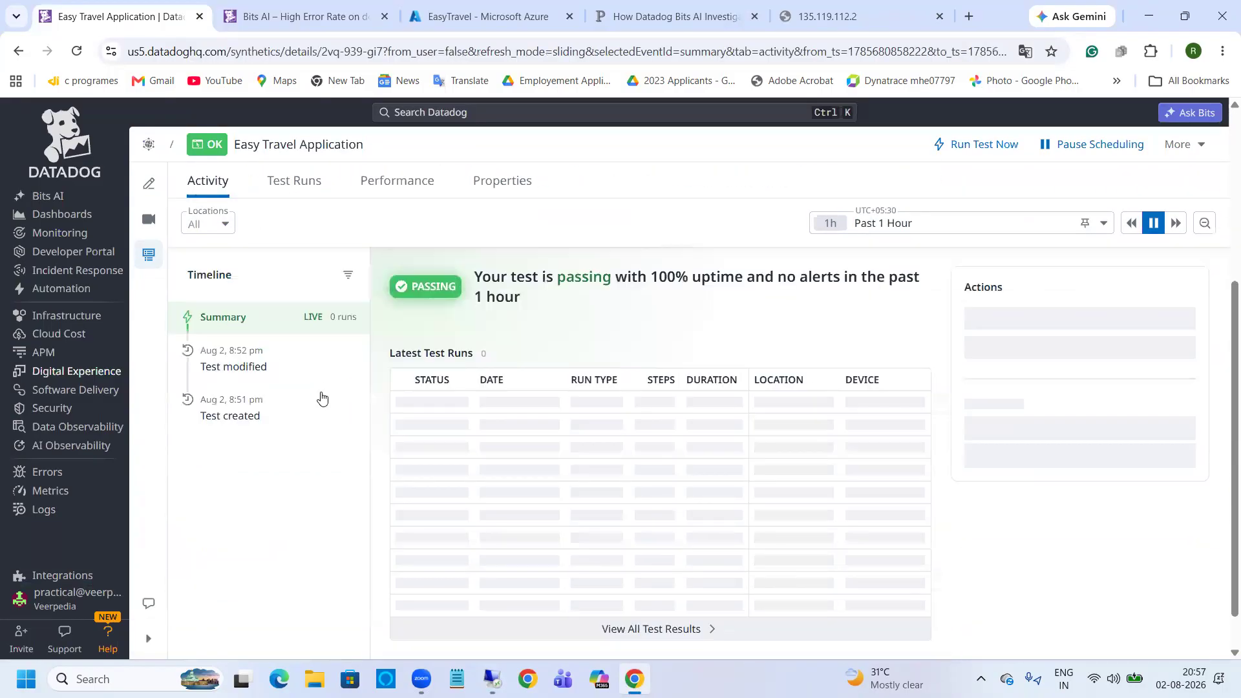
scroll(323, 398, up, 5)
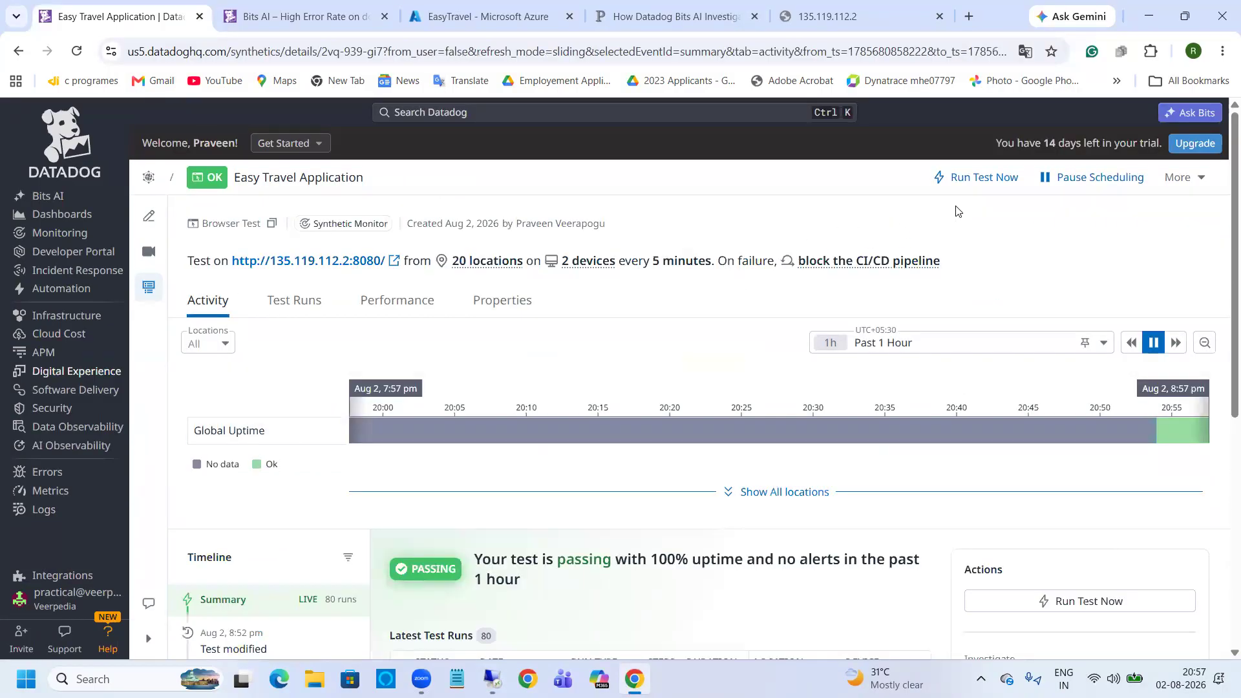
click(984, 178)
Step: Examine the status and locations of the newly launched runs, along with the test's global uptime and timeline
scroll(467, 266, down, 5)
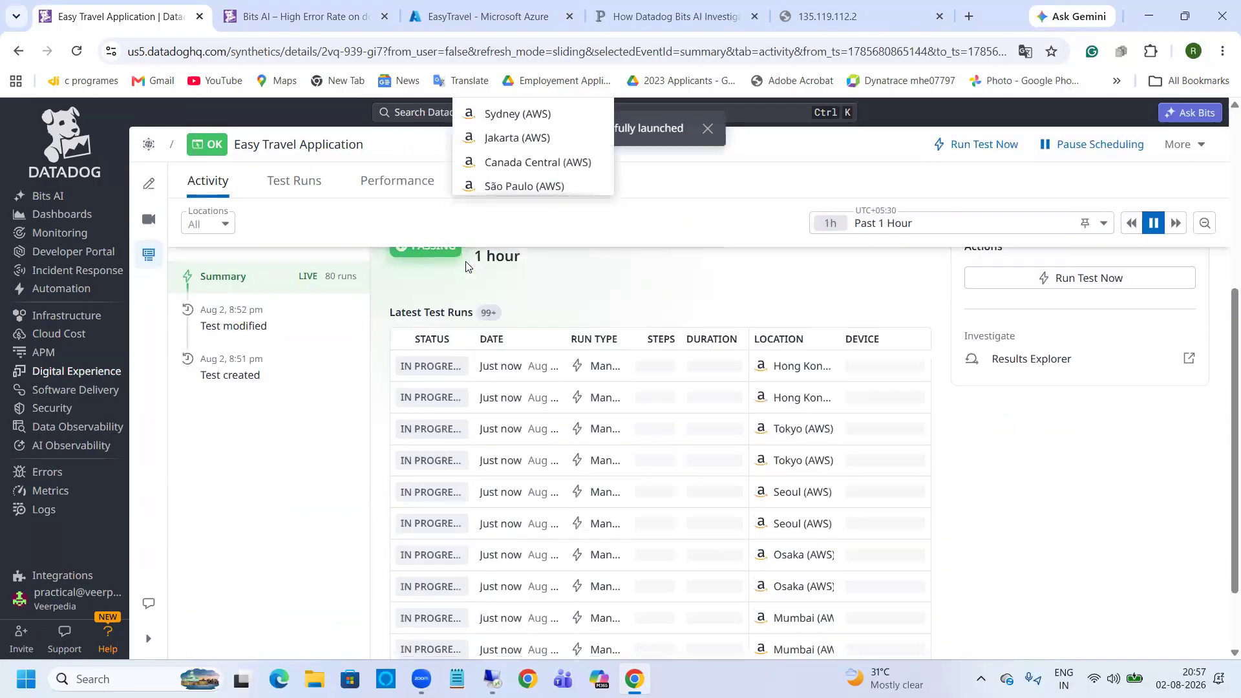
scroll(333, 404, down, 3)
scroll(233, 421, up, 5)
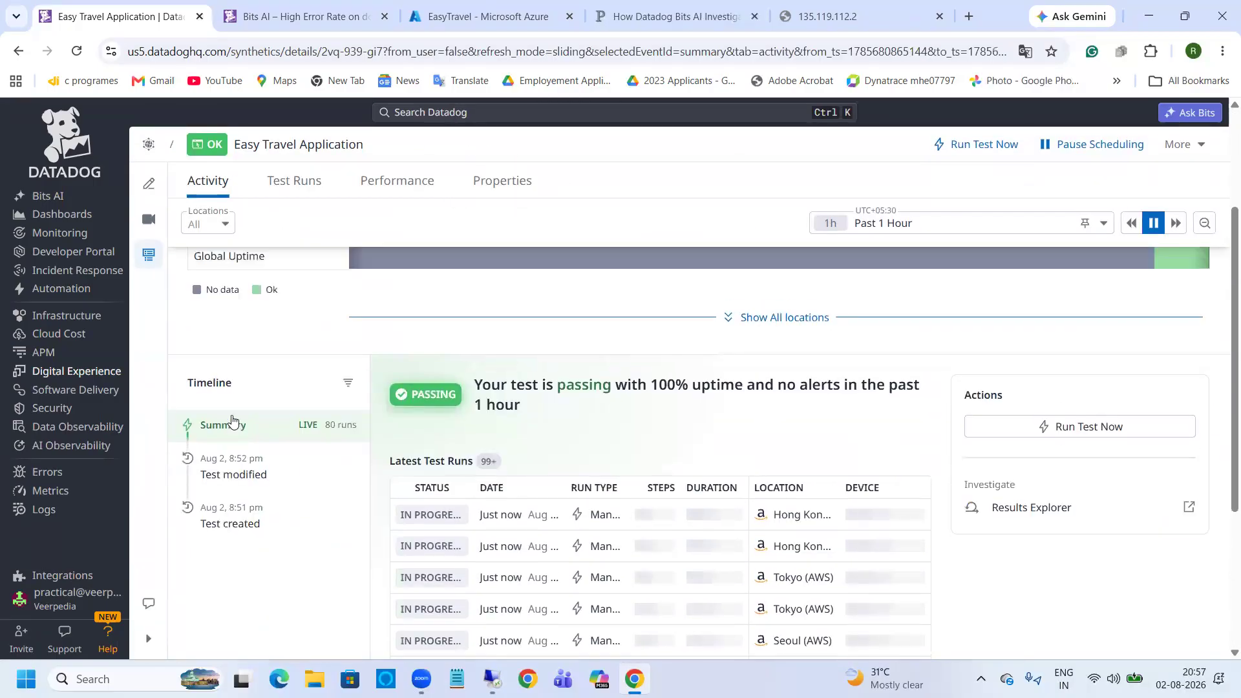
scroll(233, 421, up, 3)
scroll(275, 440, down, 6)
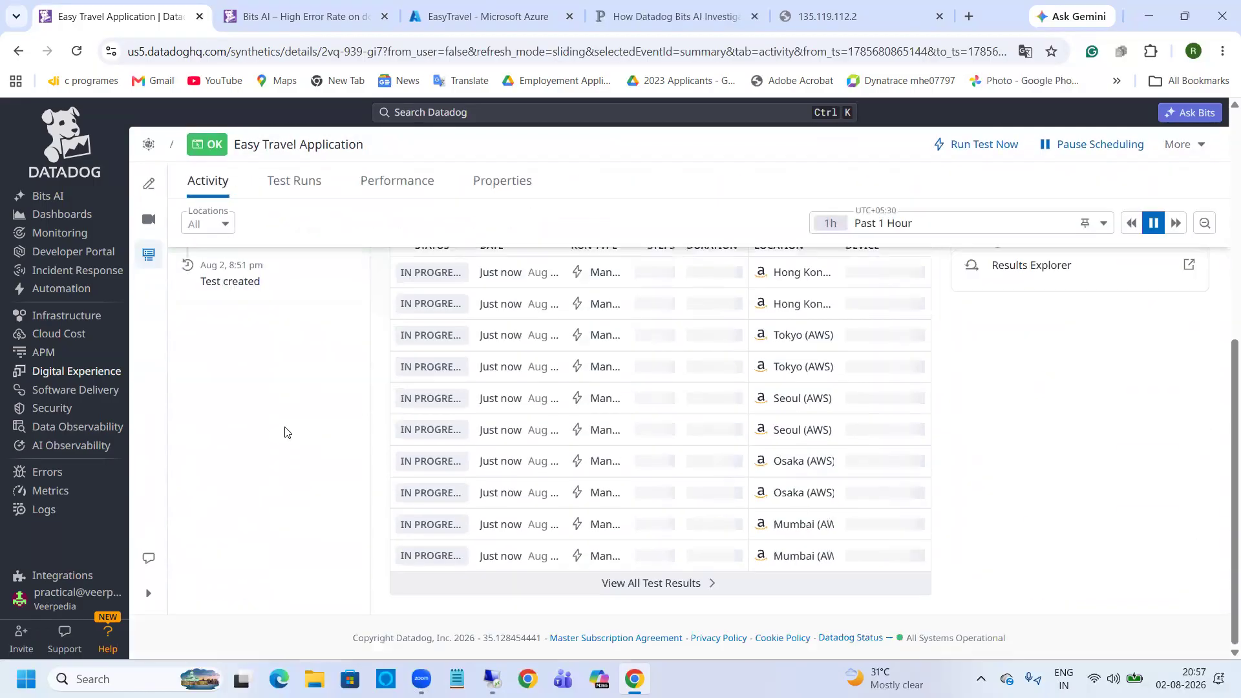
scroll(270, 461, up, 2)
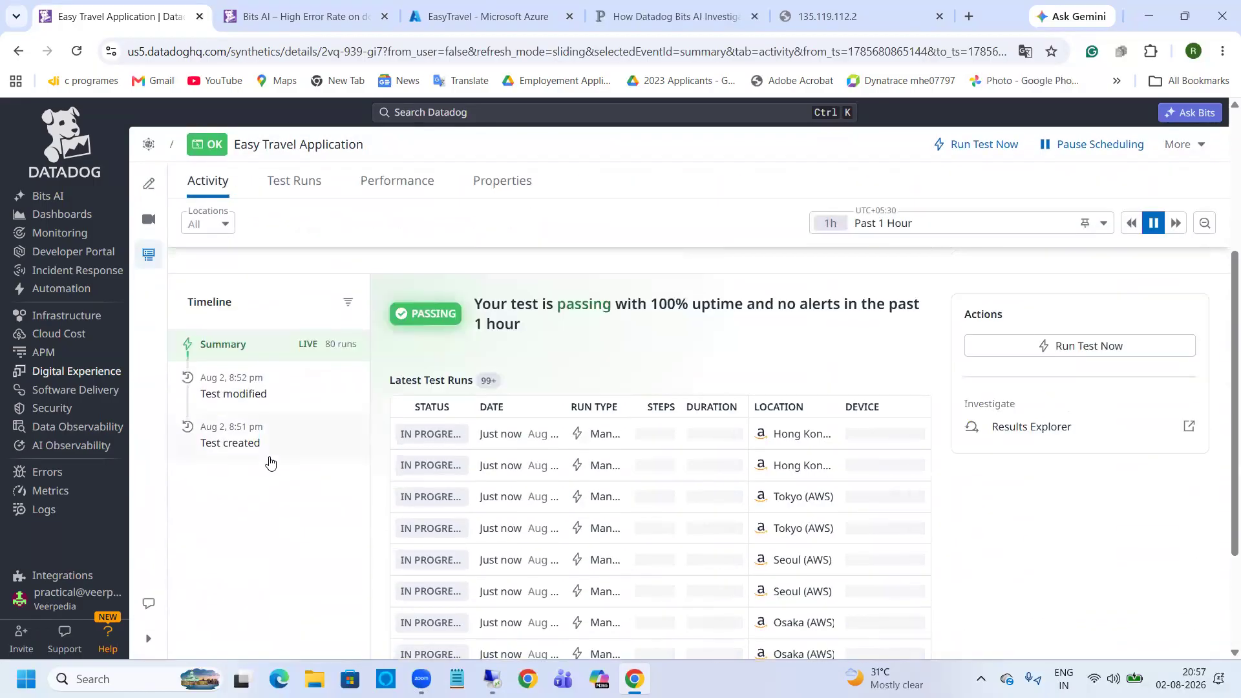
scroll(270, 461, up, 4)
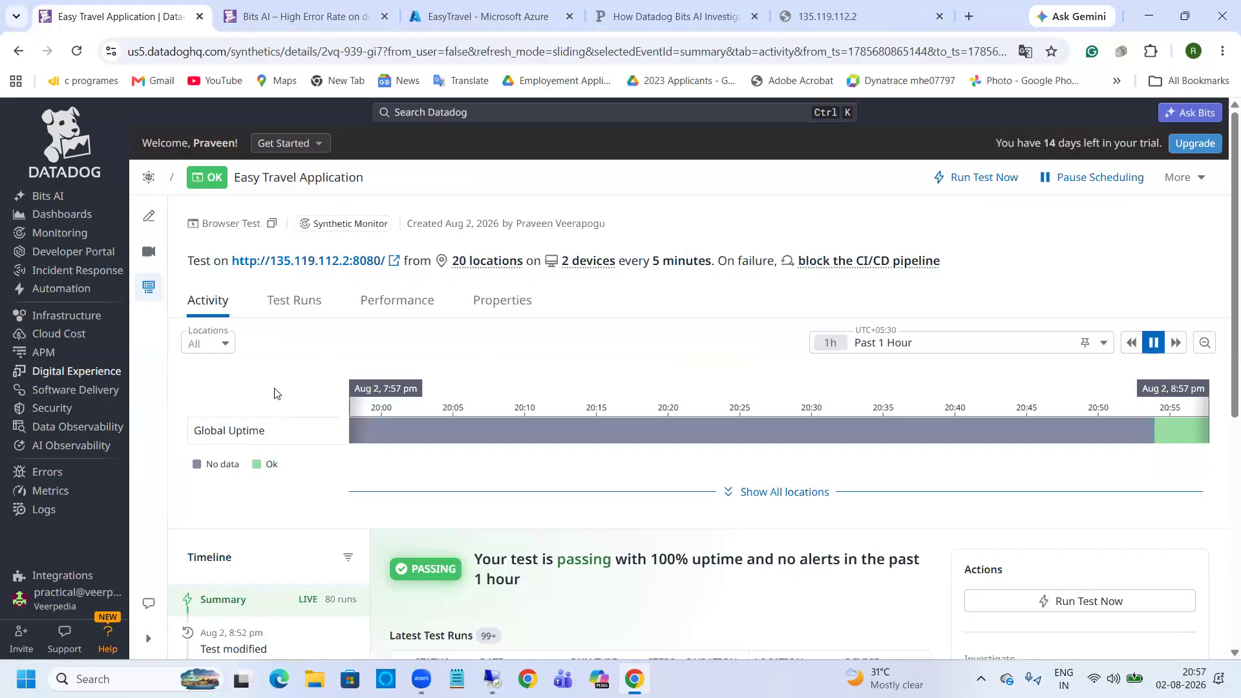
scroll(323, 360, down, 3)
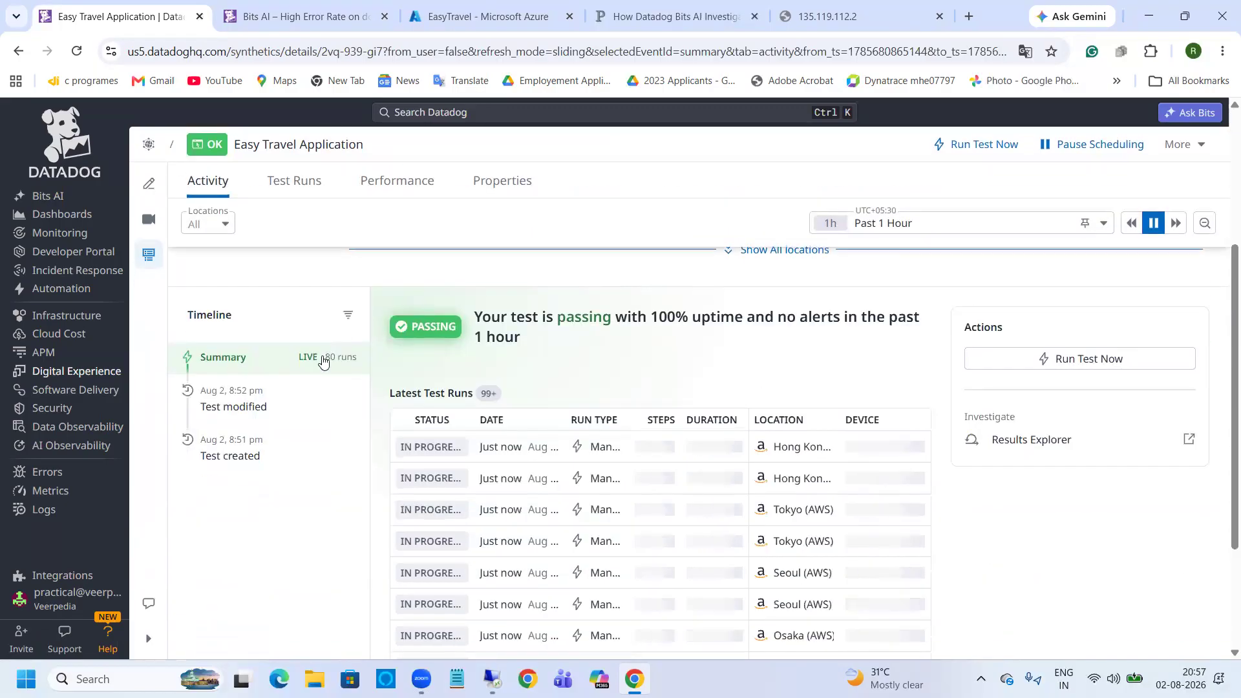
scroll(326, 394, down, 3)
scroll(305, 388, down, 1)
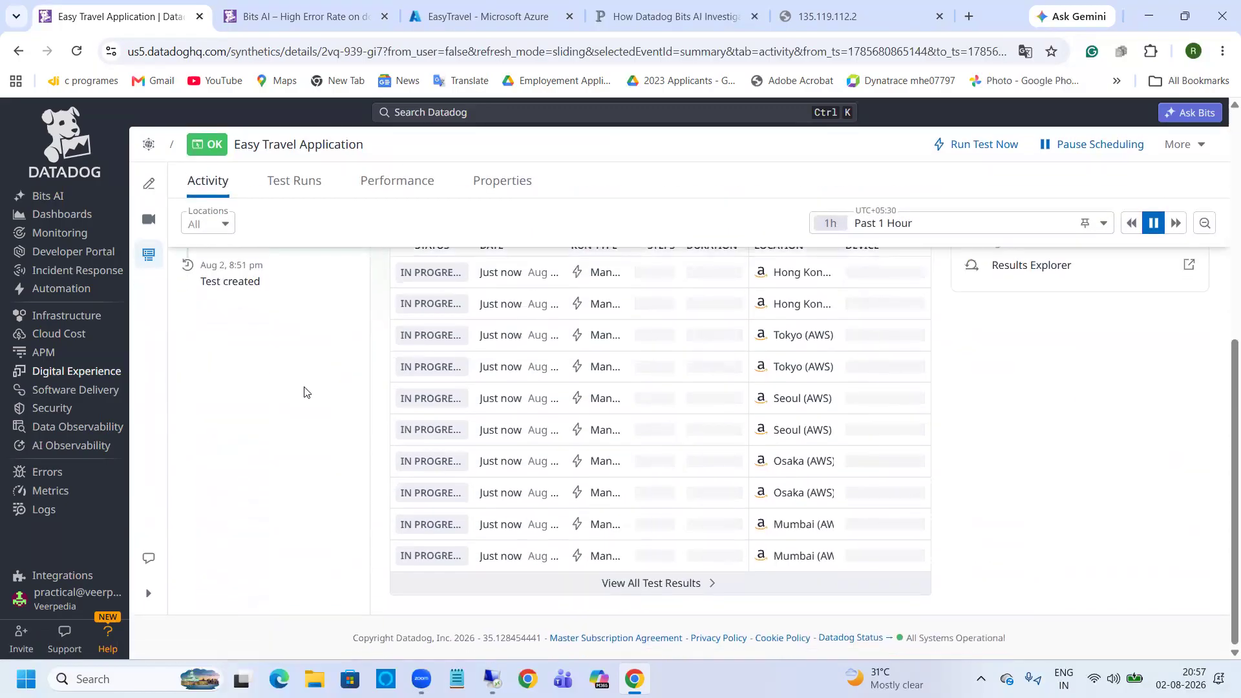
Step: Open all test results, check the run statuses on pages one to four, and return to the first page
click(630, 587)
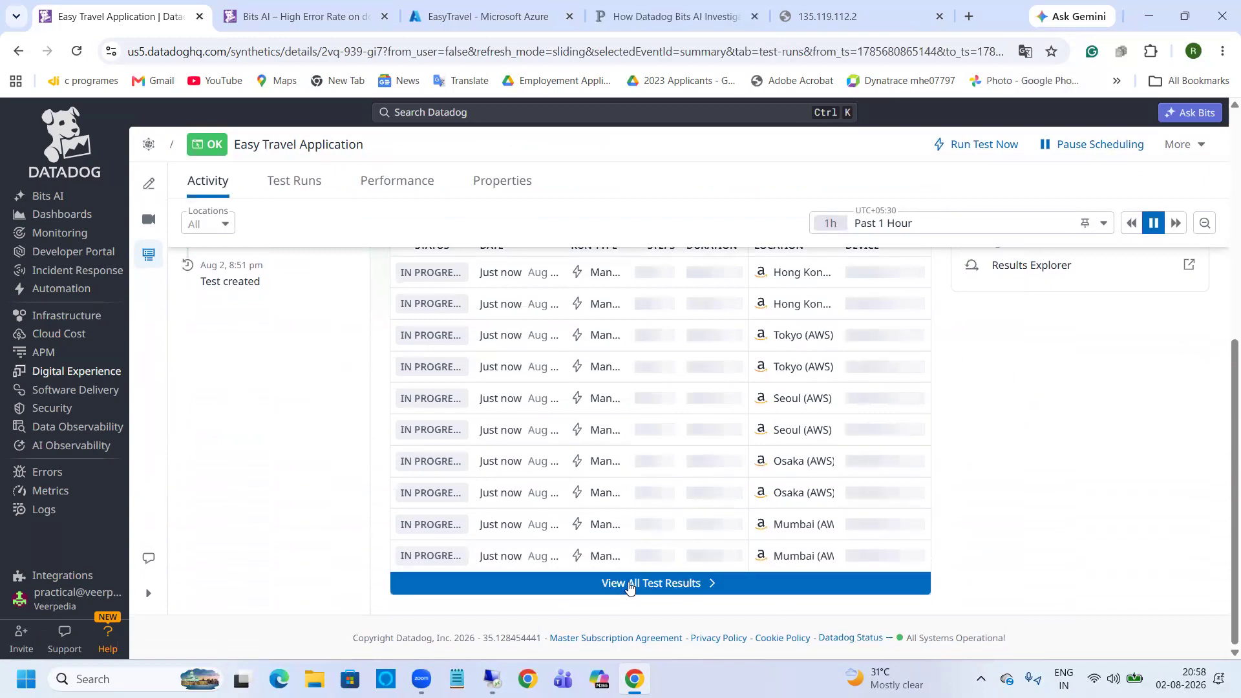
scroll(571, 427, down, 3)
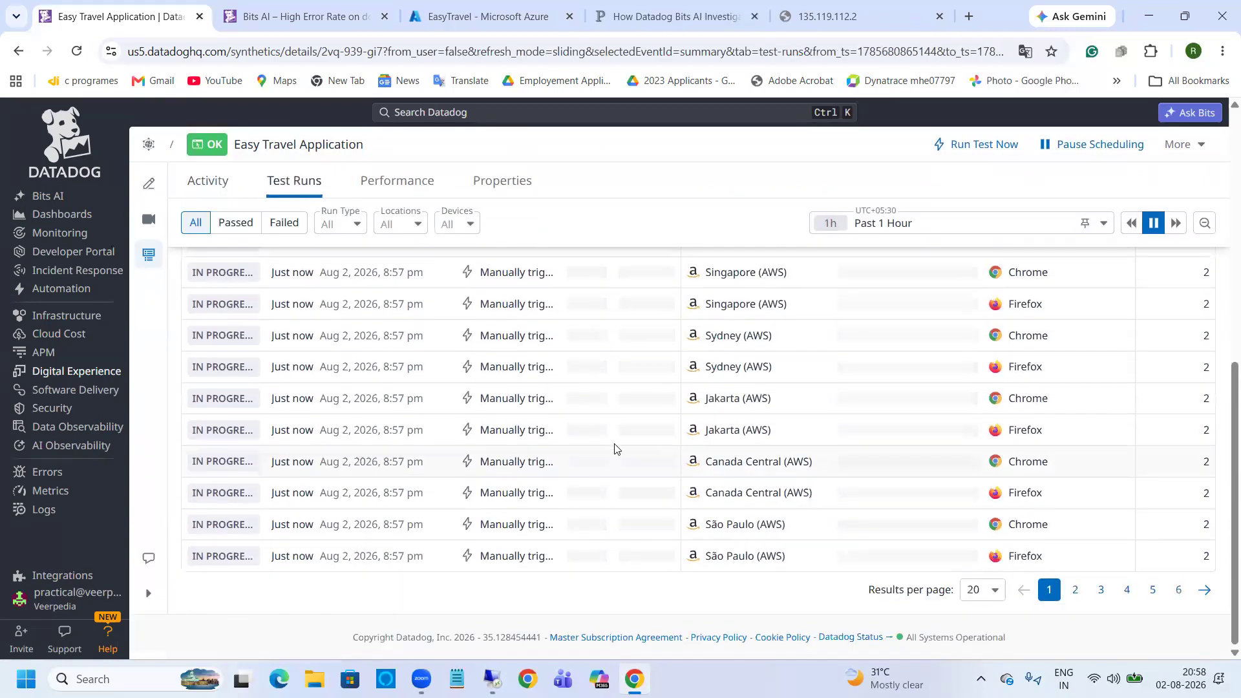
click(1074, 589)
click(1103, 591)
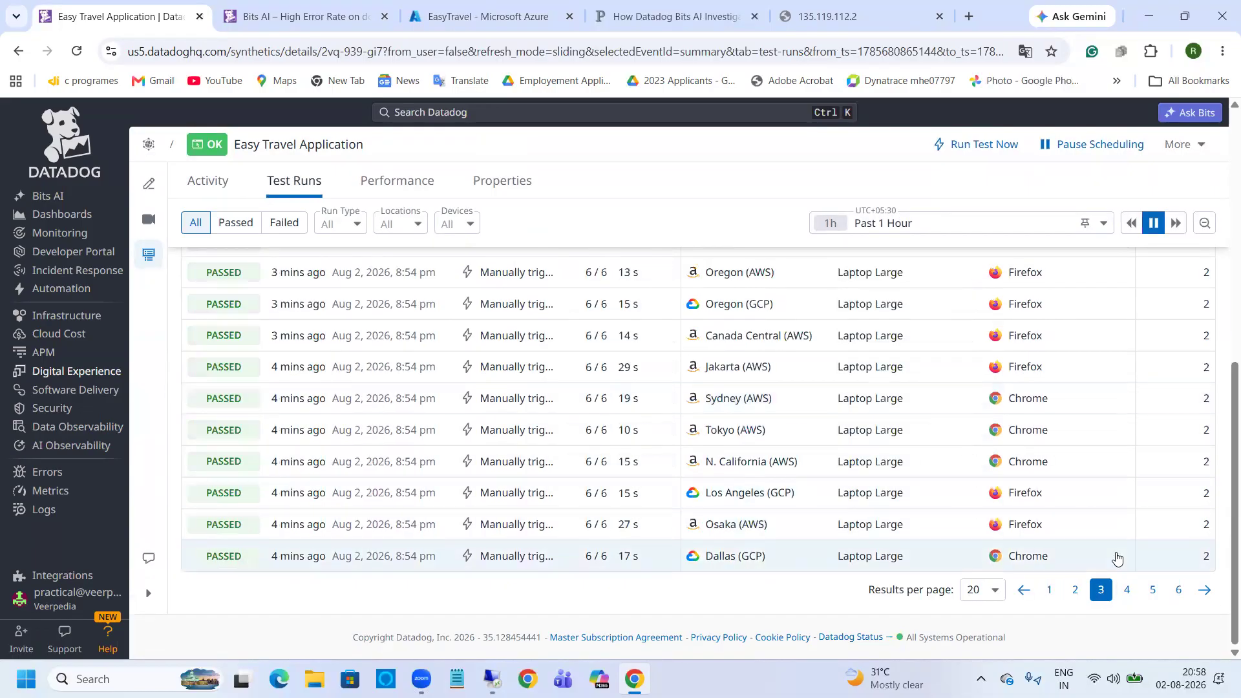
click(1128, 591)
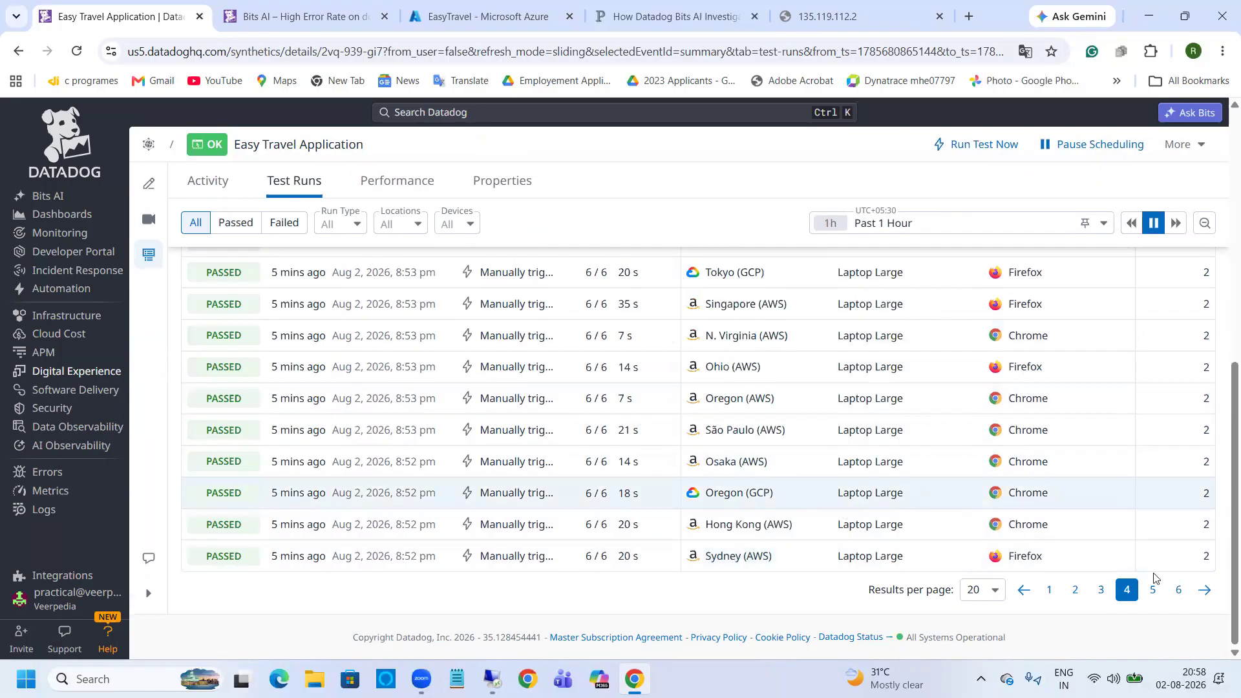
click(1049, 591)
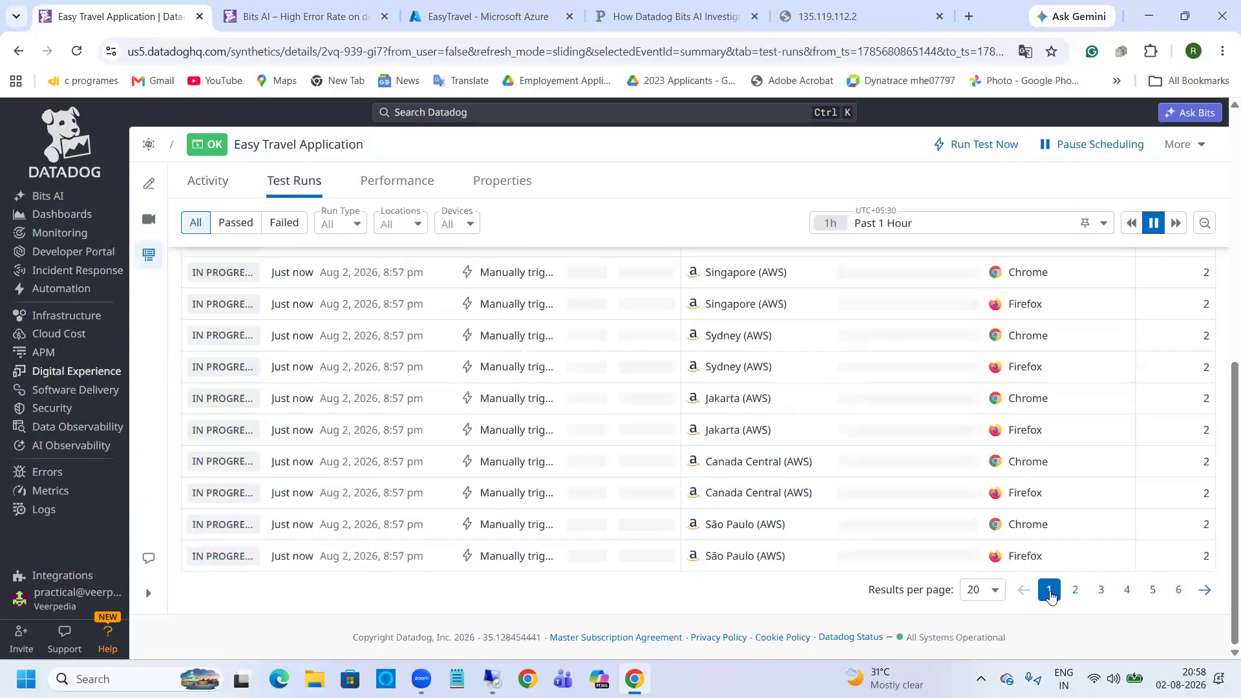
scroll(327, 421, up, 3)
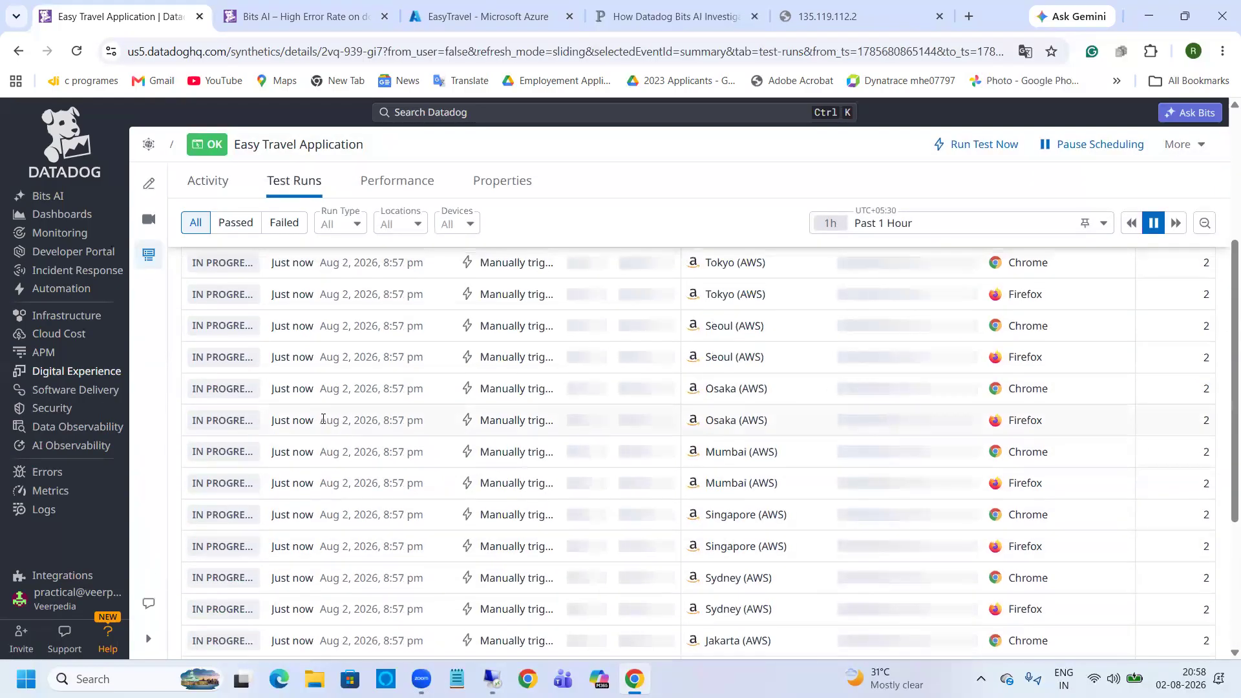
scroll(323, 419, up, 4)
Step: Return to the synthetic tests list, hide the filter controls, and reload the page to check the test's current status
click(149, 178)
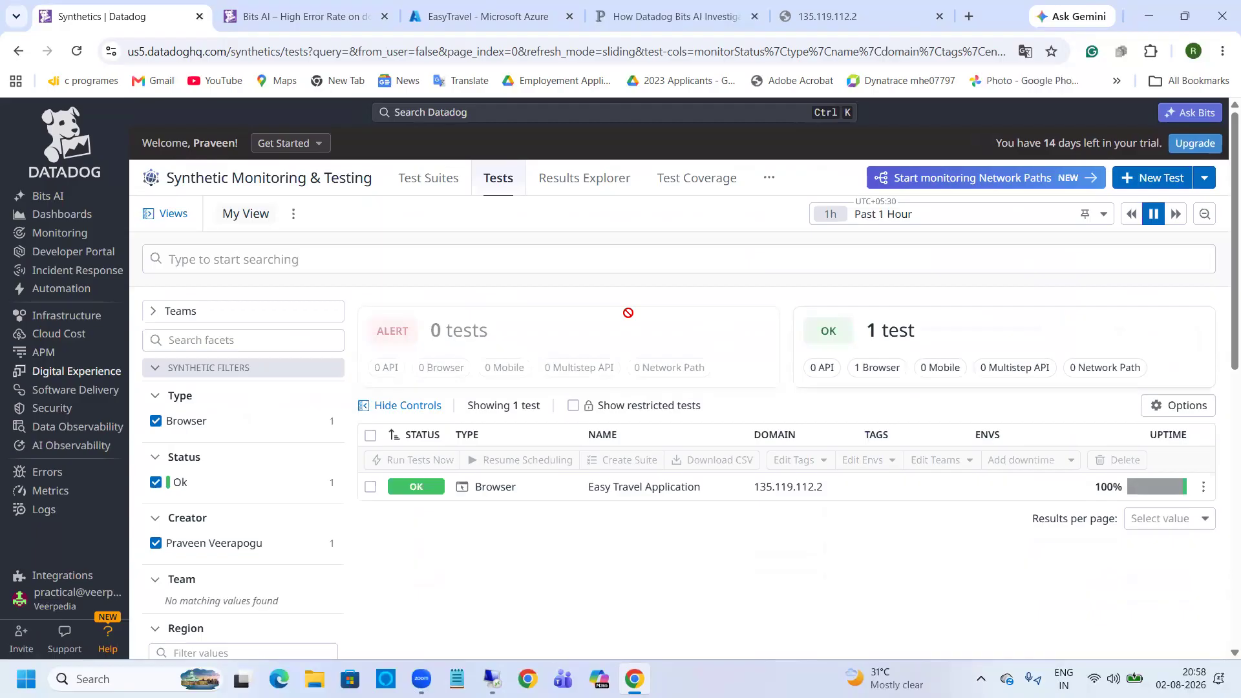
click(367, 406)
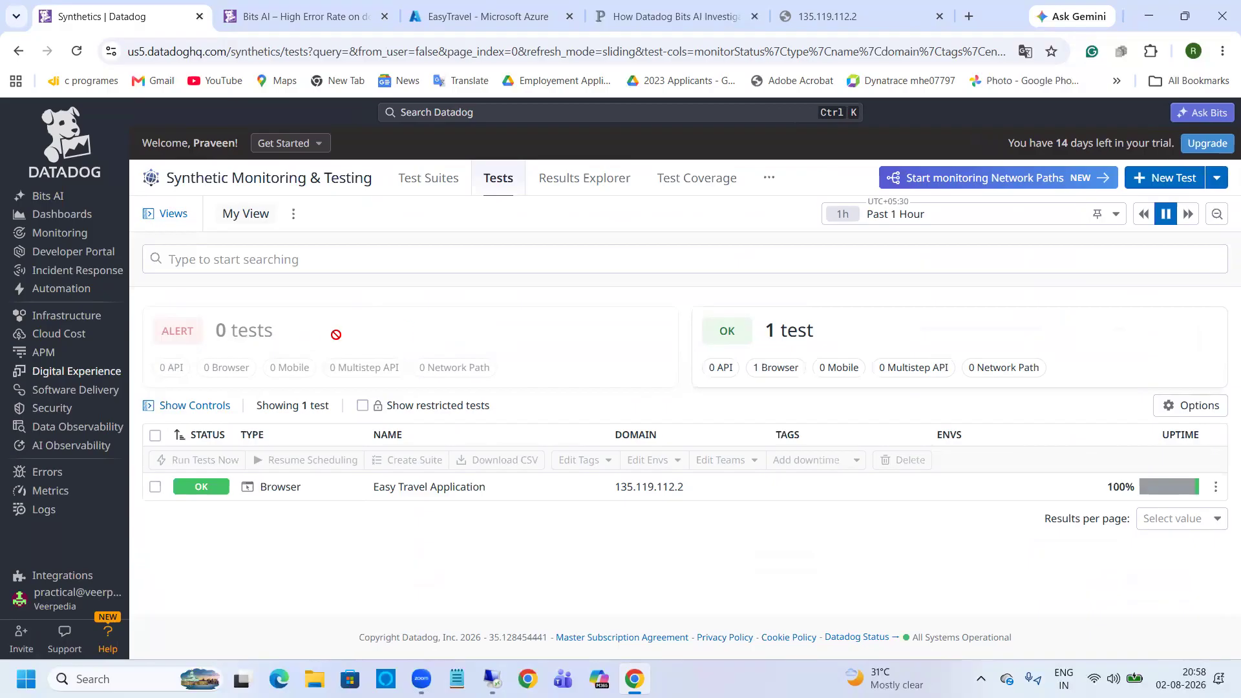
key(F5)
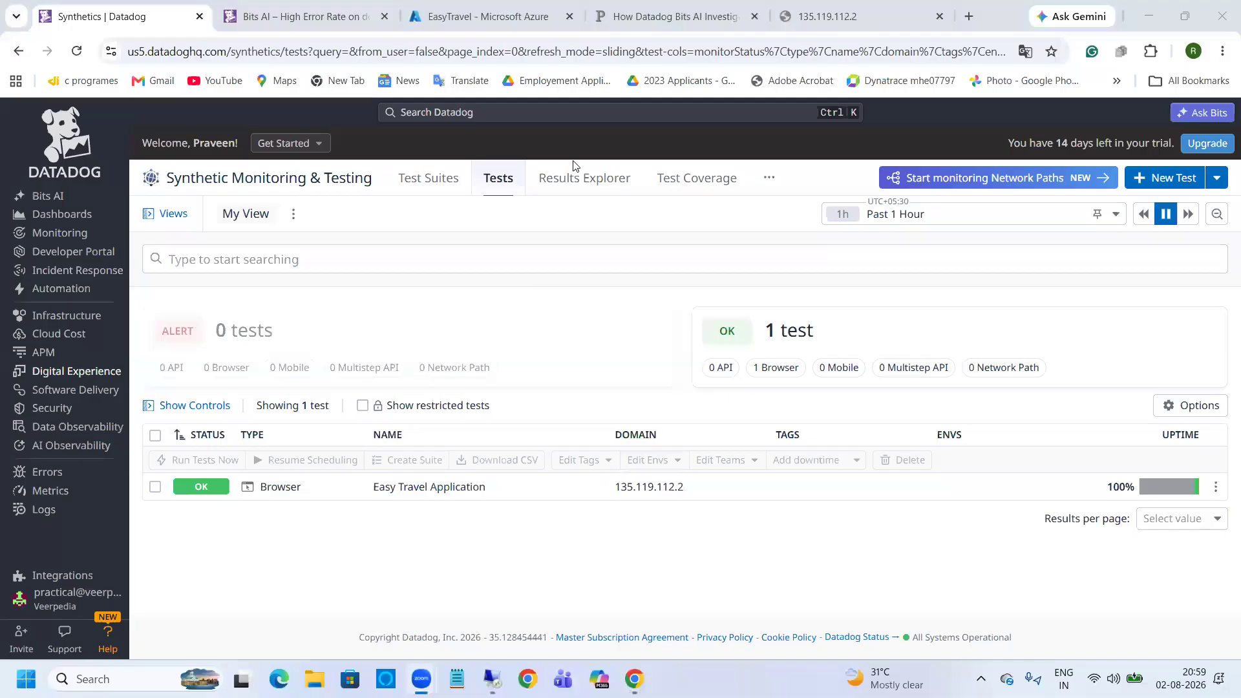
click(76, 56)
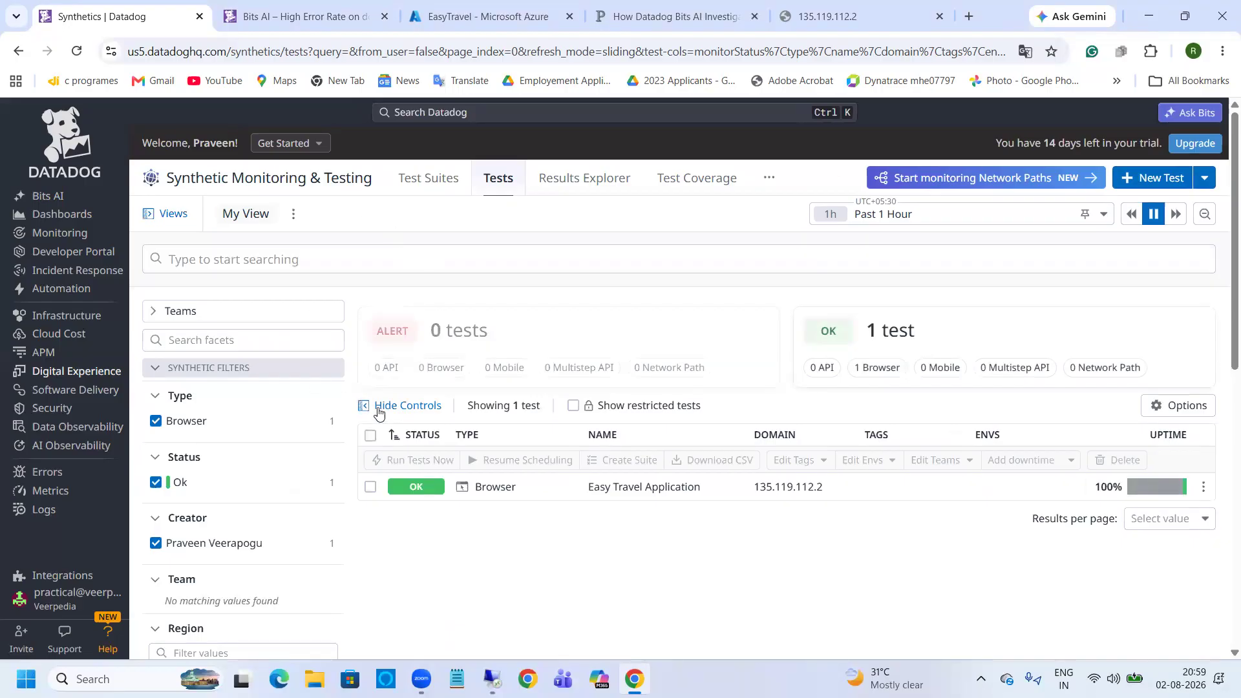
Step: Reopen the Easy Travel Application test and check its global uptime and the progress of the latest runs
click(513, 488)
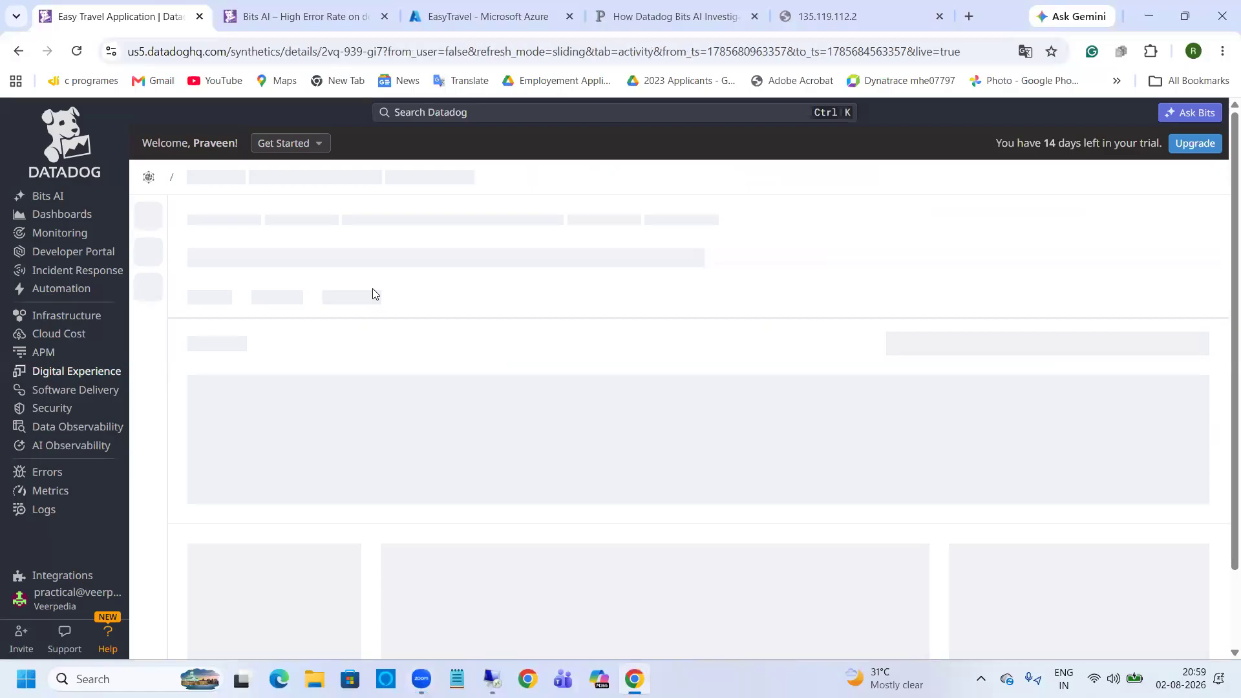
scroll(311, 321, down, 5)
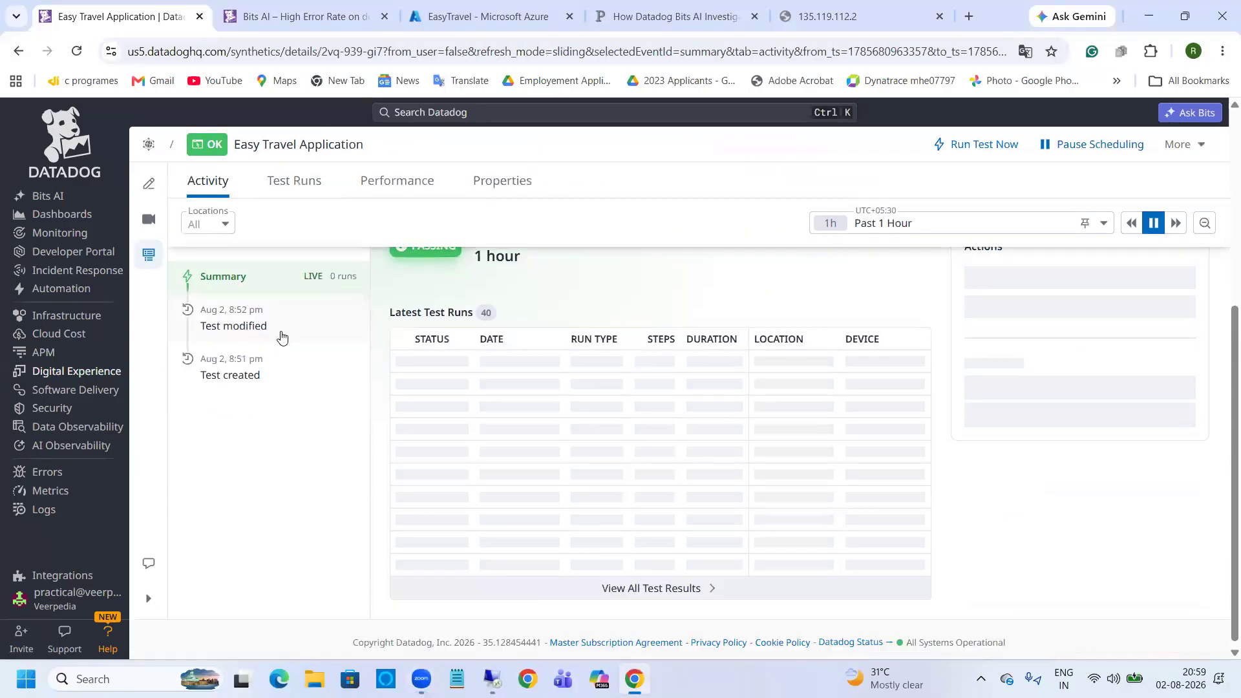
scroll(281, 338, down, 2)
scroll(283, 356, up, 8)
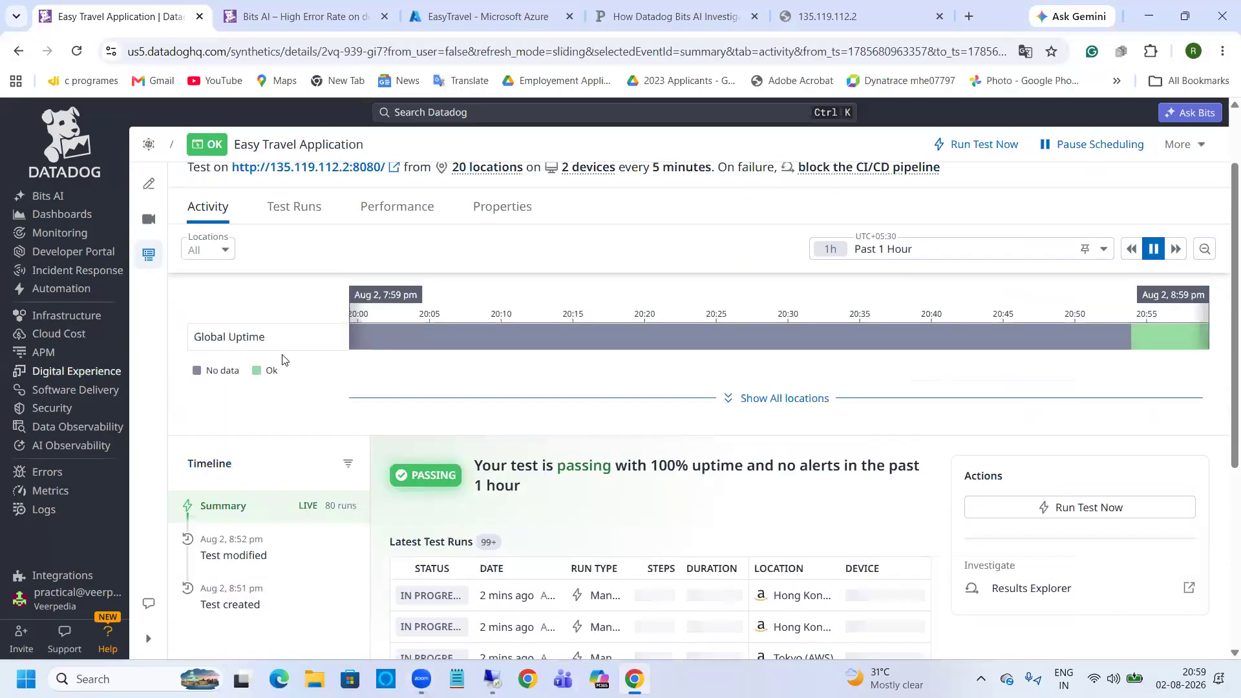
scroll(282, 360, down, 1)
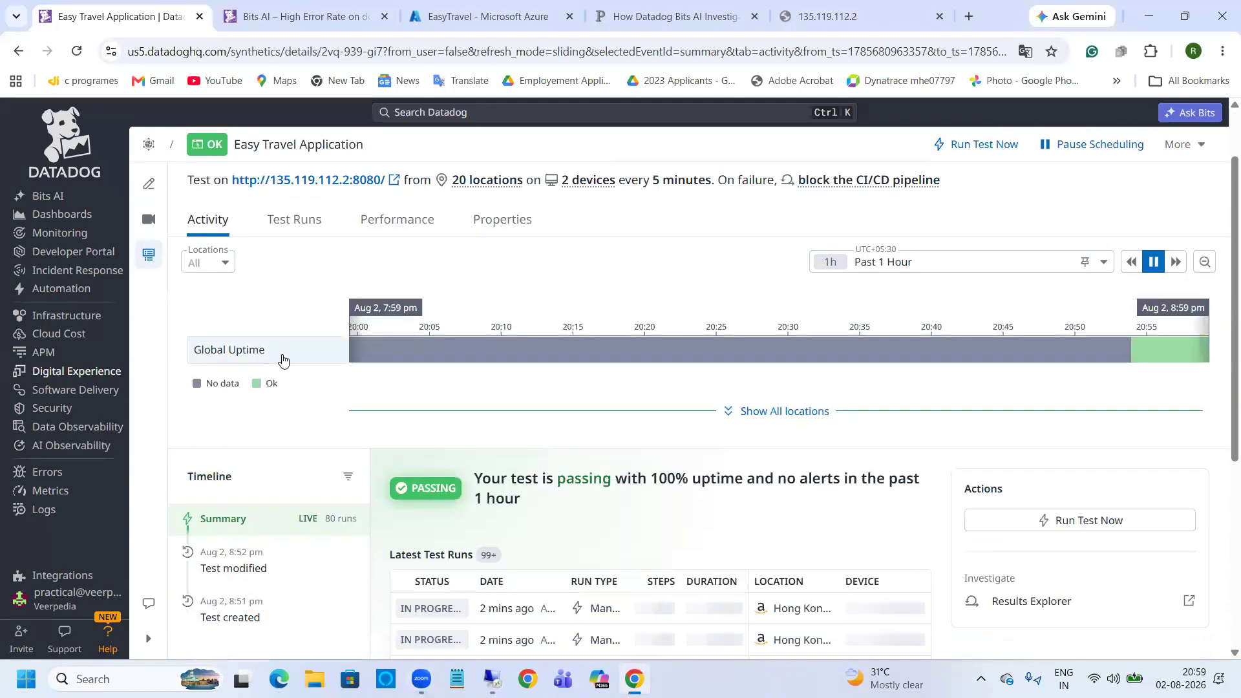
scroll(282, 360, down, 5)
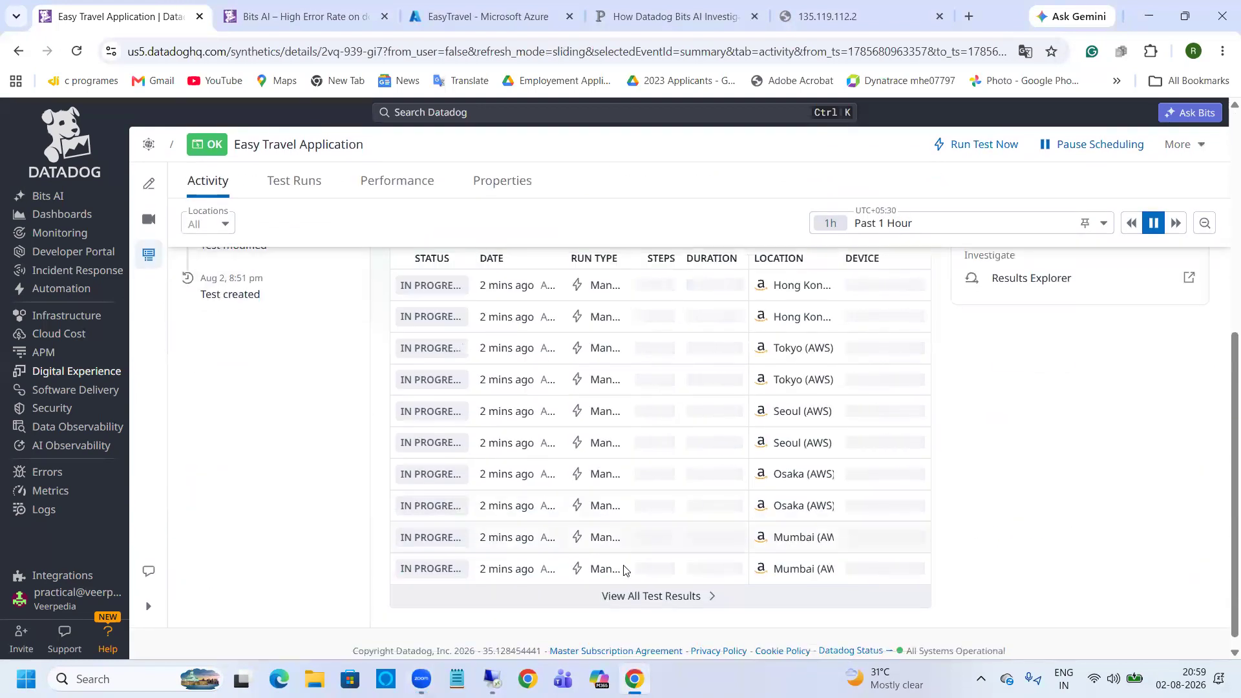
Step: View all test results, check the run statuses through the seventh page, and go back to the synthetic tests list
click(698, 597)
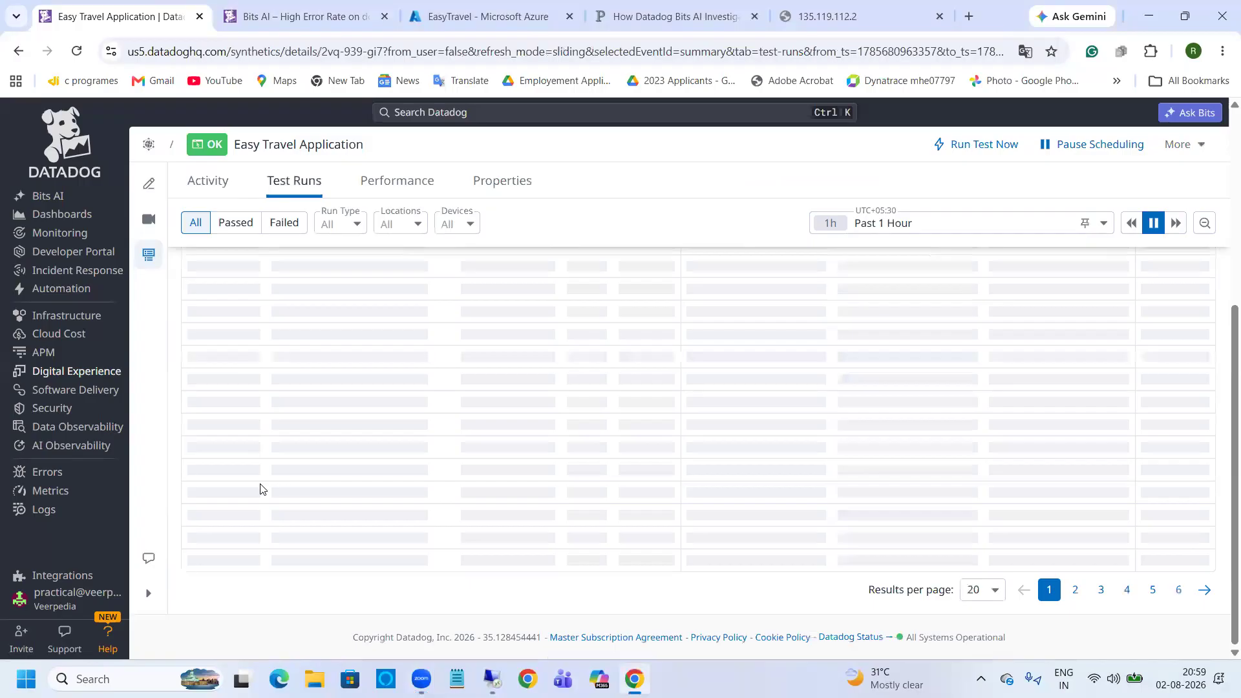
scroll(271, 472, down, 3)
click(1049, 590)
click(1076, 590)
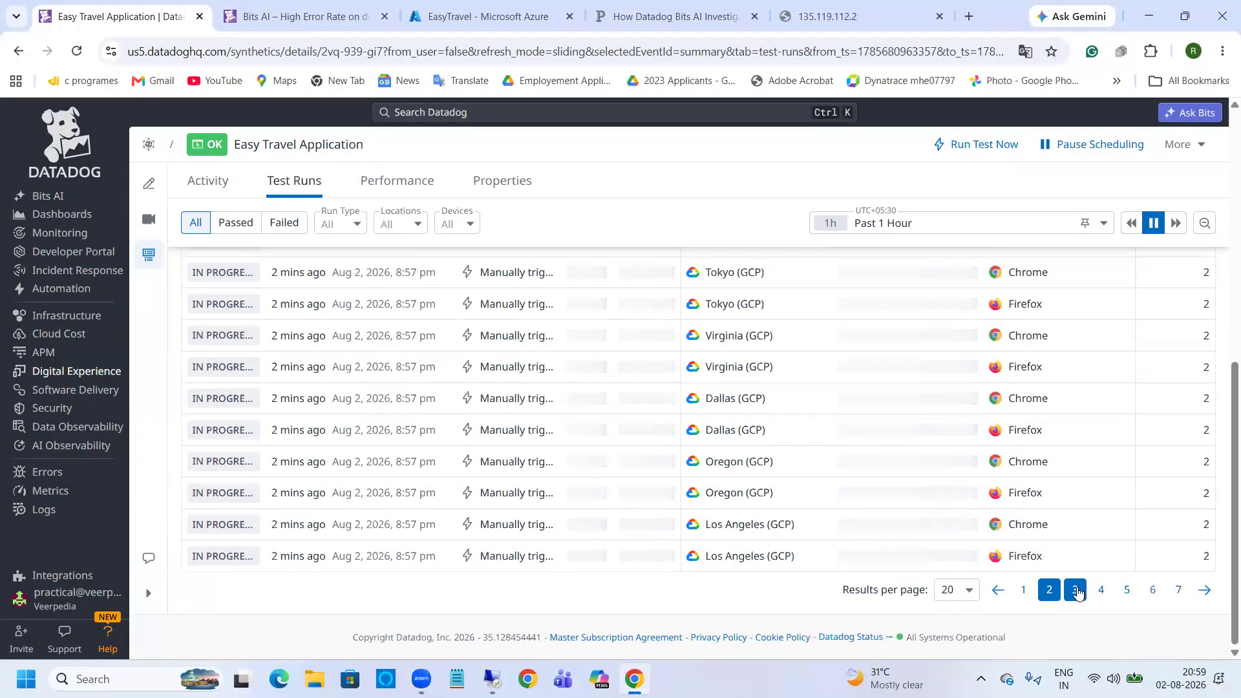
click(1101, 590)
click(1127, 590)
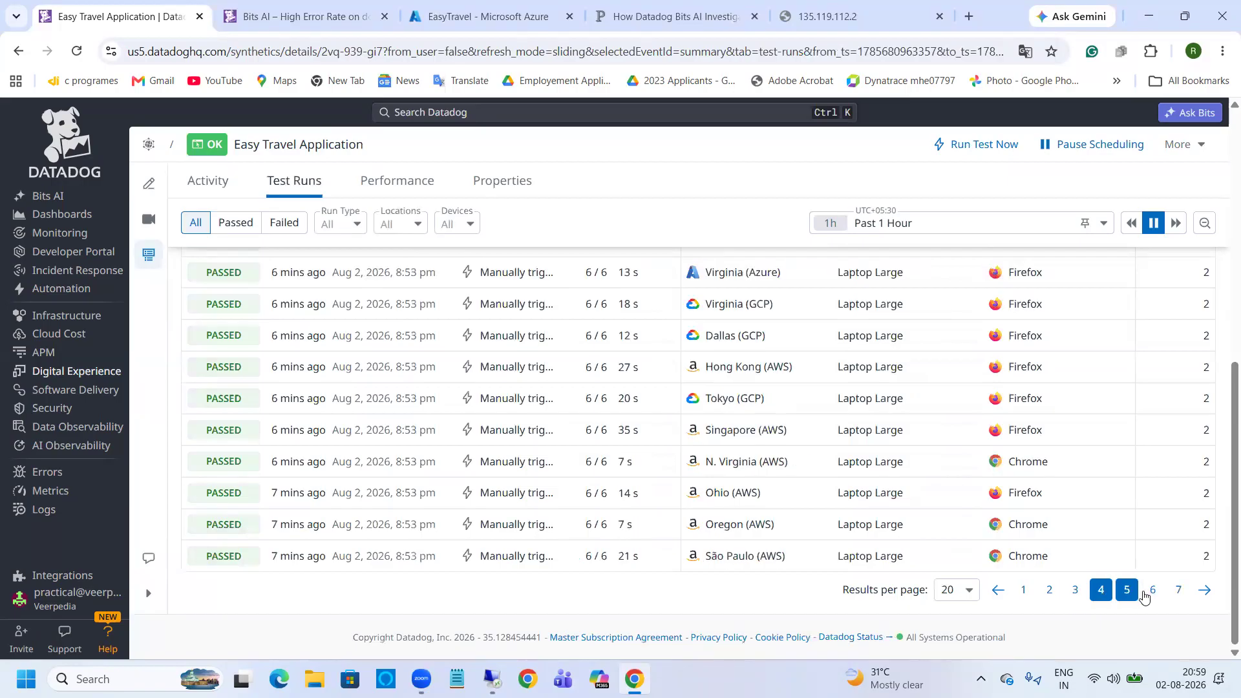
click(1152, 590)
click(1178, 590)
click(1035, 581)
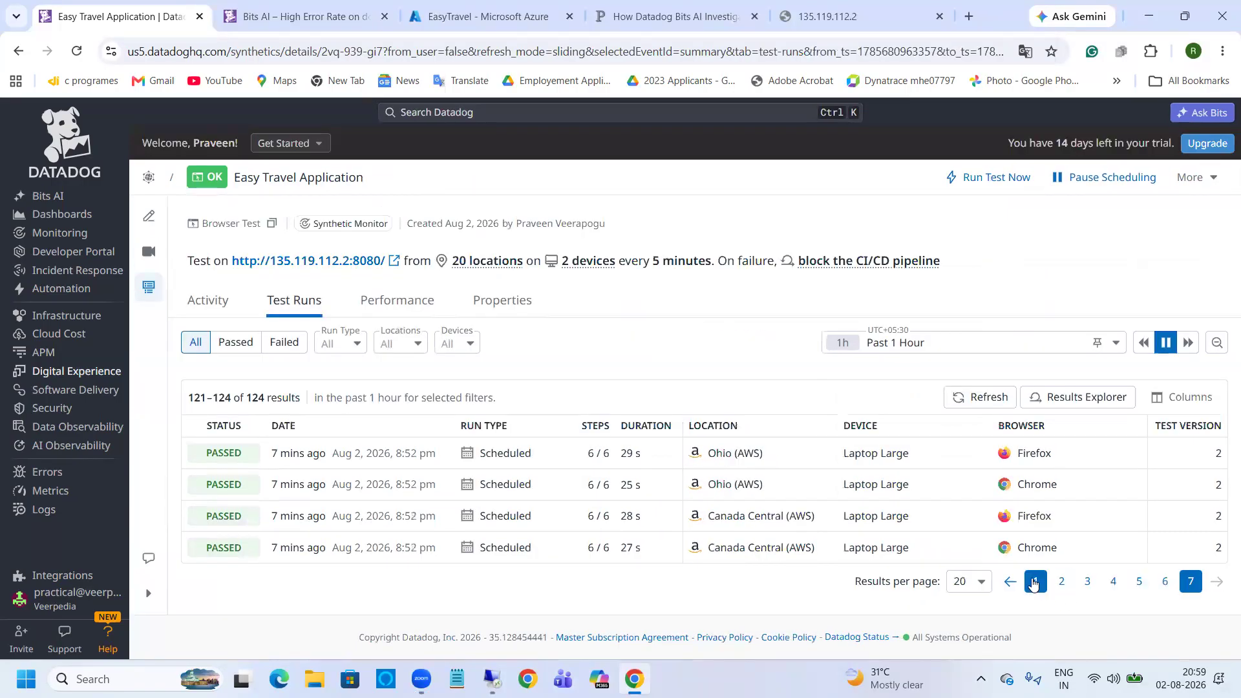
click(149, 178)
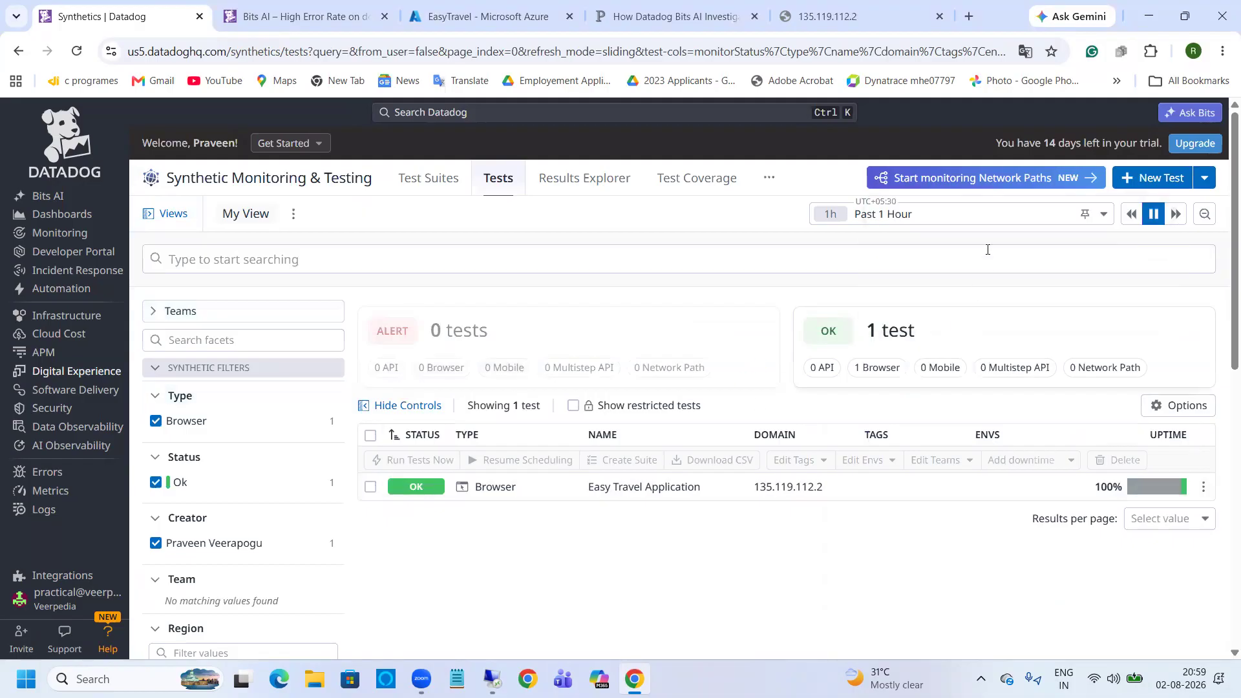
Step: Set the synthetic tests list's time range to Past 15 Minutes and reload the page to refresh the test status
click(996, 223)
click(891, 236)
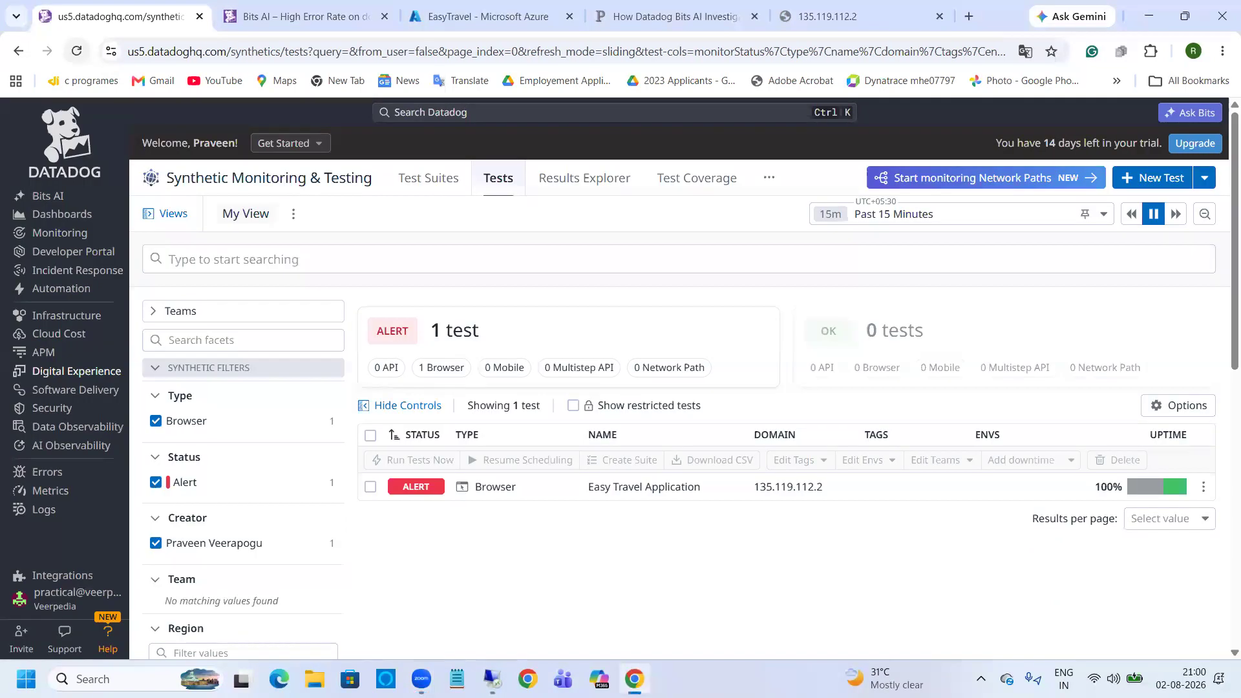
click(71, 50)
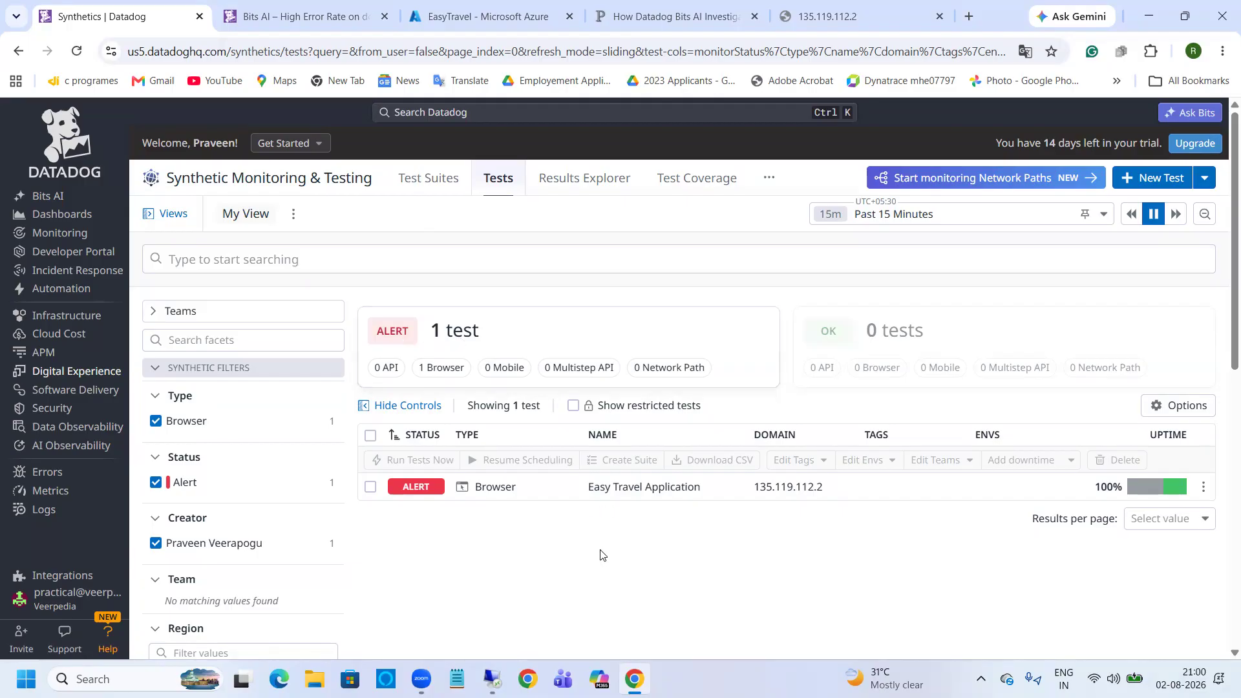
Step: Open the Easy Travel Application test, check its timeline and triggered alert, and open the Bits AI investigation for that alert
click(502, 500)
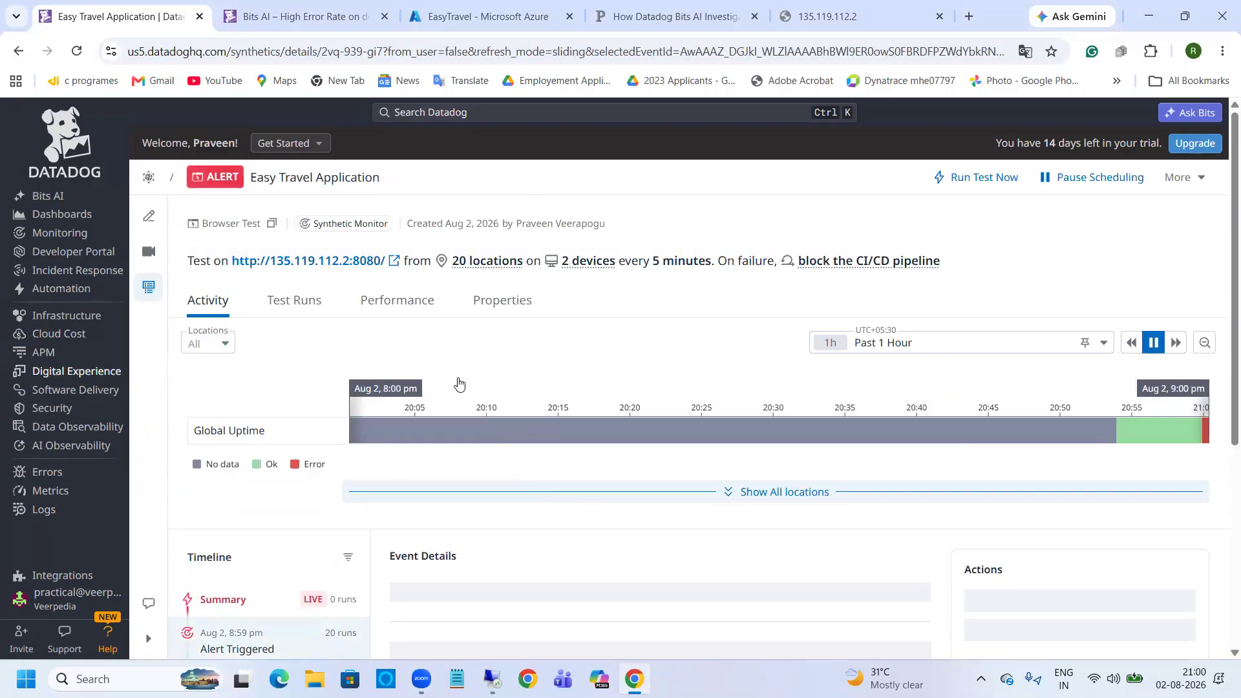
scroll(456, 381, down, 3)
scroll(304, 446, down, 1)
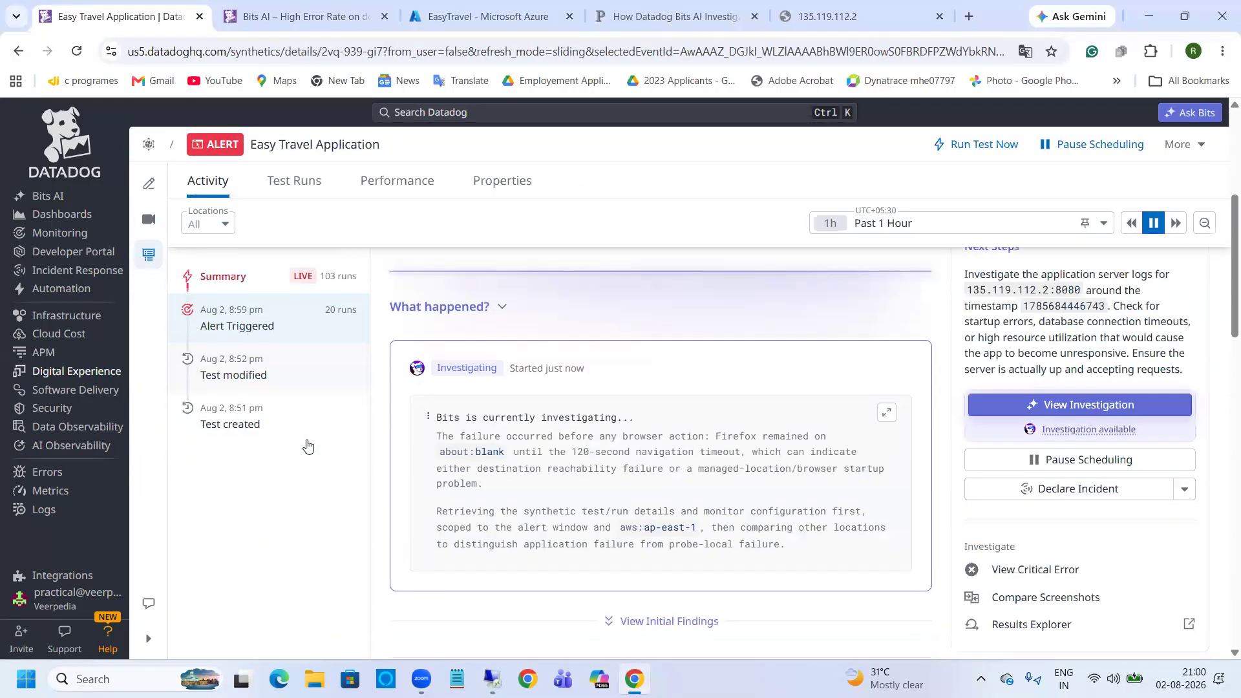
scroll(288, 502, up, 2)
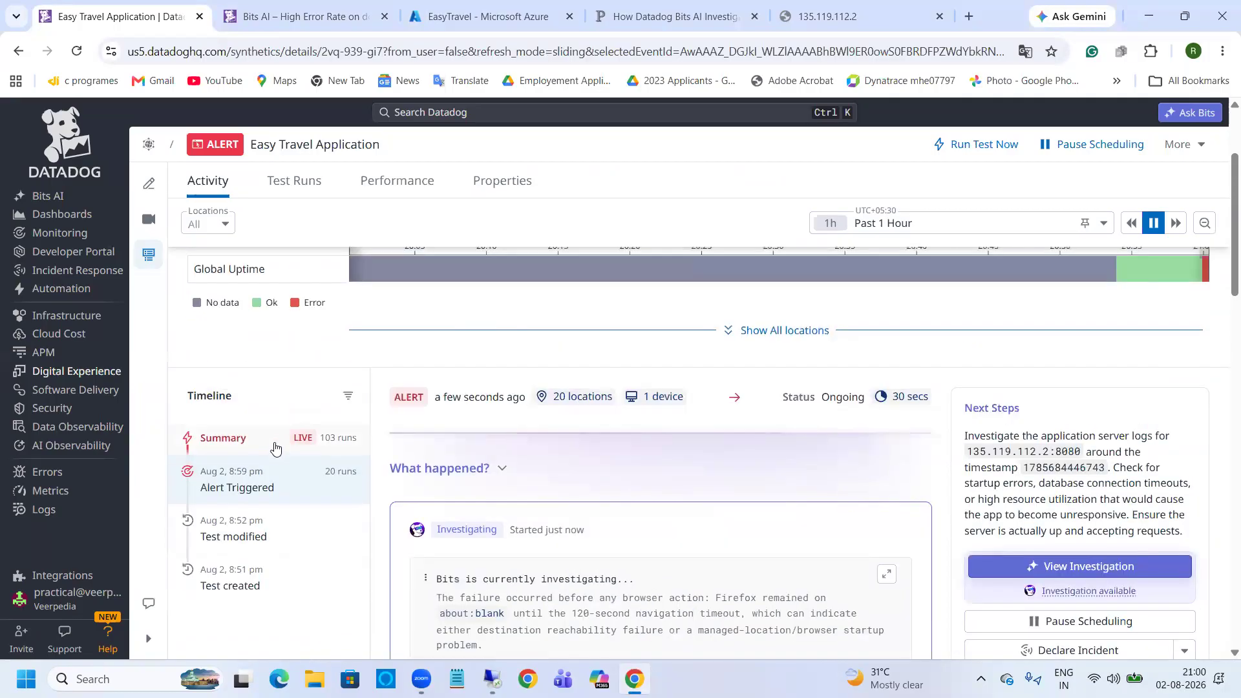
scroll(250, 620, down, 2)
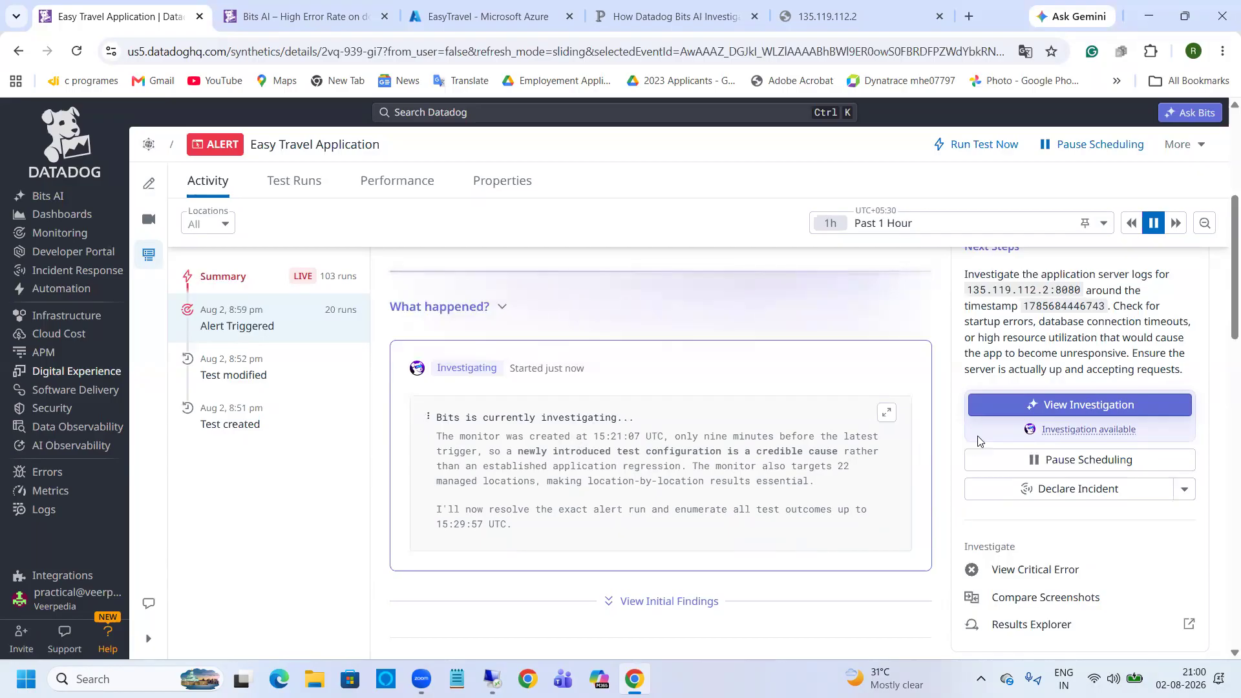
click(1038, 414)
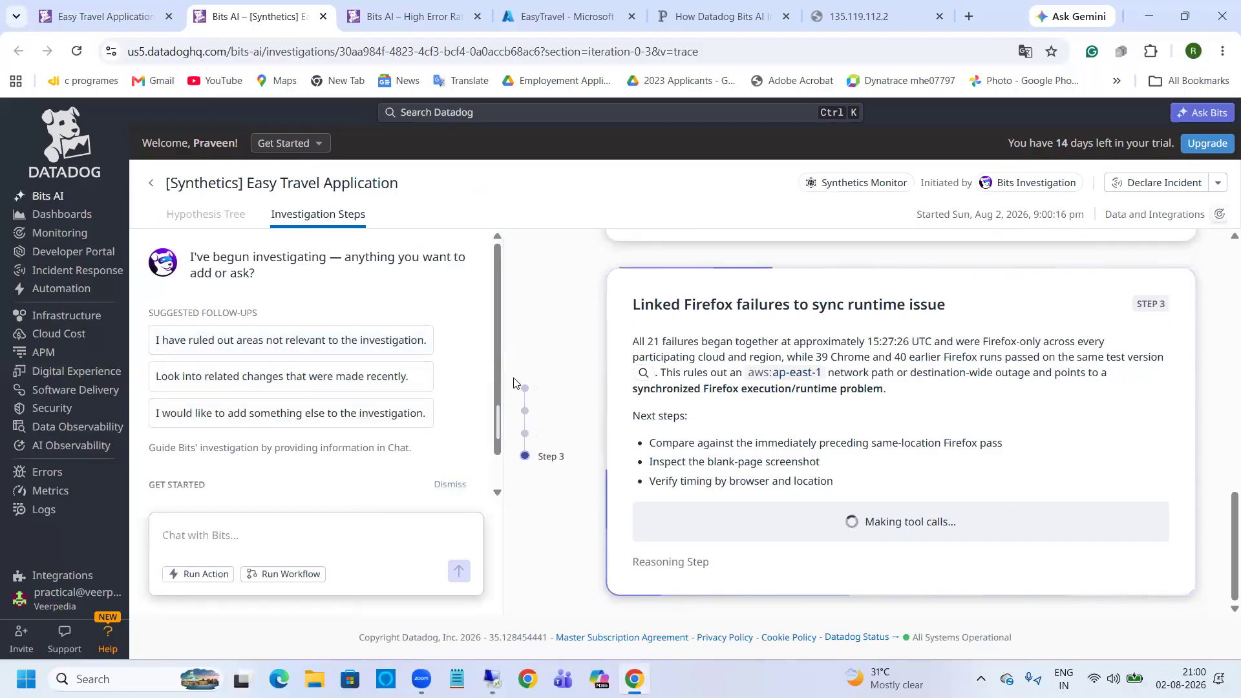
Step: Read the investigation's Synthetics Alert trigger and the findings of steps 1 and 2, including the paragraph on when the monitor was created
scroll(622, 370, up, 10)
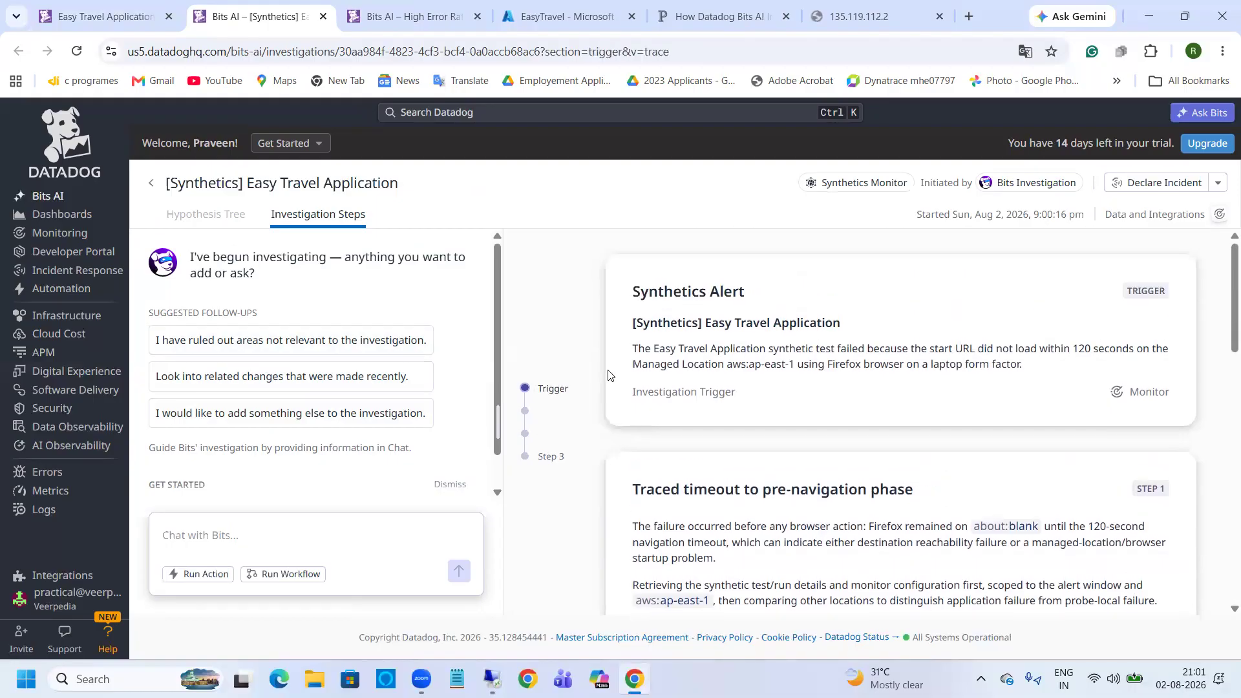
scroll(641, 378, down, 2)
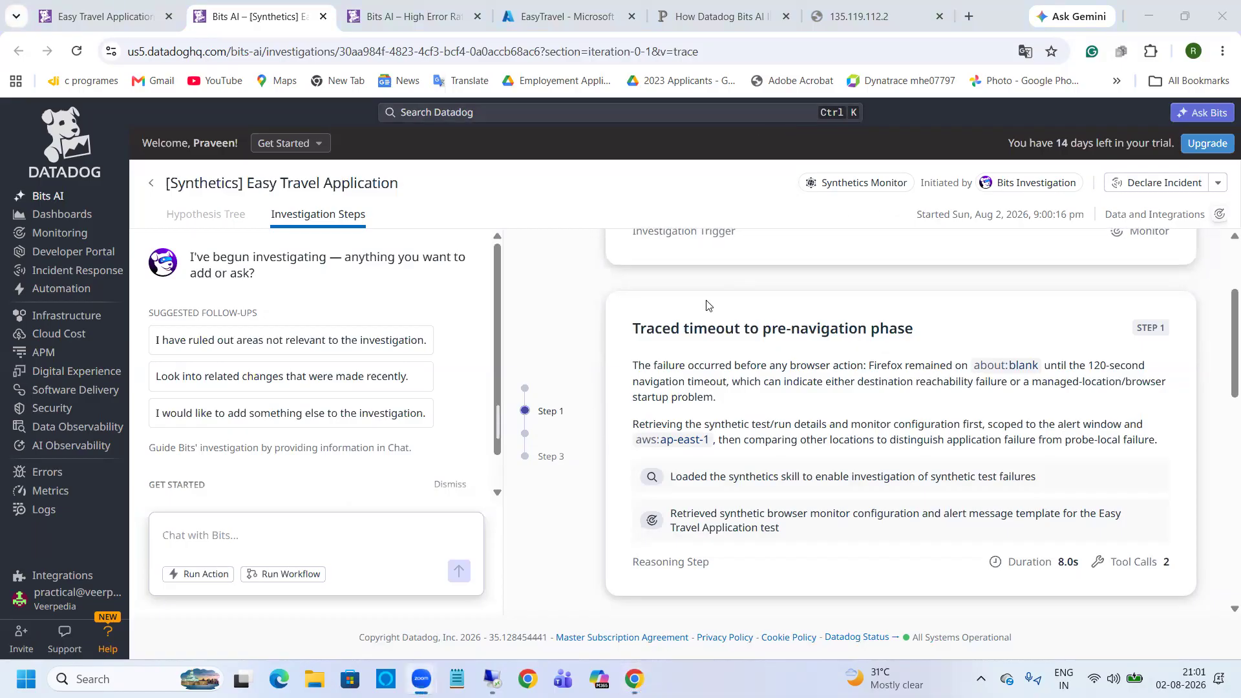
scroll(709, 306, down, 4)
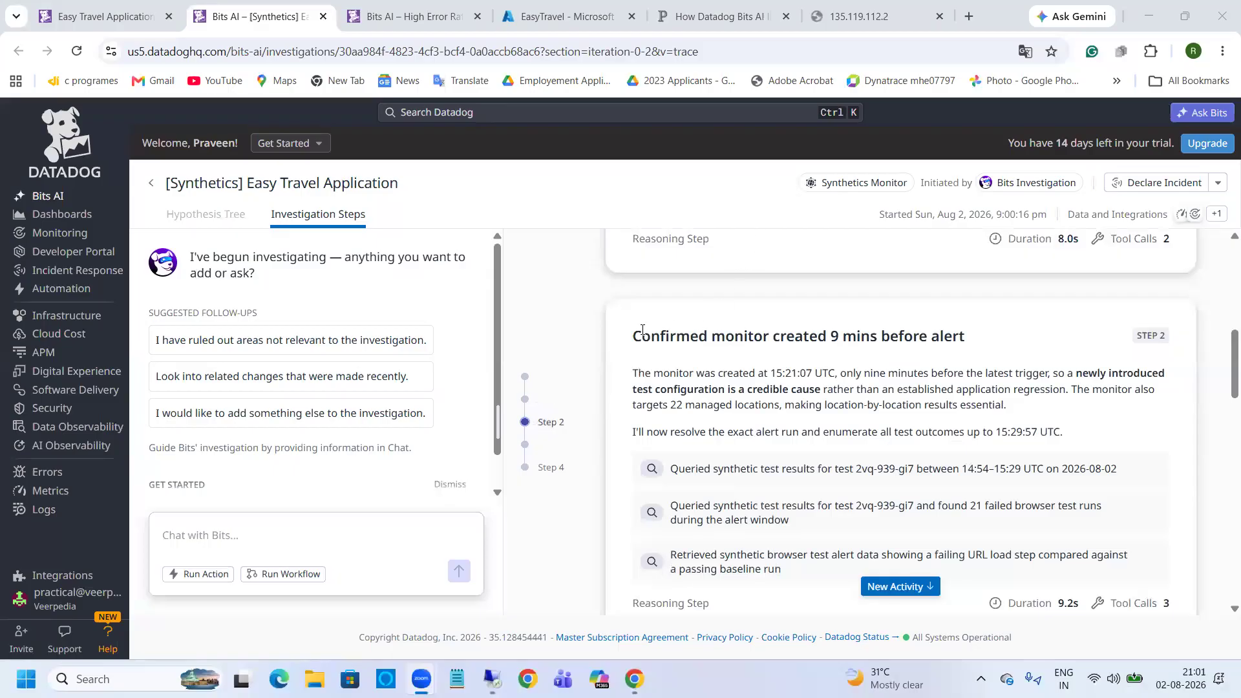
drag(632, 337, 989, 349)
click(968, 346)
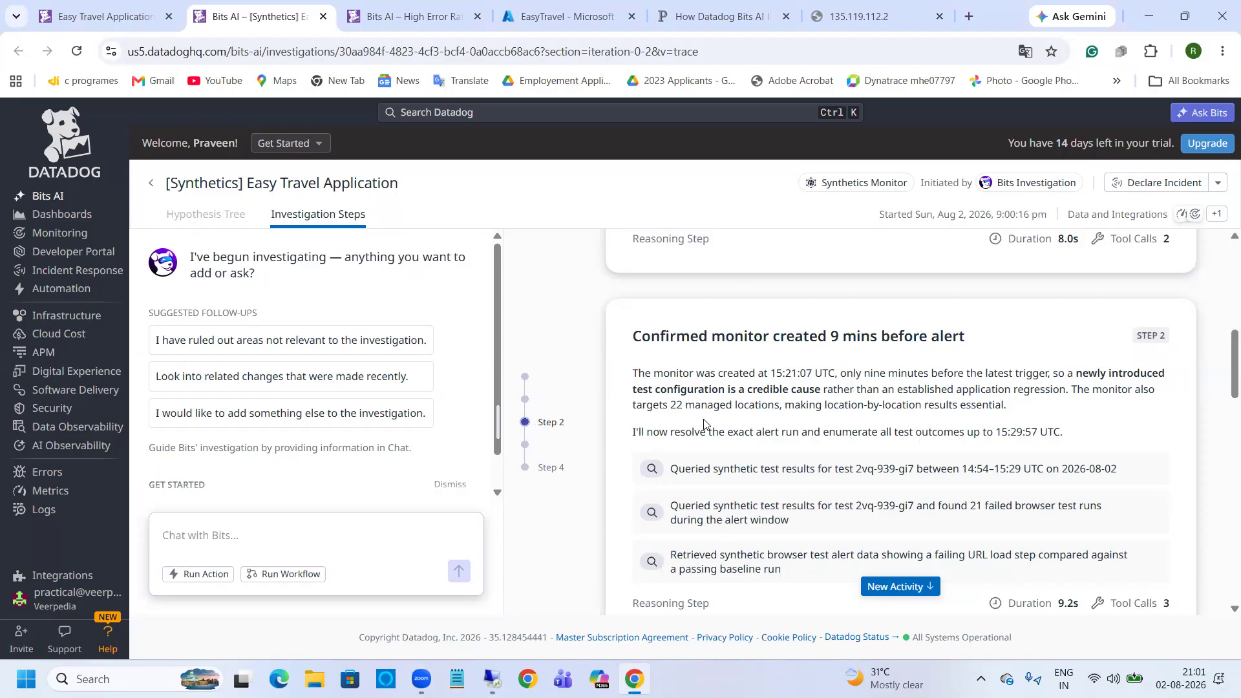
scroll(703, 406, down, 1)
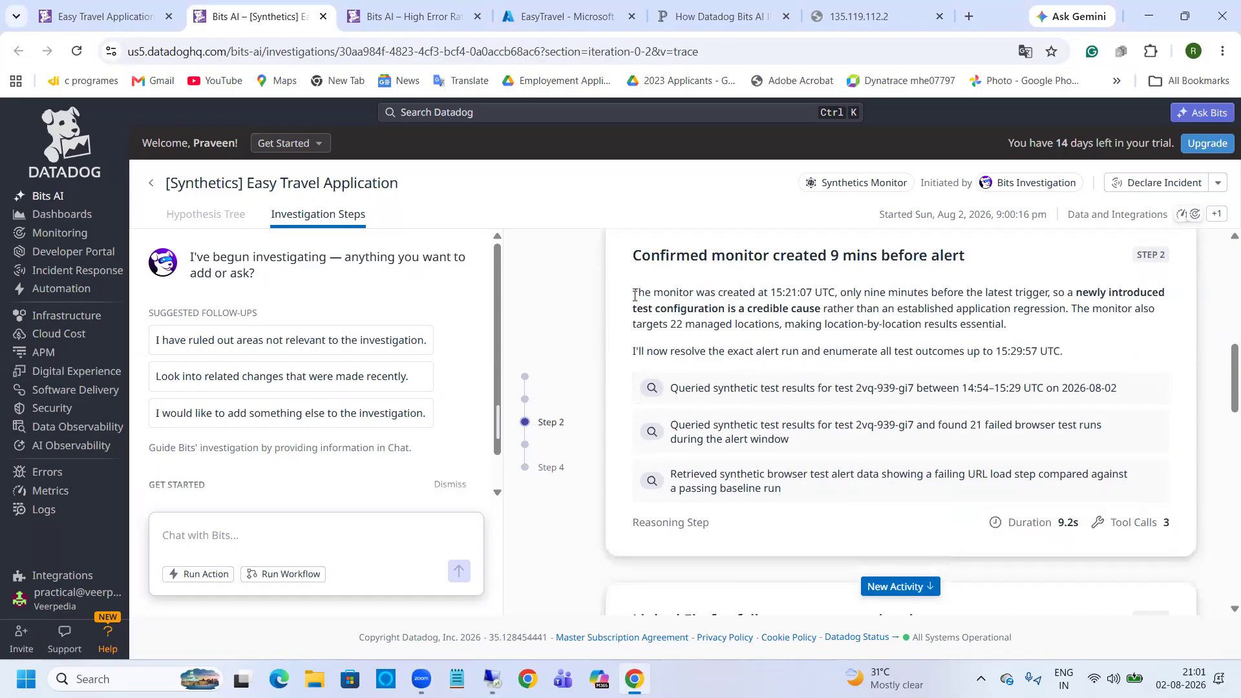
drag(634, 294, 1013, 334)
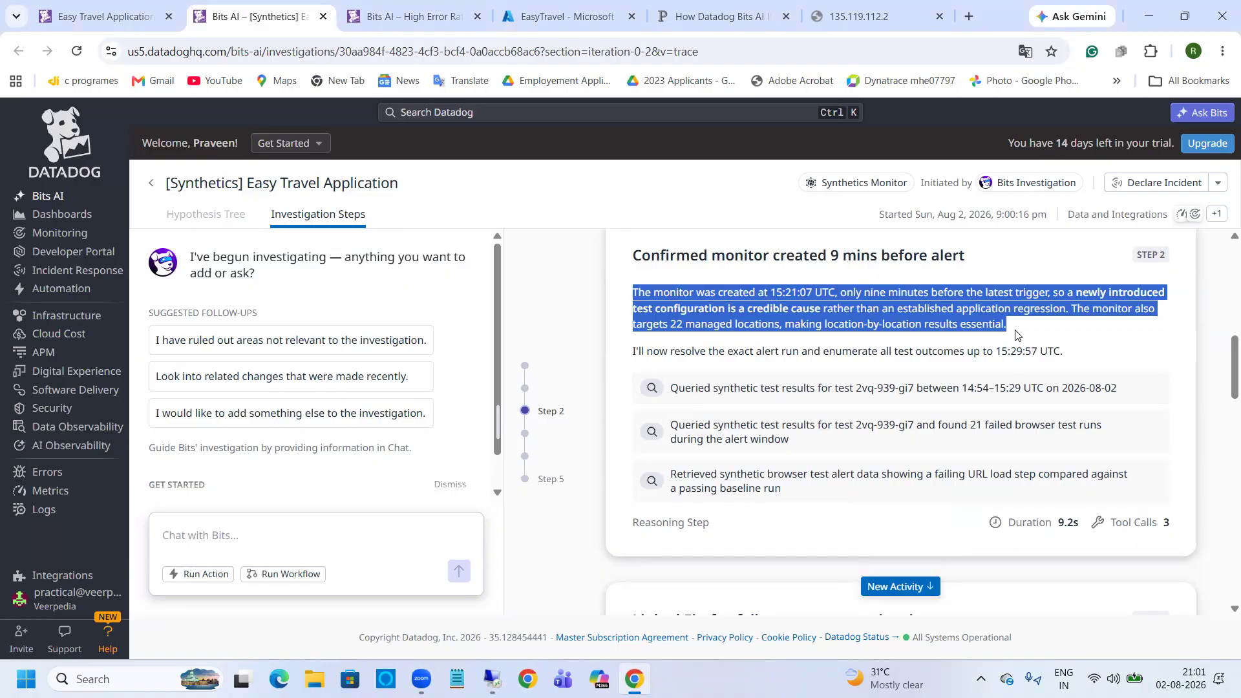
click(840, 321)
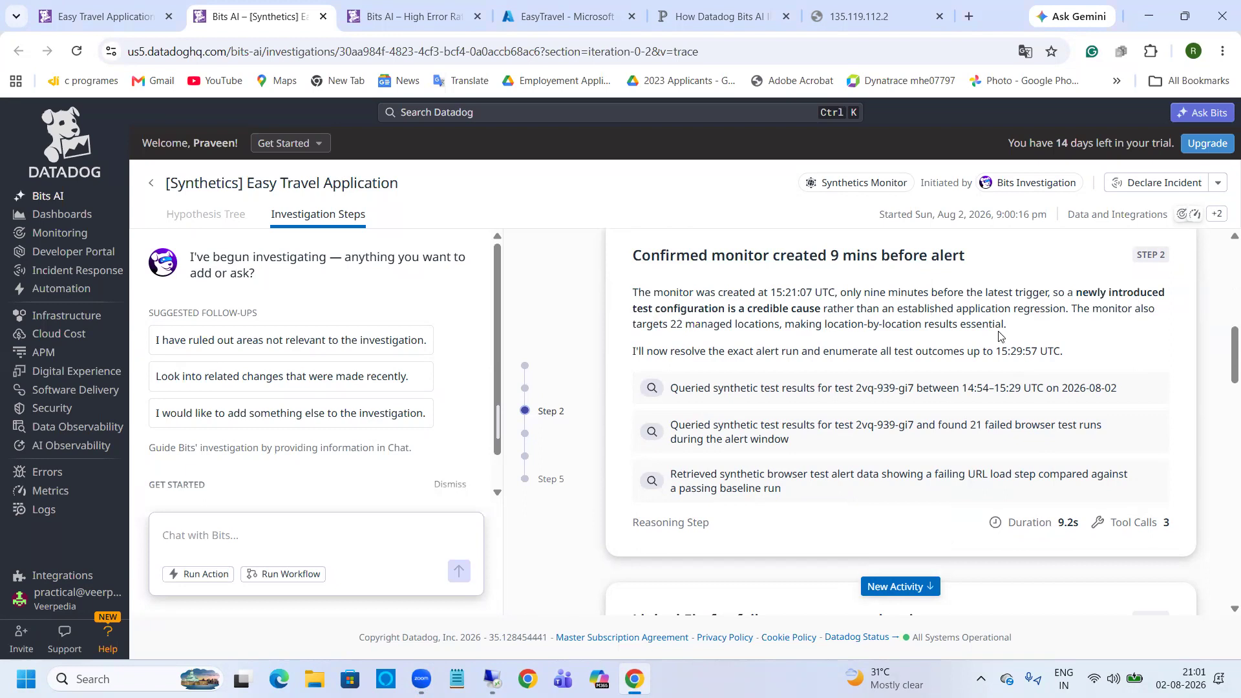
Step: Examine investigation steps 3 and 4 on the Firefox failures, including the proposed next steps and the comparisons made
scroll(888, 321, down, 5)
scroll(760, 320, up, 1)
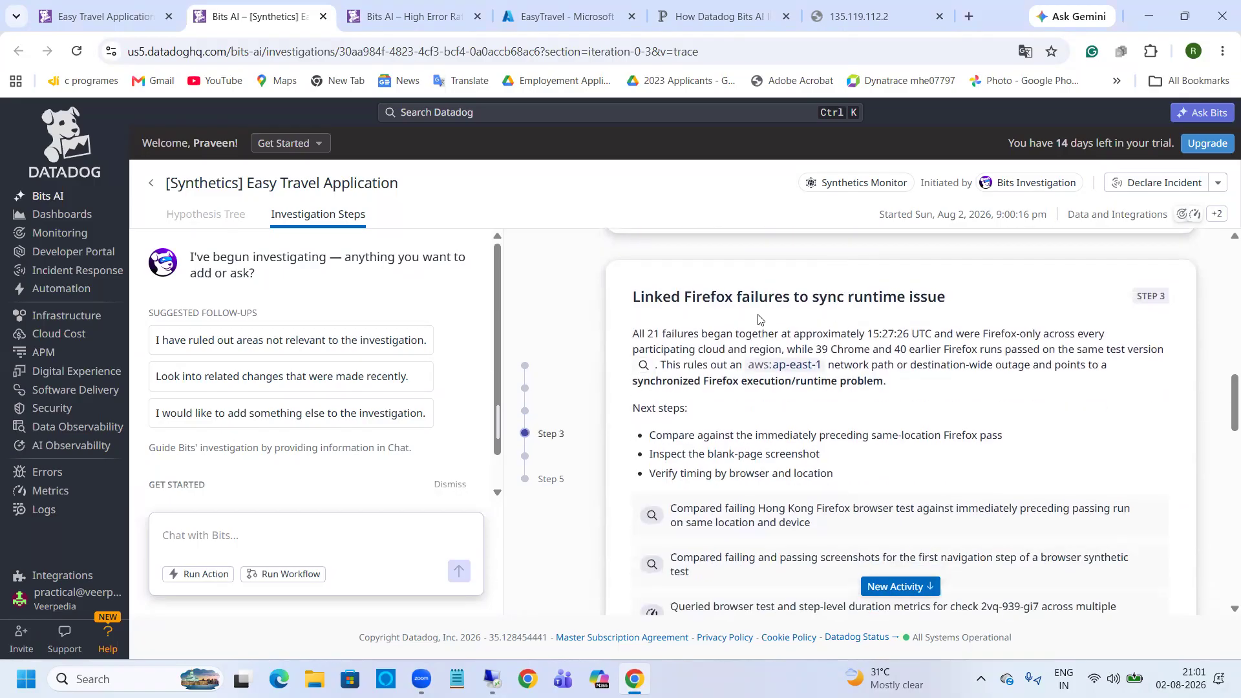
scroll(676, 313, down, 1)
scroll(710, 329, up, 2)
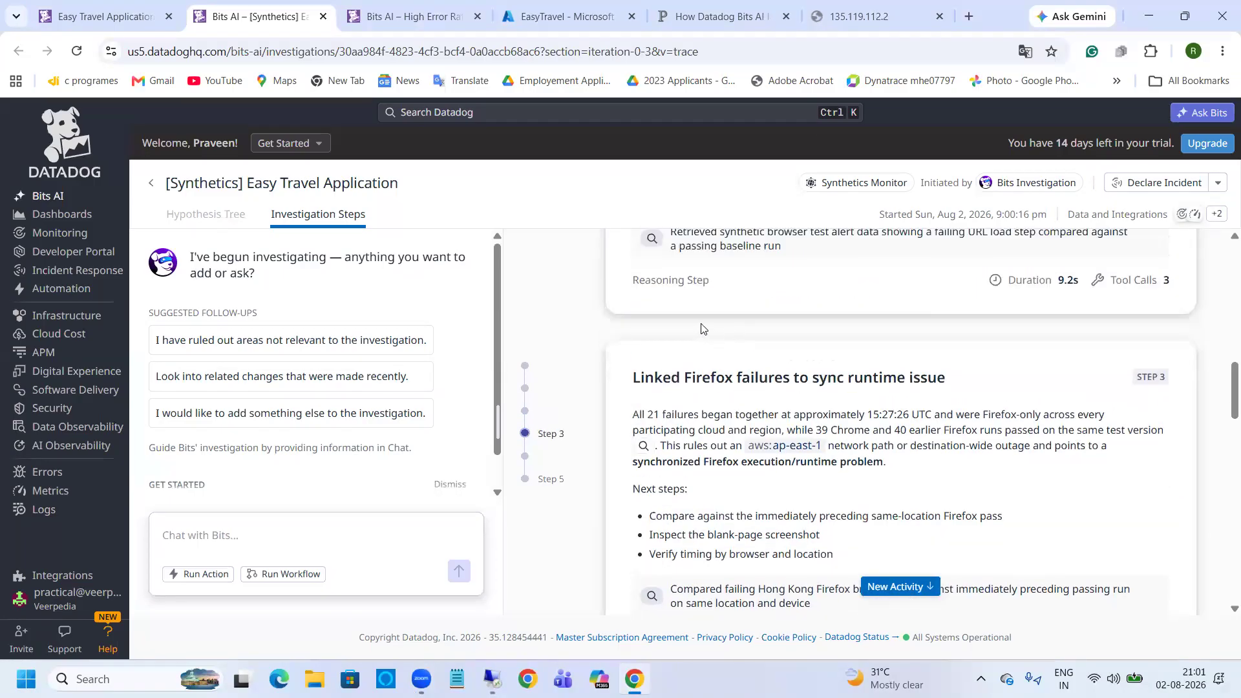
scroll(704, 329, down, 2)
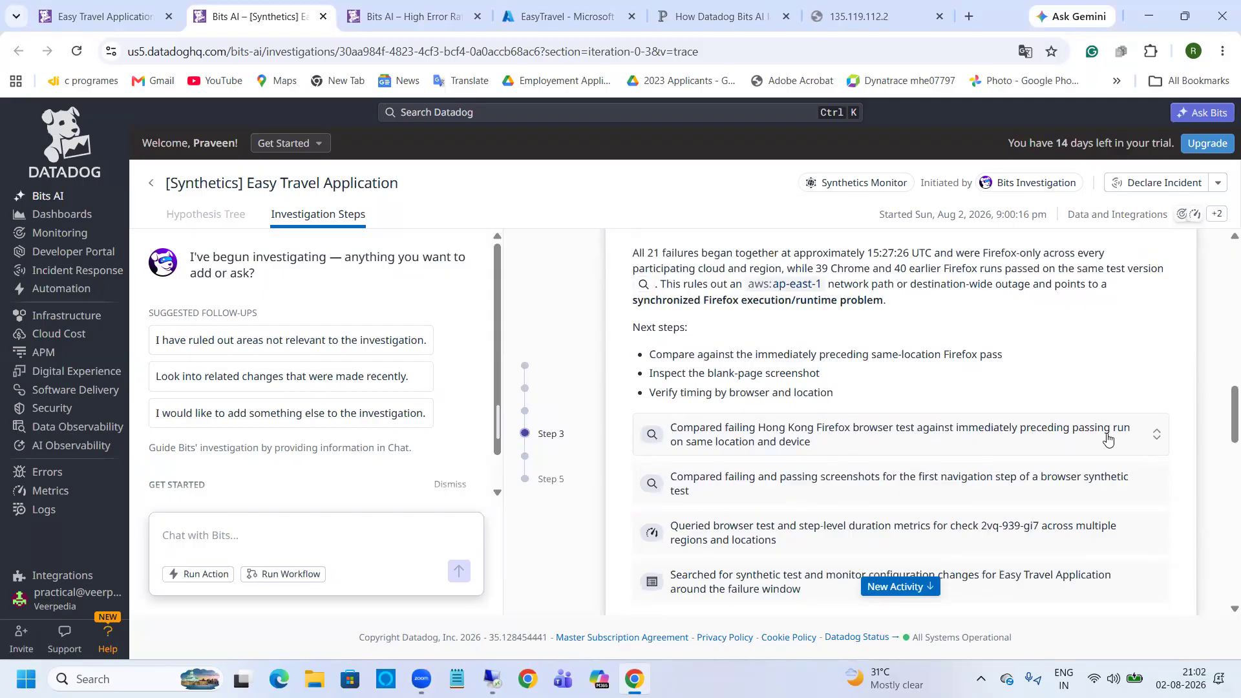
scroll(759, 376, down, 1)
scroll(759, 376, down, 5)
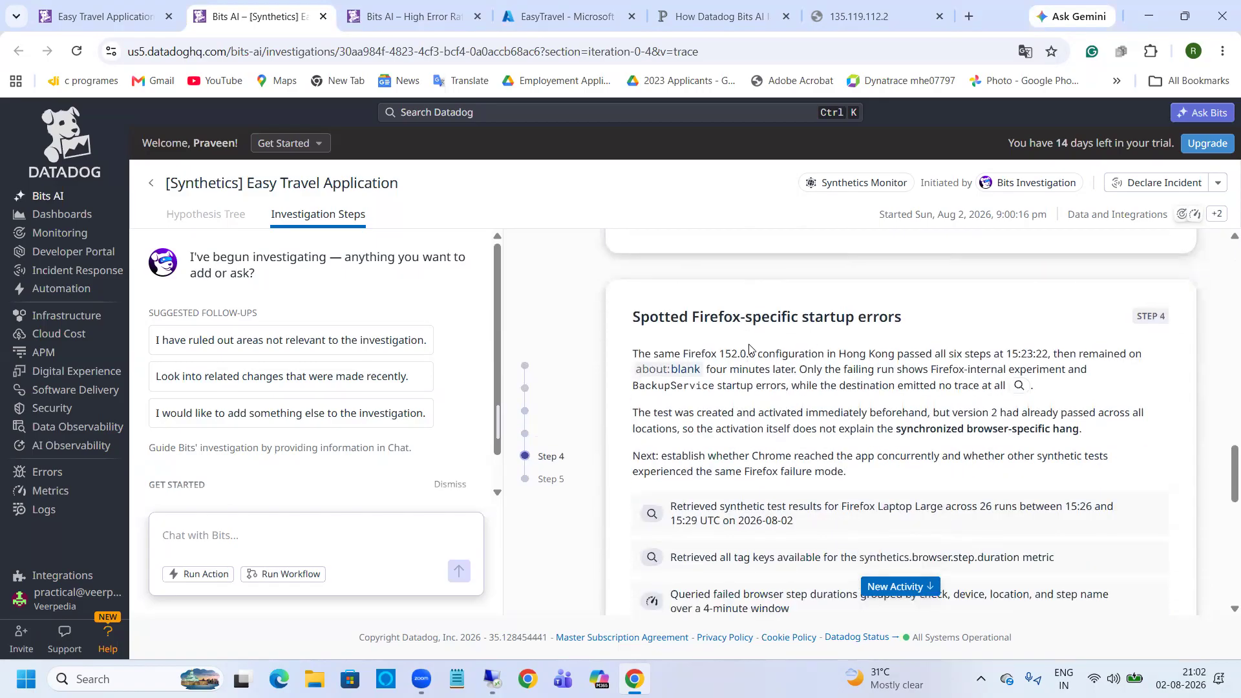
Step: Examine investigation steps 5 to 7 on the global timeout, the host-level failure and the IP attribution limits
scroll(776, 351, down, 6)
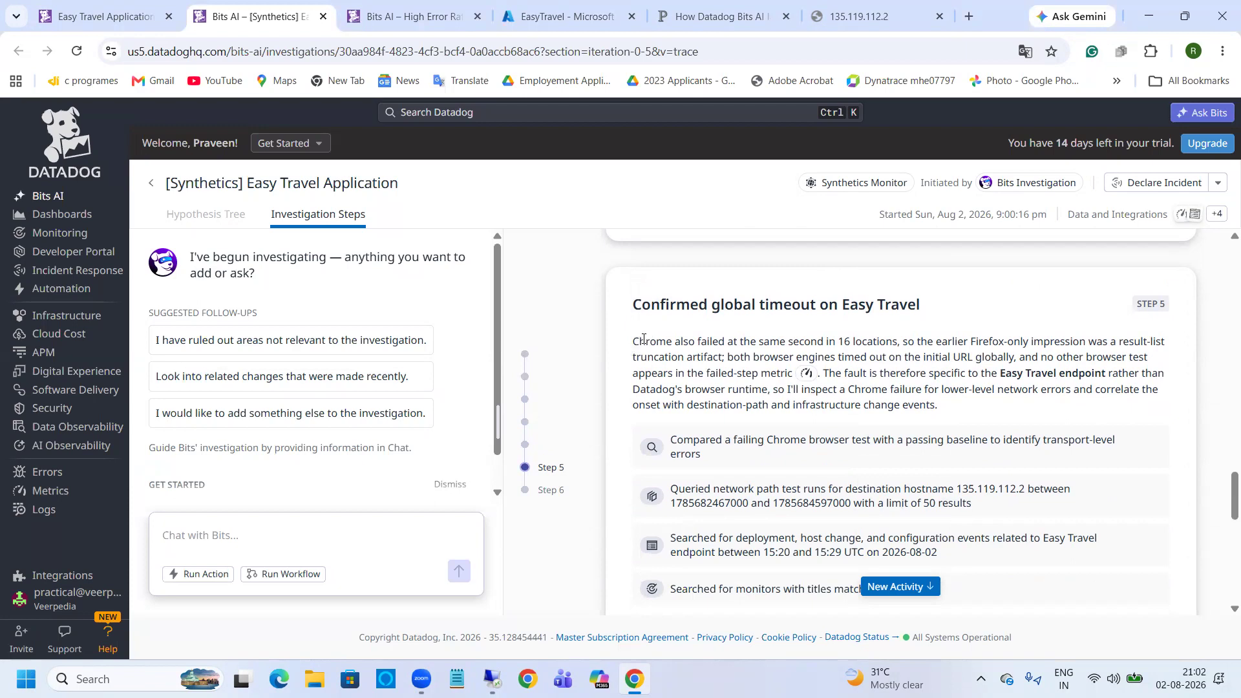
scroll(646, 331, down, 3)
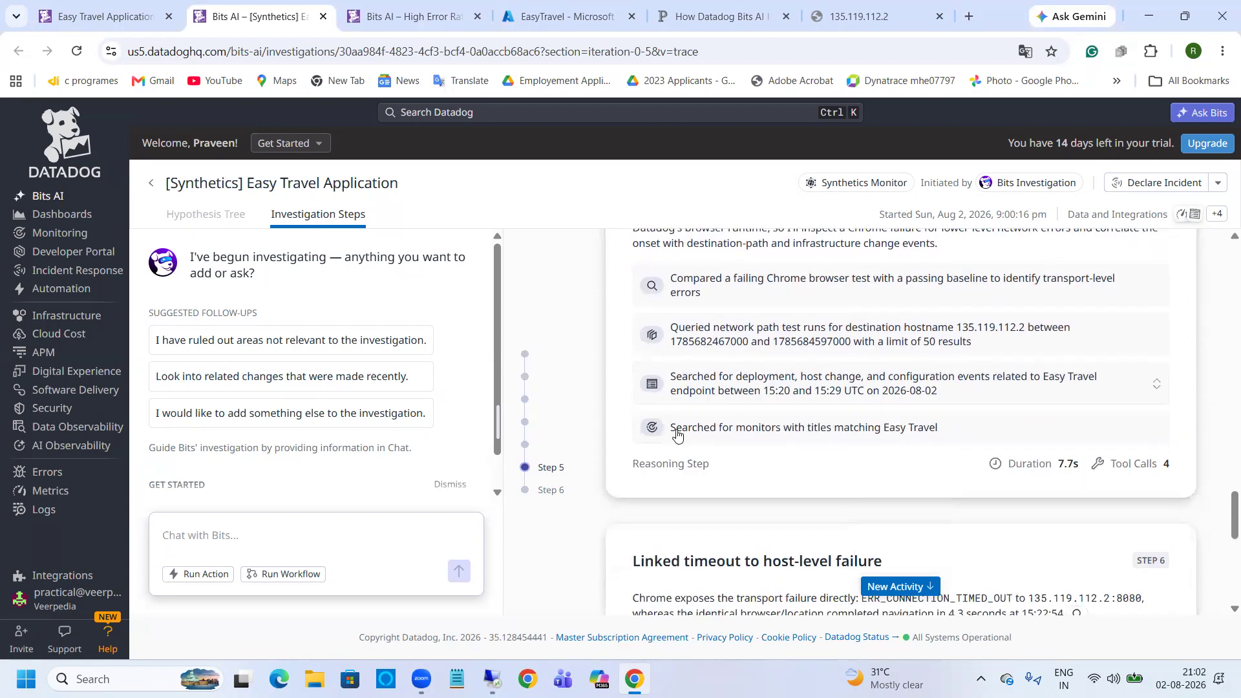
scroll(766, 367, up, 3)
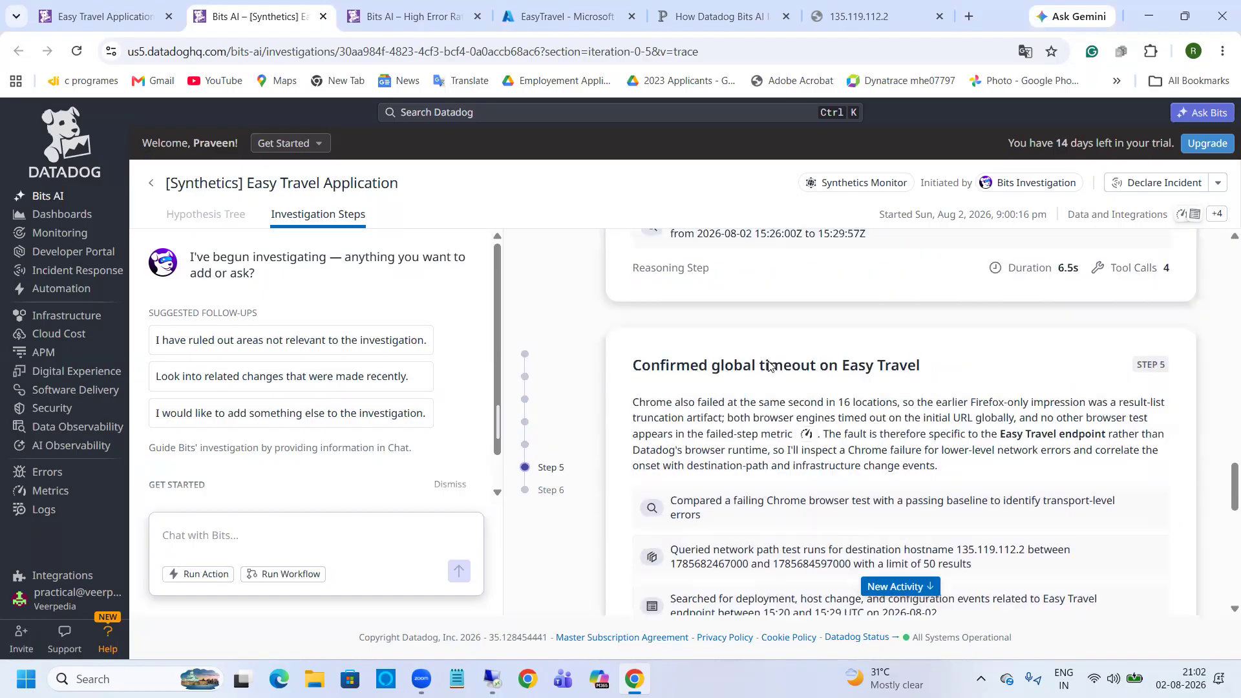
scroll(731, 362, down, 3)
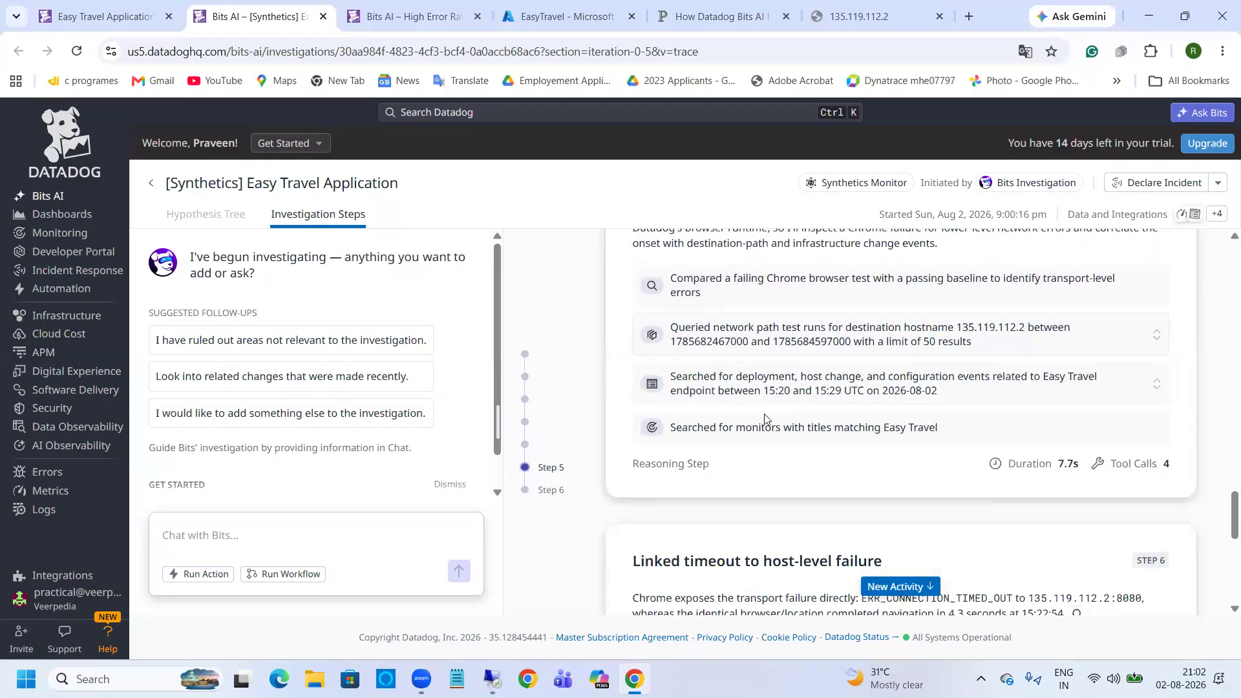
scroll(736, 465, down, 3)
drag(632, 318, 931, 327)
click(727, 361)
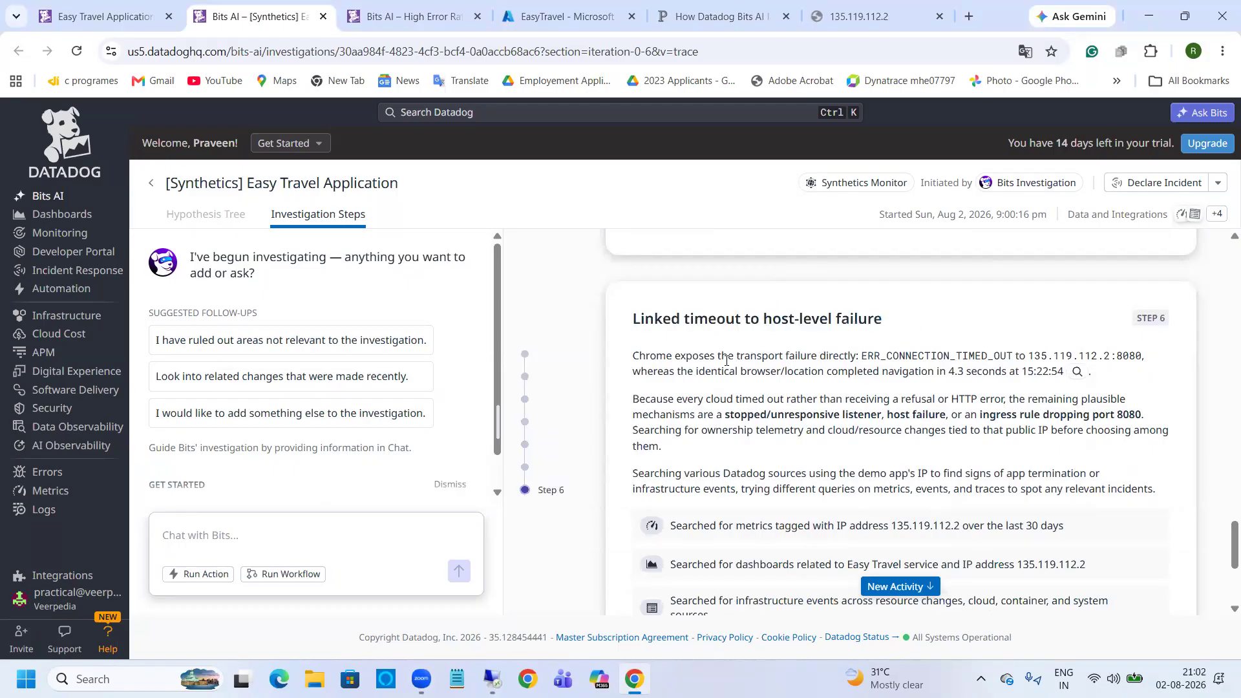
scroll(702, 357, down, 1)
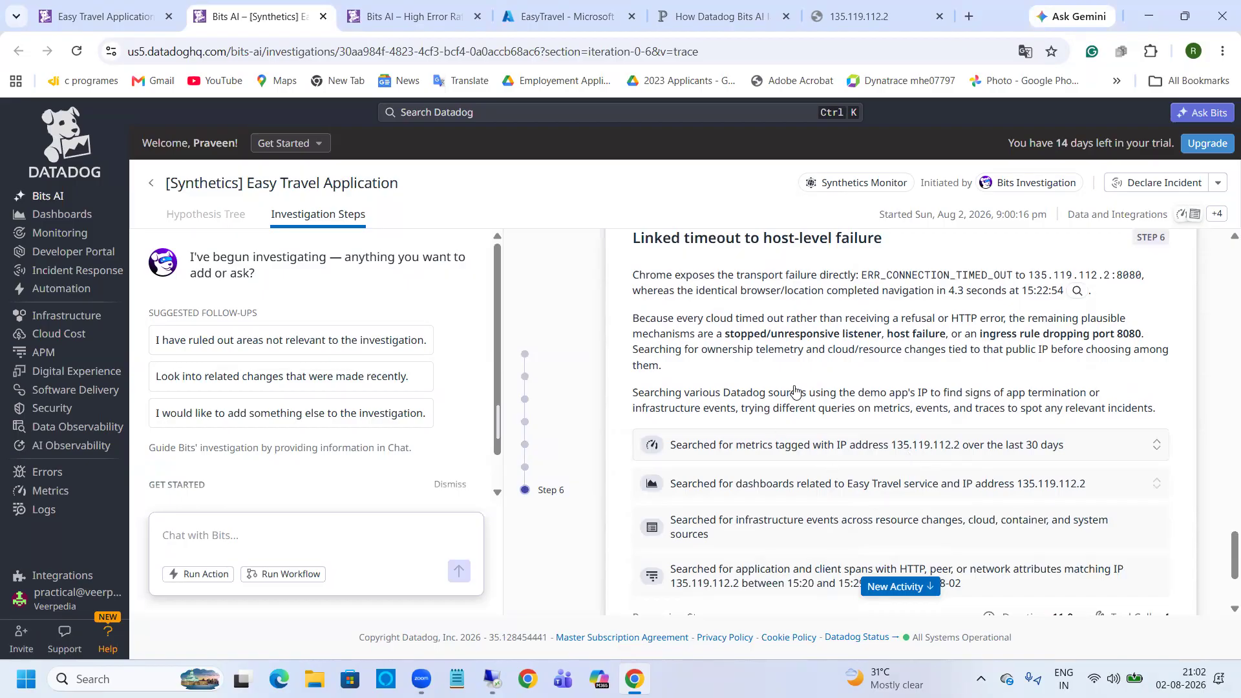
scroll(769, 360, up, 1)
scroll(743, 354, down, 3)
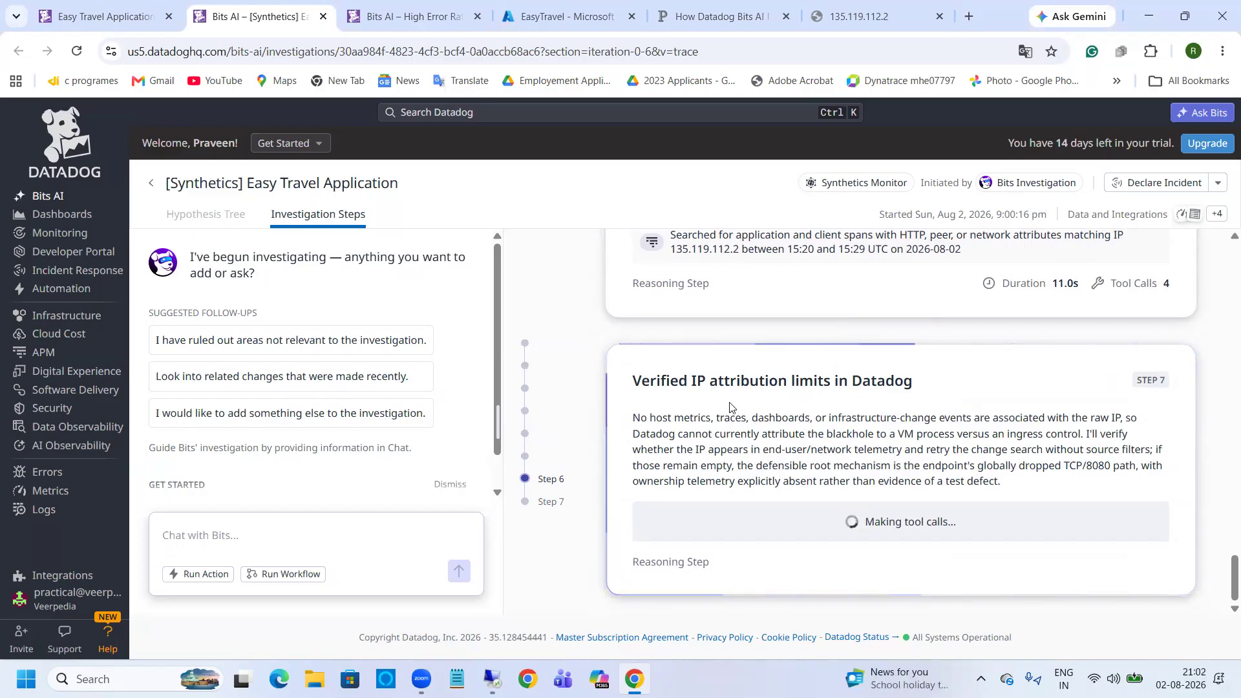
Step: Go back to investigation step 3 and review the findings and tool calls again through to step 8
scroll(720, 439, up, 15)
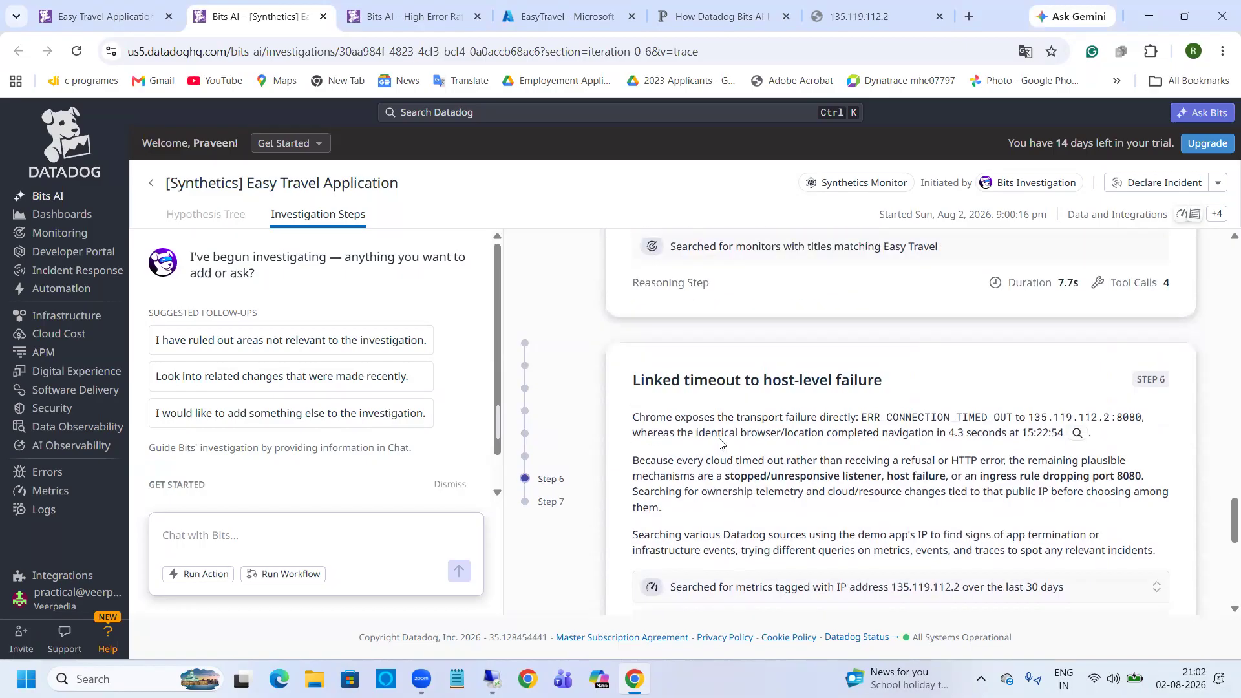
scroll(724, 416, up, 10)
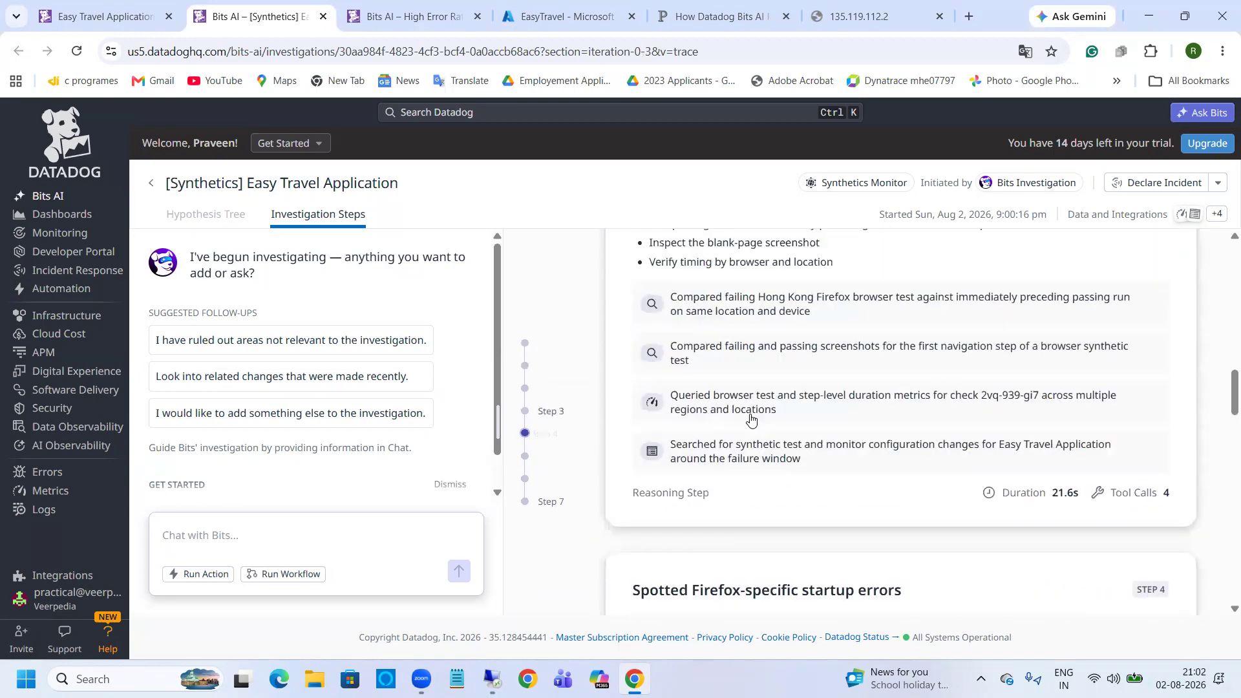
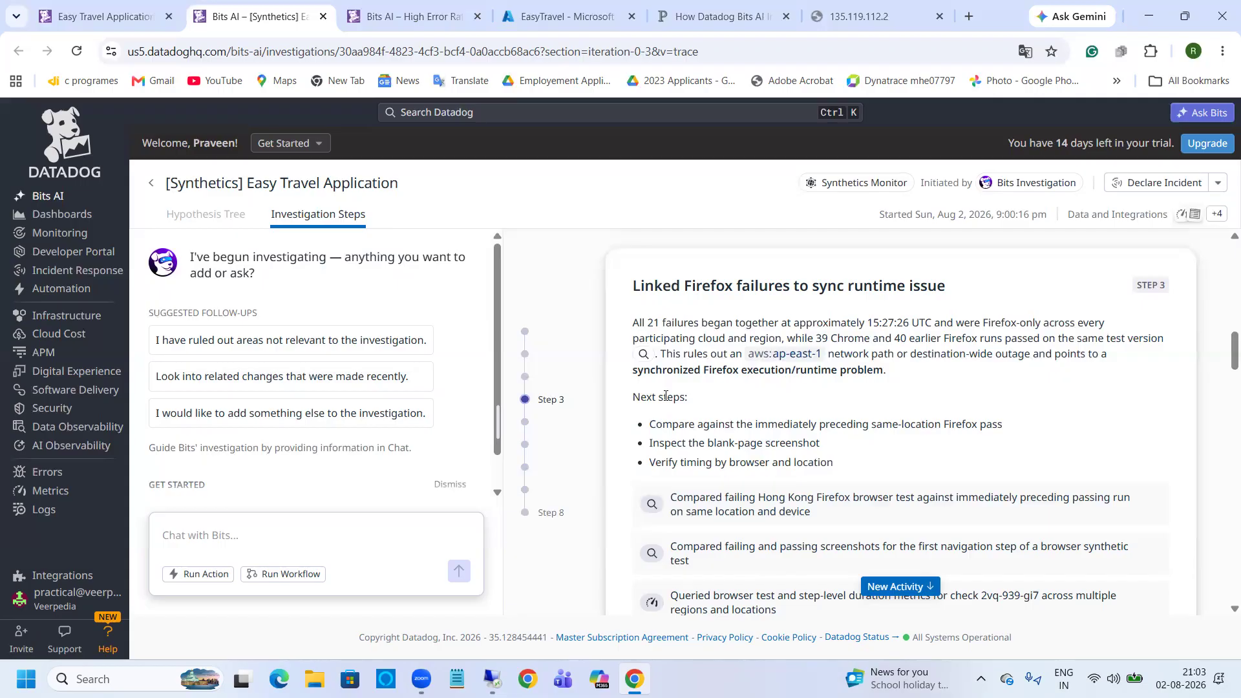
scroll(904, 322, down, 10)
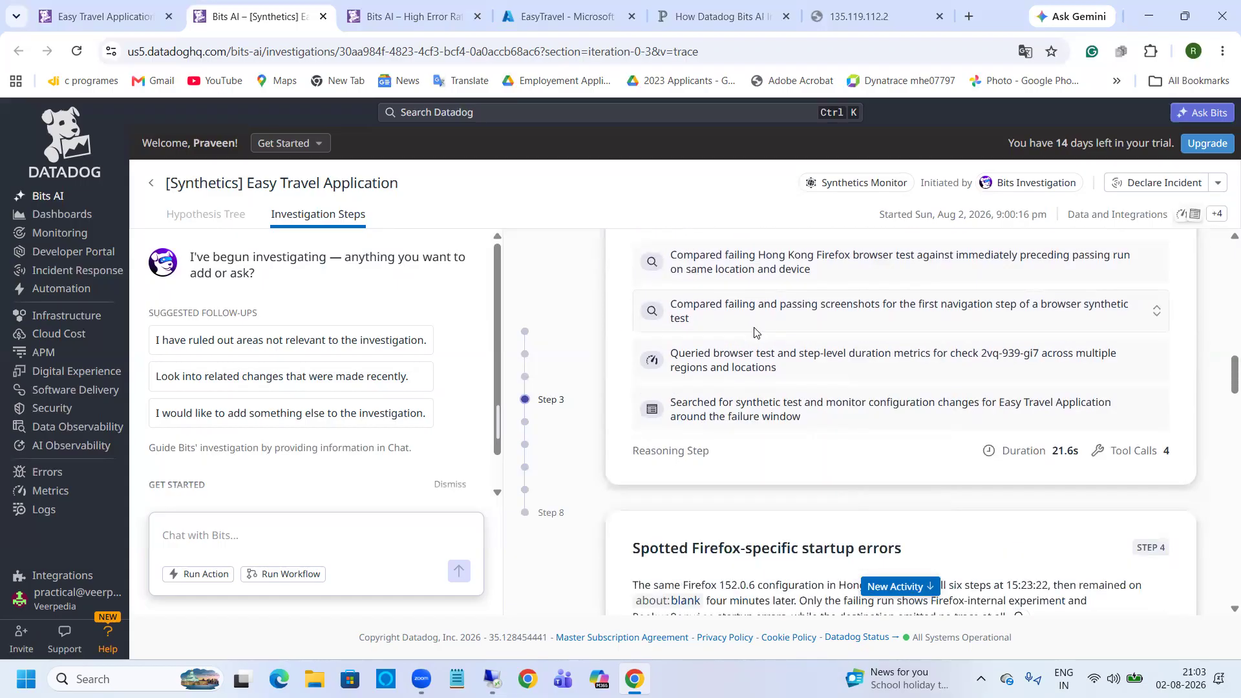
scroll(789, 420, down, 5)
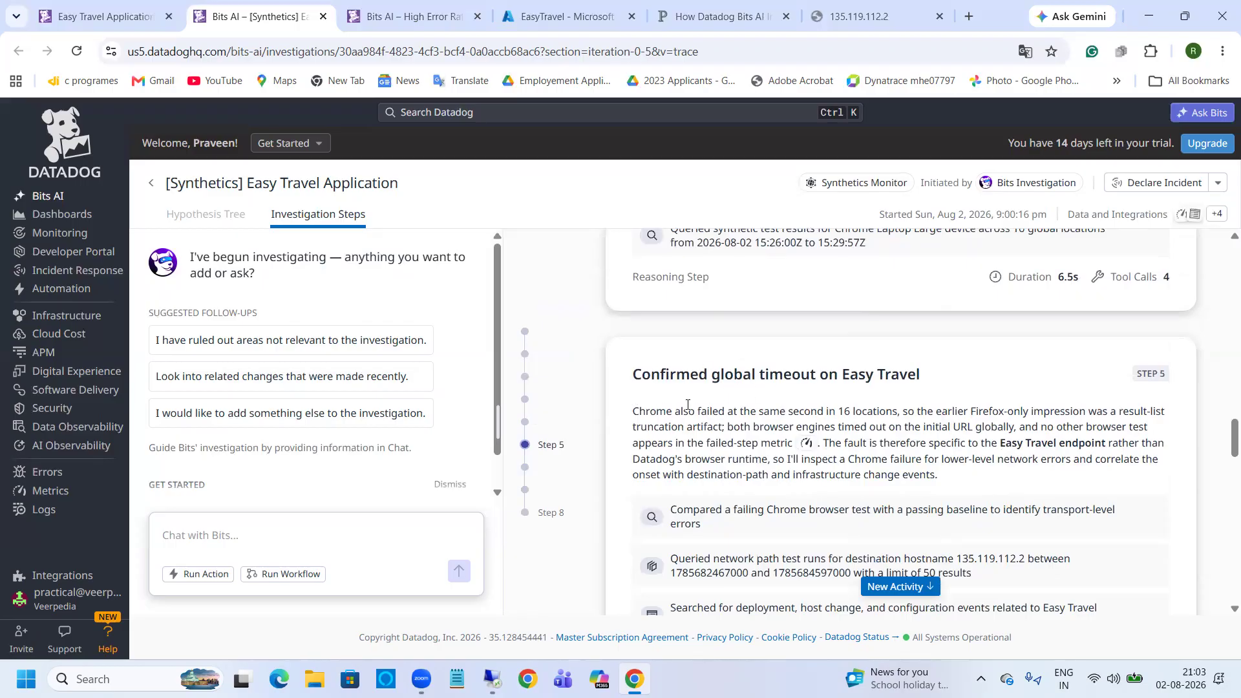
scroll(688, 404, down, 2)
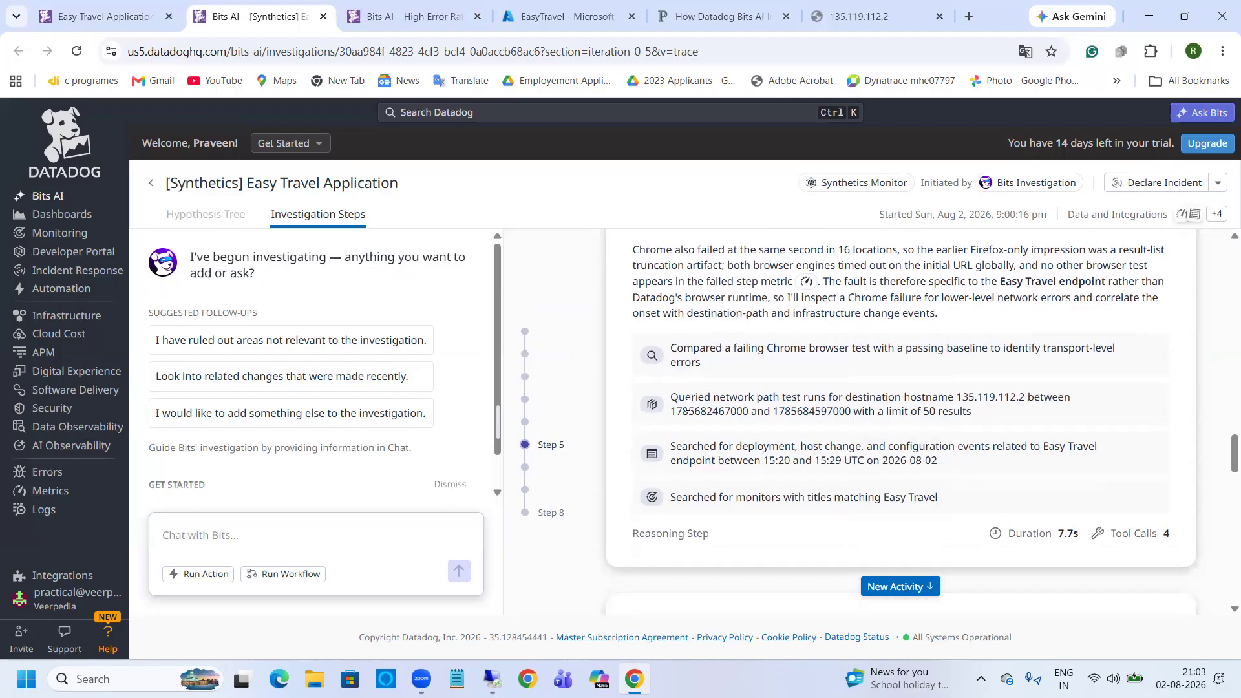
scroll(776, 413, up, 1)
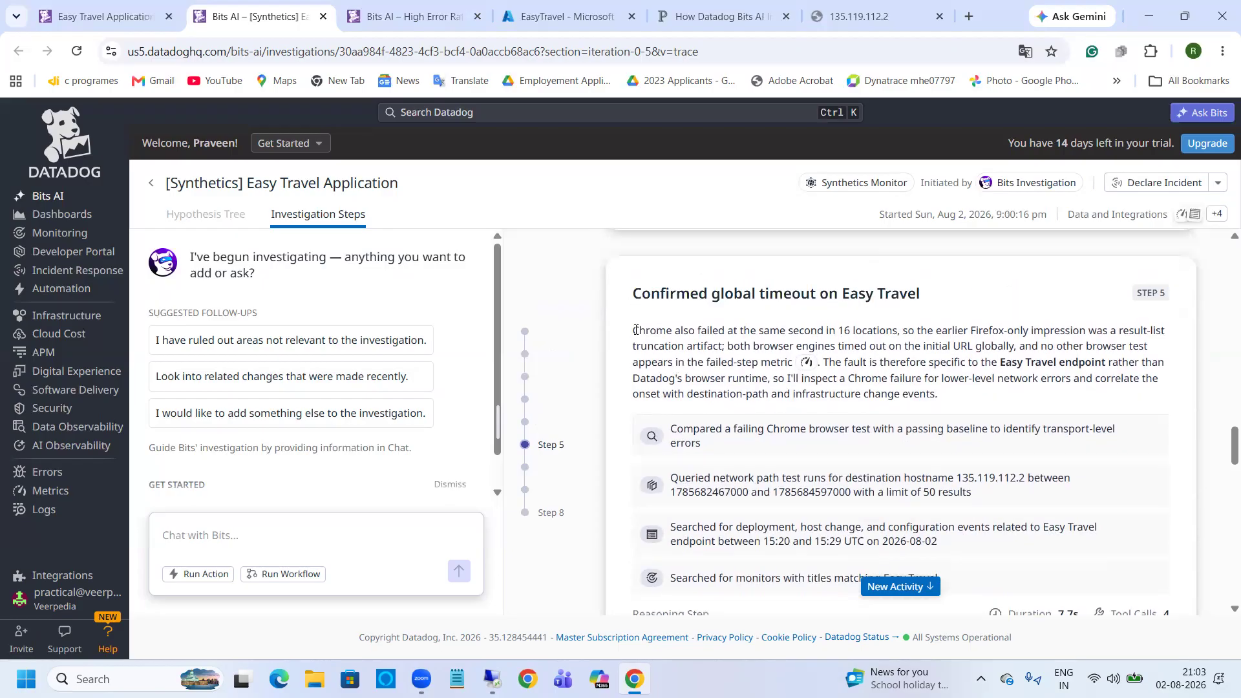
drag(630, 297, 862, 296)
scroll(705, 365, down, 5)
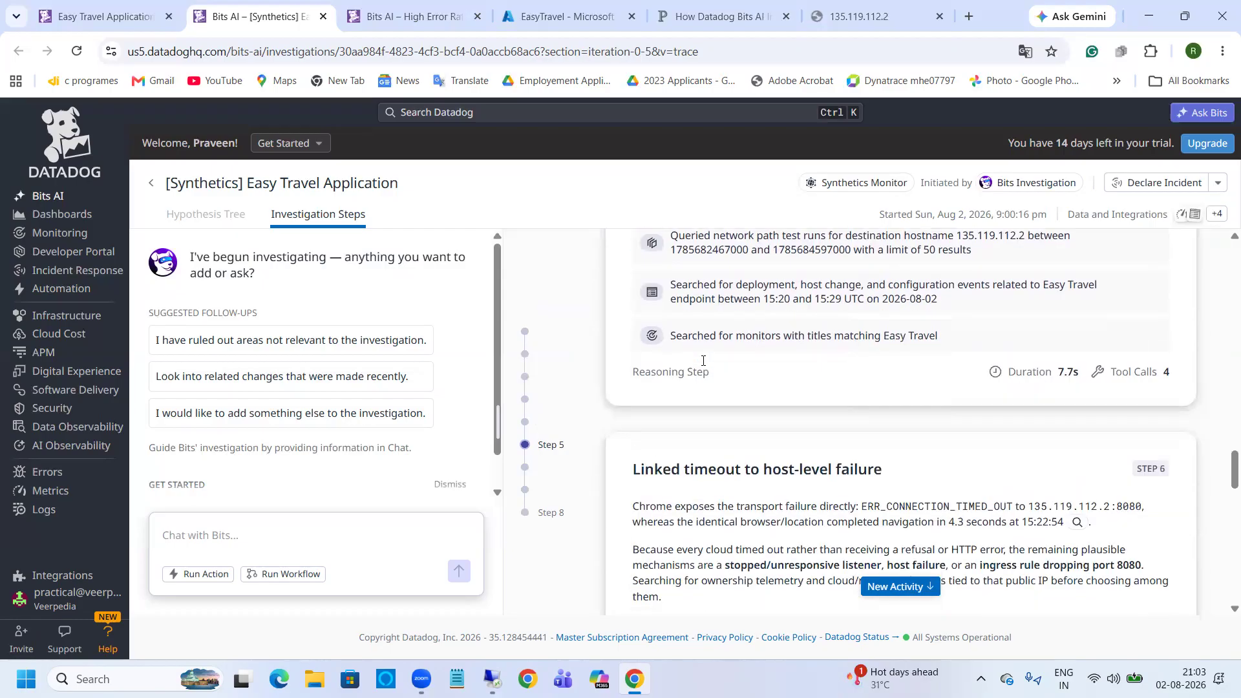
scroll(705, 365, down, 8)
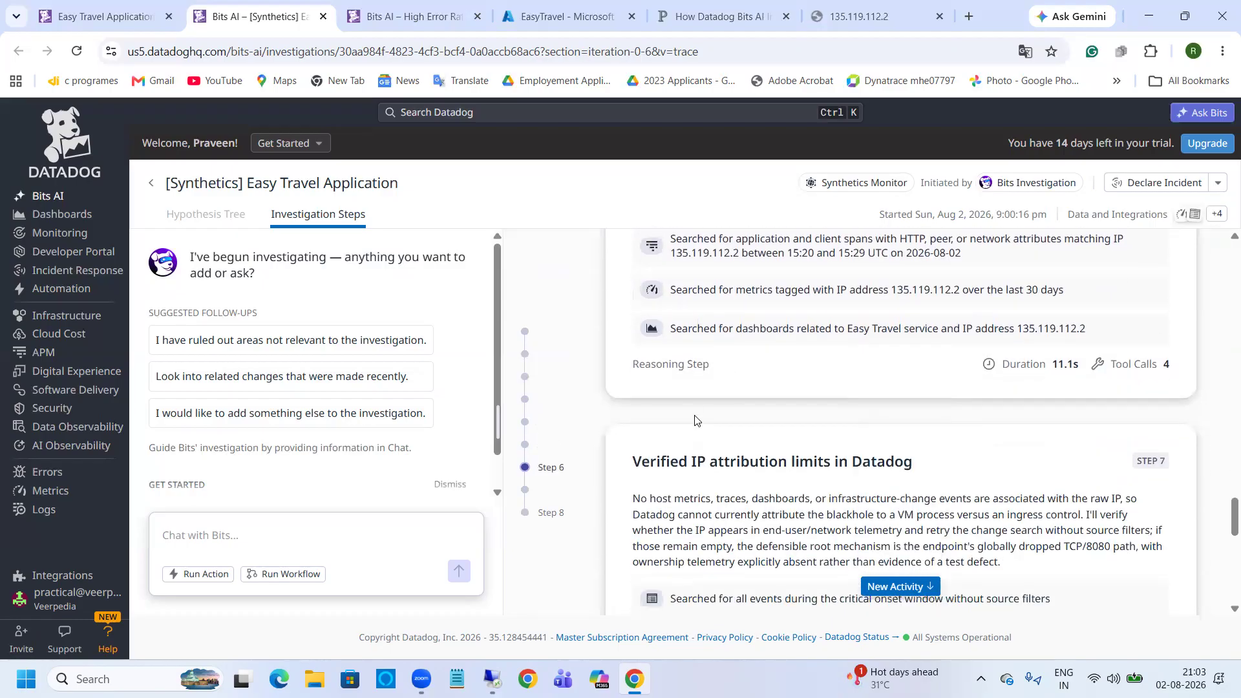
scroll(708, 410, down, 3)
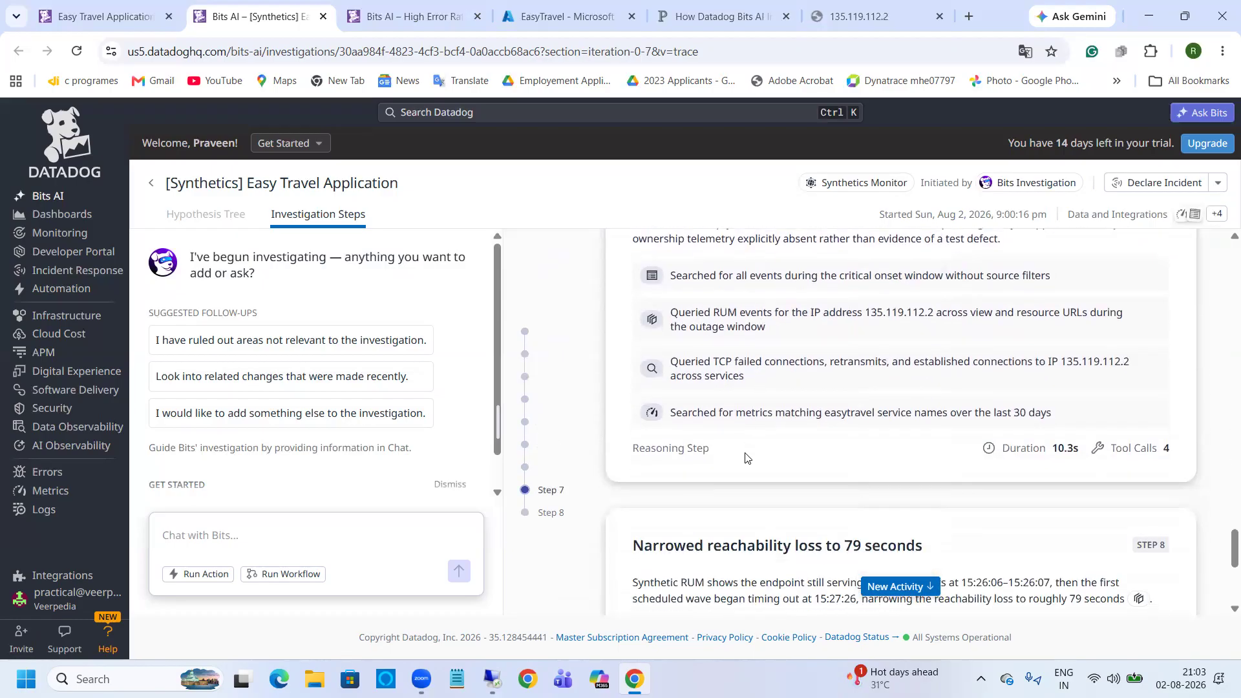
Step: Examine investigation steps 8 and 9 on the narrowed reachability loss and the TCP/8080 blackhole, continuing to the conclusion
scroll(705, 426, down, 4)
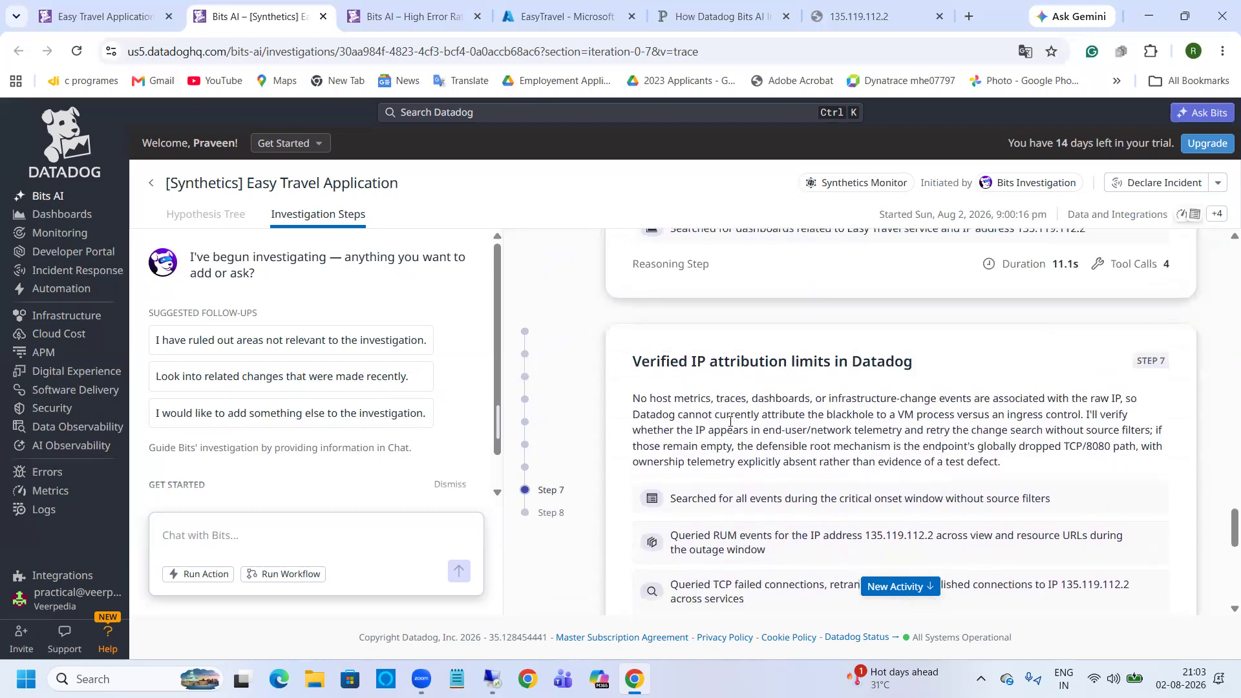
scroll(730, 421, down, 3)
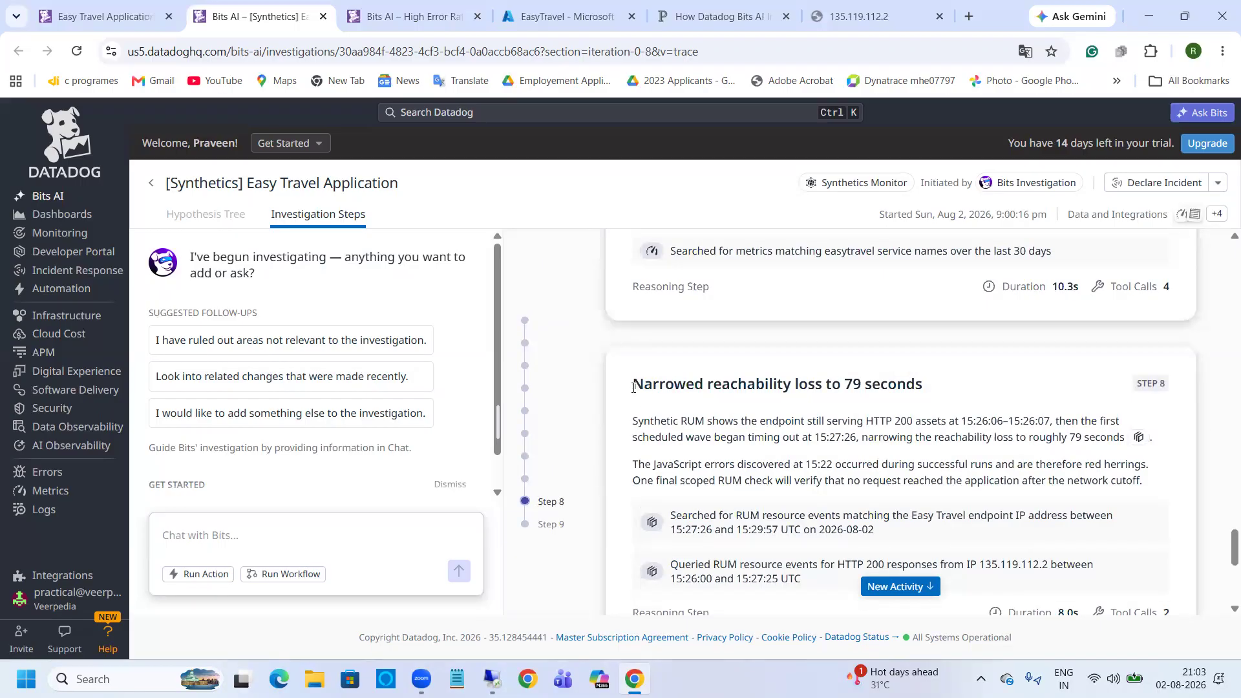
scroll(717, 385, down, 1)
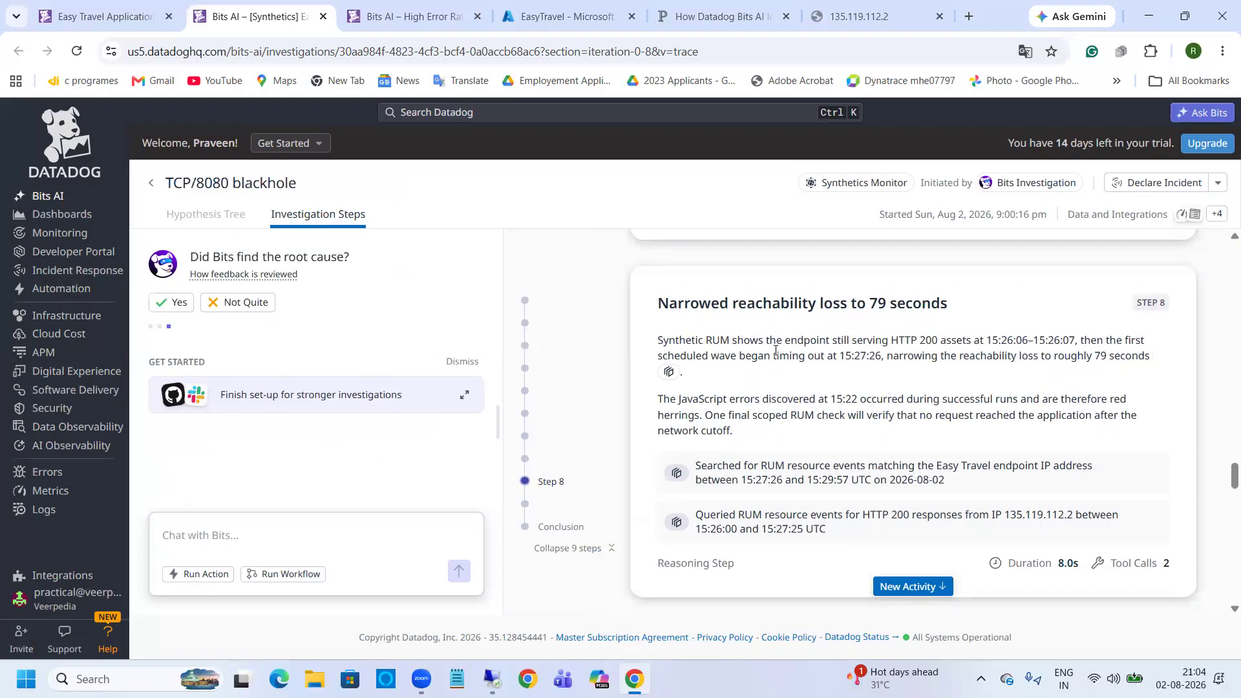
scroll(772, 347, down, 6)
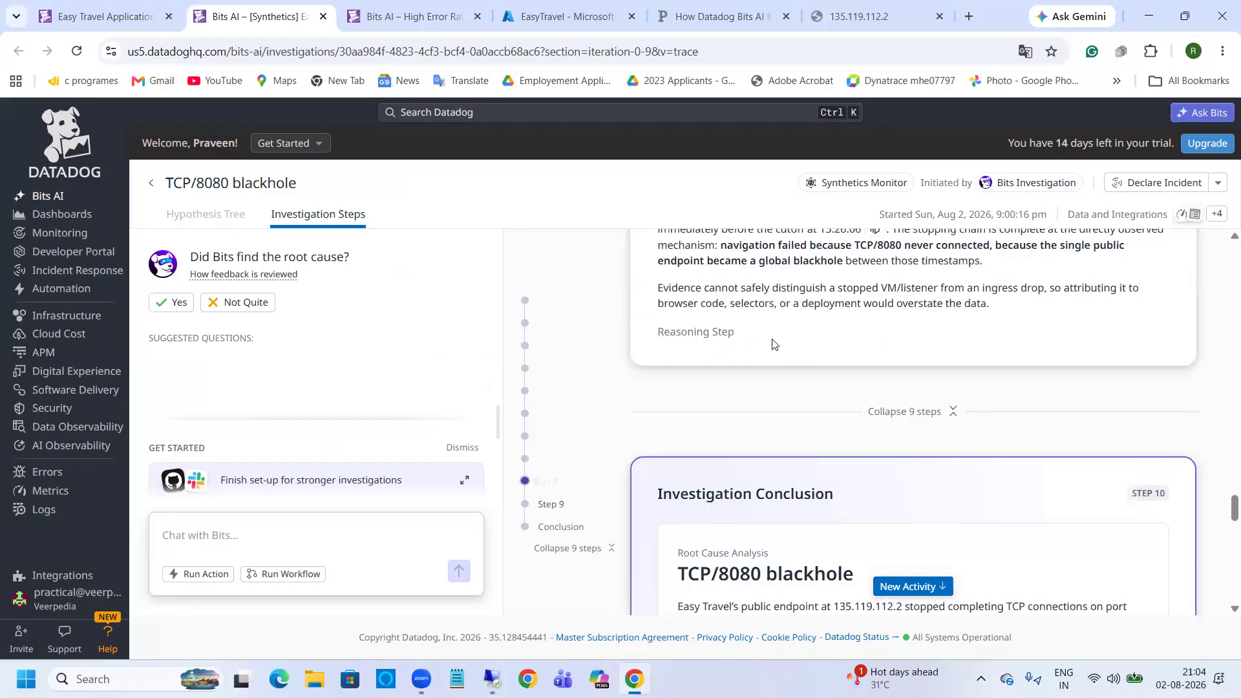
scroll(734, 368, up, 1)
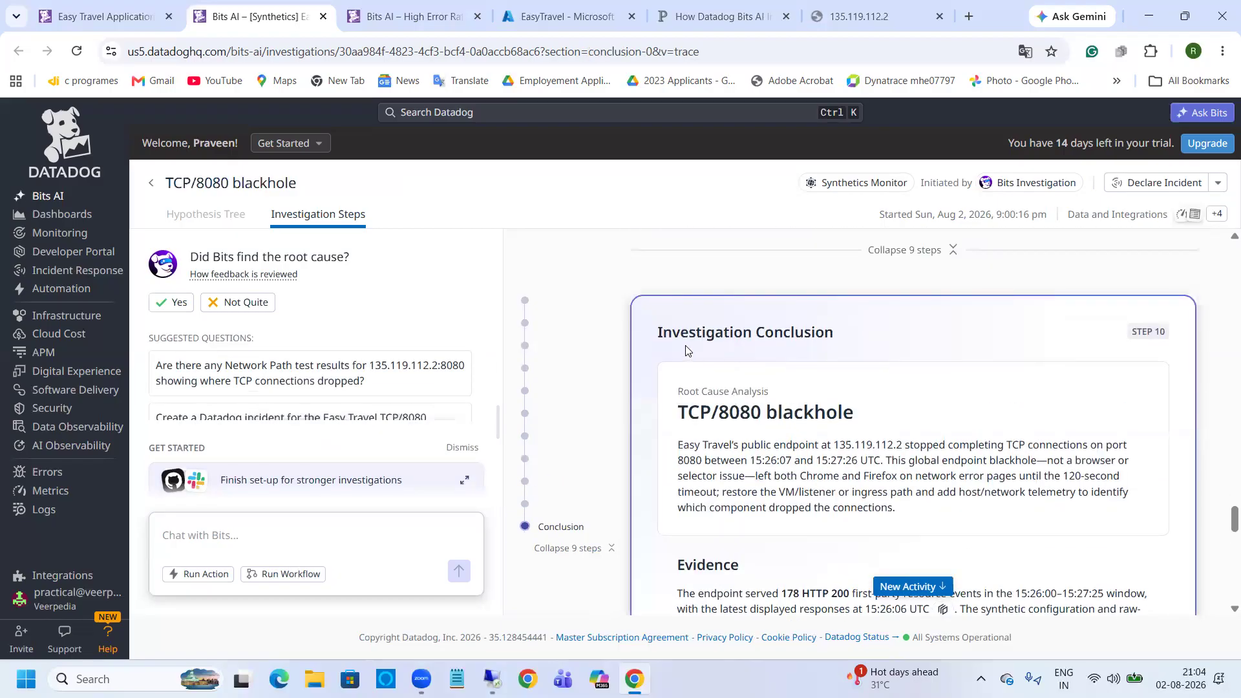
Step: Read the Root Cause Analysis of the TCP/8080 blackhole in the Investigation Conclusion
drag(657, 332, 862, 334)
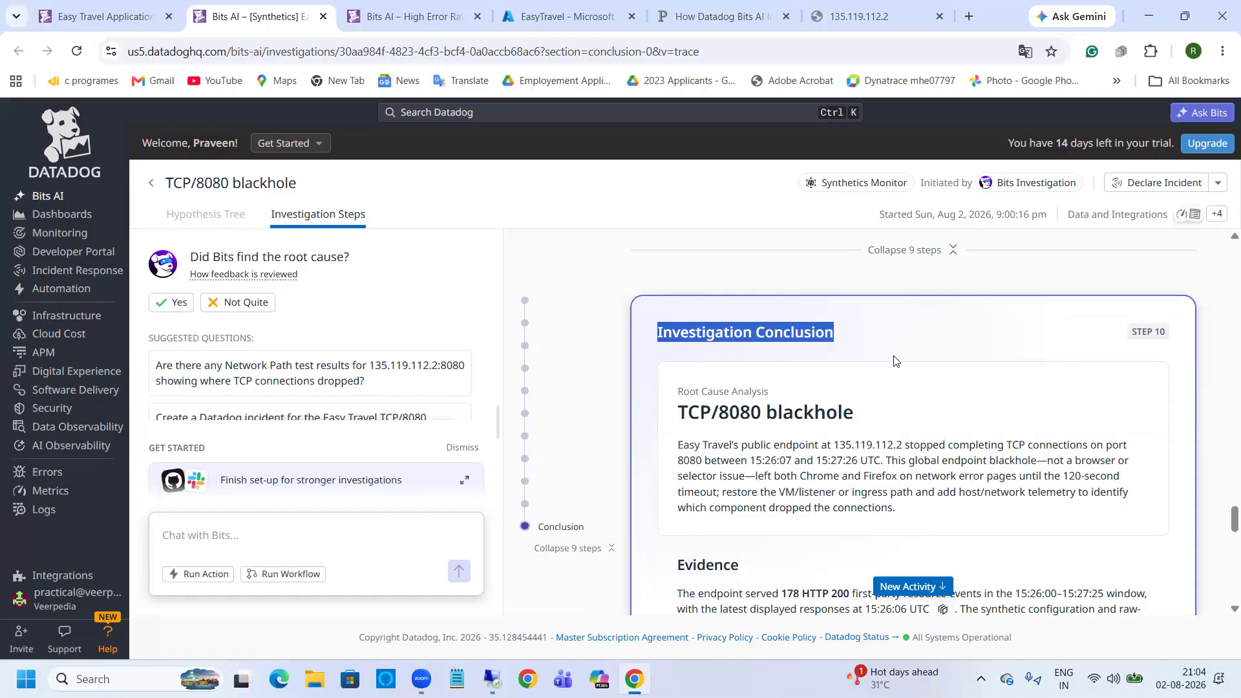
click(902, 381)
scroll(902, 381, down, 1)
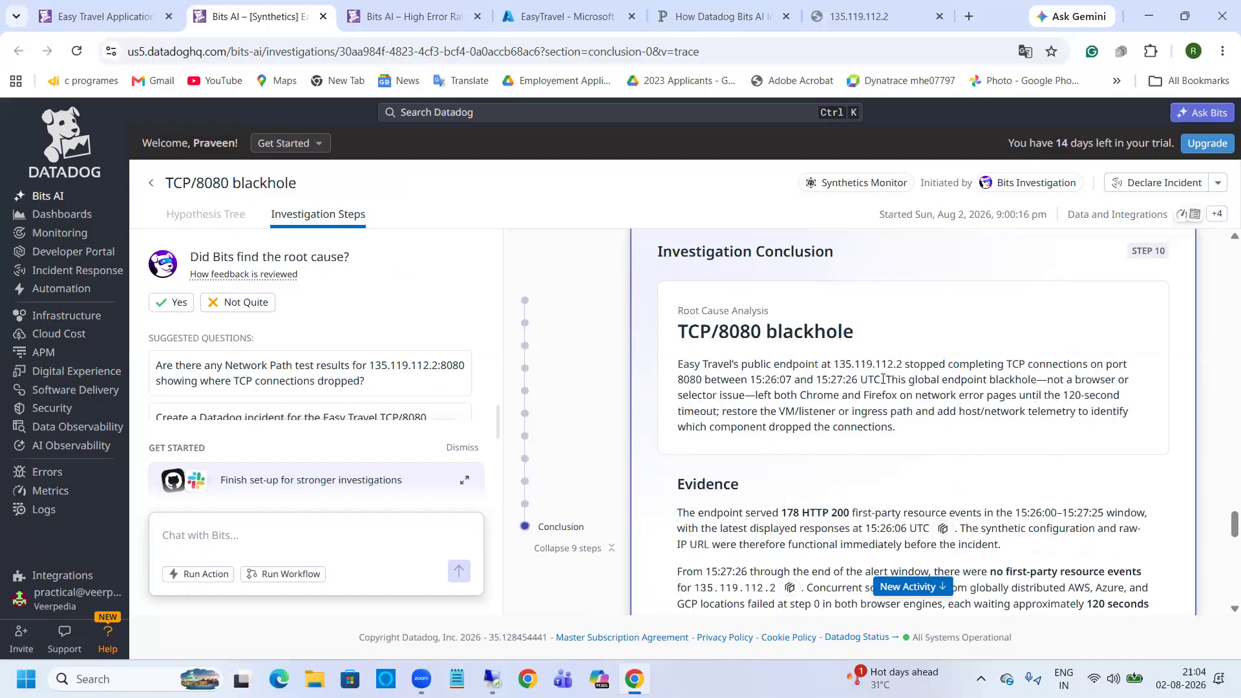
drag(679, 363, 808, 364)
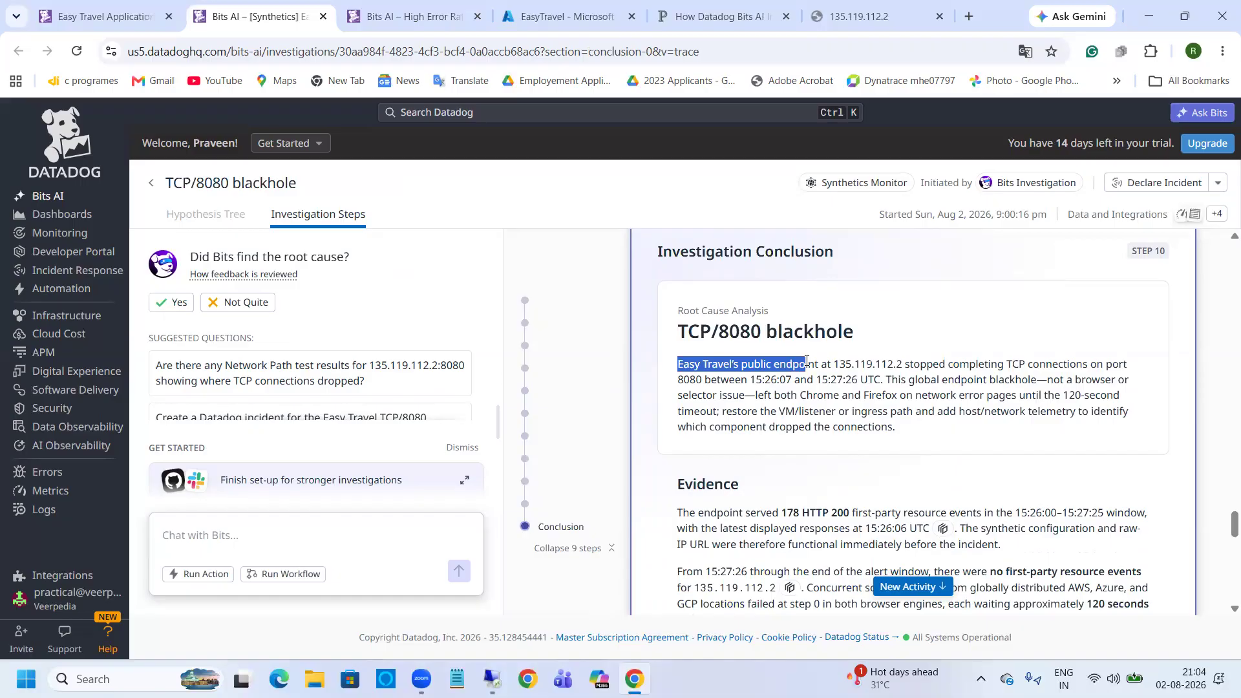
click(850, 379)
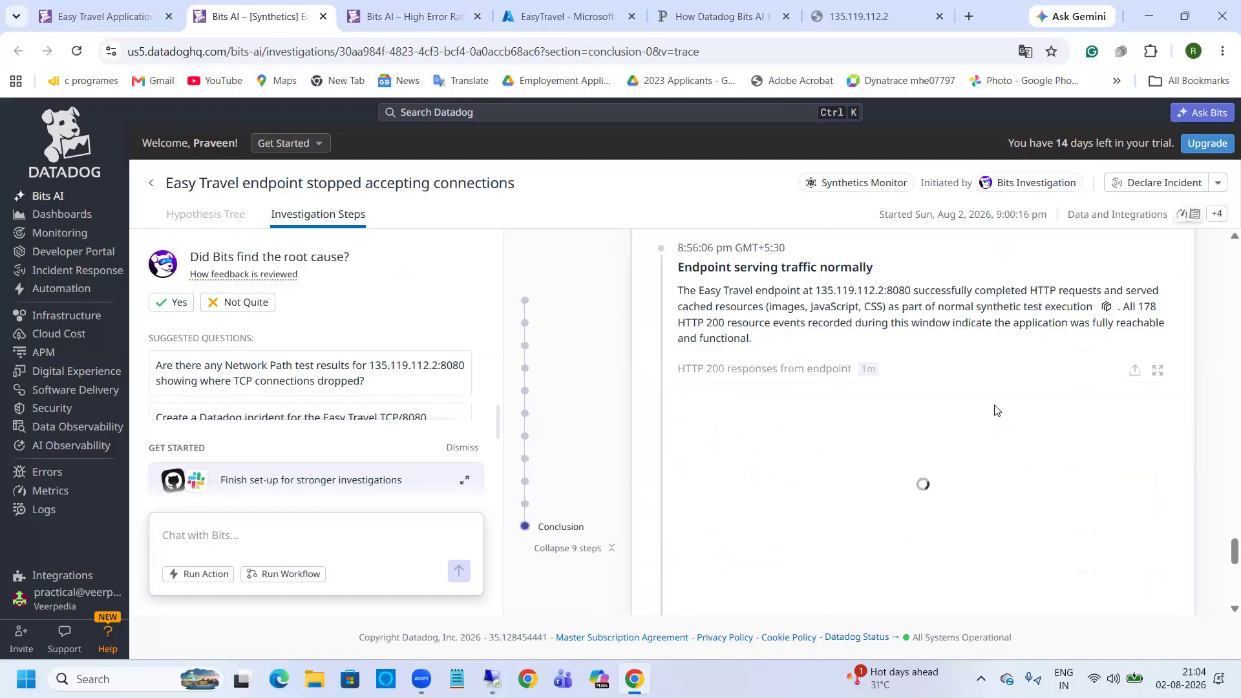
Step: Look back over investigation steps 8 and 9 and the updated conclusion, and collapse the nine investigation steps
scroll(1017, 414, up, 10)
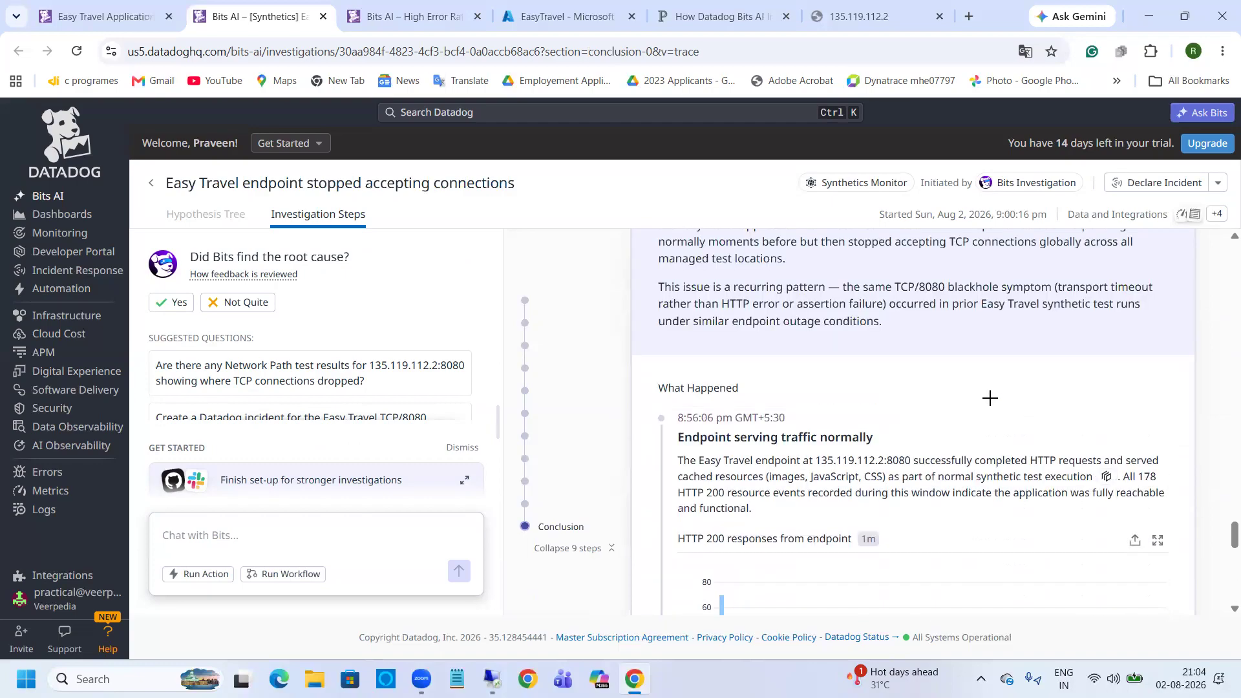
scroll(969, 398, up, 10)
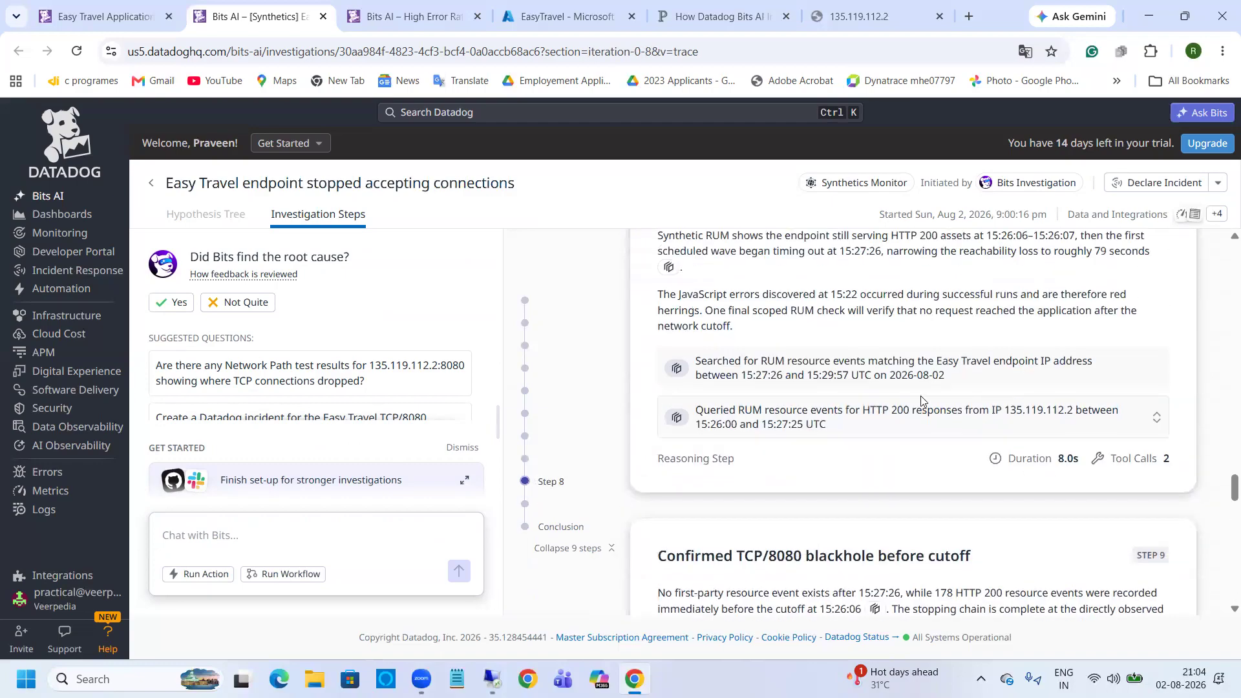
scroll(920, 401, down, 15)
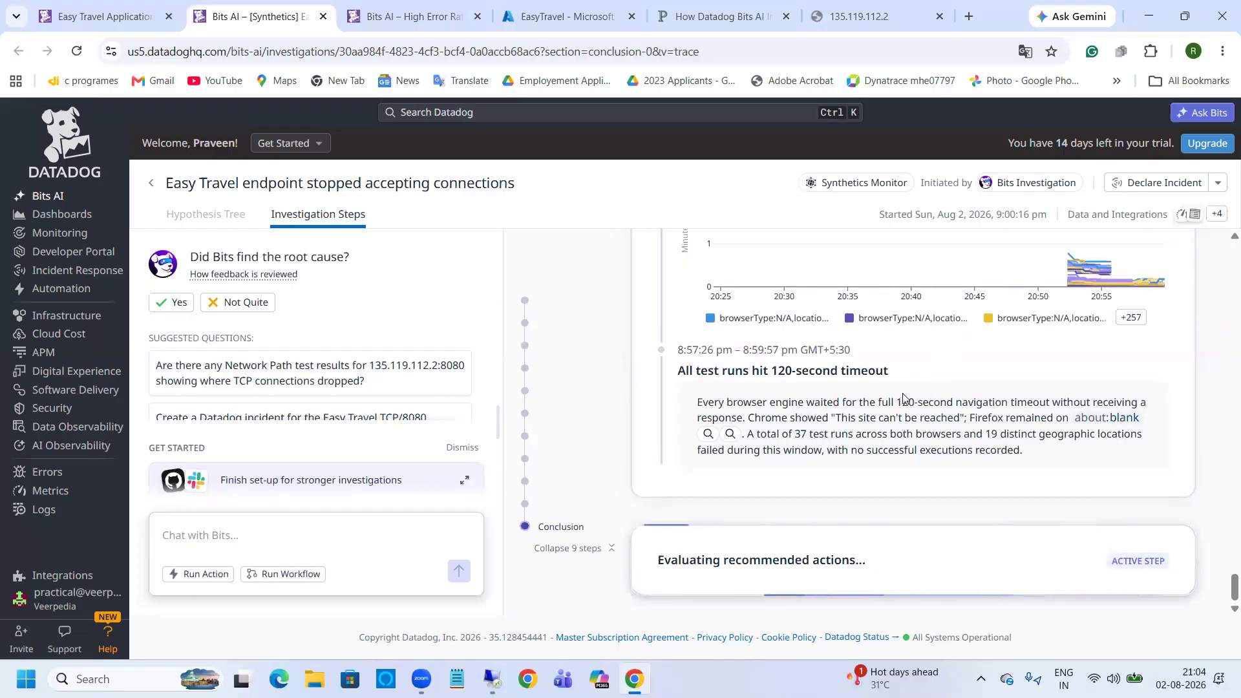
scroll(935, 431, up, 9)
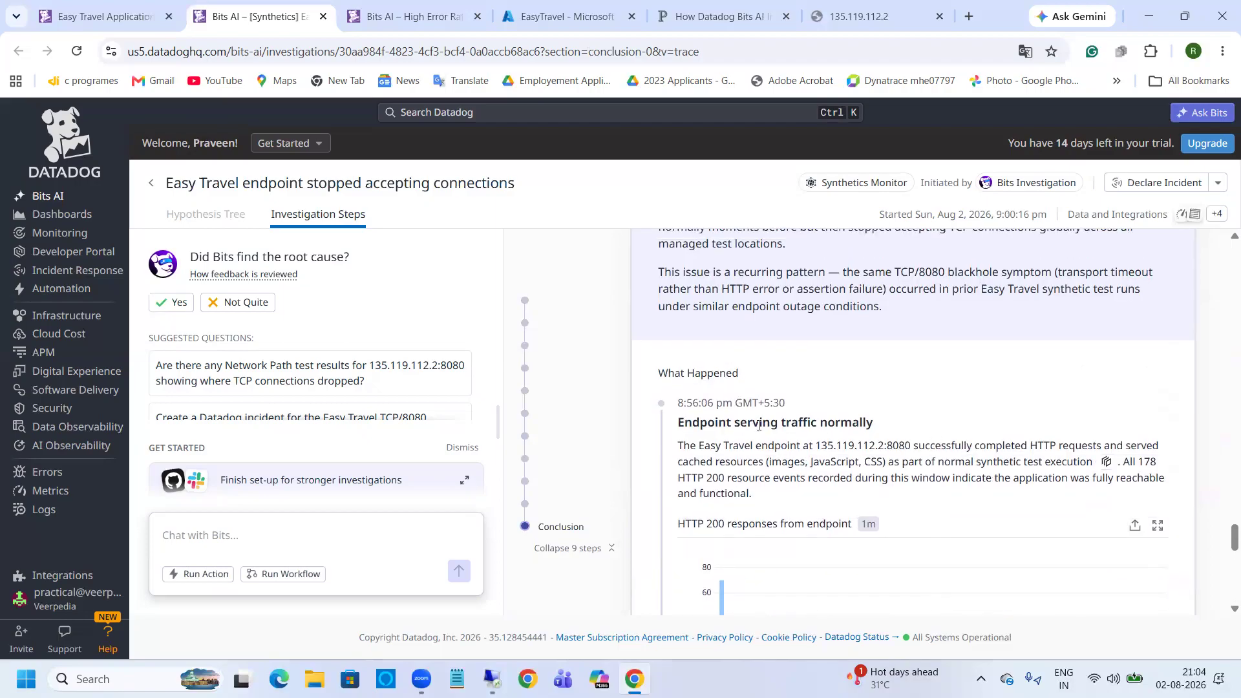
scroll(758, 425, up, 4)
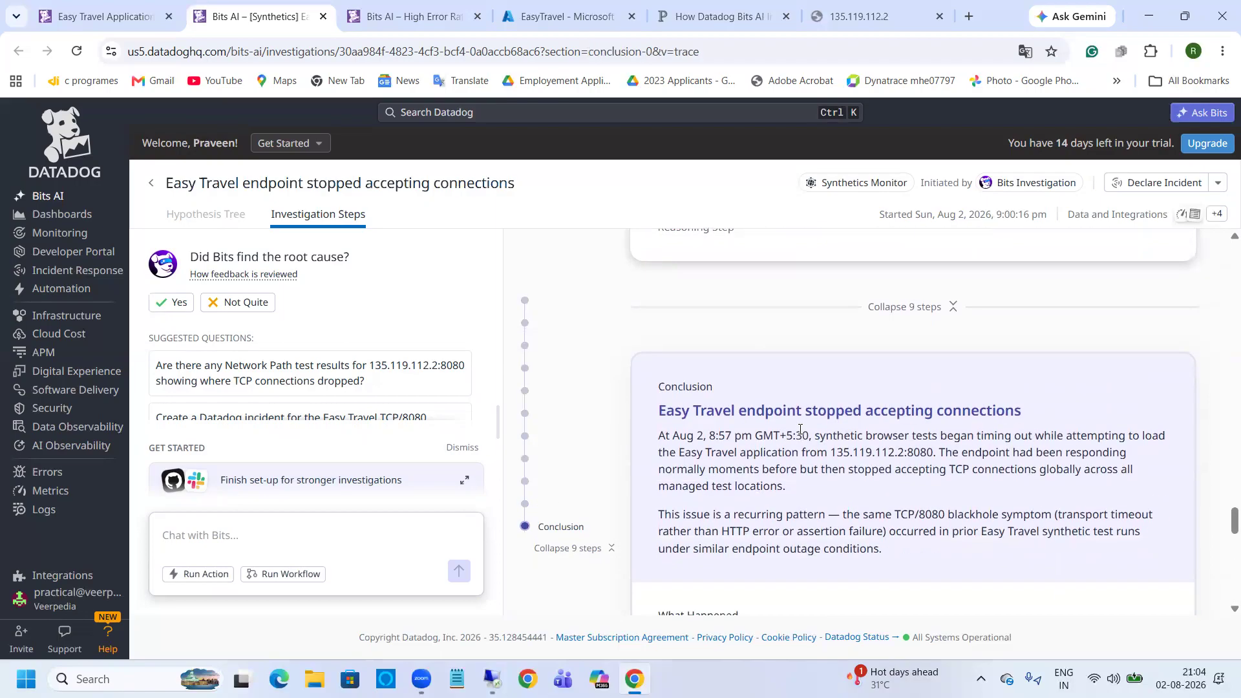
scroll(800, 429, up, 6)
scroll(897, 393, down, 5)
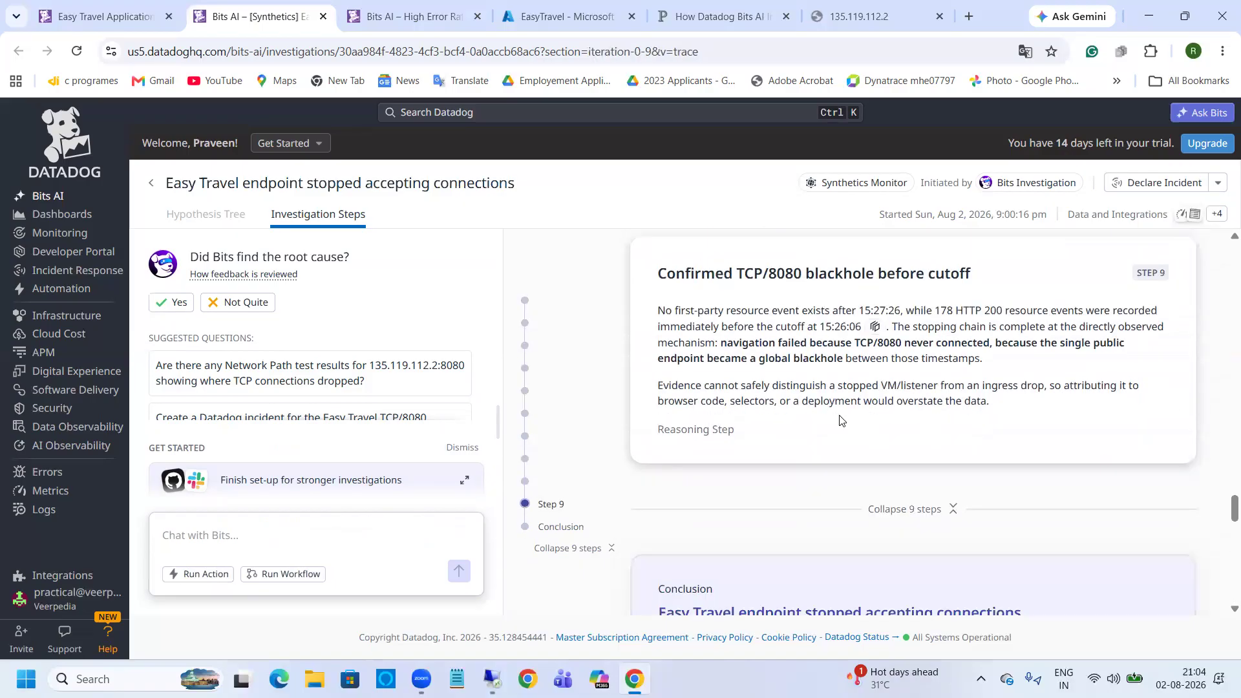
click(897, 390)
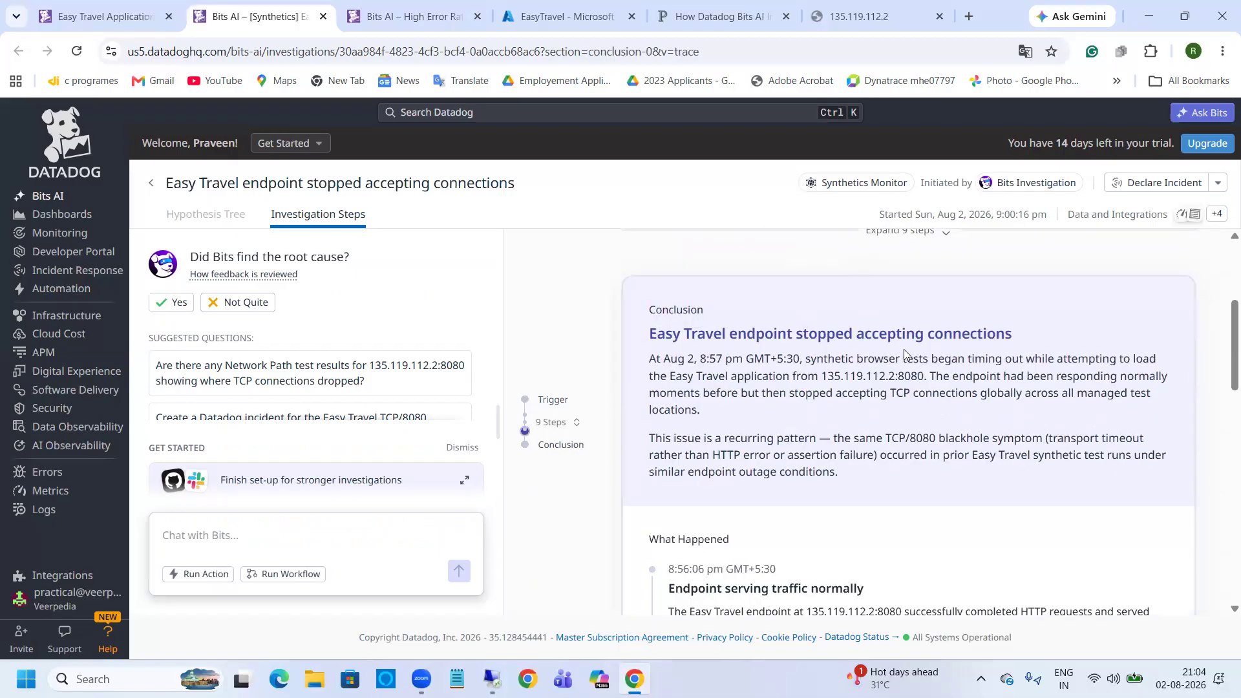
Step: Read the conclusion's paragraphs on the browser test timeouts for 135.119.112.2:8080 and on whether the issue is recurring
scroll(786, 376, down, 2)
scroll(769, 394, up, 3)
drag(650, 364, 928, 356)
click(839, 370)
drag(792, 377, 929, 376)
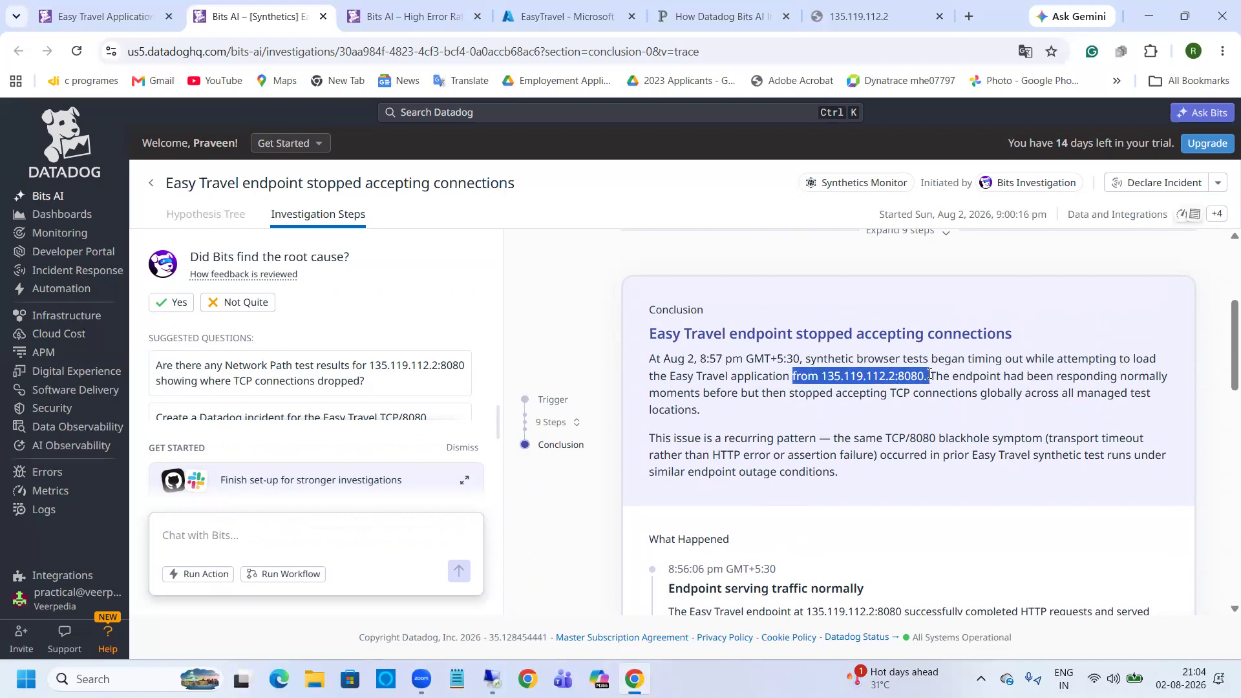
click(895, 411)
scroll(757, 377, down, 1)
drag(649, 357, 819, 354)
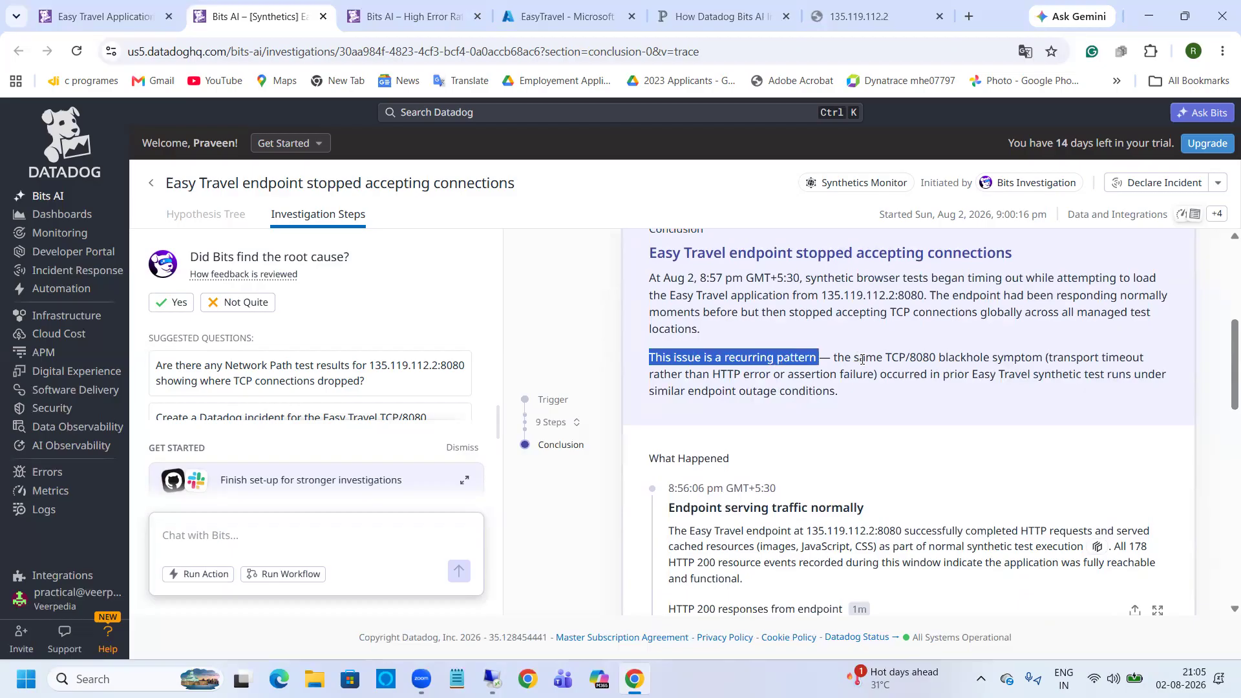
click(862, 359)
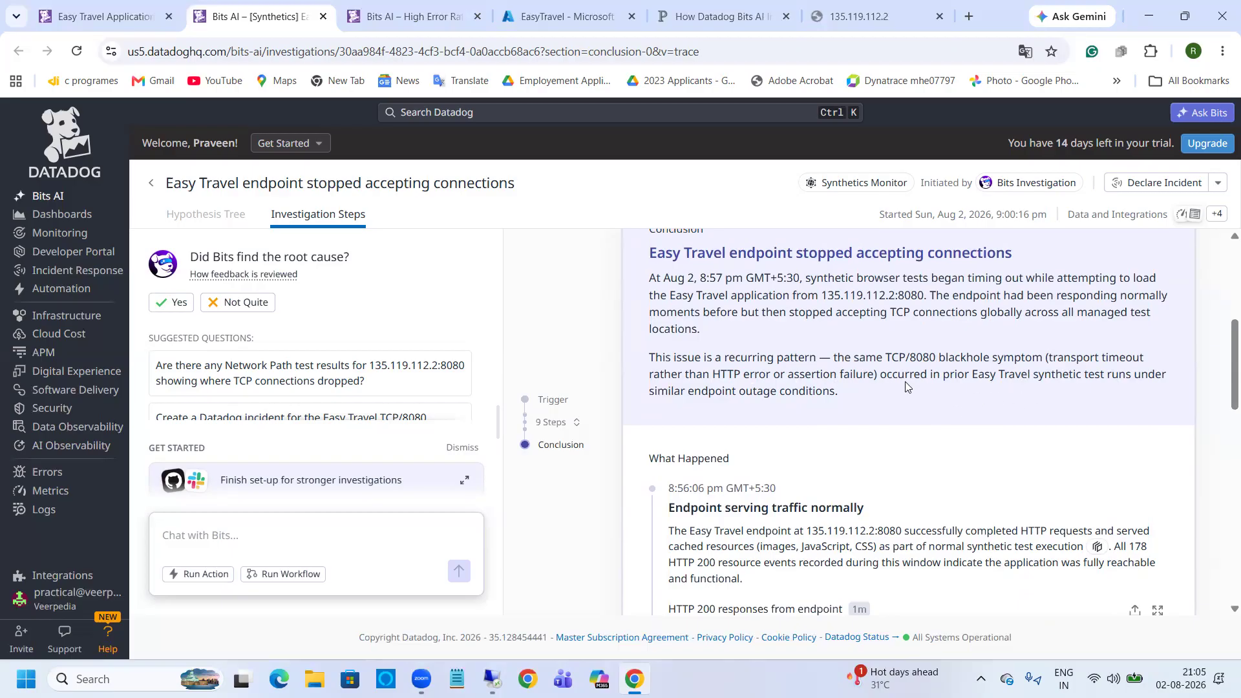
Step: Examine the What Happened timeline, including the HTTP 200 responses chart, the test step duration chart and the 120-second timeout entry
scroll(929, 352, down, 4)
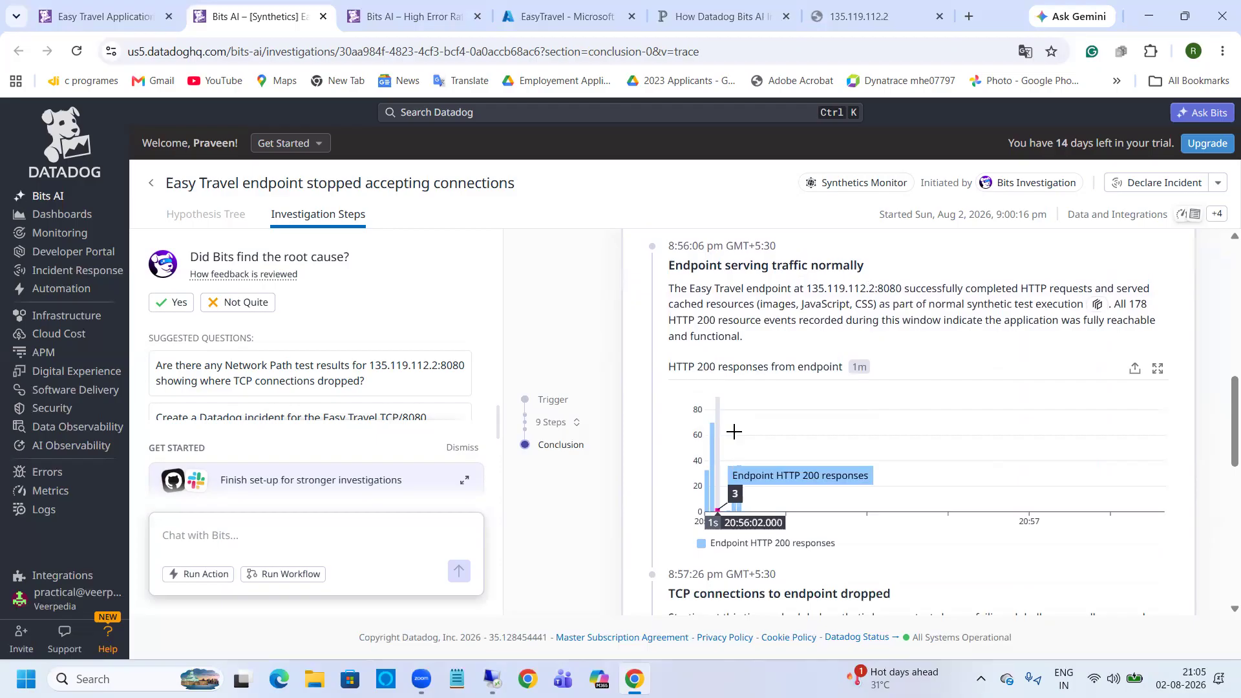
scroll(802, 394, down, 3)
scroll(719, 428, down, 3)
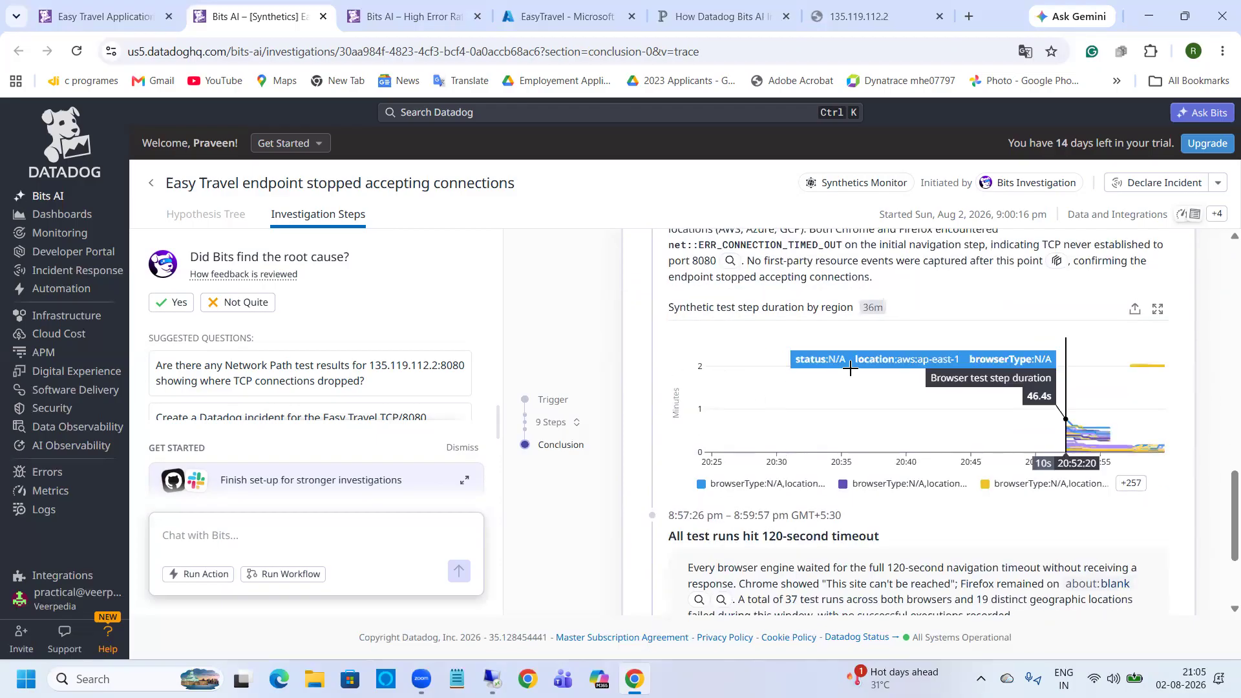
scroll(750, 413, down, 2)
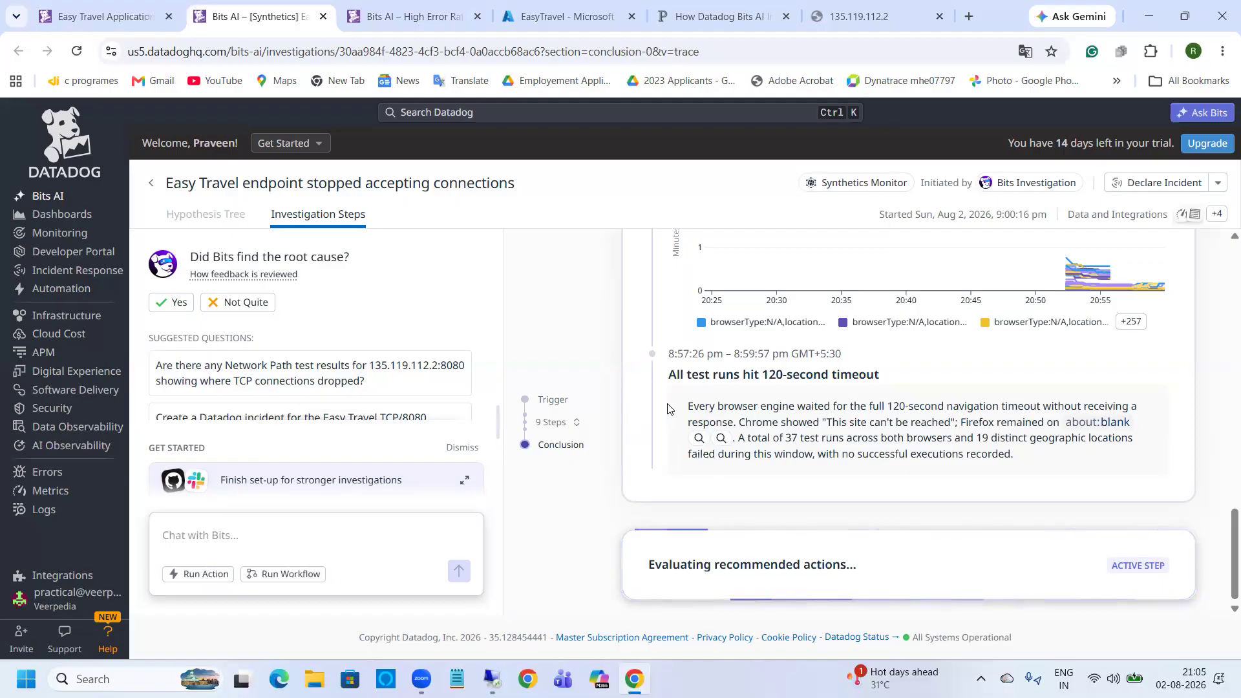
Step: Reread the timeline entry on TCP connections to the endpoint being dropped, and check the recommended actions and suggested questions
scroll(669, 411, up, 5)
scroll(672, 412, up, 2)
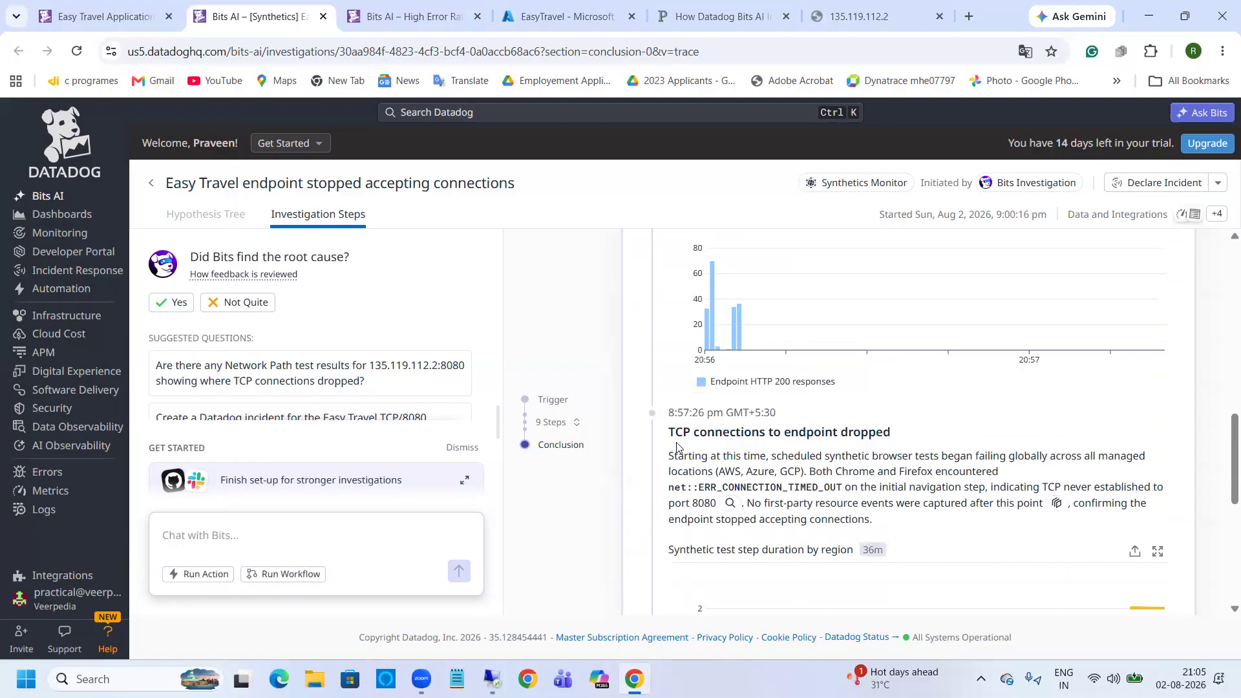
drag(667, 460, 910, 501)
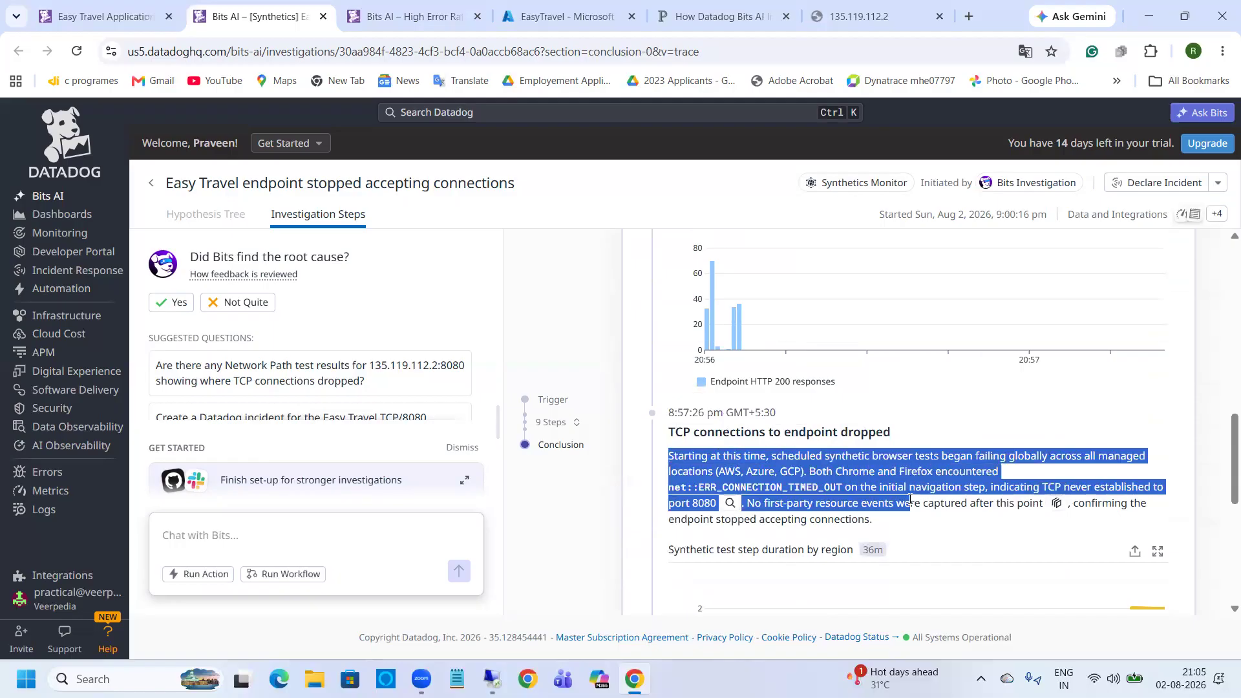
click(871, 525)
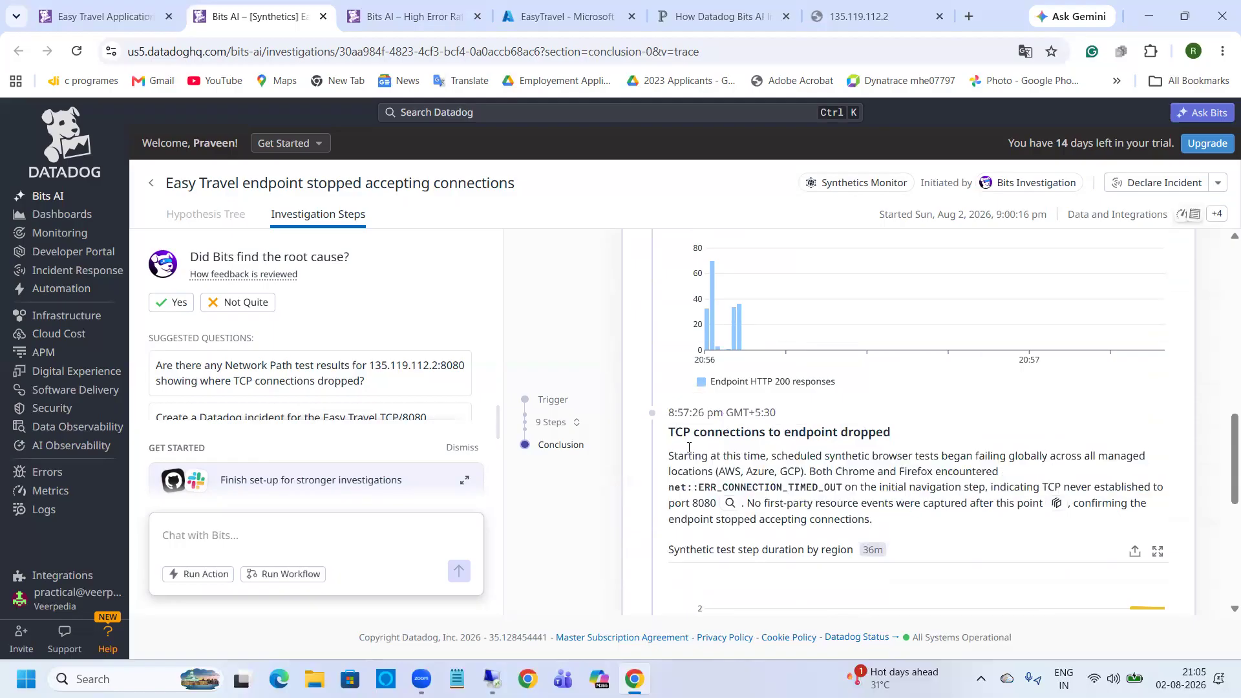
scroll(688, 447, down, 1)
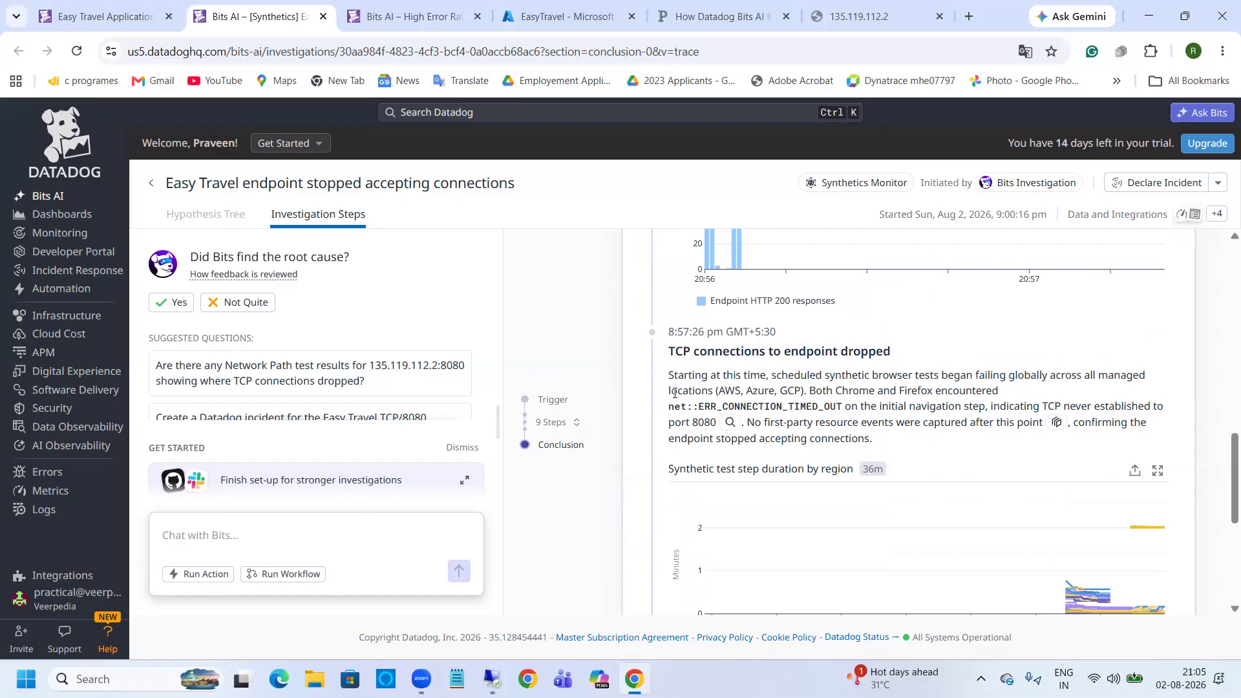
scroll(698, 391, down, 5)
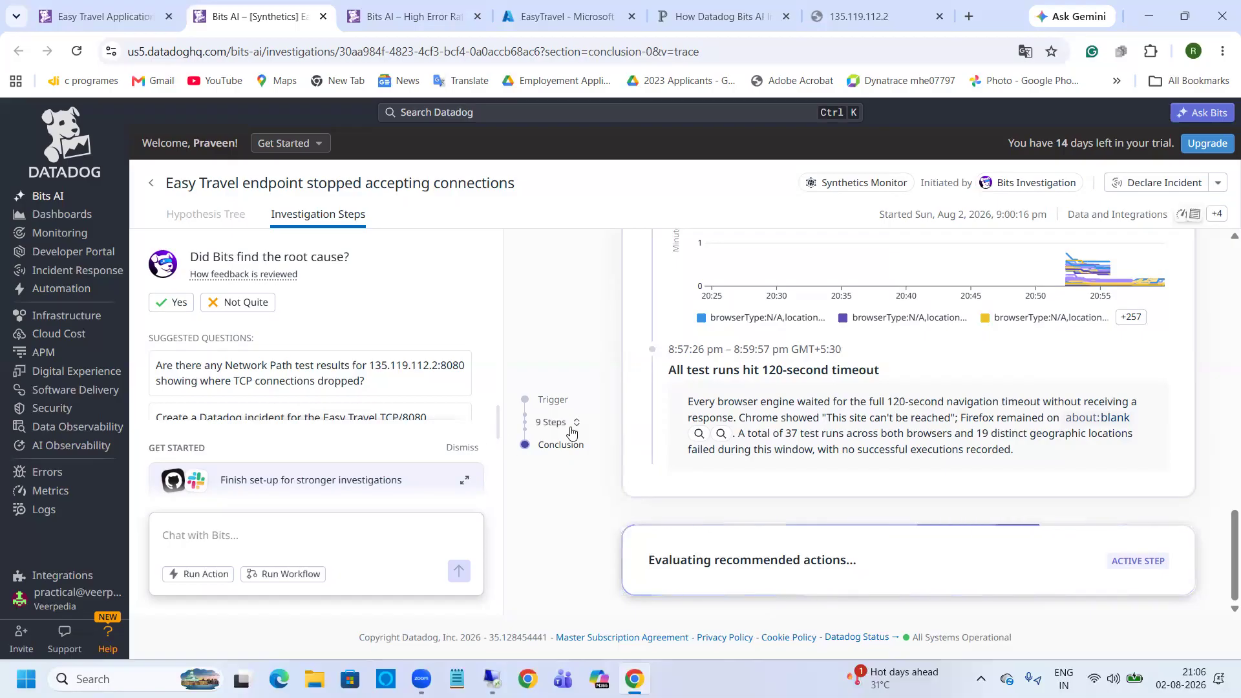
scroll(434, 369, down, 2)
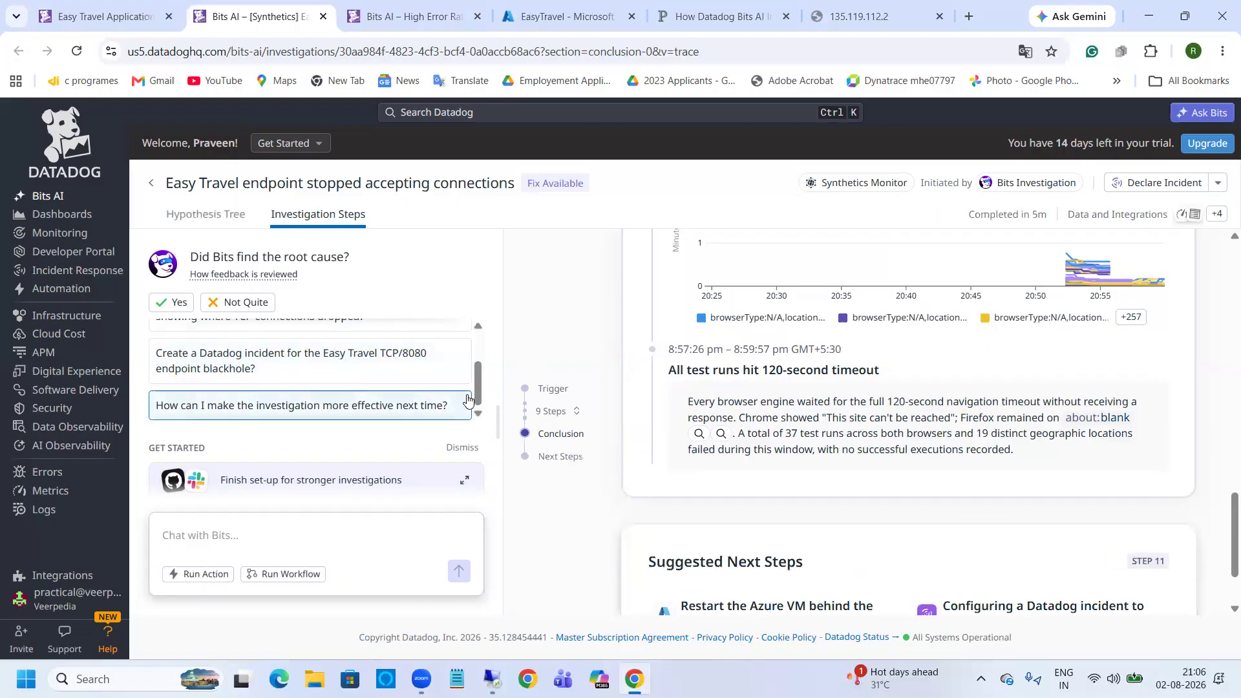
Step: Switch to the Azure VM, start easyTravel's Standard Production scenario including Credit Card Auth. (C++), and return to the Datadog investigation
mouse_move(495, 681)
click(485, 583)
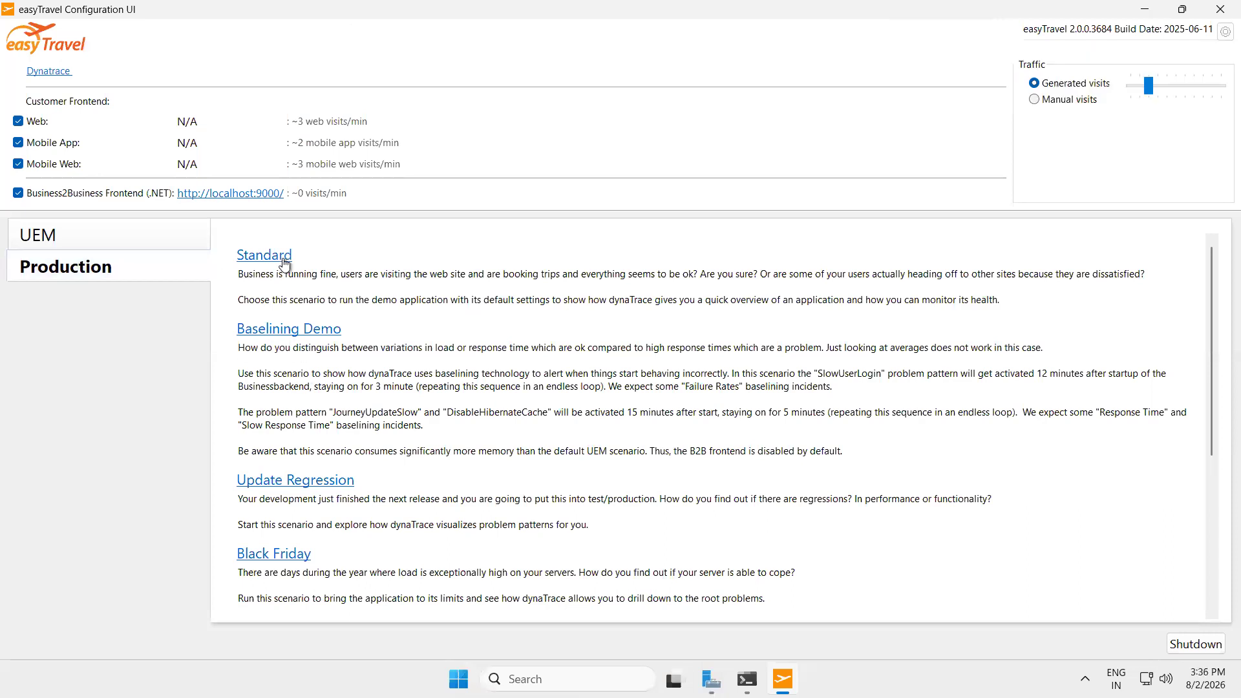
click(264, 255)
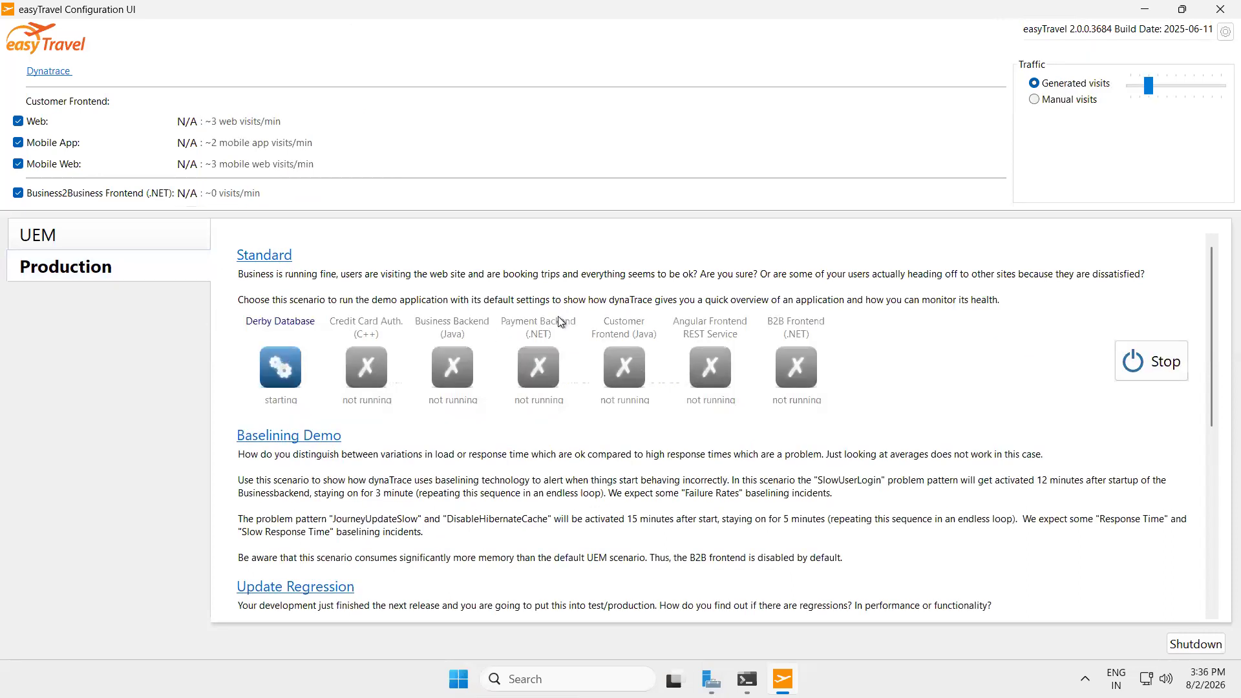
right_click(352, 374)
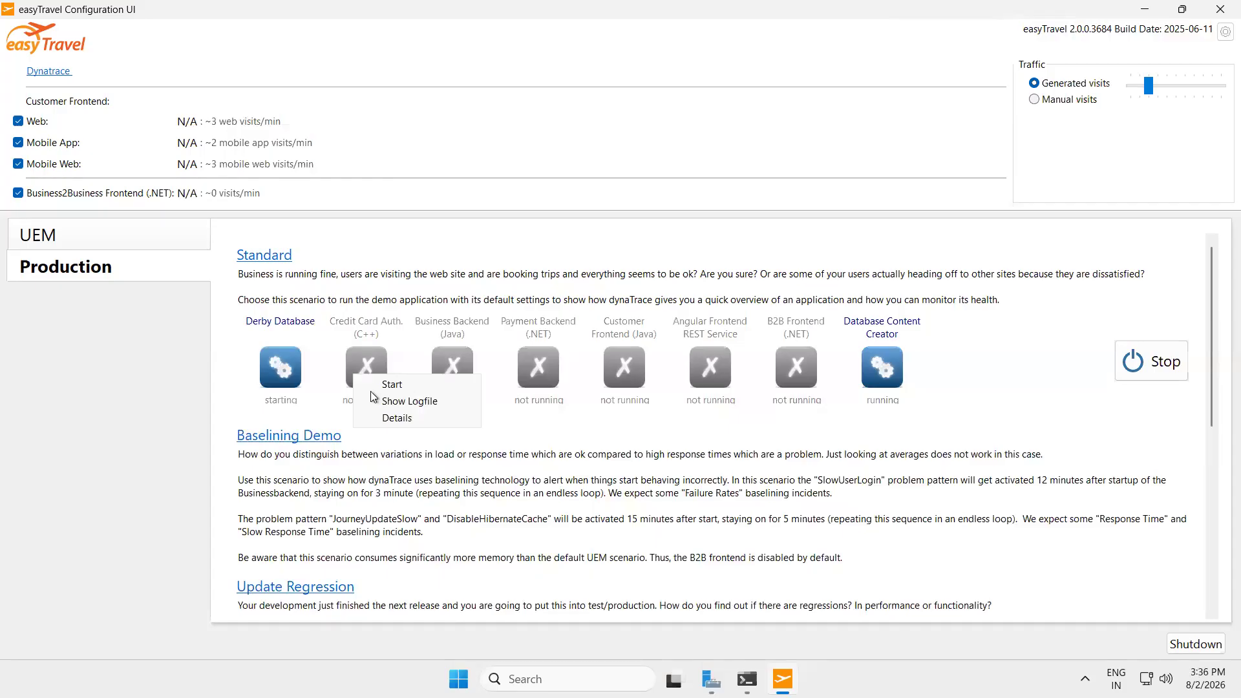
click(392, 384)
right_click(389, 381)
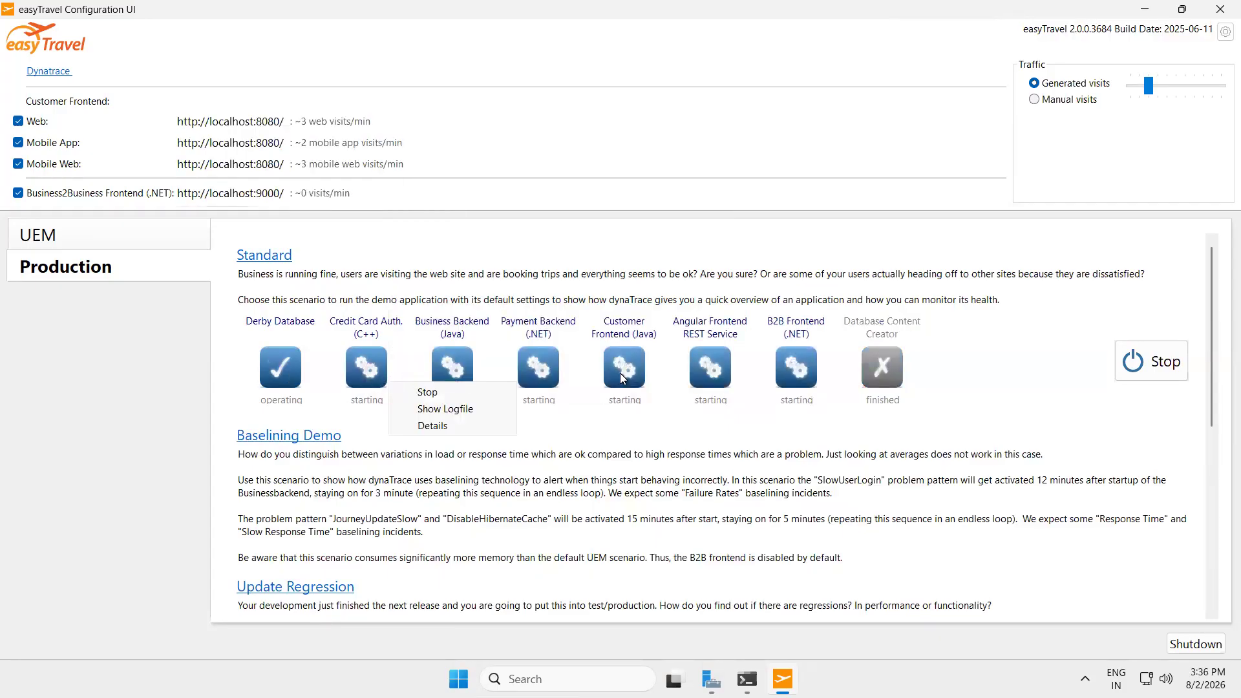
click(547, 477)
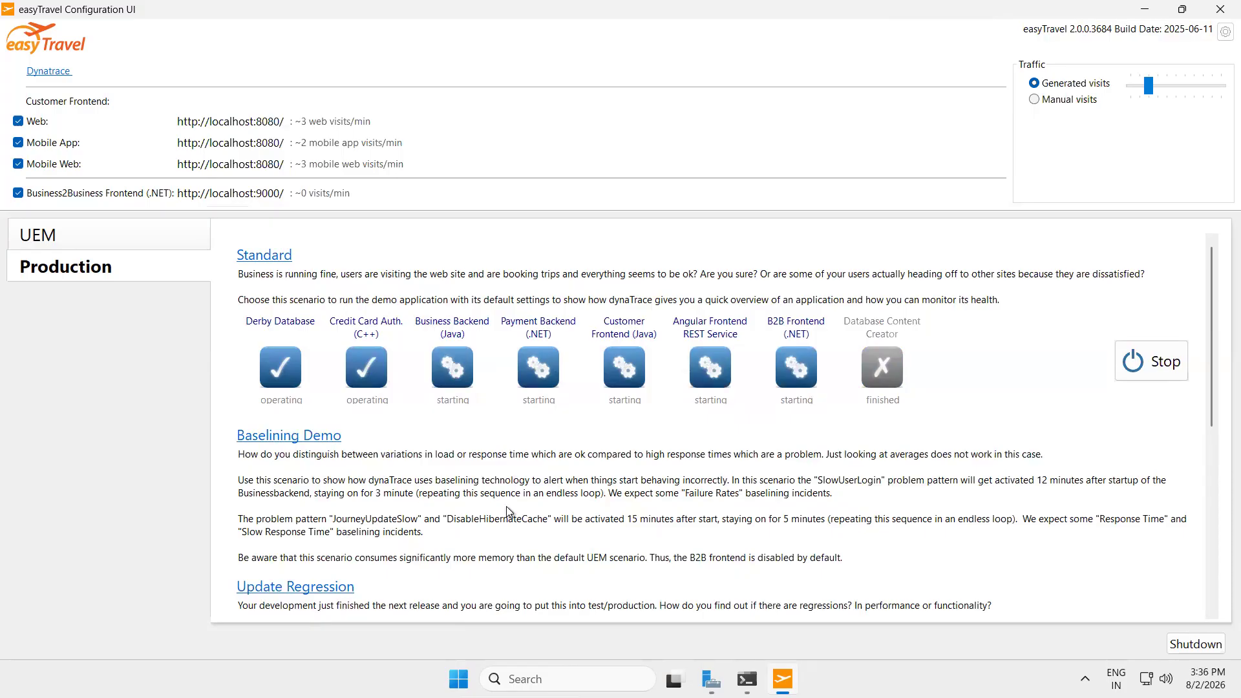
mouse_move(725, 7)
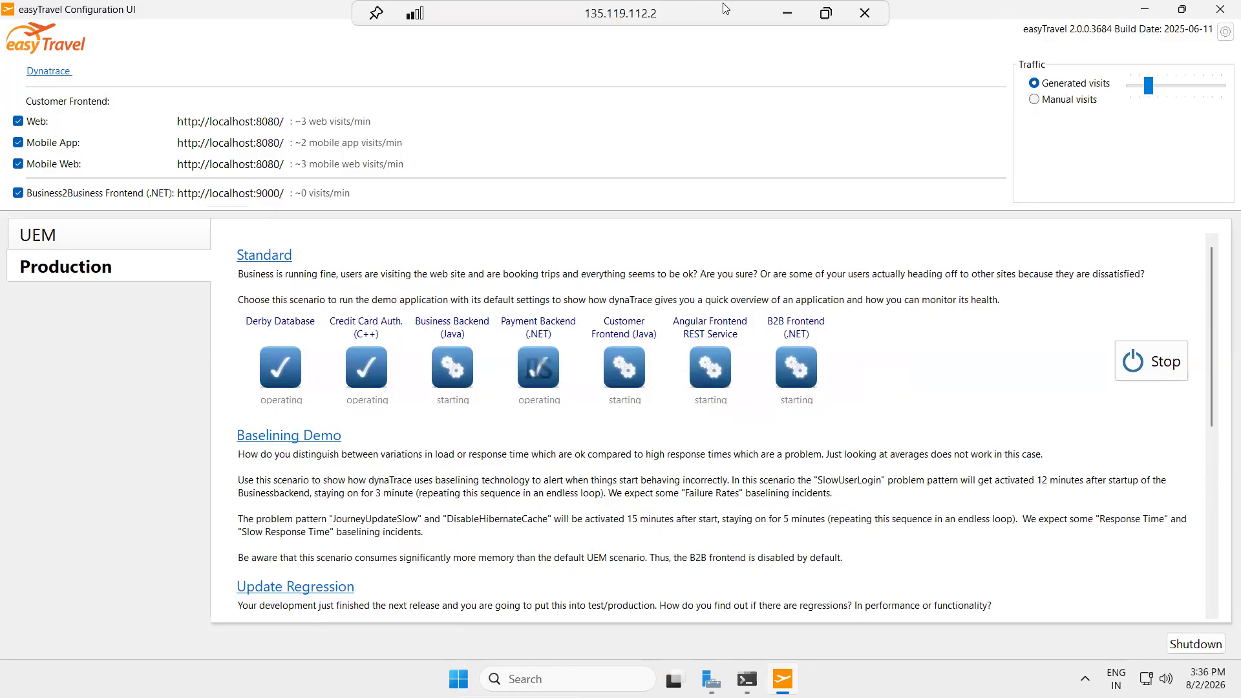
click(785, 18)
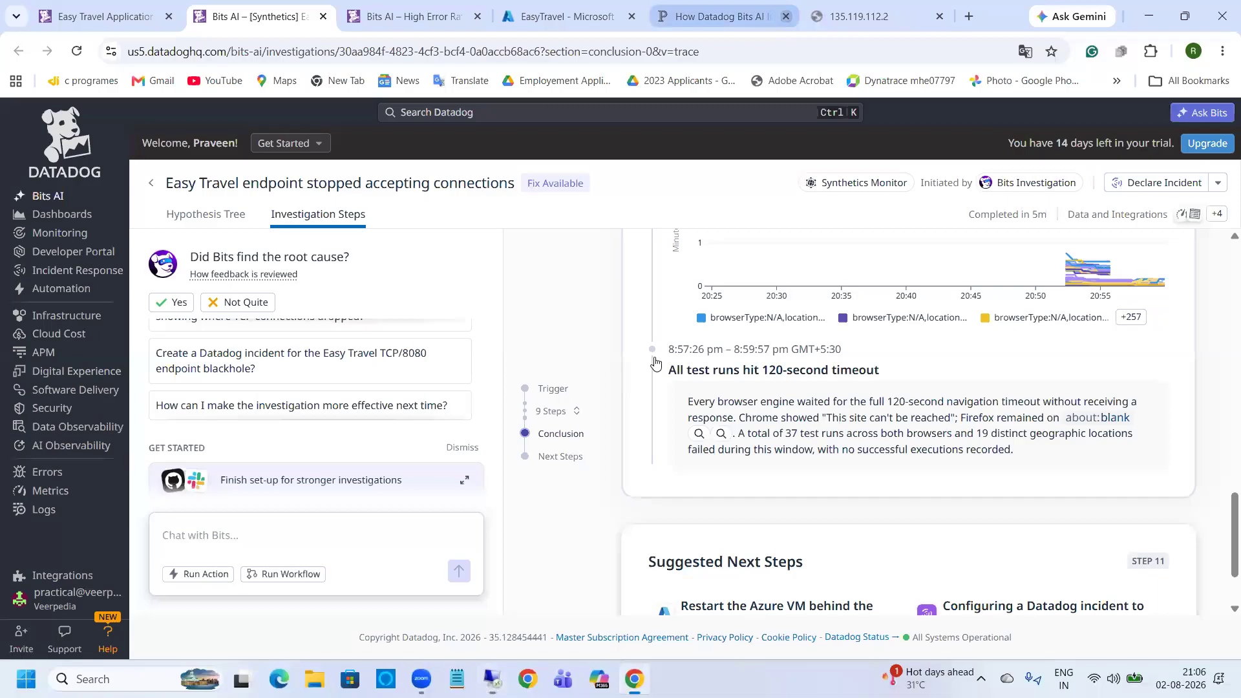
Step: Review the investigation's suggested next steps, the root cause feedback explanation and the suggested questions
scroll(655, 364, down, 2)
scroll(229, 383, up, 1)
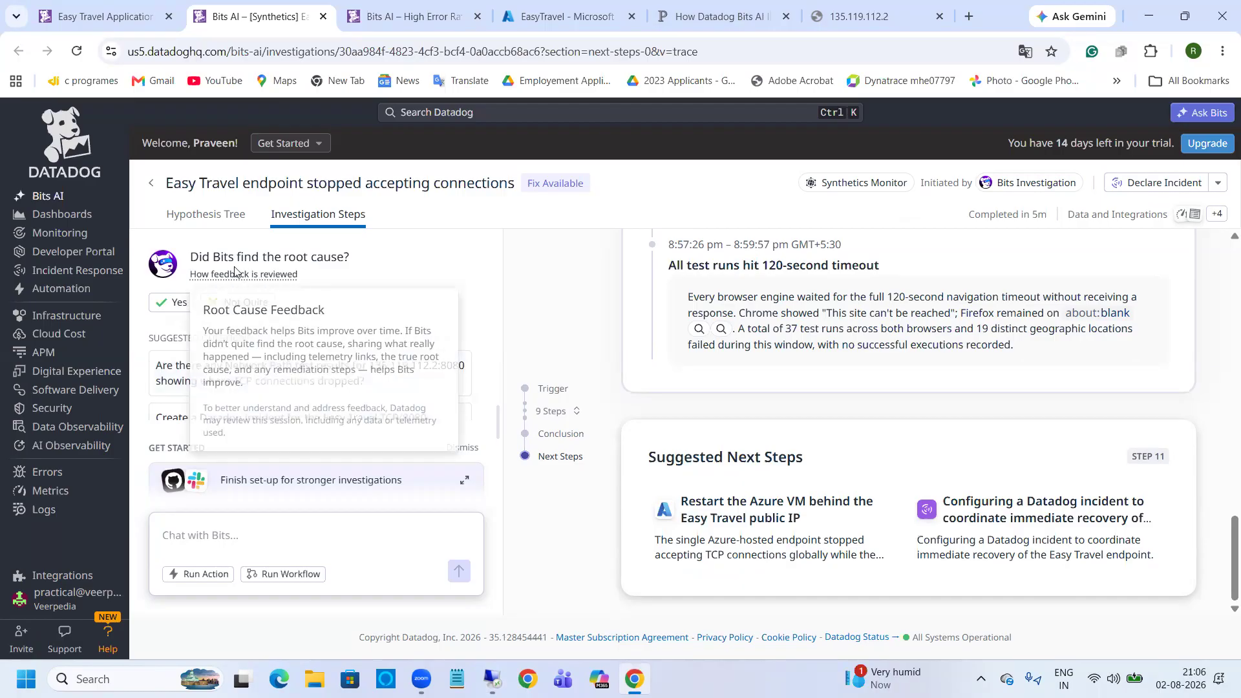
mouse_move(254, 274)
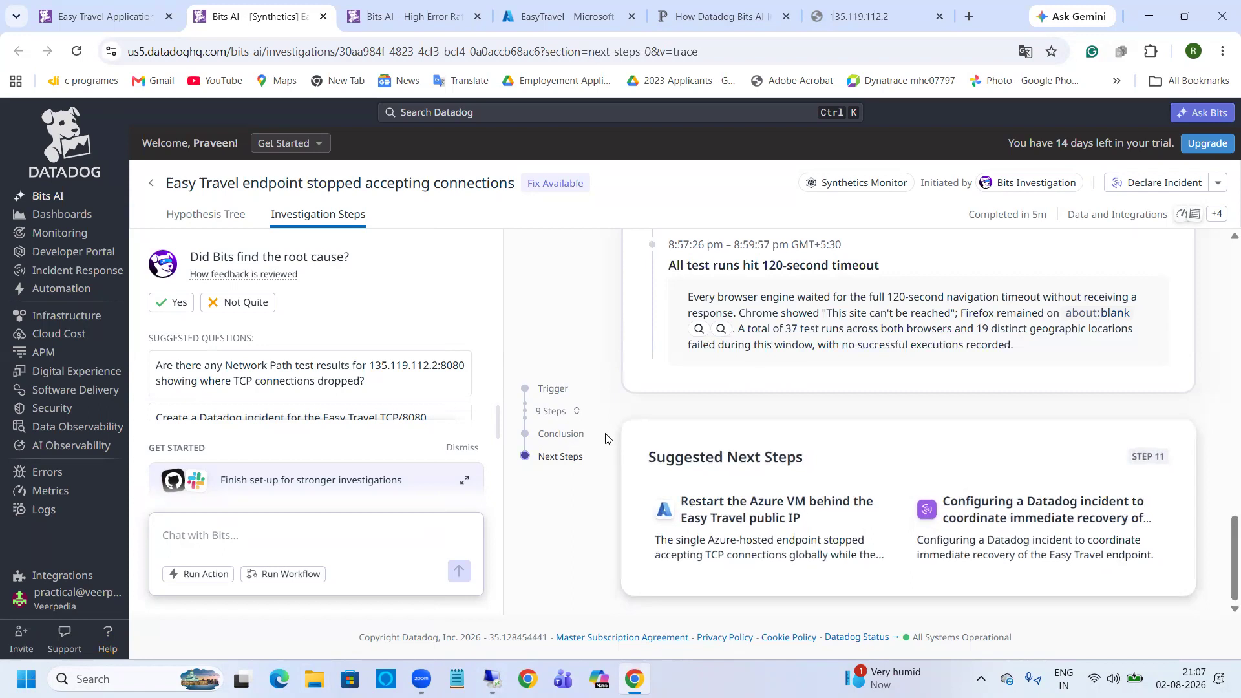
scroll(606, 438, up, 3)
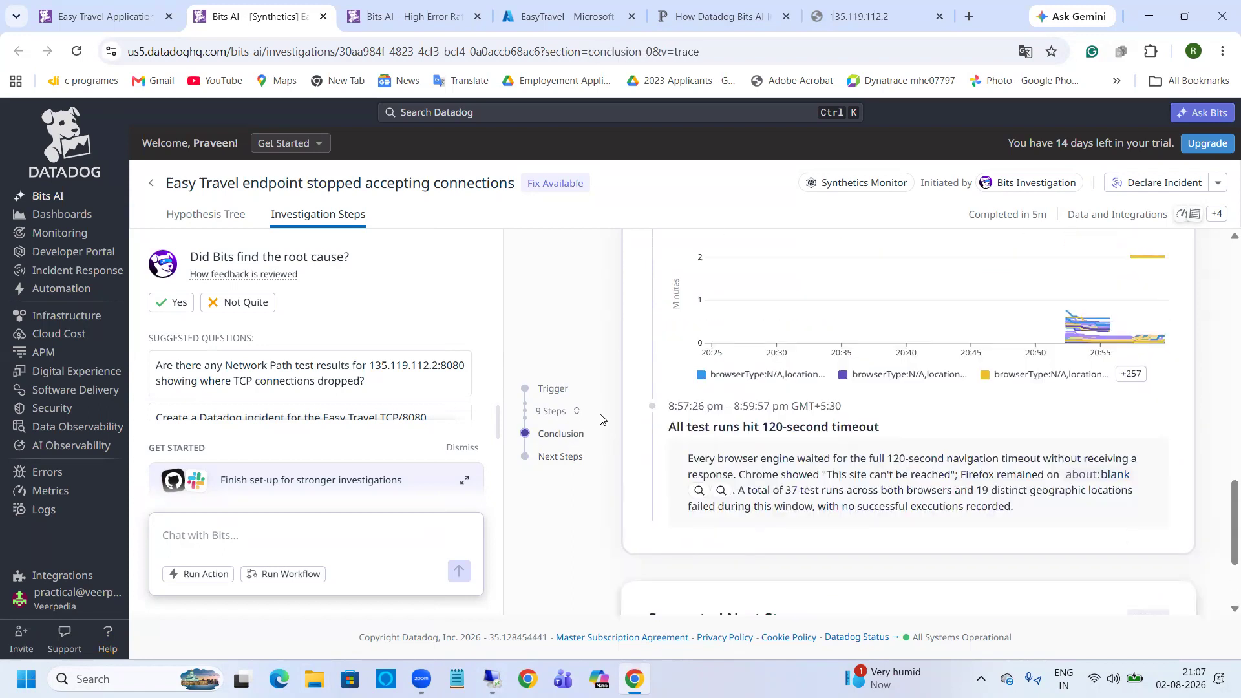
scroll(601, 414, down, 3)
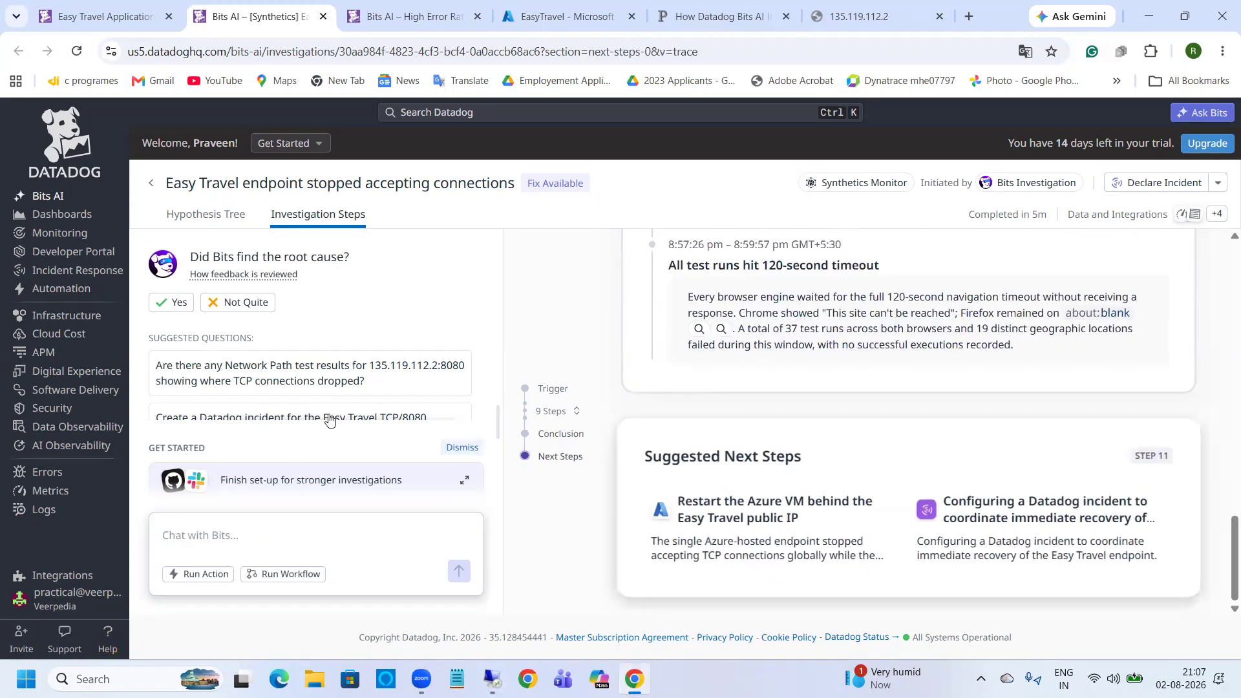
scroll(357, 350, down, 1)
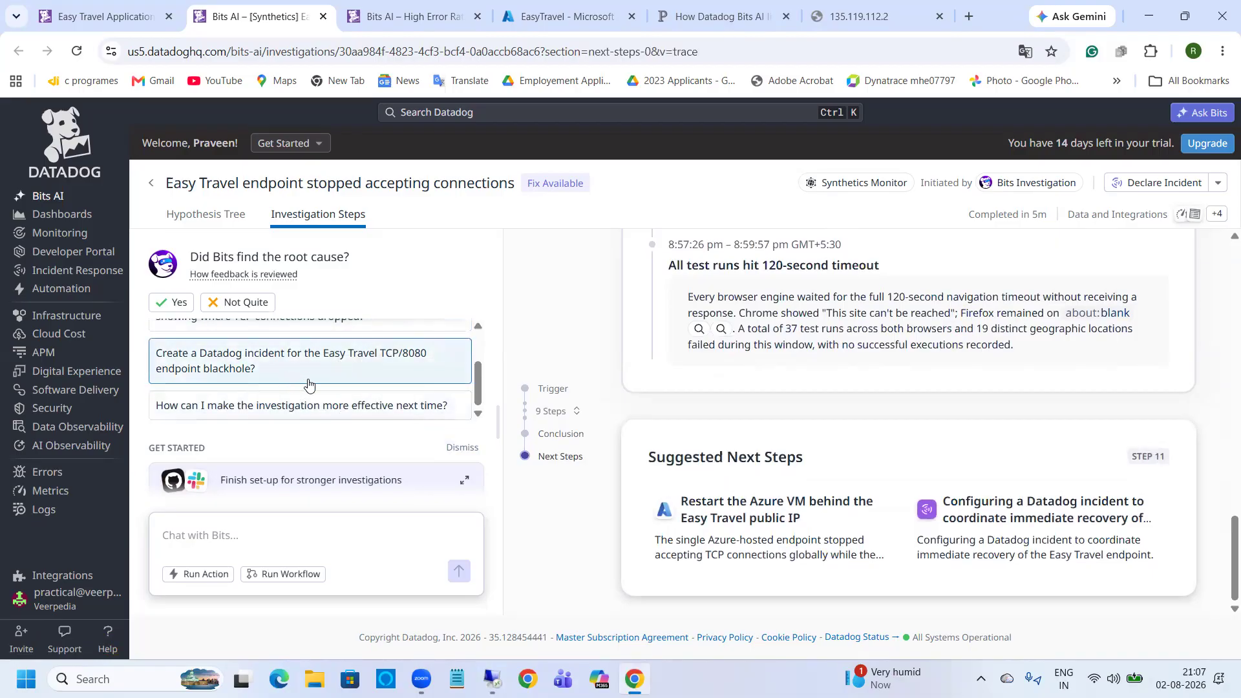
Step: Check the Standard scenario's startup on the Azure VM, and browse to Special Offers on the easyTravel site at 135.119.112.2:8080
click(492, 678)
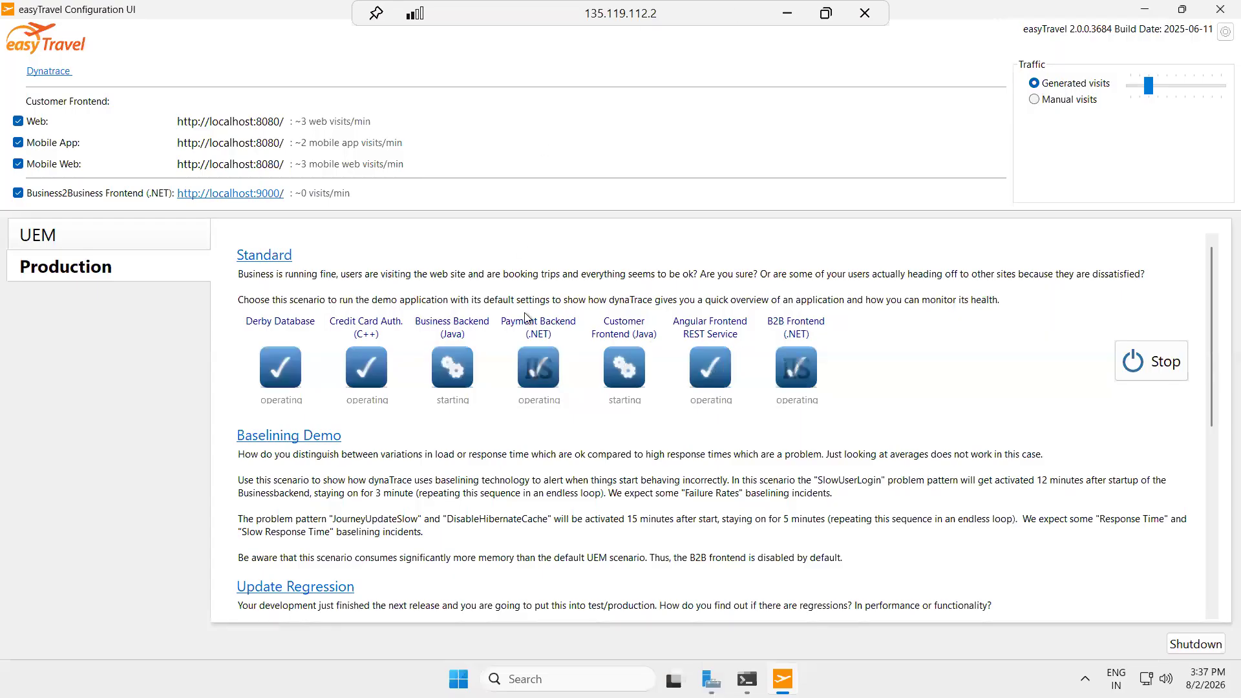
click(787, 18)
click(851, 20)
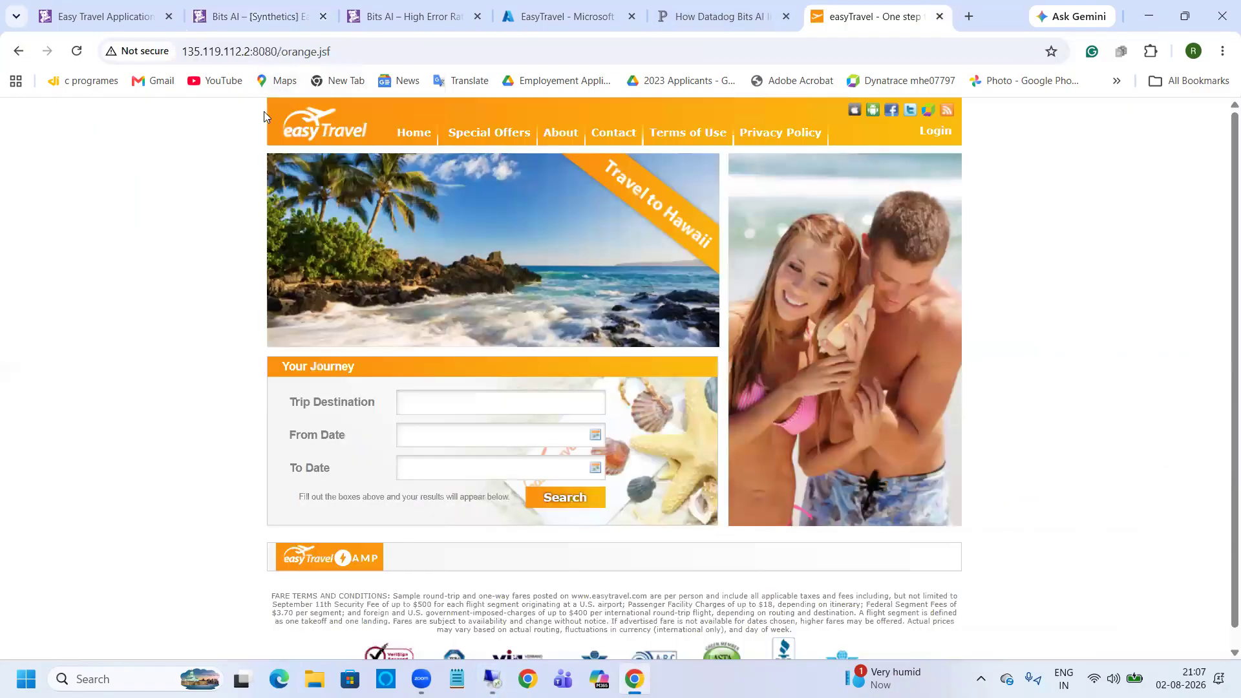
click(477, 144)
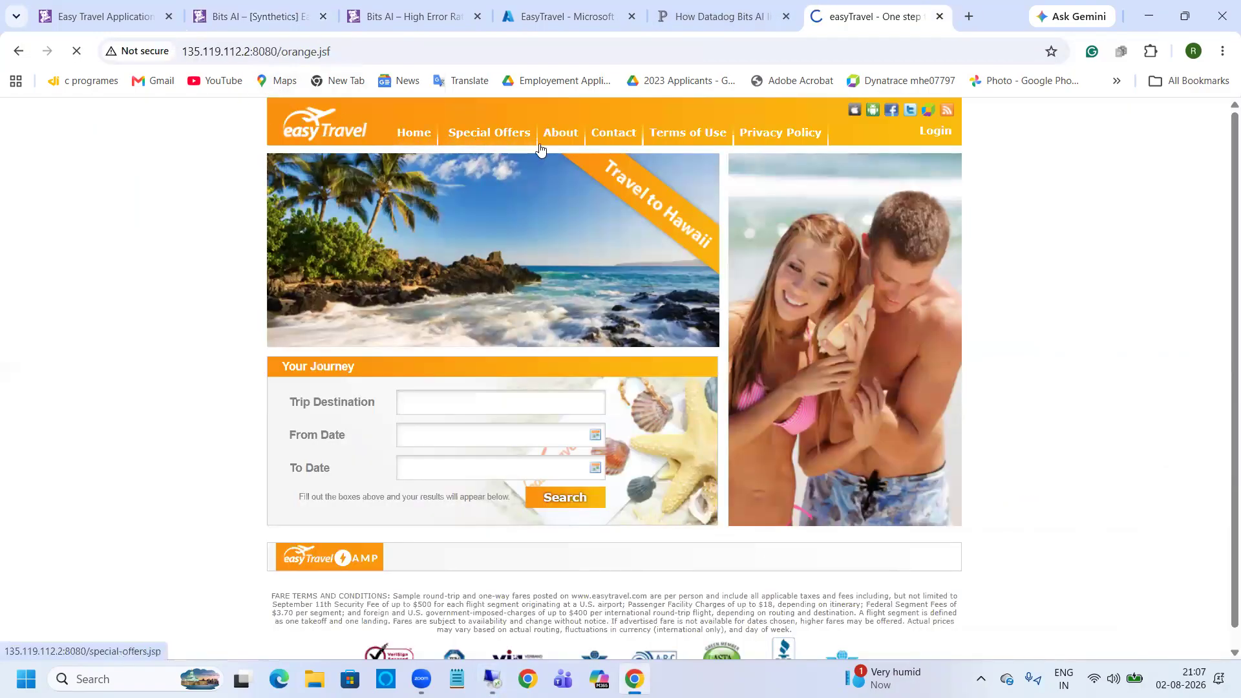
Step: Return to Datadog's Easy Travel Application test and review its failing result, impact and global uptime
click(235, 18)
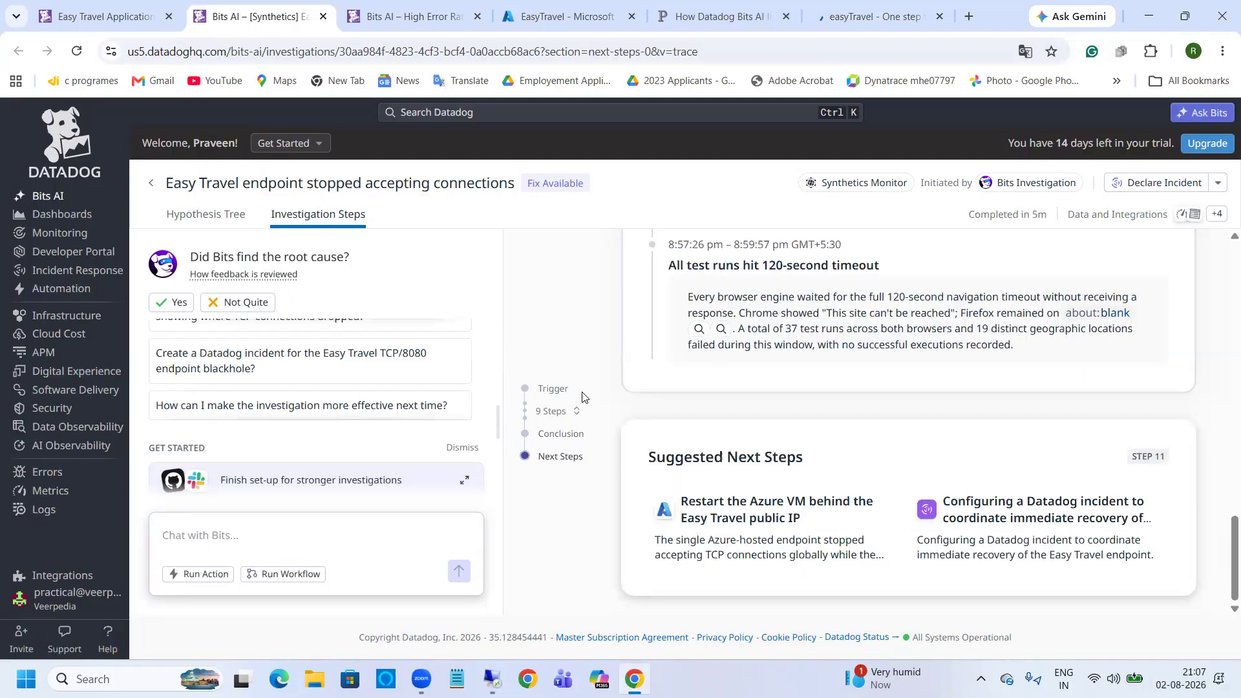
scroll(304, 390, up, 2)
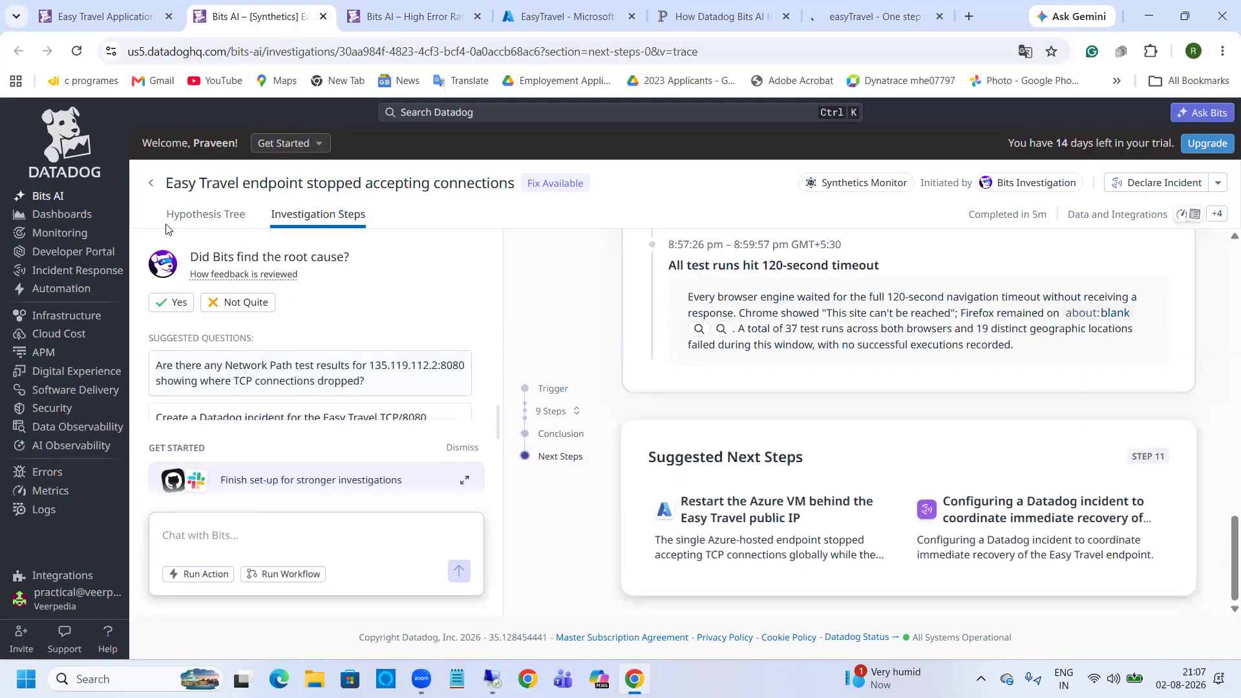
click(105, 9)
scroll(530, 369, down, 3)
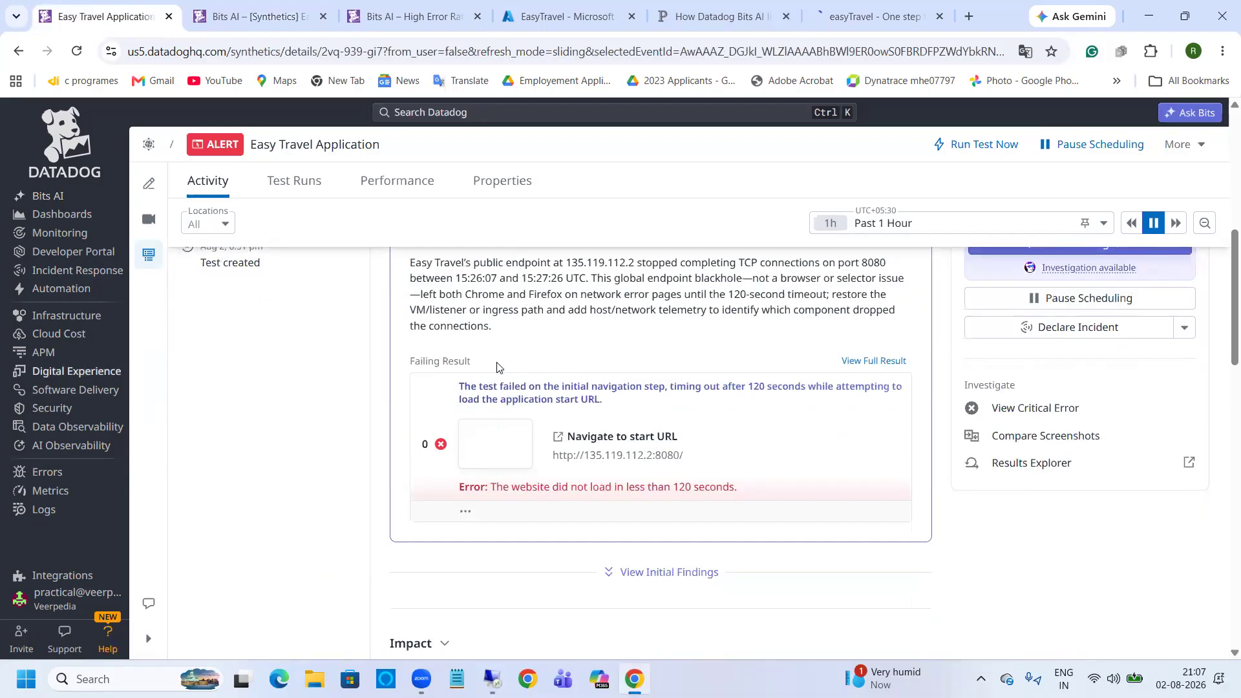
scroll(497, 367, down, 2)
scroll(493, 371, down, 3)
scroll(471, 394, down, 5)
scroll(542, 388, up, 15)
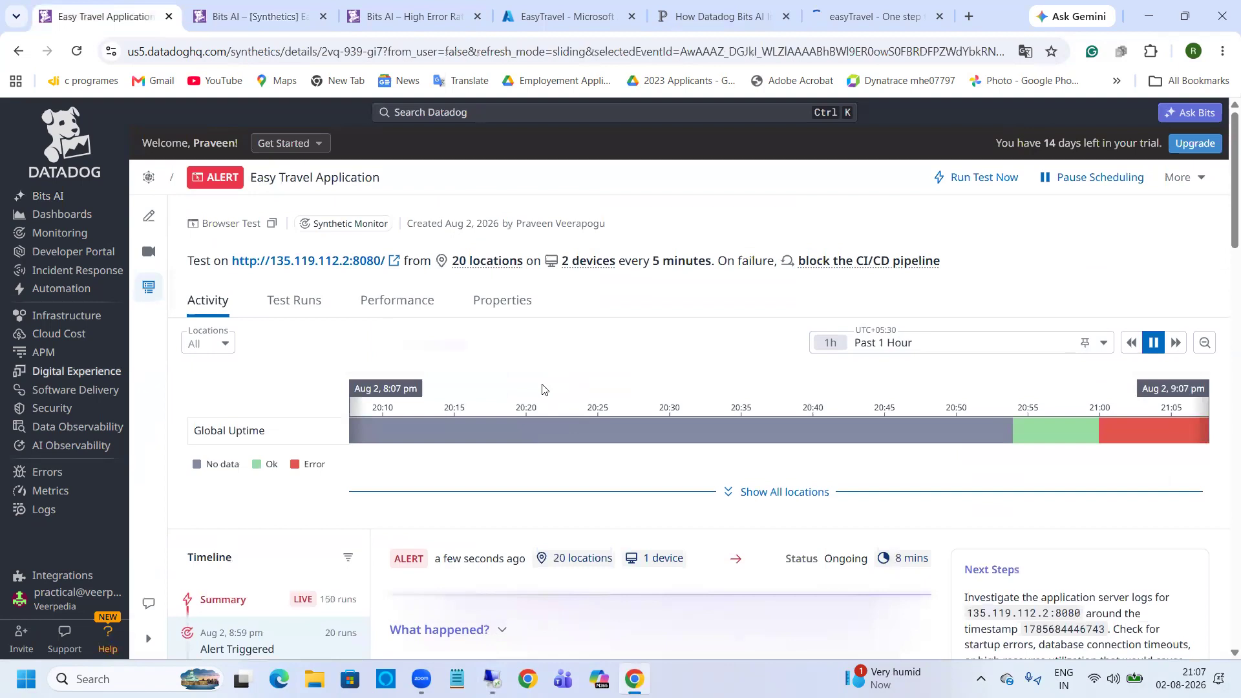
scroll(582, 352, down, 1)
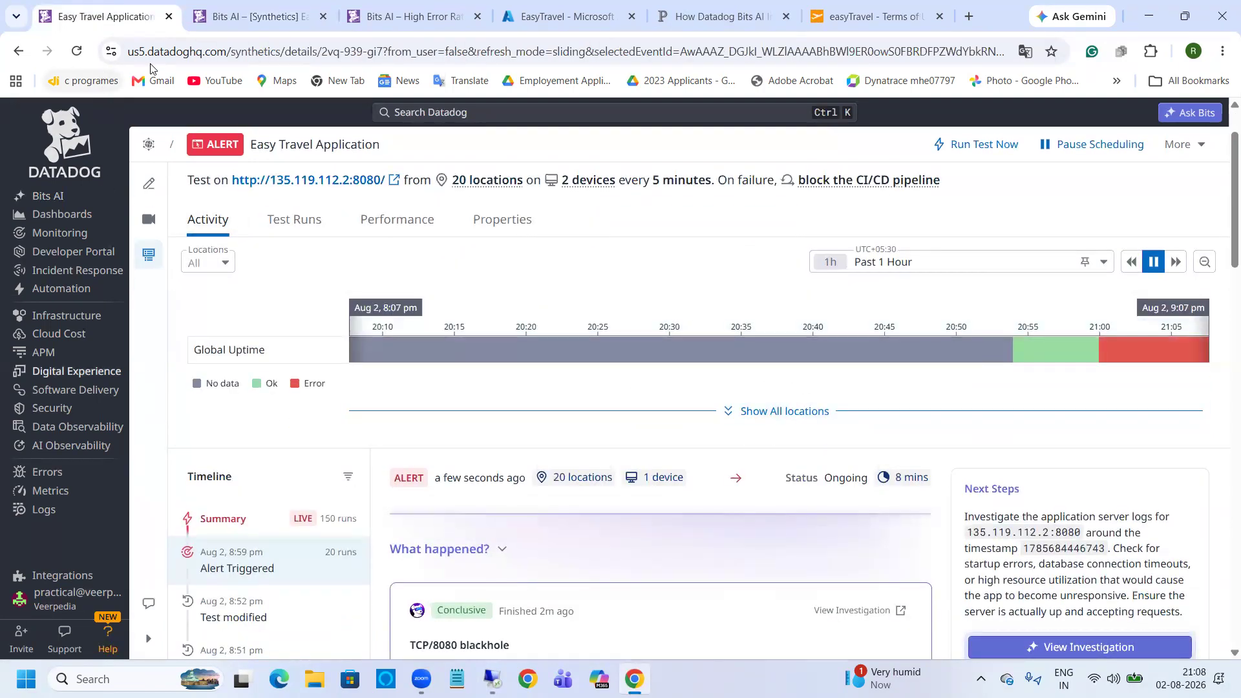
Step: Reload the Easy Travel Application test and check the triggered alert's findings, related issues and timeline
click(81, 52)
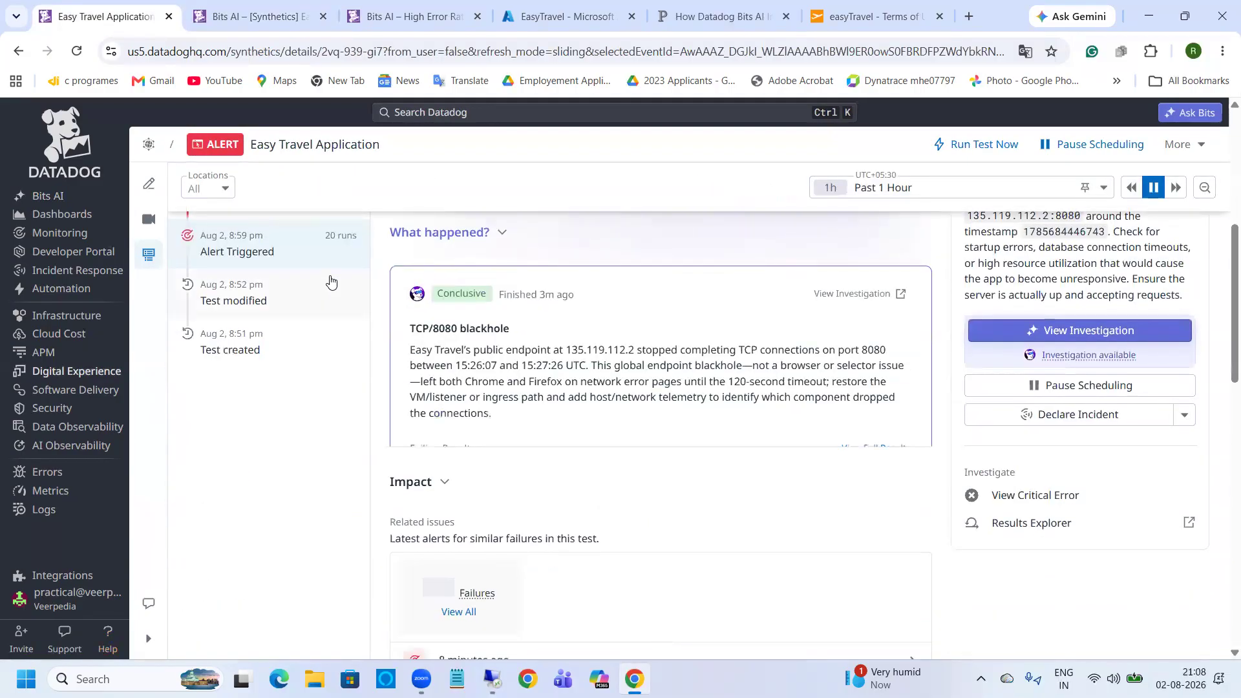
scroll(306, 303, down, 6)
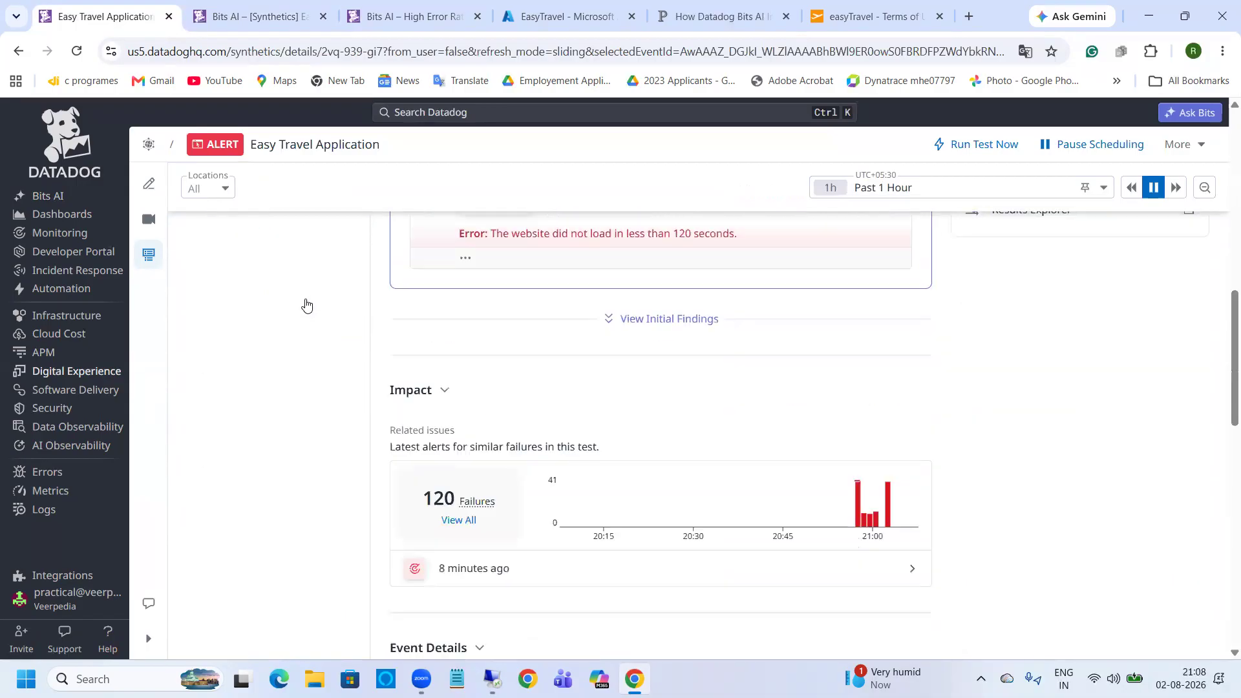
scroll(306, 303, down, 6)
scroll(327, 300, up, 15)
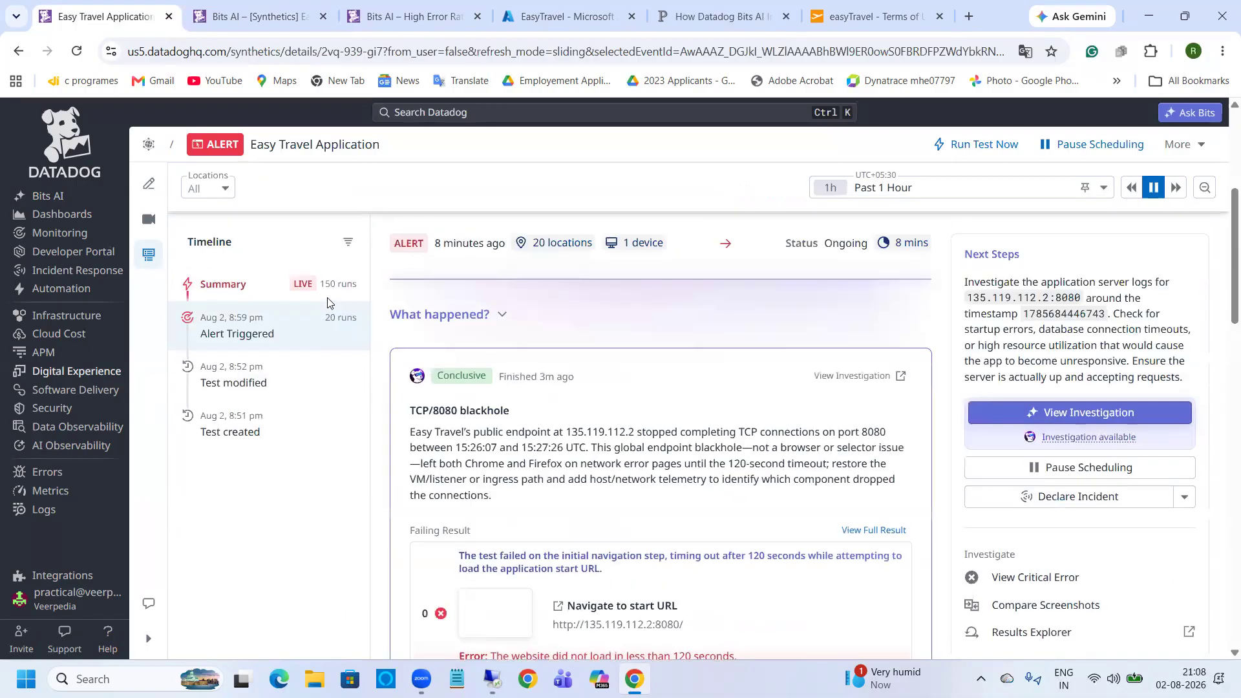
Step: Run the Easy Travel Application test manually and display its list of test runs
click(967, 174)
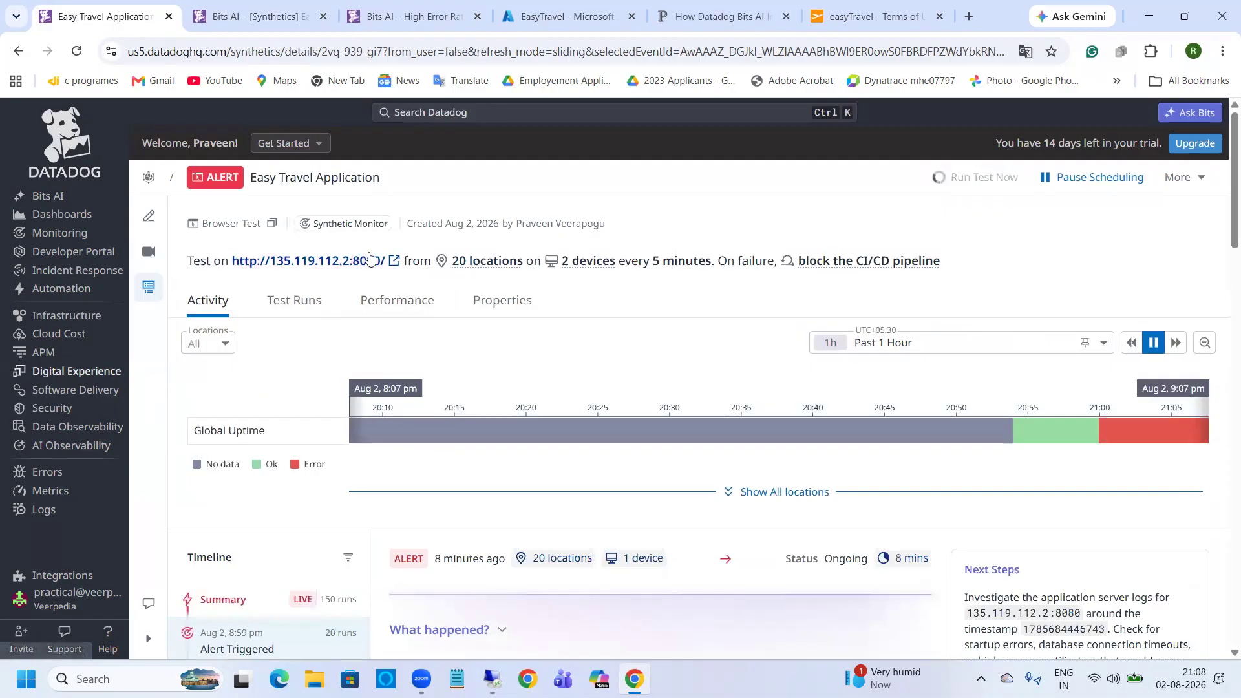
scroll(575, 237, down, 2)
scroll(549, 238, down, 4)
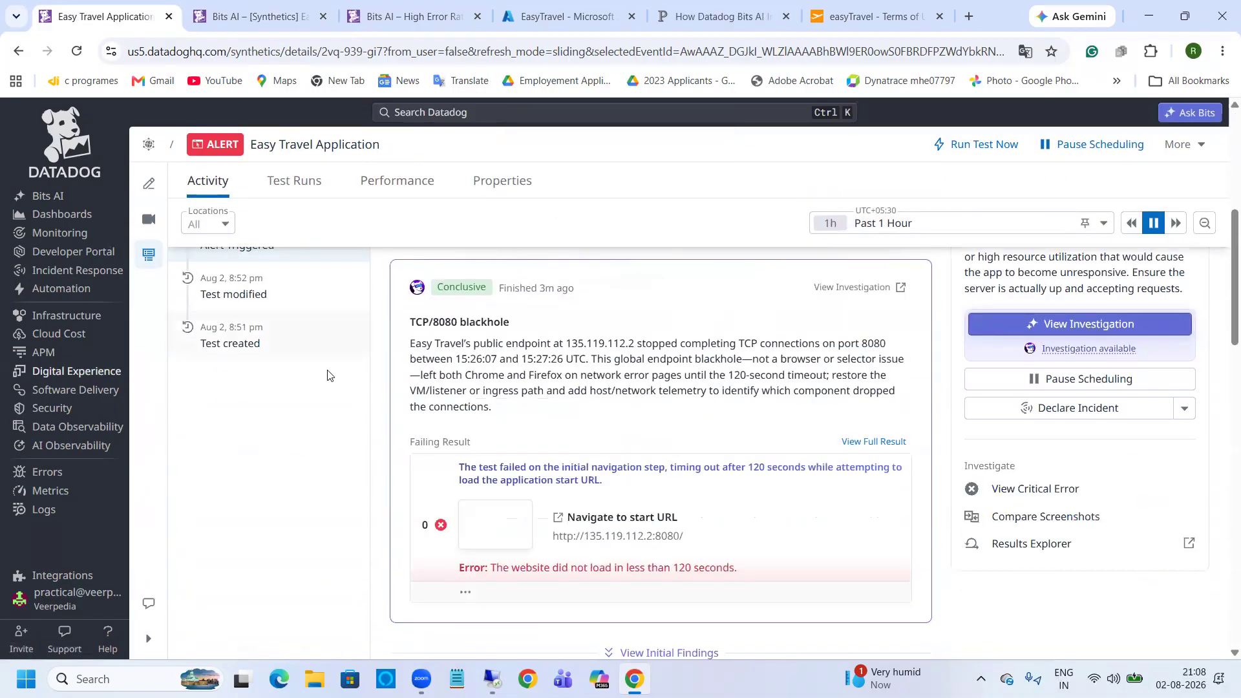
scroll(288, 457, up, 6)
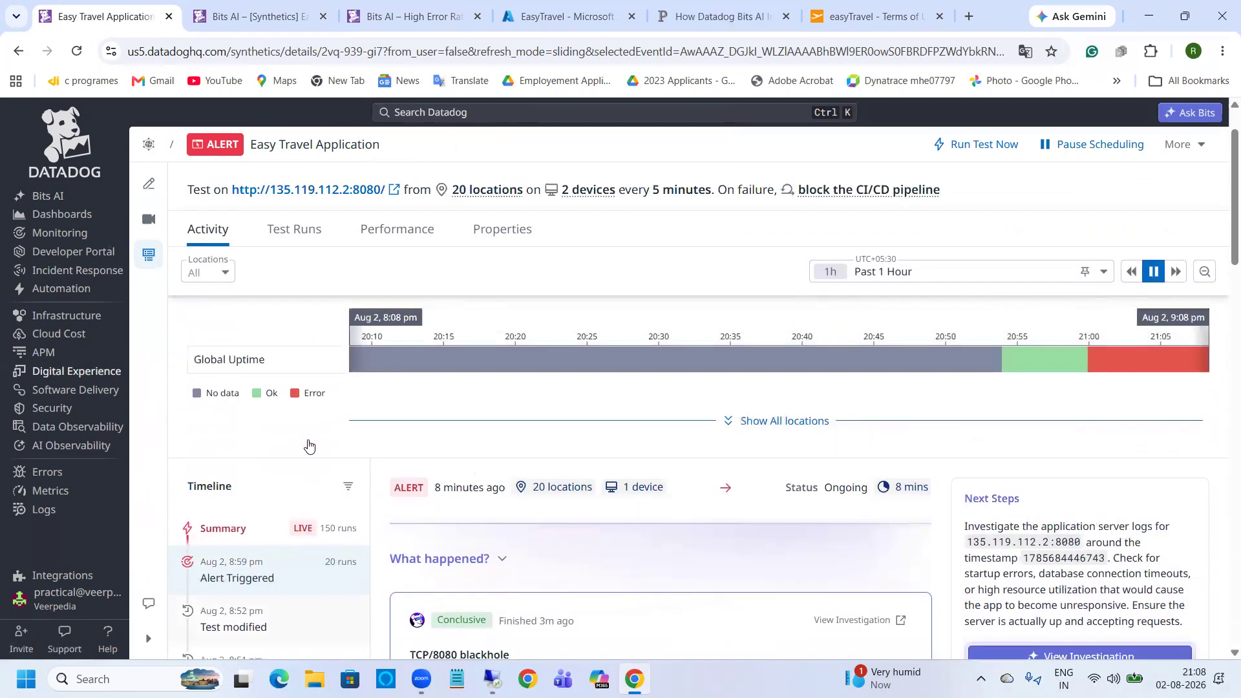
click(294, 315)
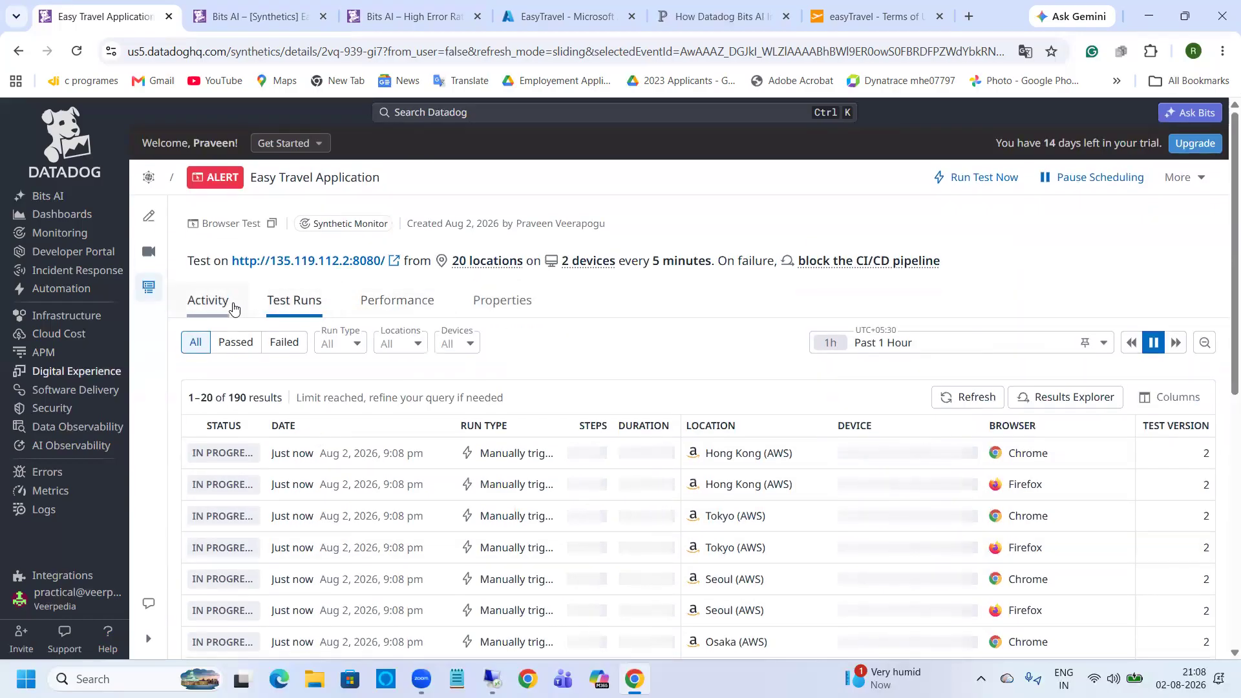
Step: Go back to the test's activity and examine the alert's event details, related results and status
scroll(355, 415, down, 10)
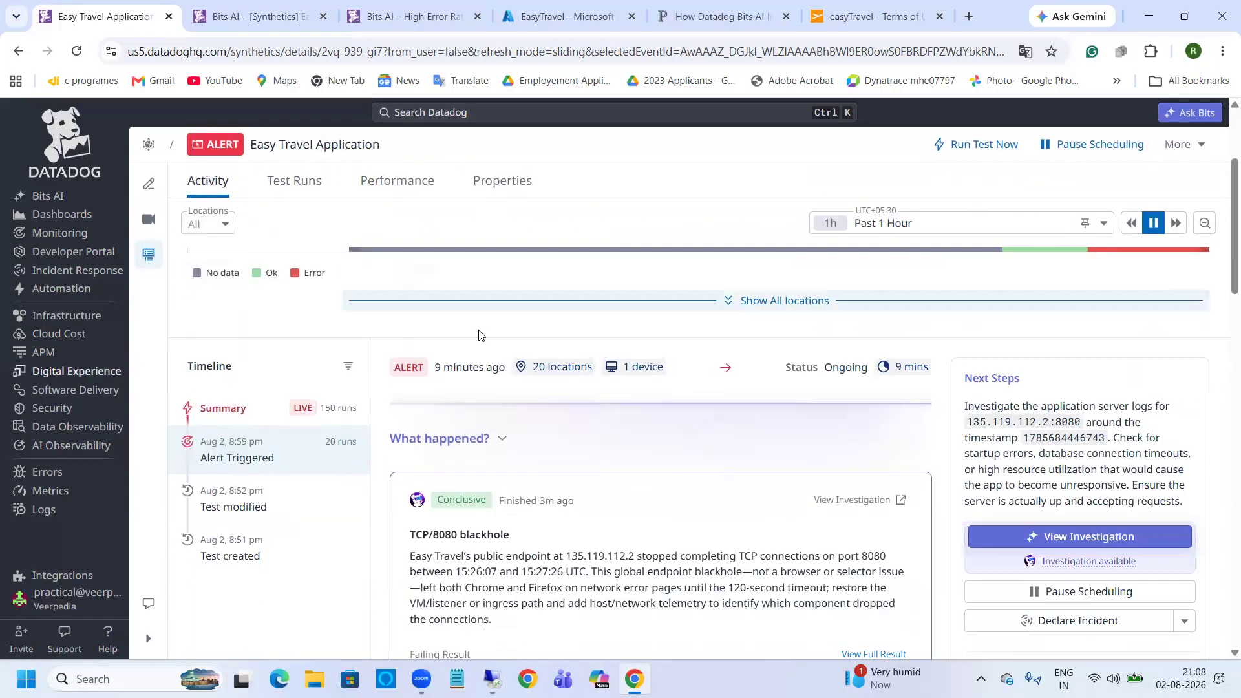
scroll(355, 414, down, 12)
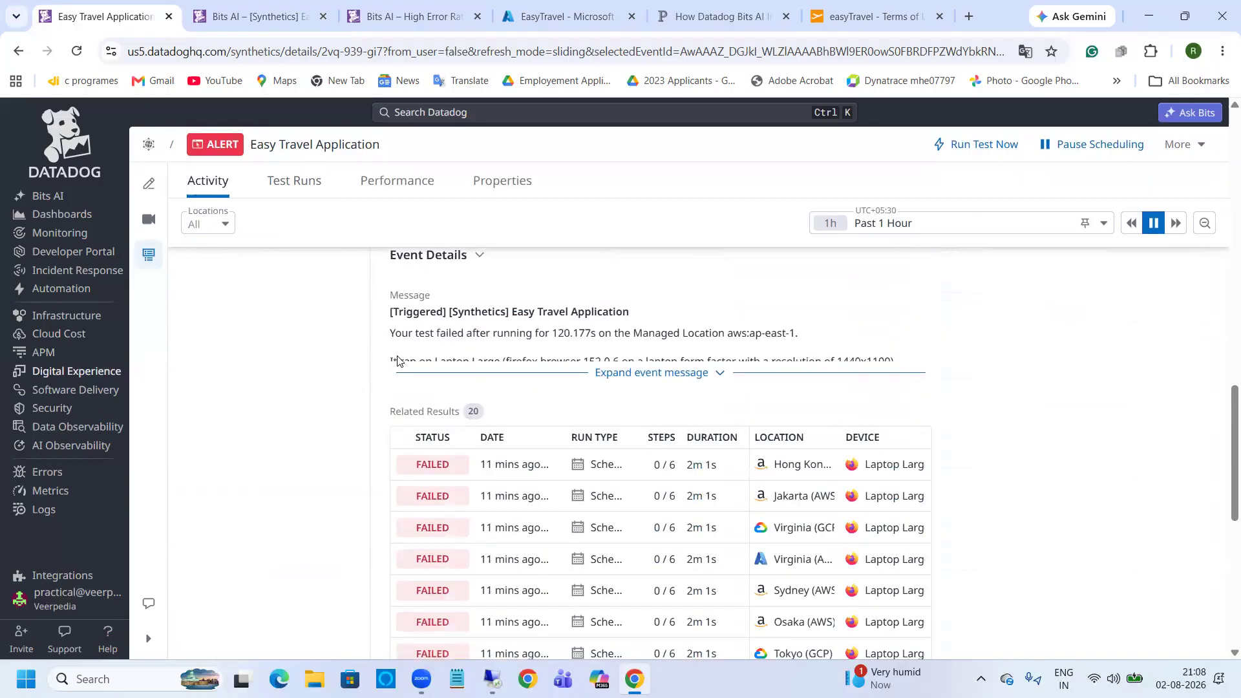
scroll(355, 365, down, 4)
scroll(356, 372, up, 15)
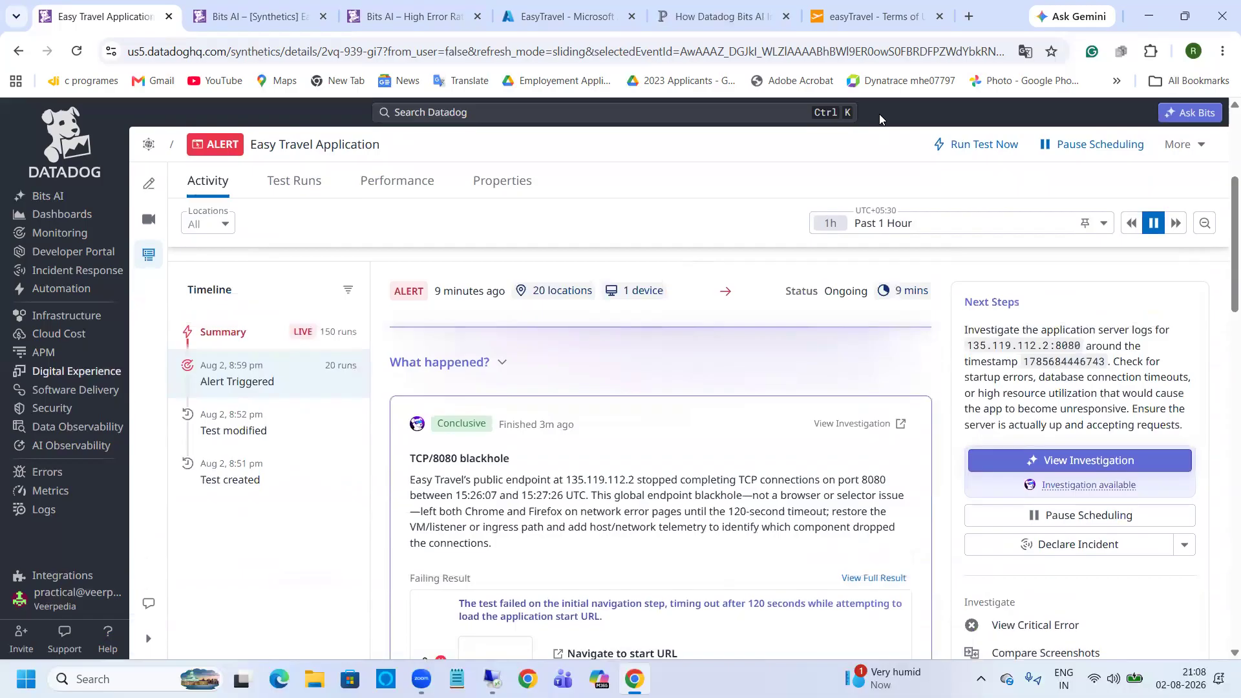
scroll(879, 114, up, 4)
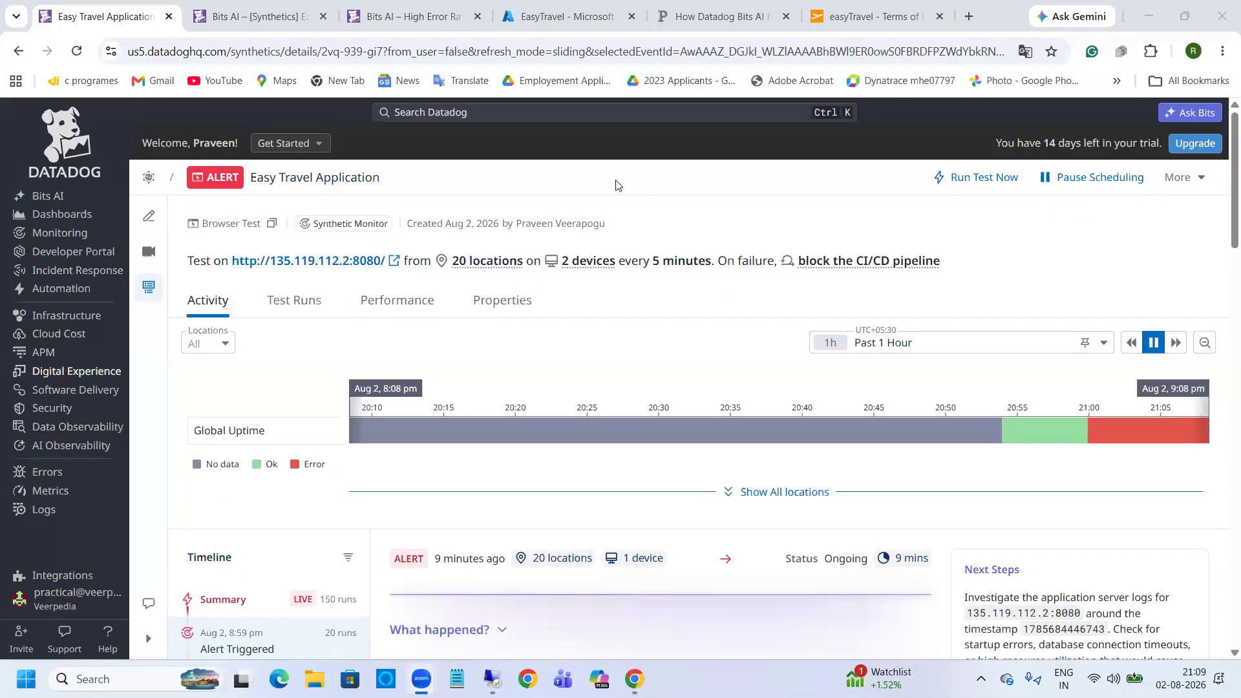
Step: Refresh the test page and recheck the alert status, related results and global uptime after the manual run
click(76, 51)
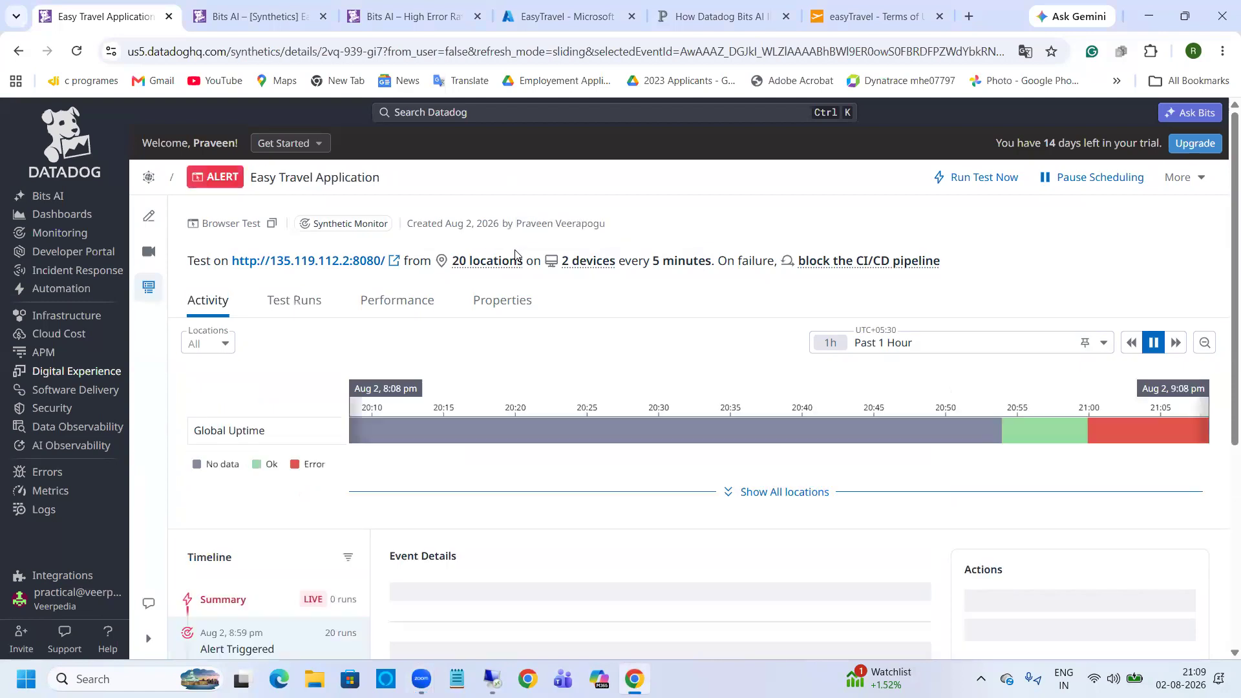
scroll(515, 254, down, 3)
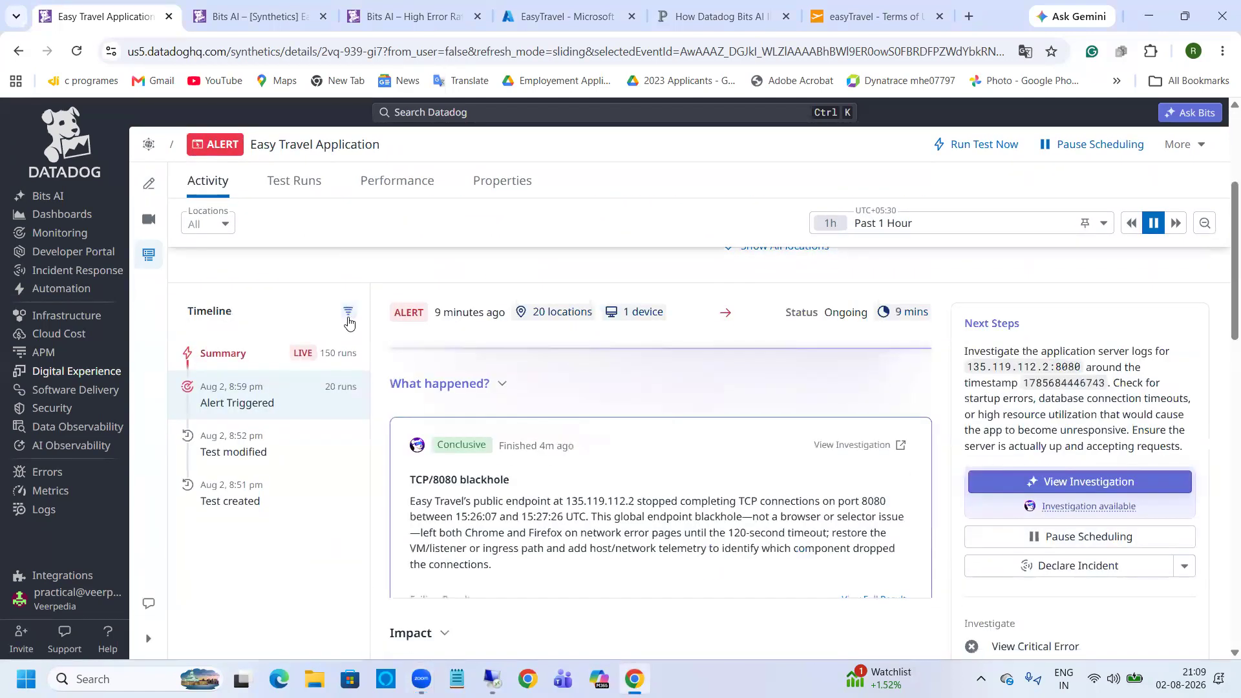
scroll(347, 324, down, 4)
scroll(347, 325, down, 15)
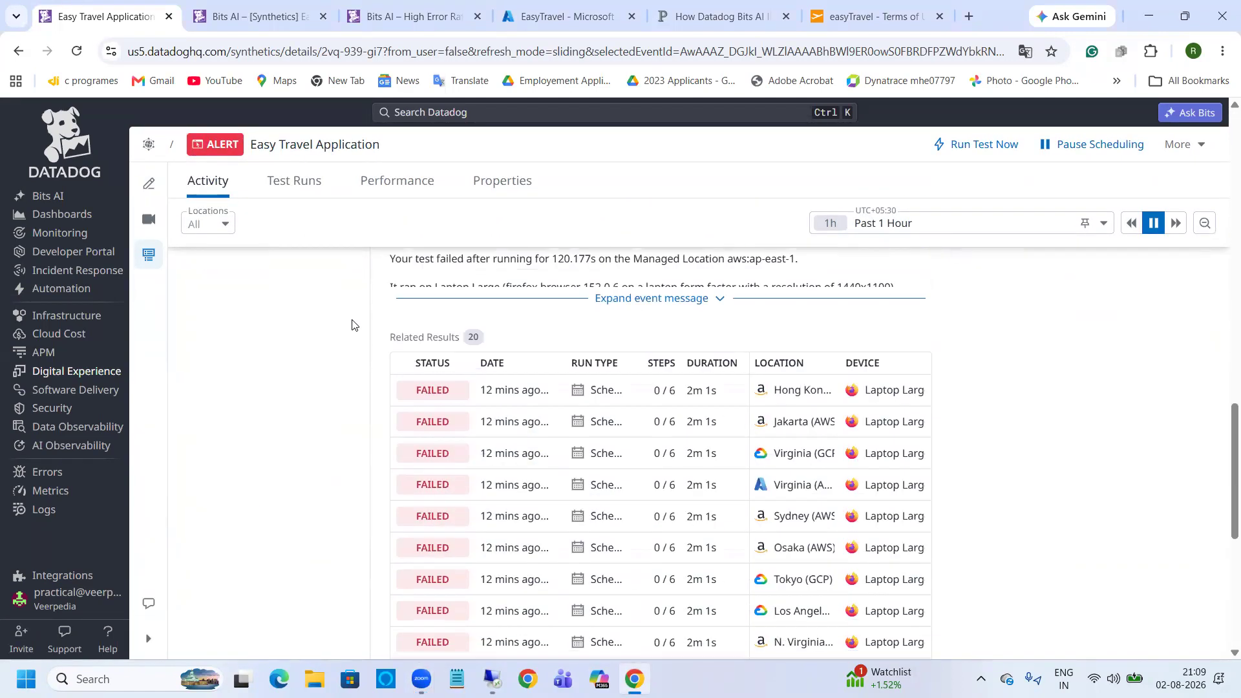
scroll(349, 328, up, 20)
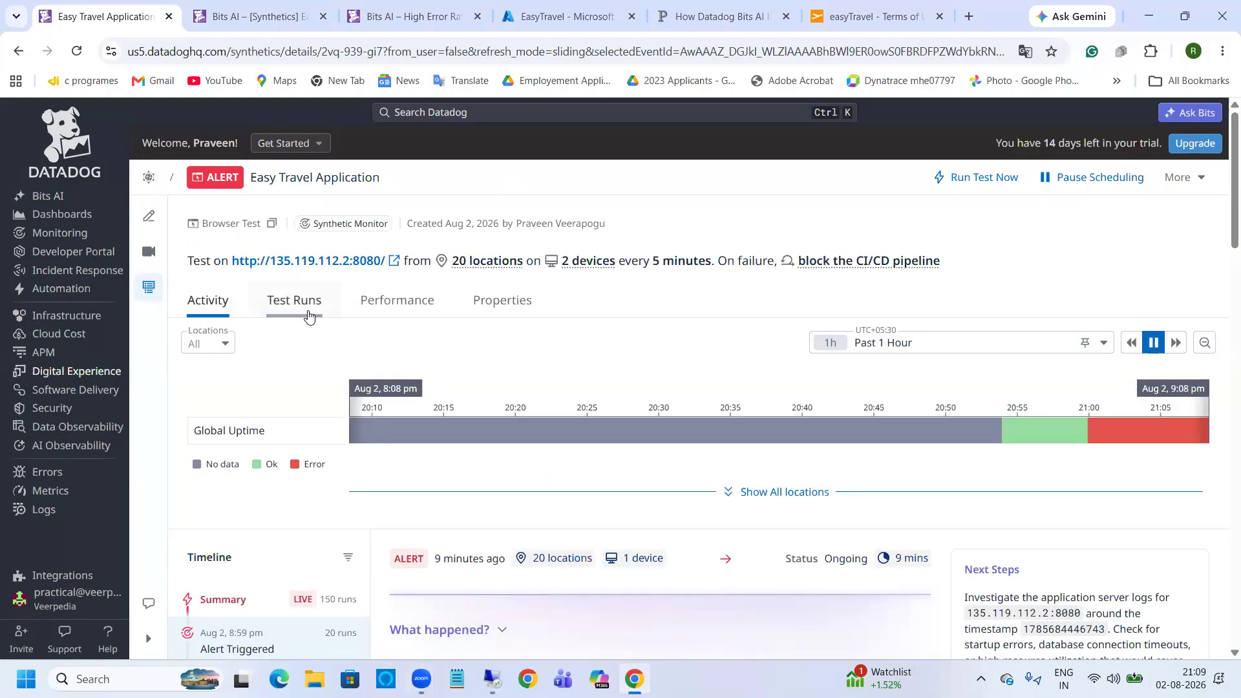
Step: Check the statuses, durations and locations of the manually triggered test runs
click(308, 315)
scroll(588, 320, down, 2)
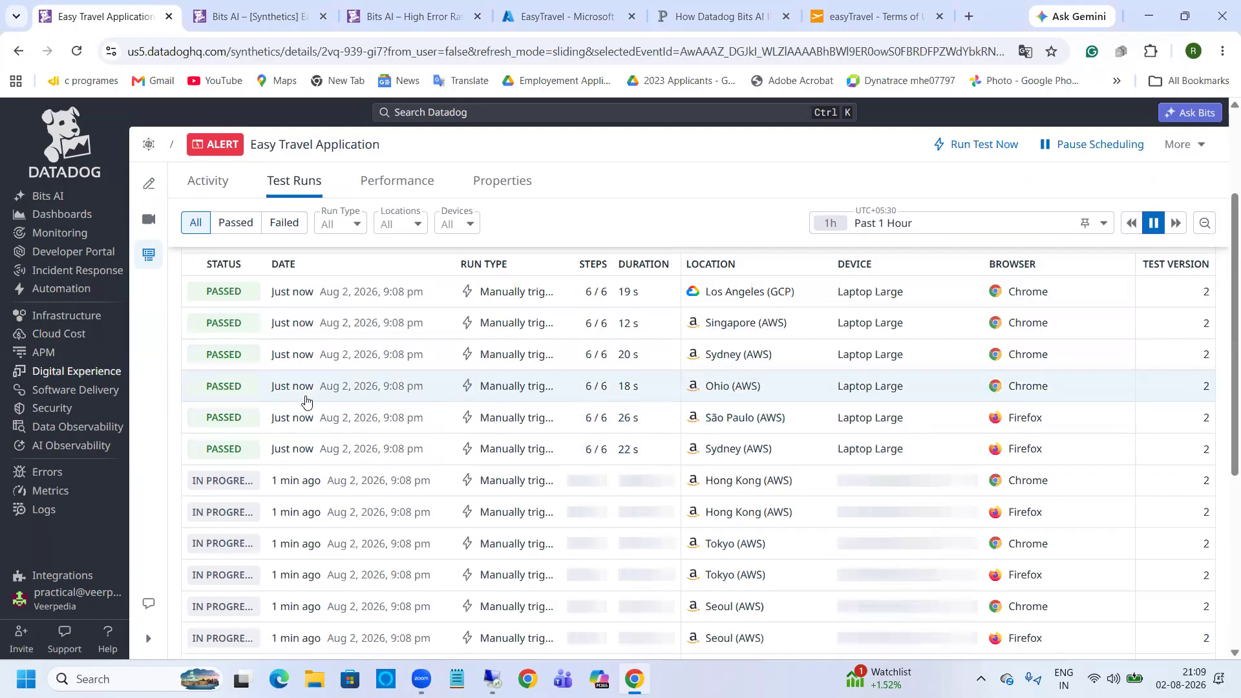
scroll(388, 390, up, 2)
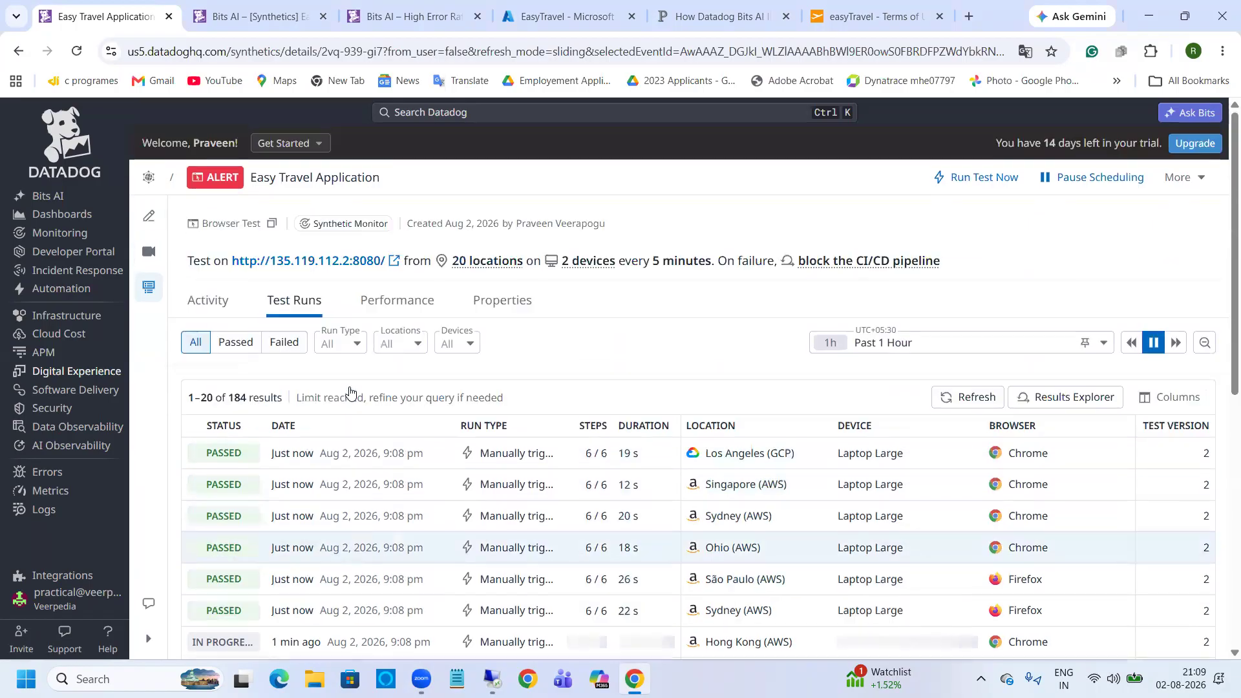
Step: Return to the test's activity and compare the impact chart and uptime bar with the run results
click(208, 305)
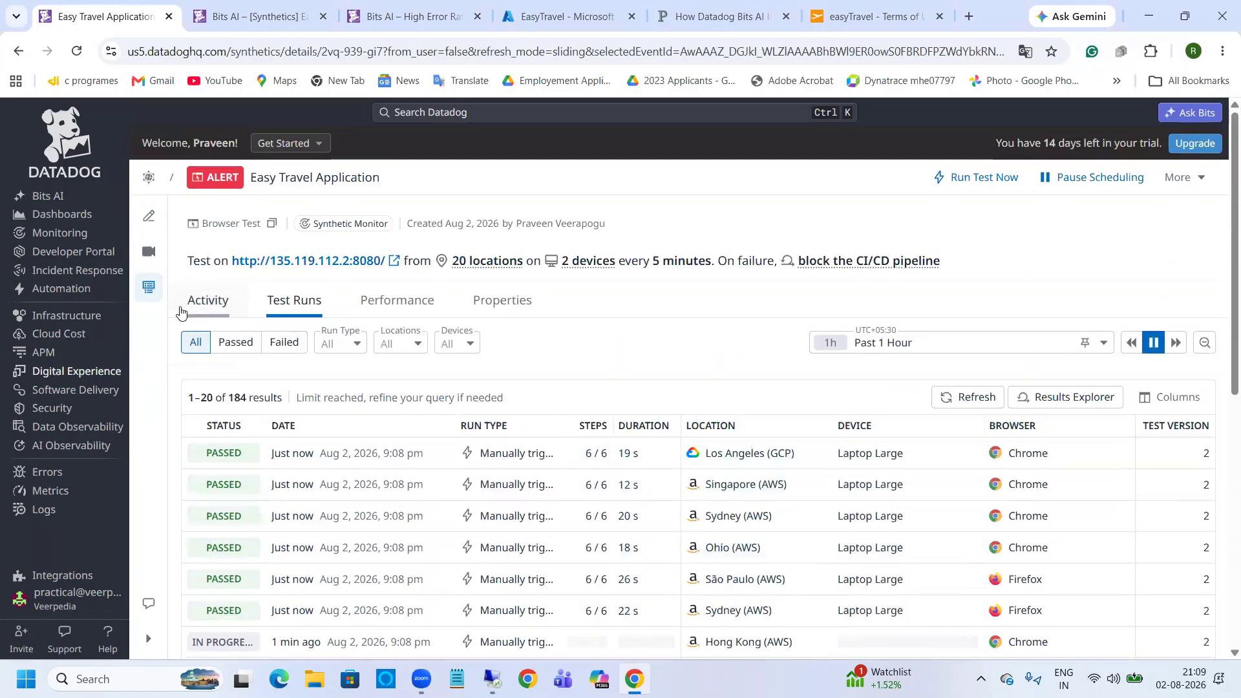
scroll(366, 385, down, 10)
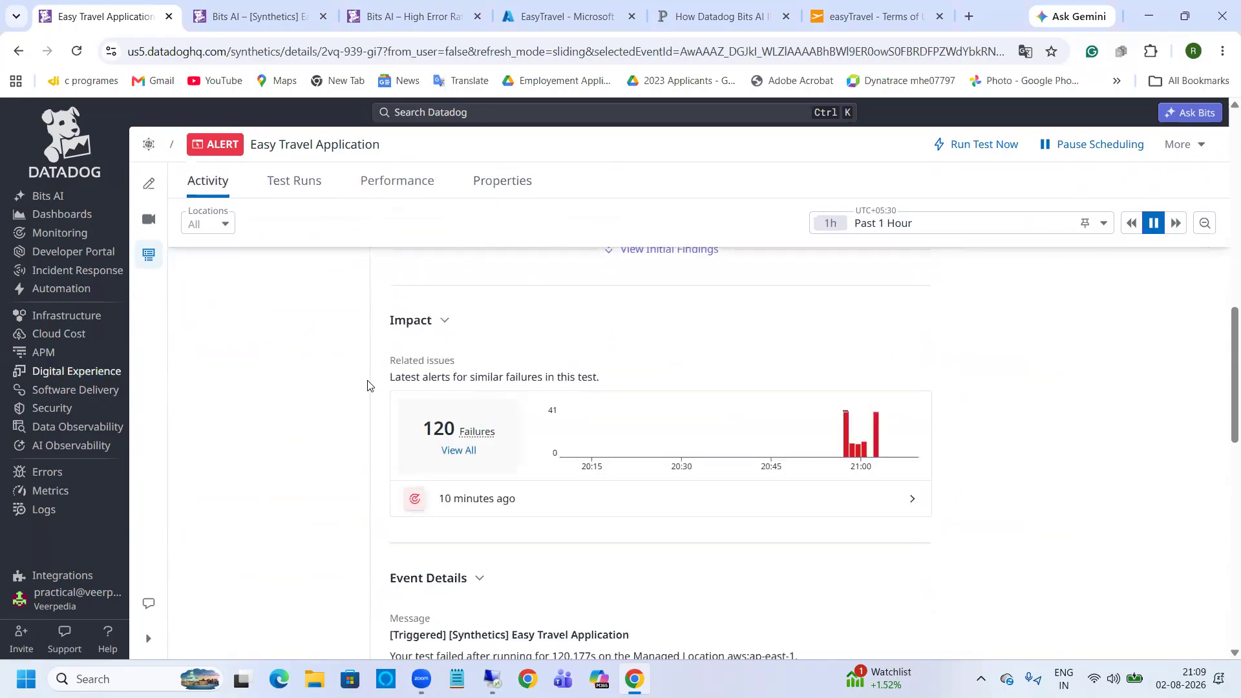
scroll(344, 383, down, 2)
scroll(344, 383, up, 10)
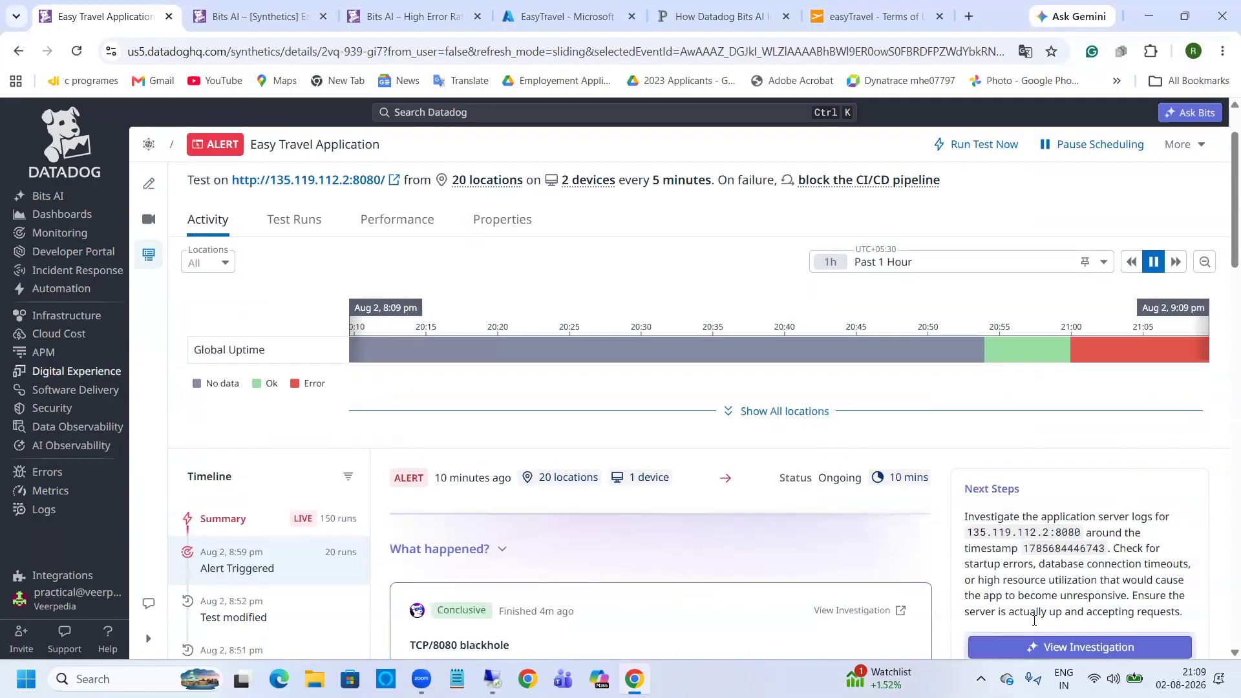
Step: Open the Bits AI investigation from the alert, give positive root cause feedback, and view What Bits learned in the hypothesis tree
click(1048, 648)
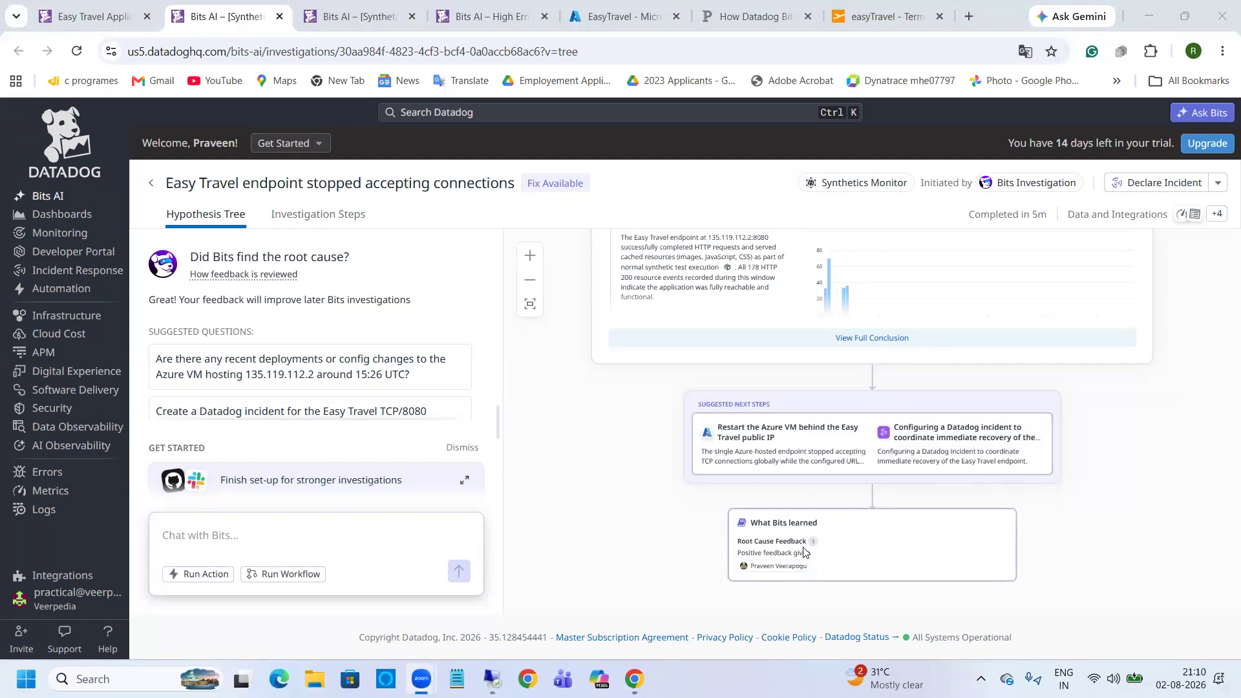
scroll(777, 542, down, 3)
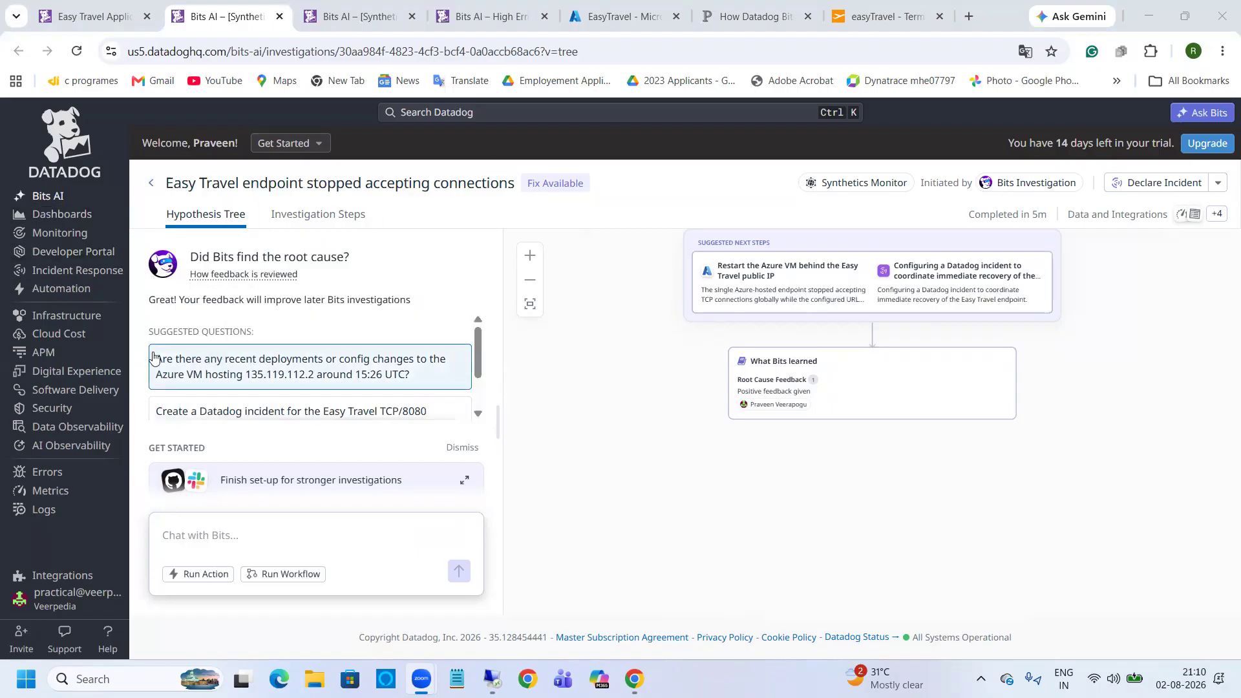
Step: Open the APM home page and view the service list and error tracking issues
click(75, 354)
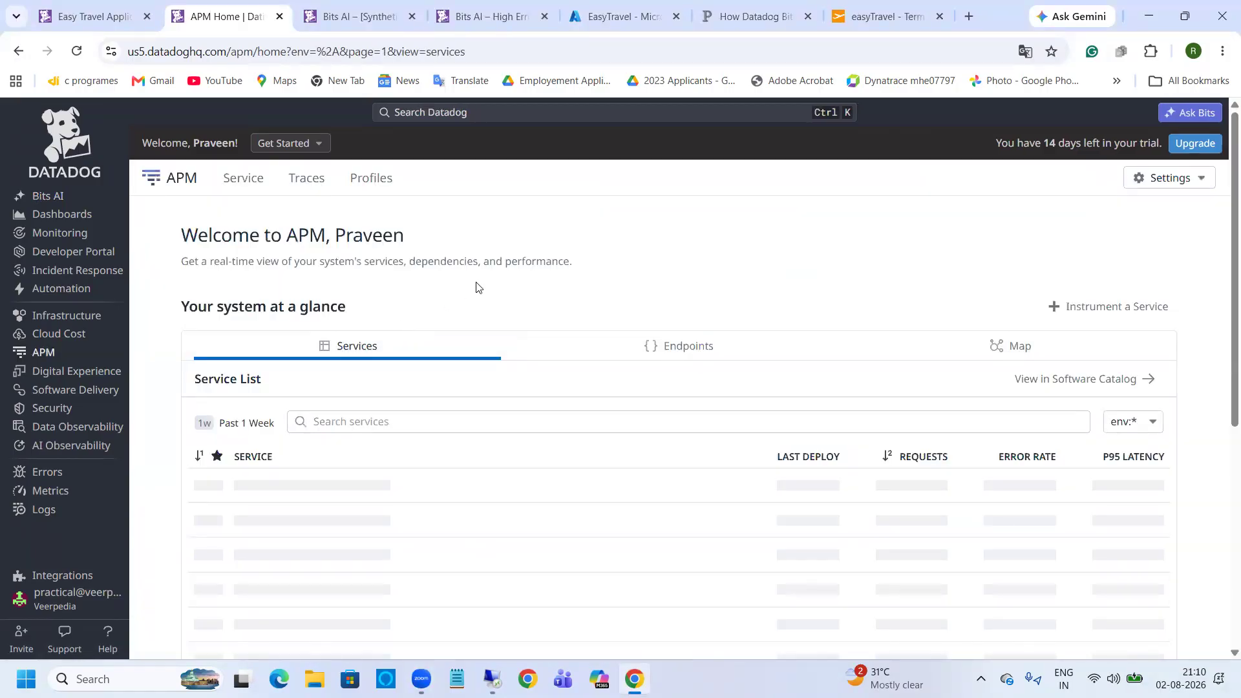
scroll(426, 304, down, 2)
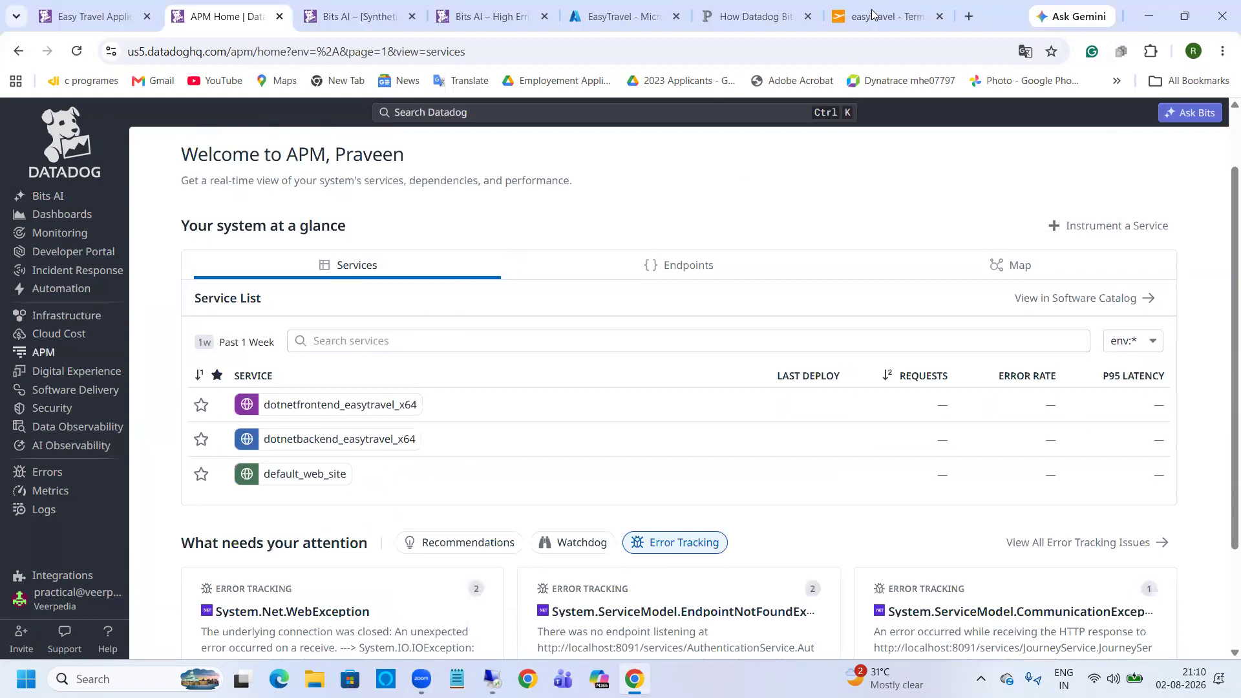
Step: Visit easyTravel's Home, Special Offers, About, Contact, Terms of Use and Privacy Policy pages, and return to Home
click(873, 15)
click(409, 135)
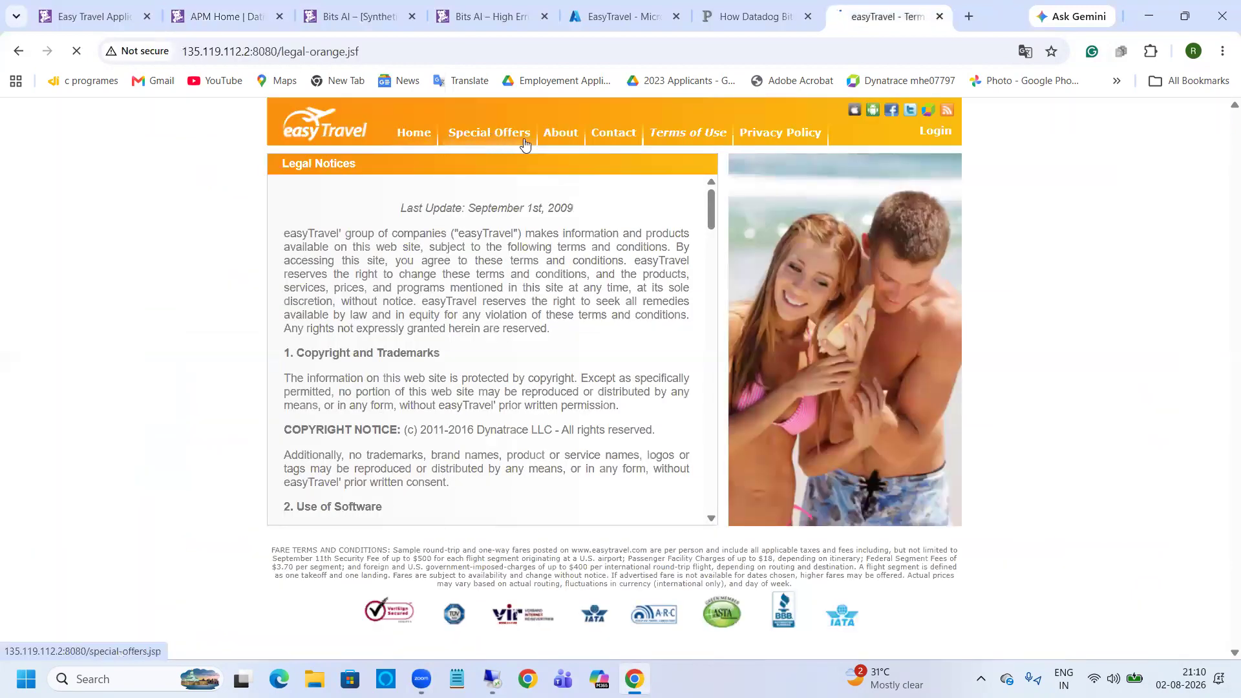
click(525, 136)
click(560, 134)
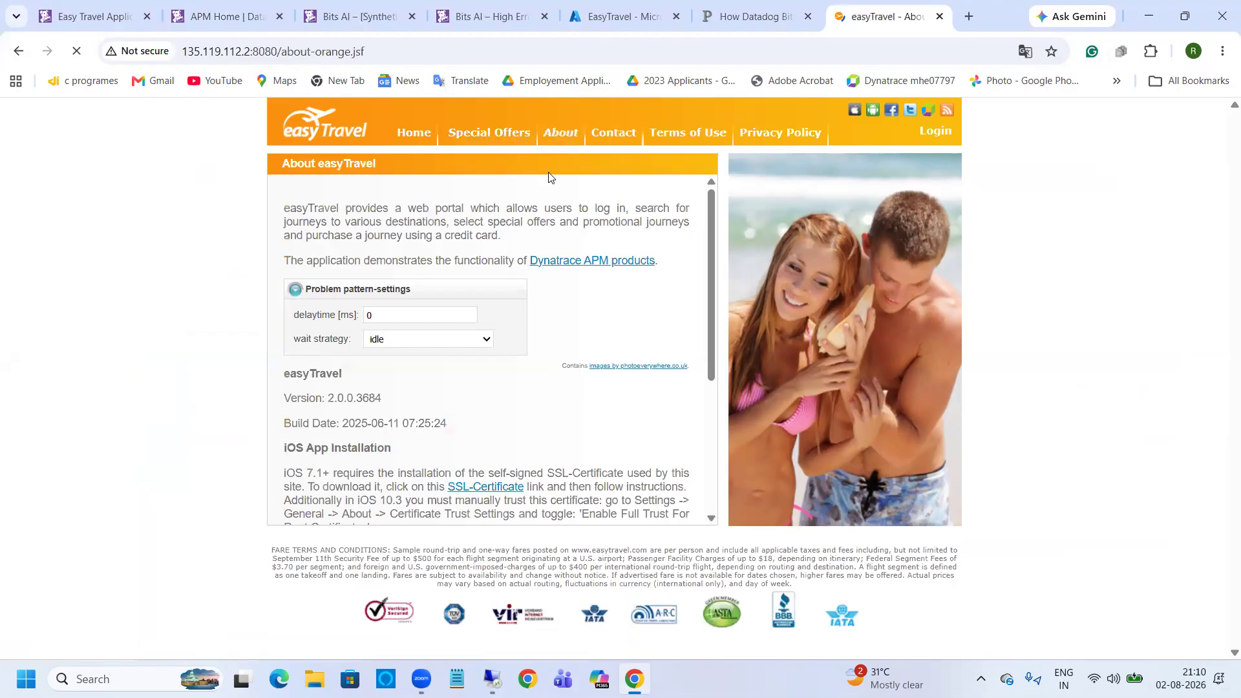
click(605, 136)
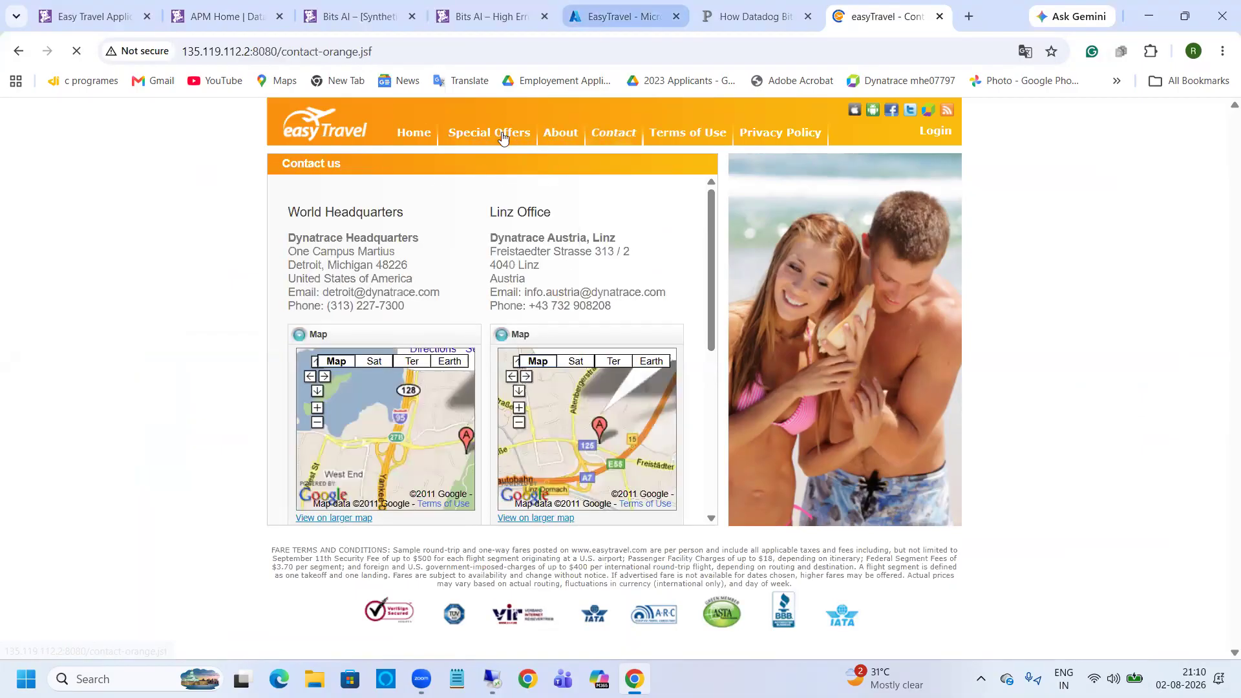
click(682, 133)
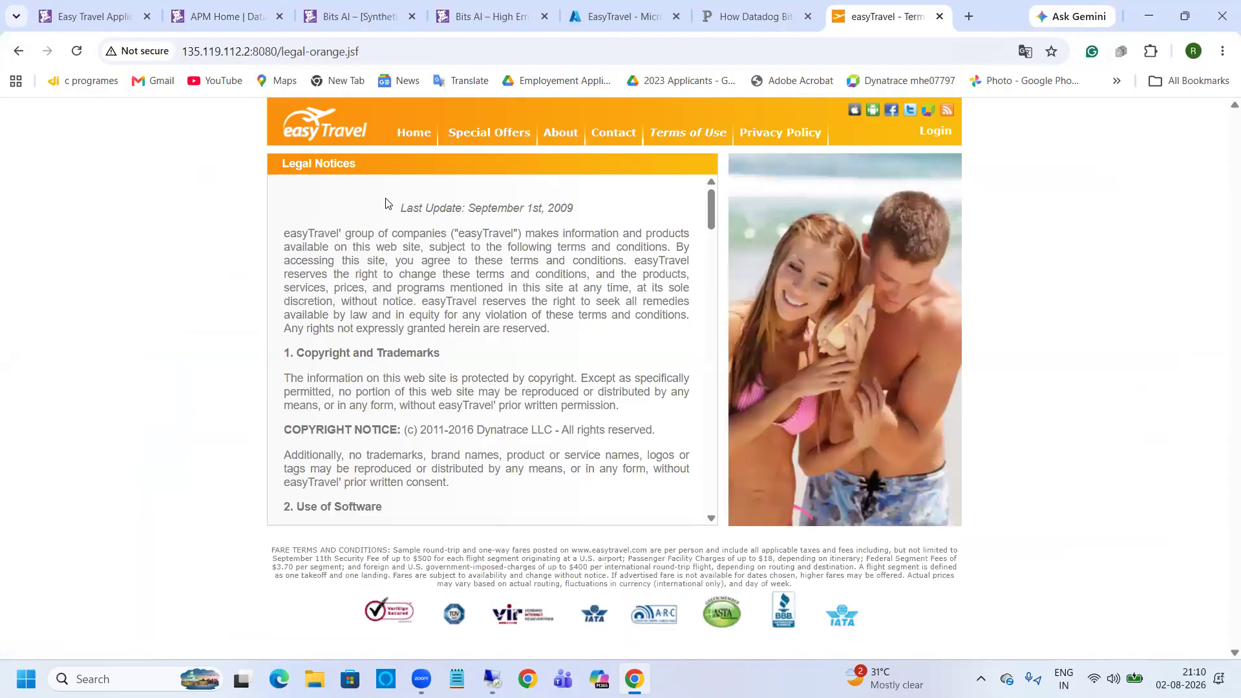
click(779, 133)
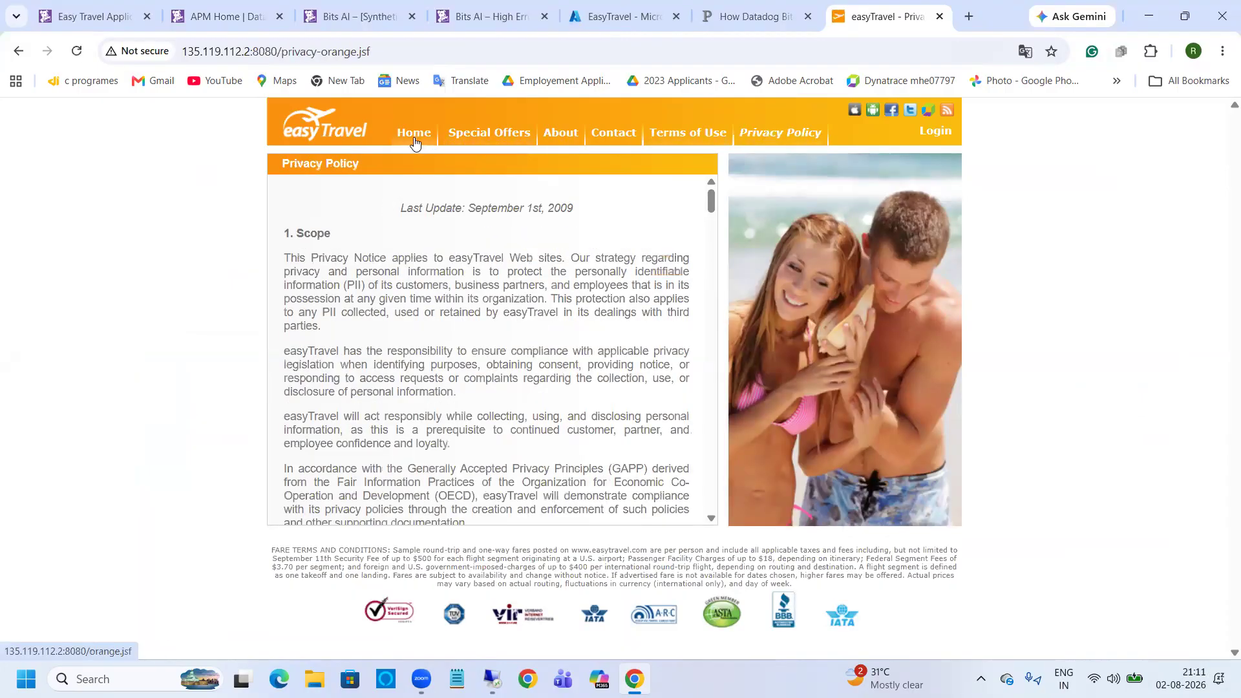
click(414, 133)
Step: Recheck the Easy Travel Application test's global uptime bar and alert timeline
click(91, 16)
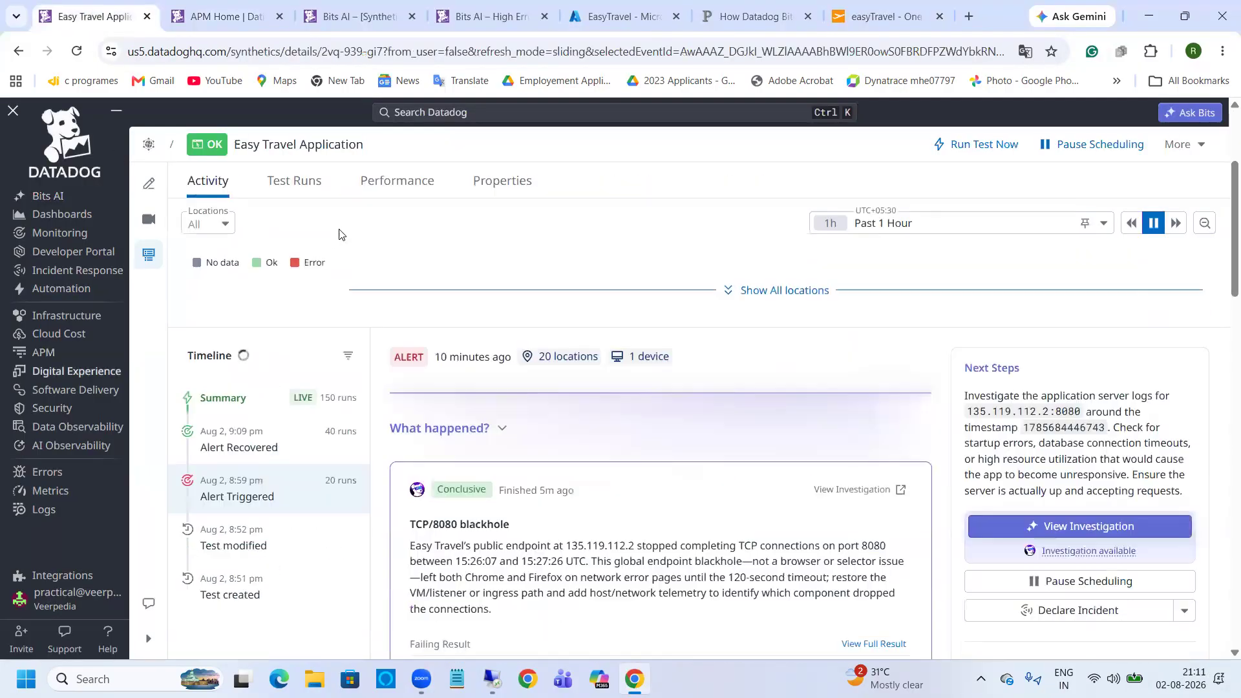
scroll(313, 267, down, 10)
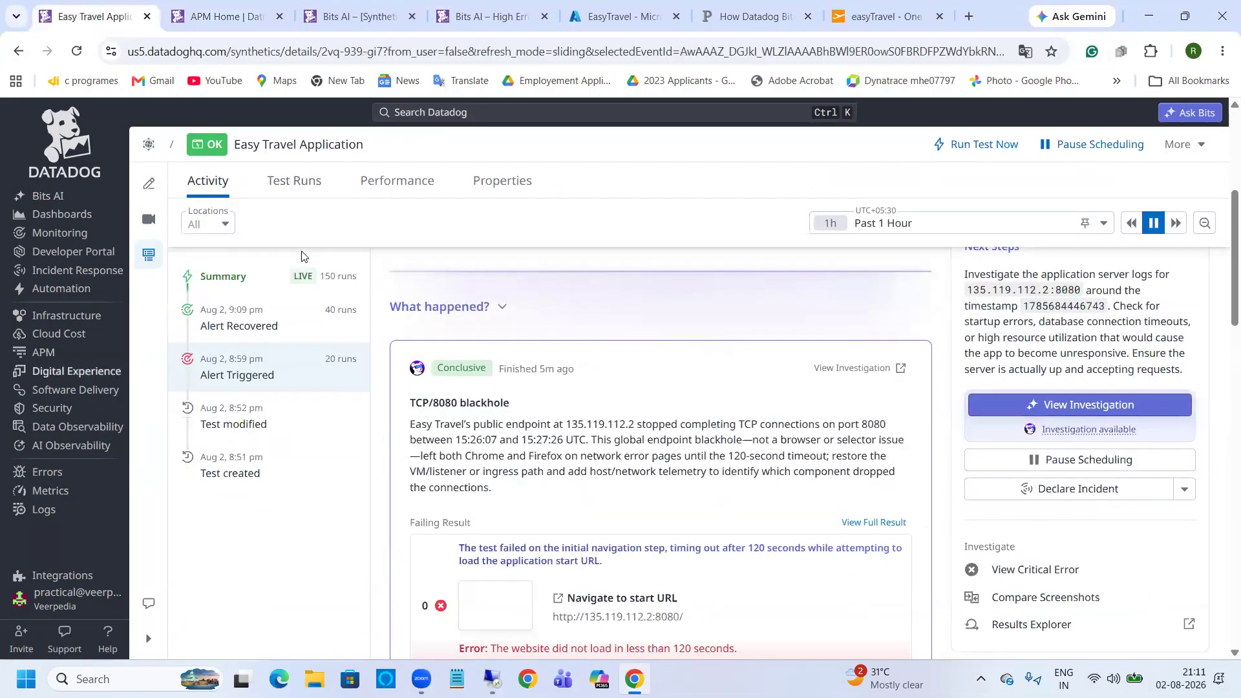
scroll(313, 323, up, 5)
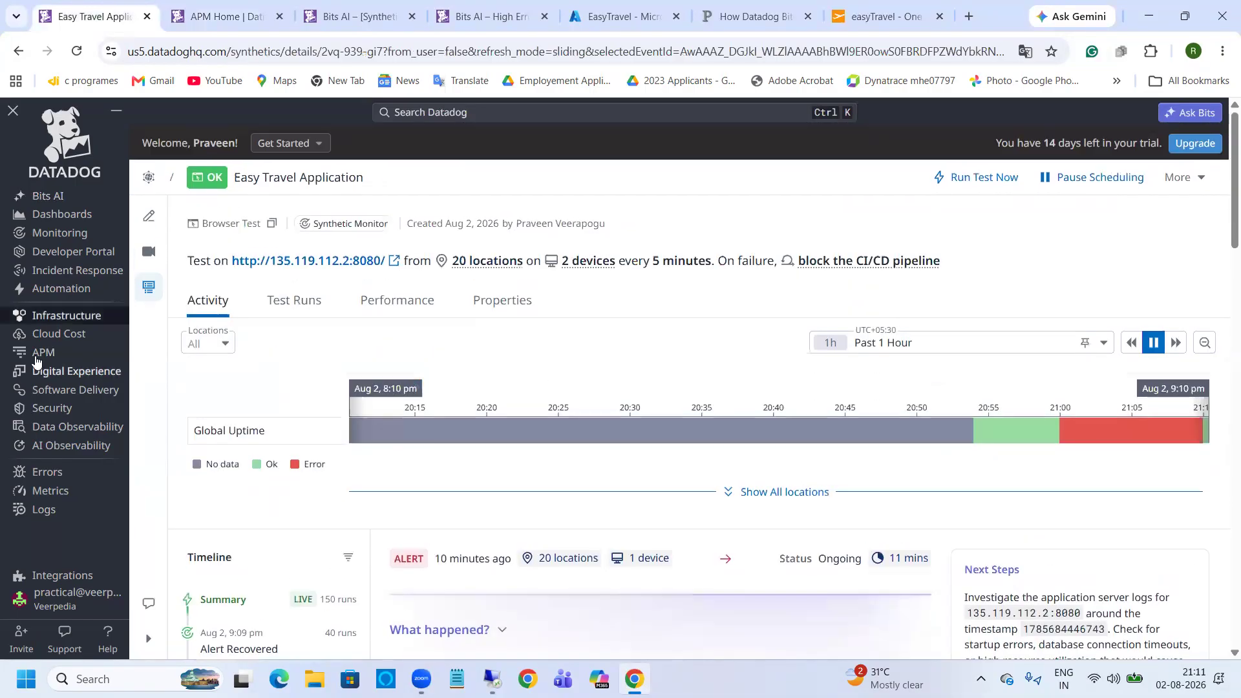
Step: Close the duplicate APM browser tab and open the APM Traces search
click(44, 353)
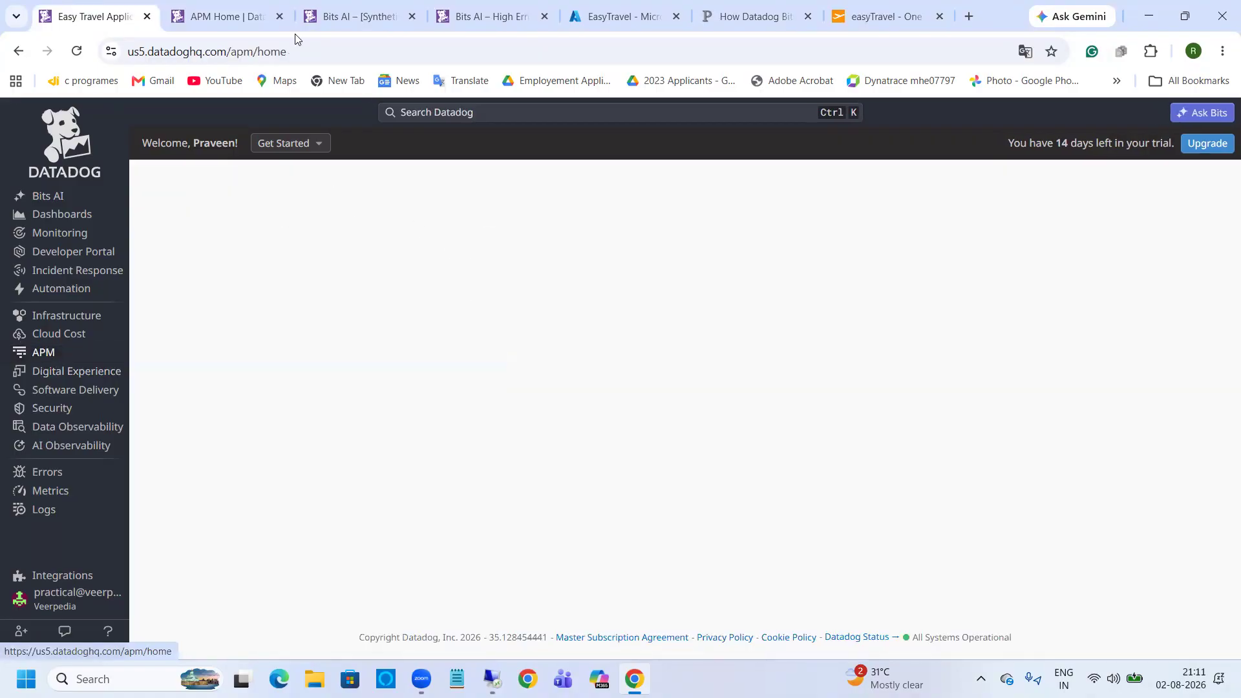
click(280, 16)
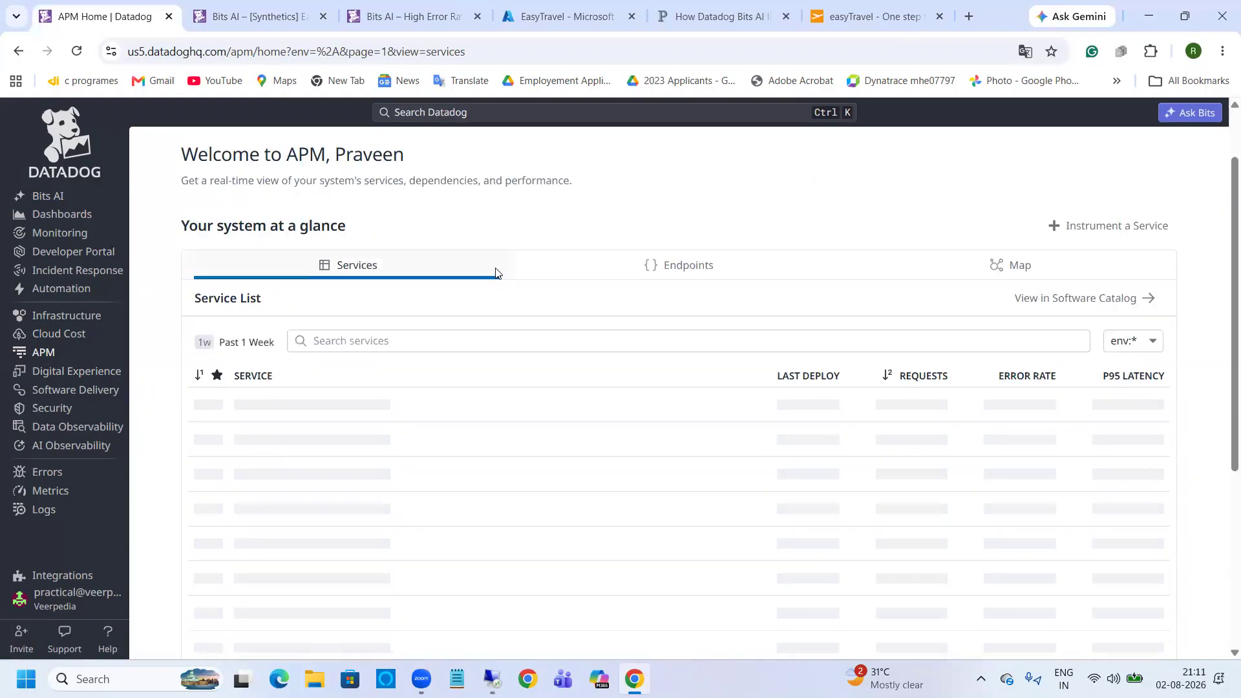
click(292, 194)
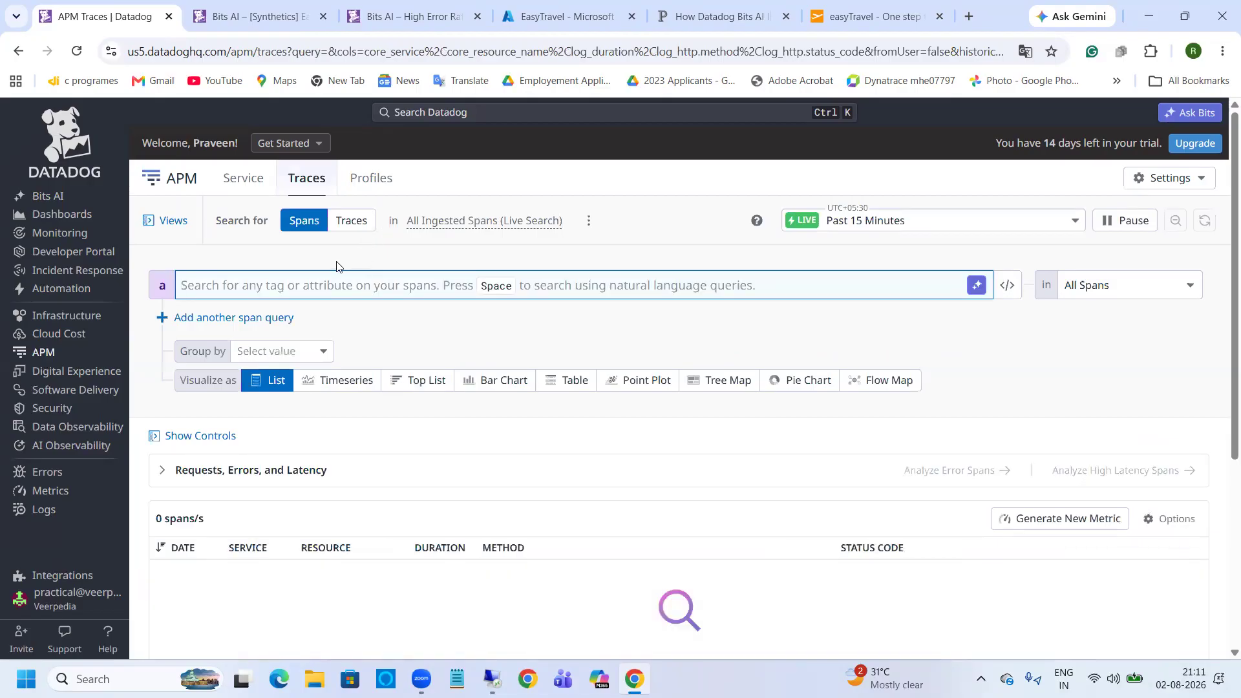
scroll(475, 319, down, 1)
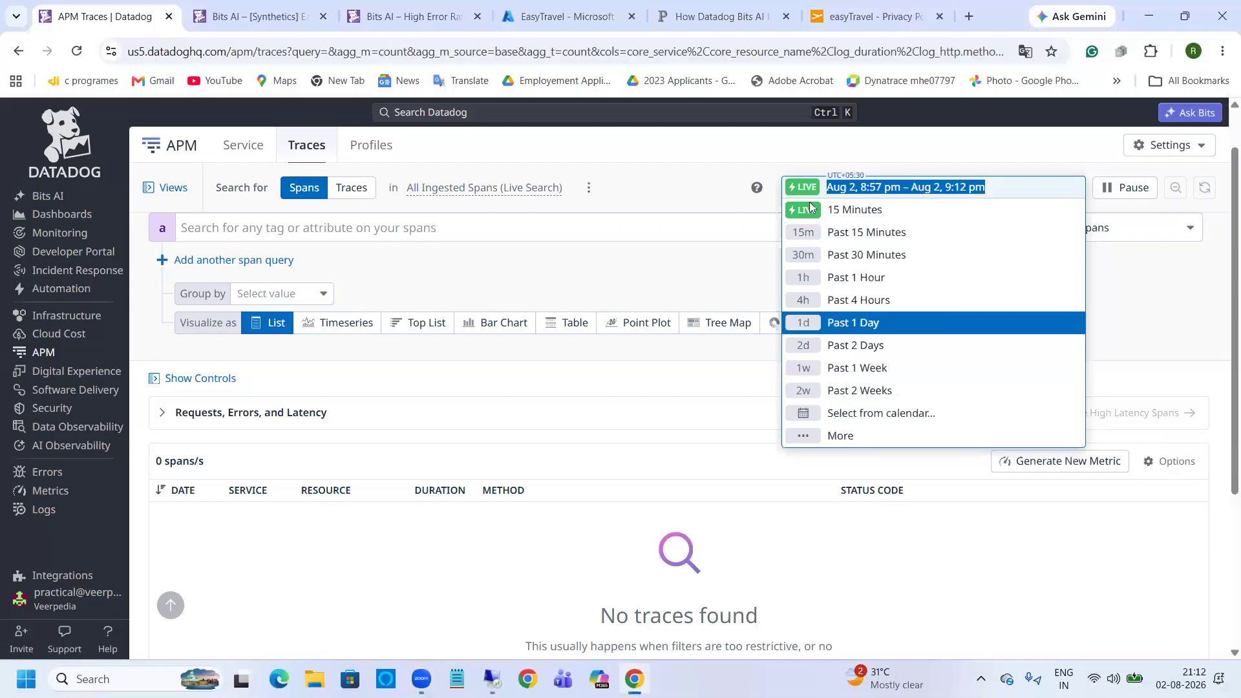
Step: Set the span search time range to Past 2 Days and expand the Requests, Errors, and Latency charts
click(853, 305)
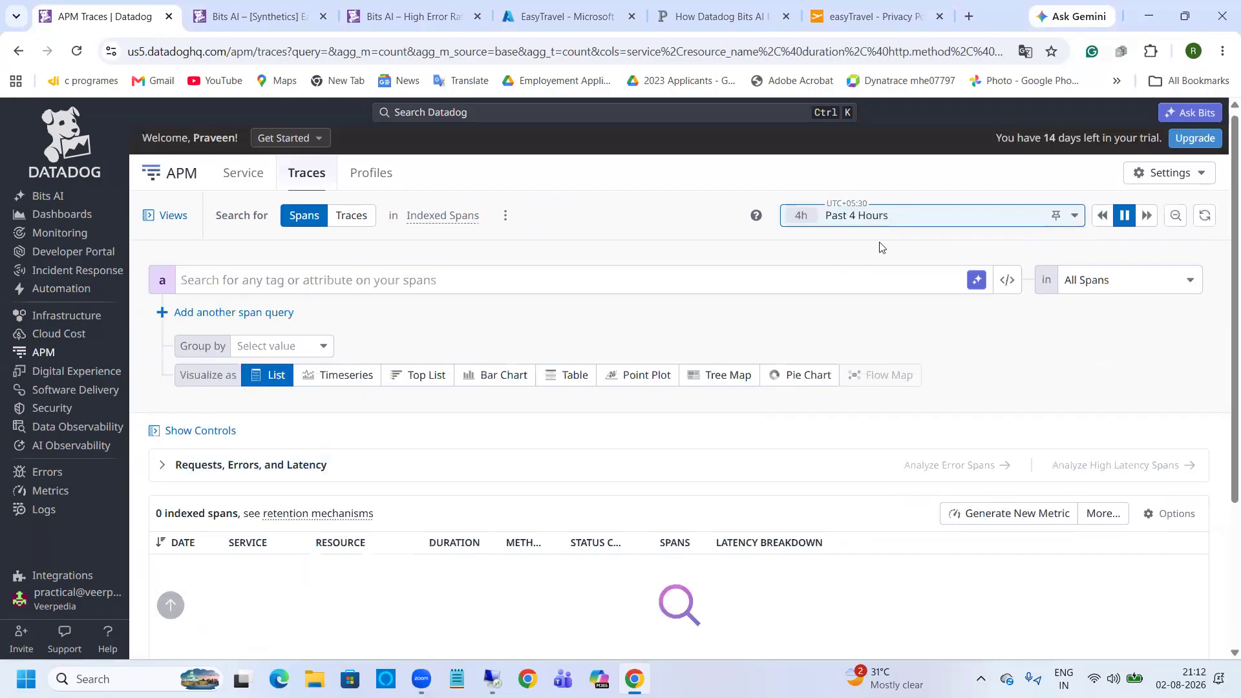
click(891, 222)
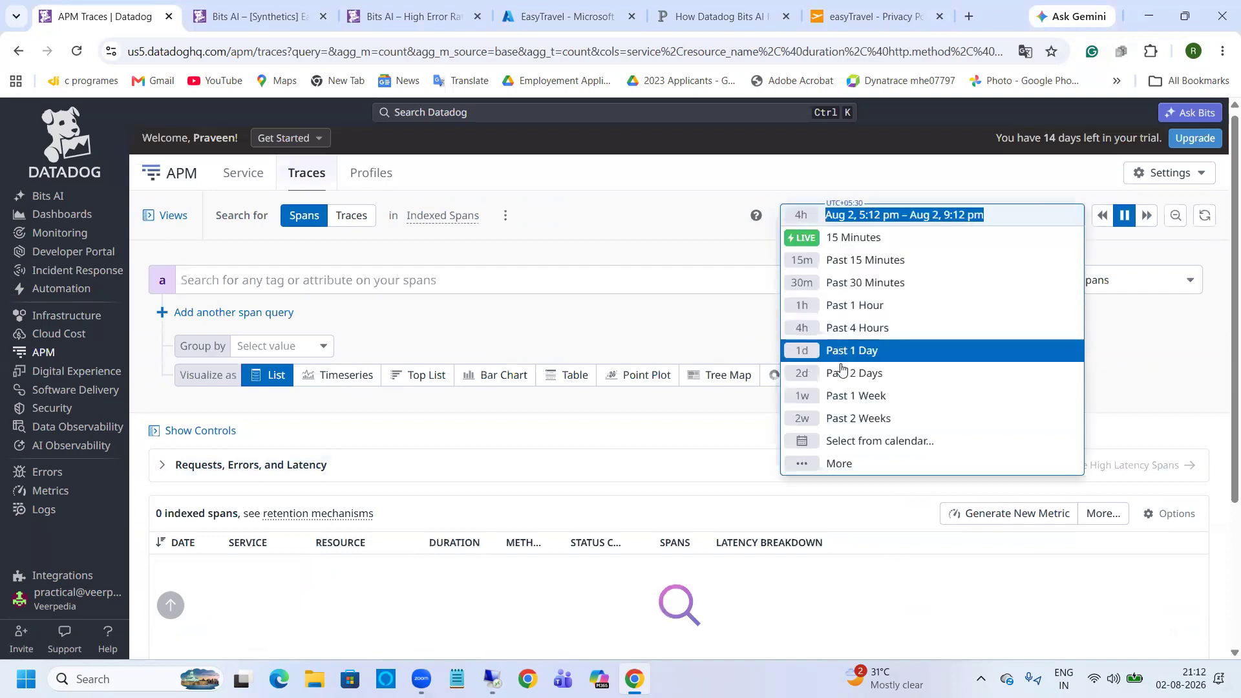
click(840, 375)
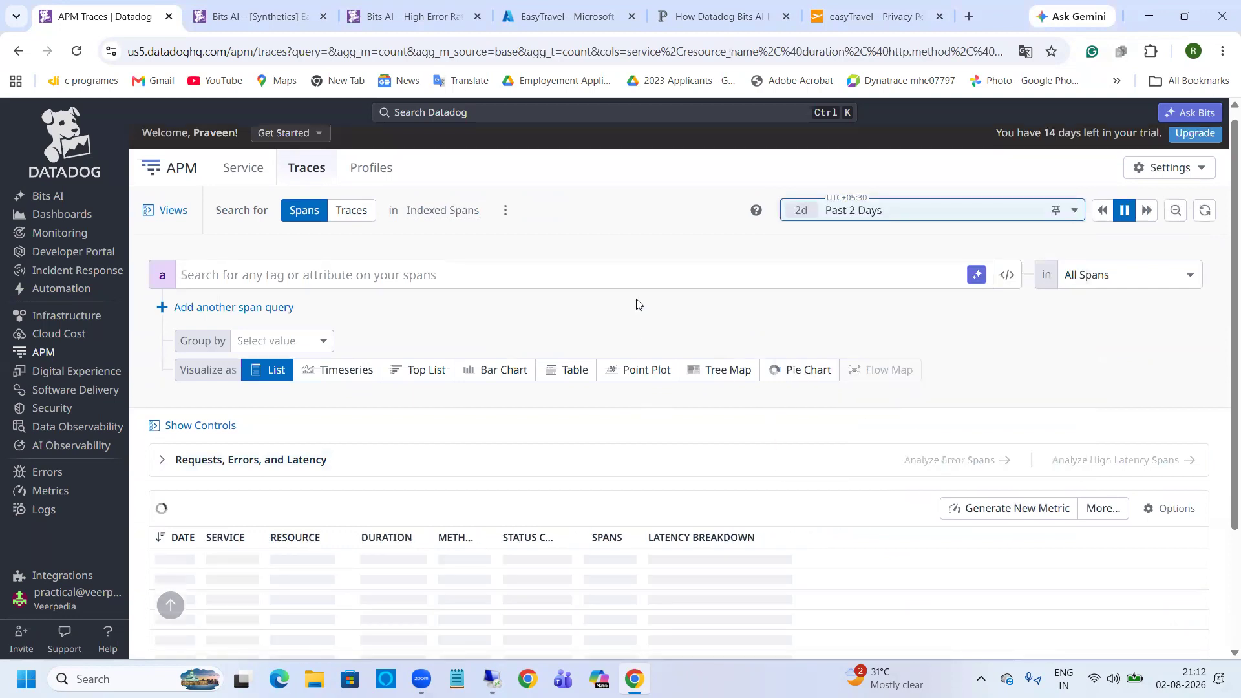
scroll(676, 283, down, 2)
click(646, 291)
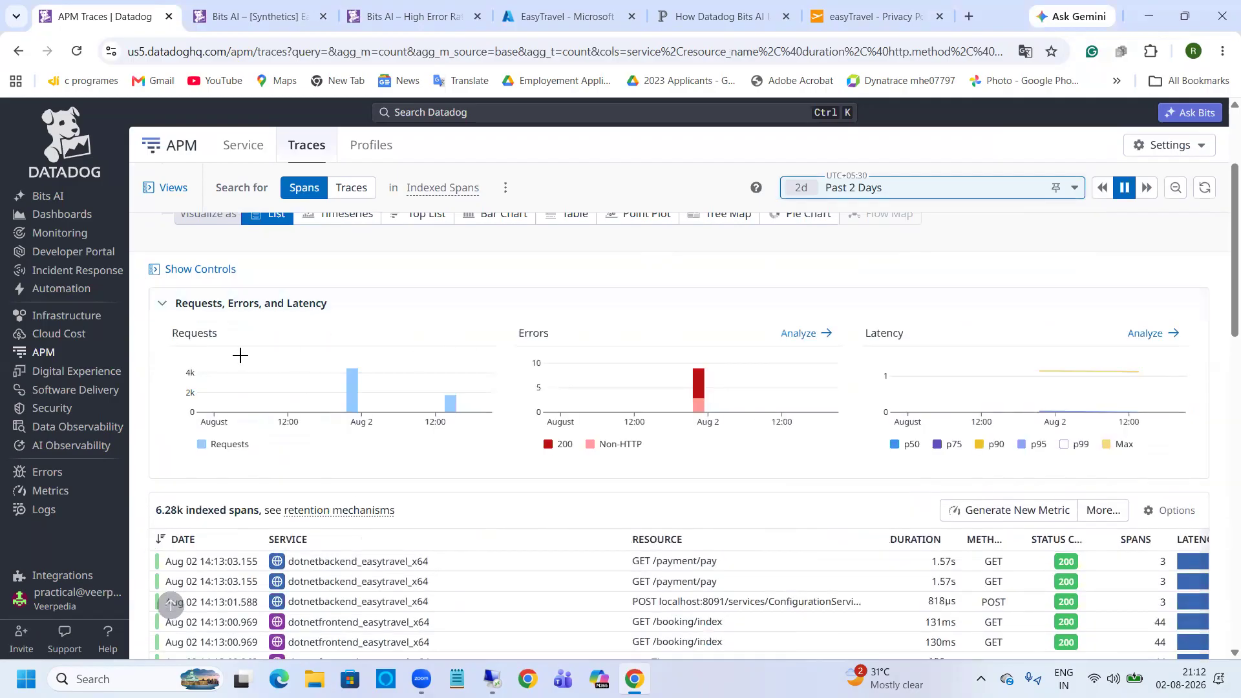
Step: Compare the request, error and latency charts with the indexed spans of the easyTravel services
scroll(337, 388, down, 5)
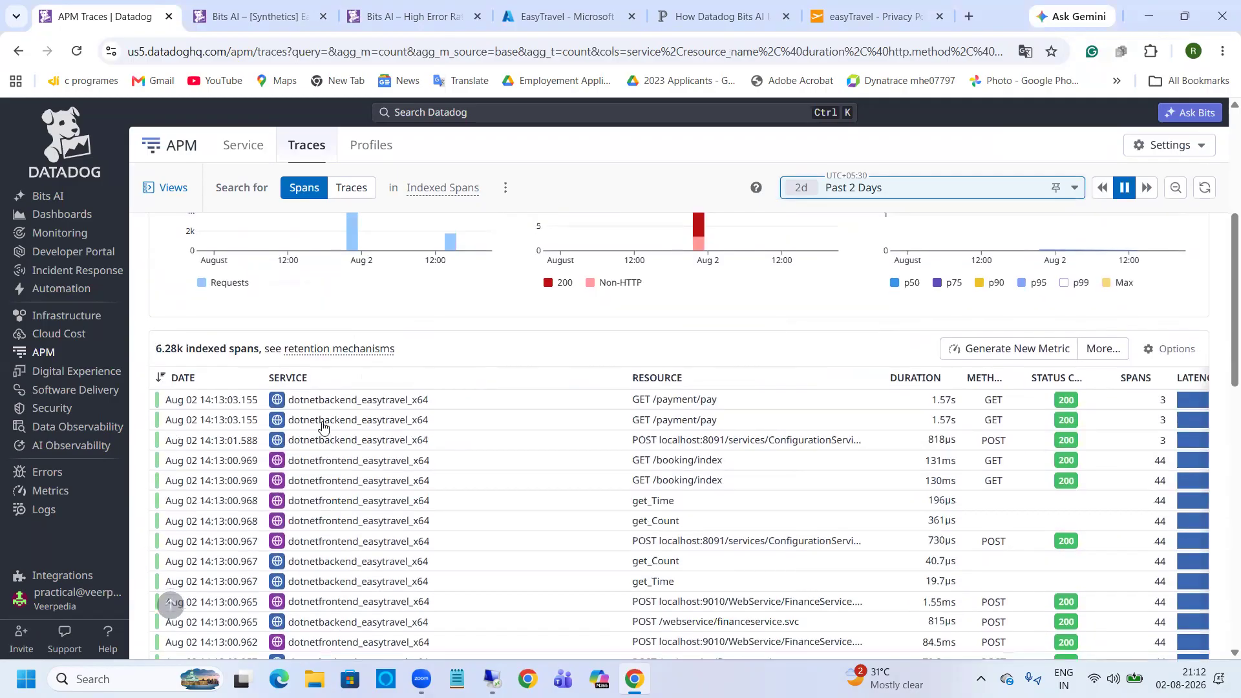
scroll(339, 391, up, 8)
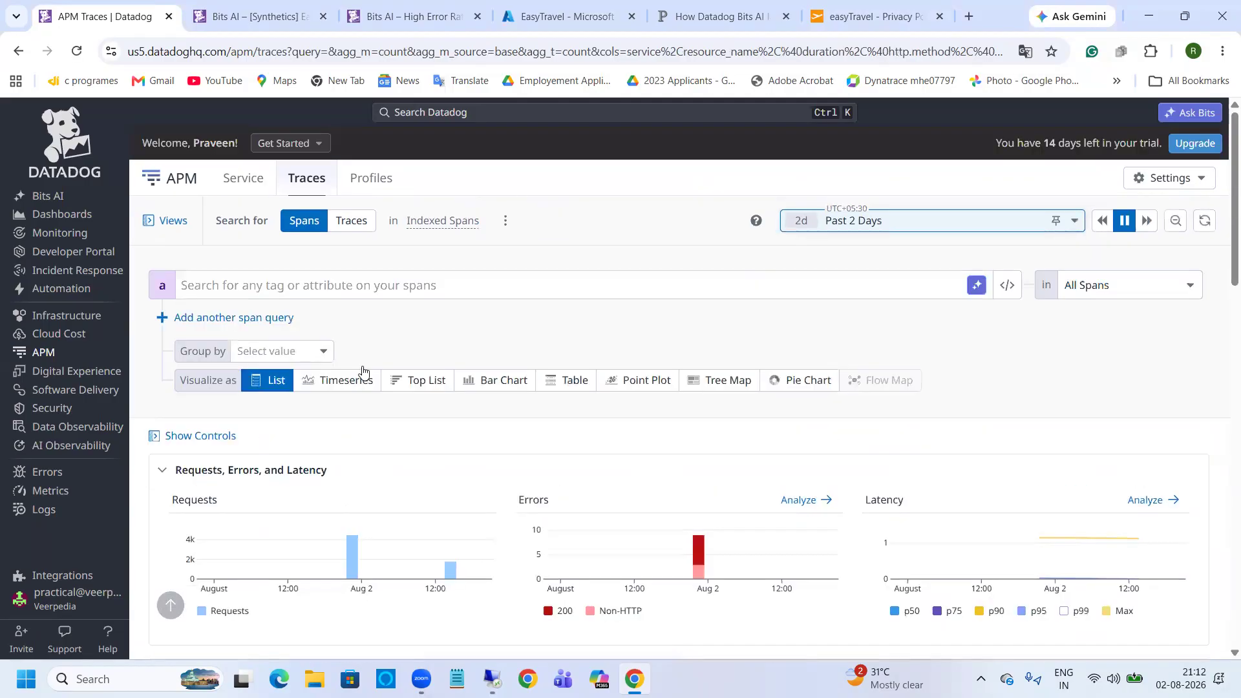
scroll(378, 381, down, 5)
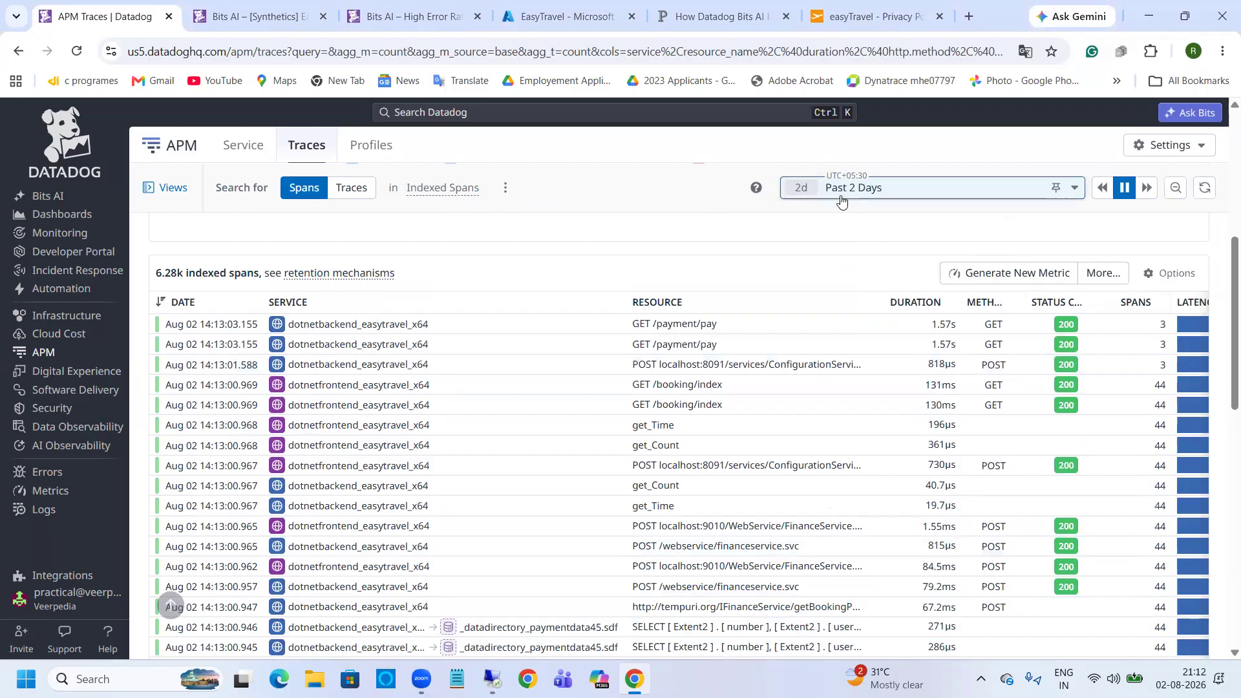
scroll(568, 356, up, 5)
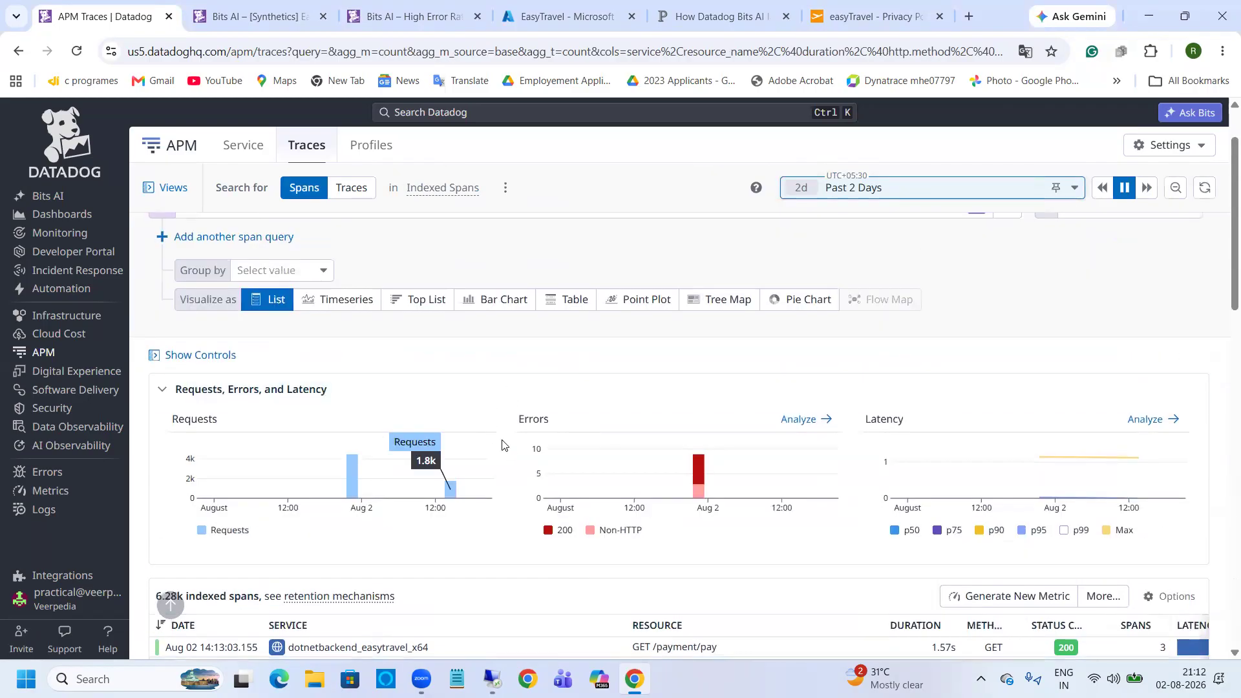
scroll(528, 407, down, 4)
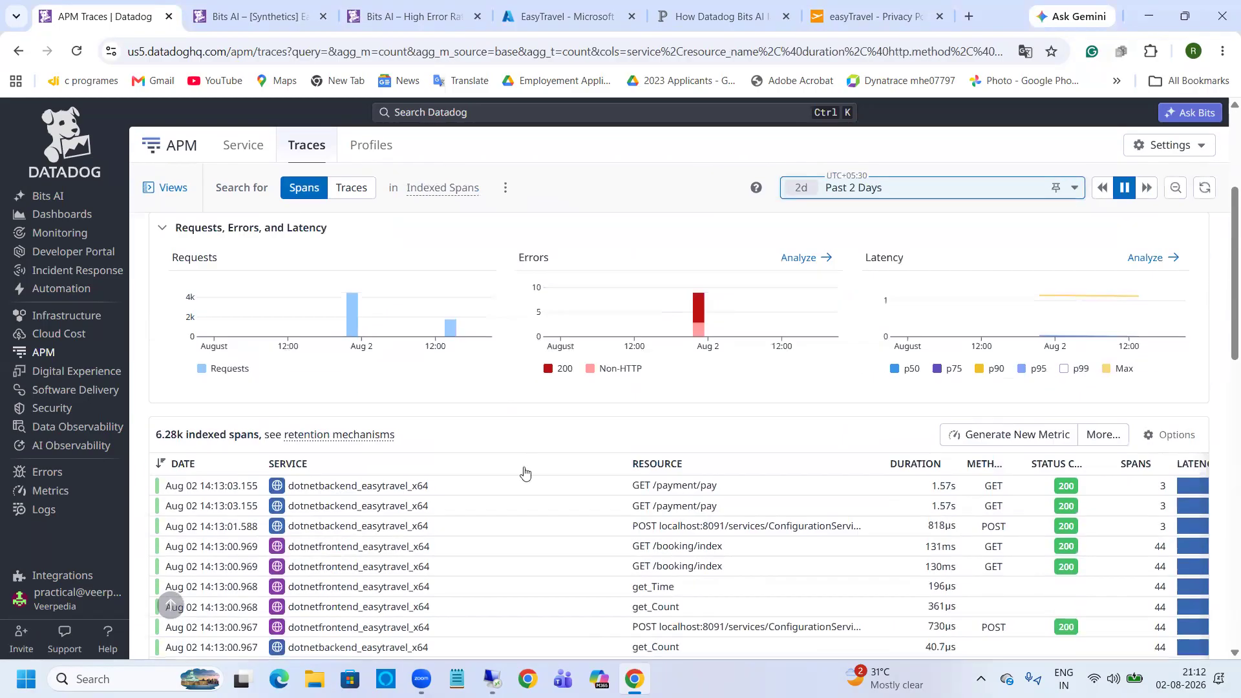
Step: Open the analysis of the error spans and review its breakdown by service, resource name and user agent
click(809, 269)
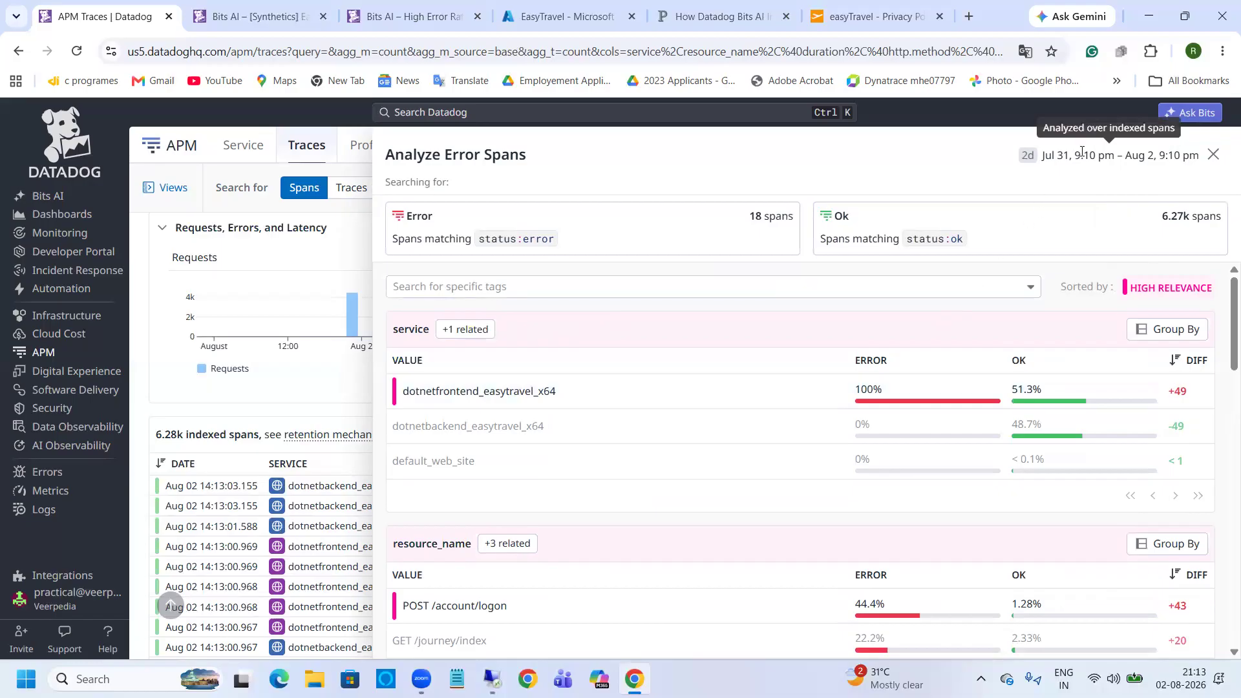
scroll(606, 360, down, 7)
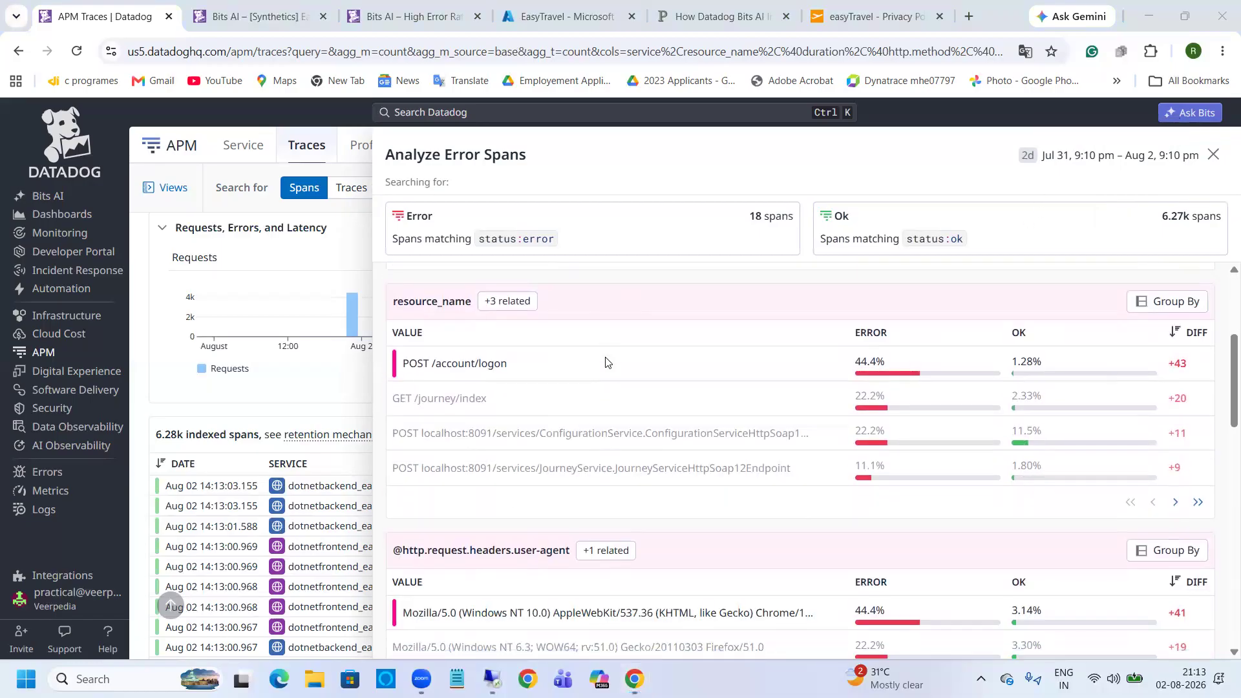
scroll(601, 410, up, 7)
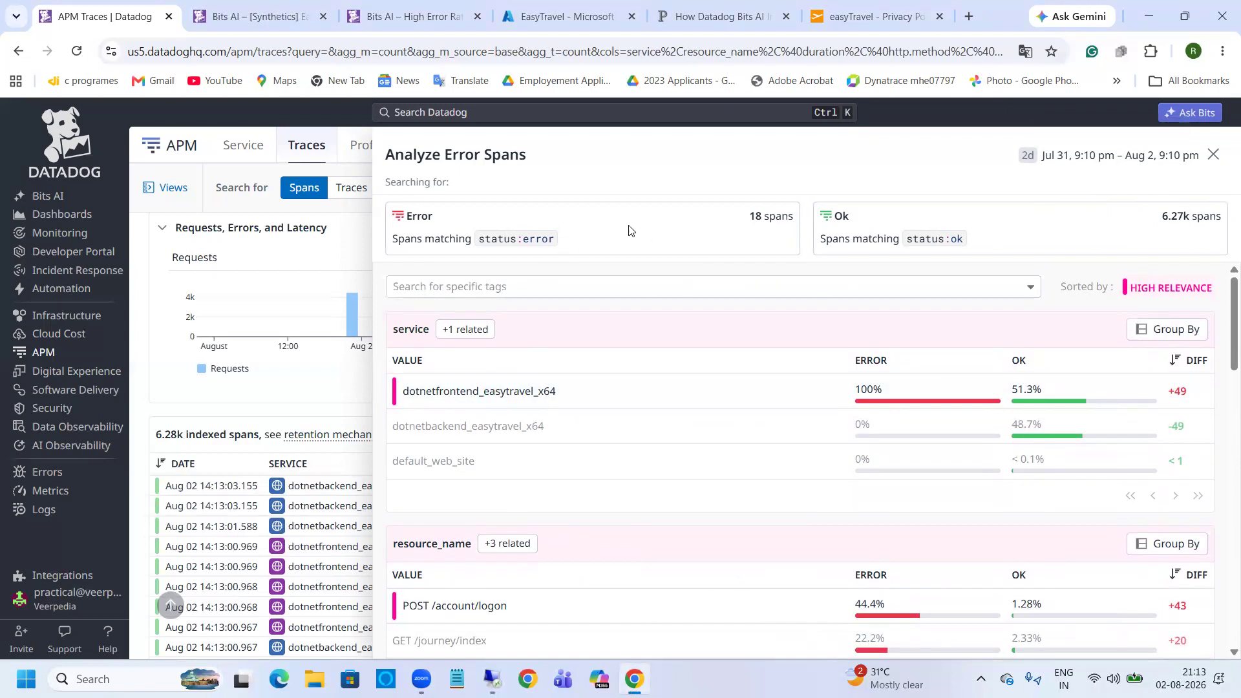
Step: Open Bits Chat and ask the suggested question "What are the slowest endpoints in the last hour?"
click(1194, 115)
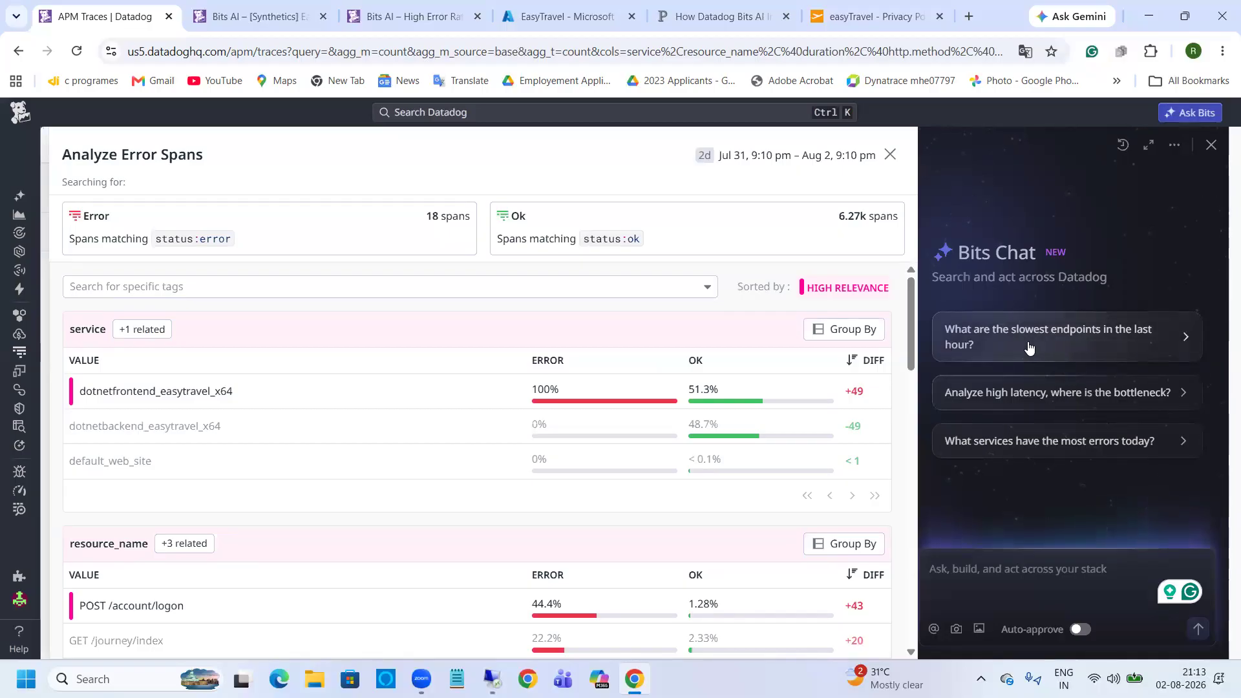
click(1088, 342)
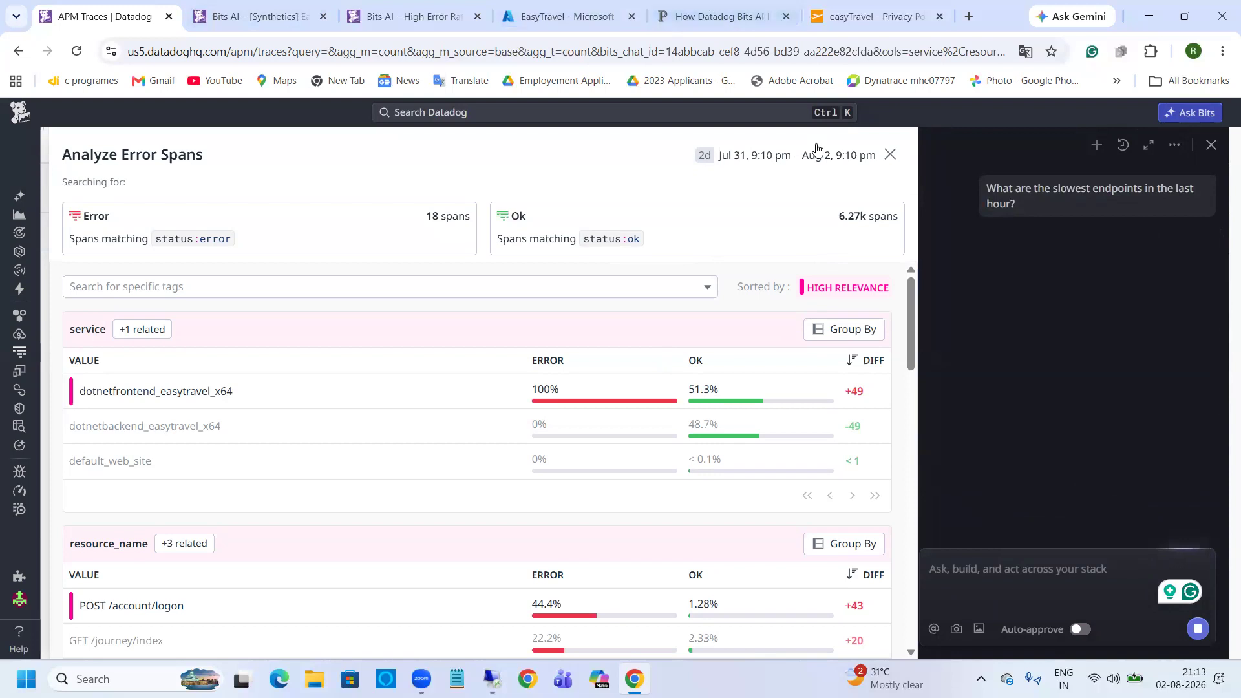
Step: List the dotnetfrontend_easytravel_x64 spans from the error analysis and open the newest GET /booking/index trace
scroll(238, 287, down, 1)
scroll(177, 319, down, 3)
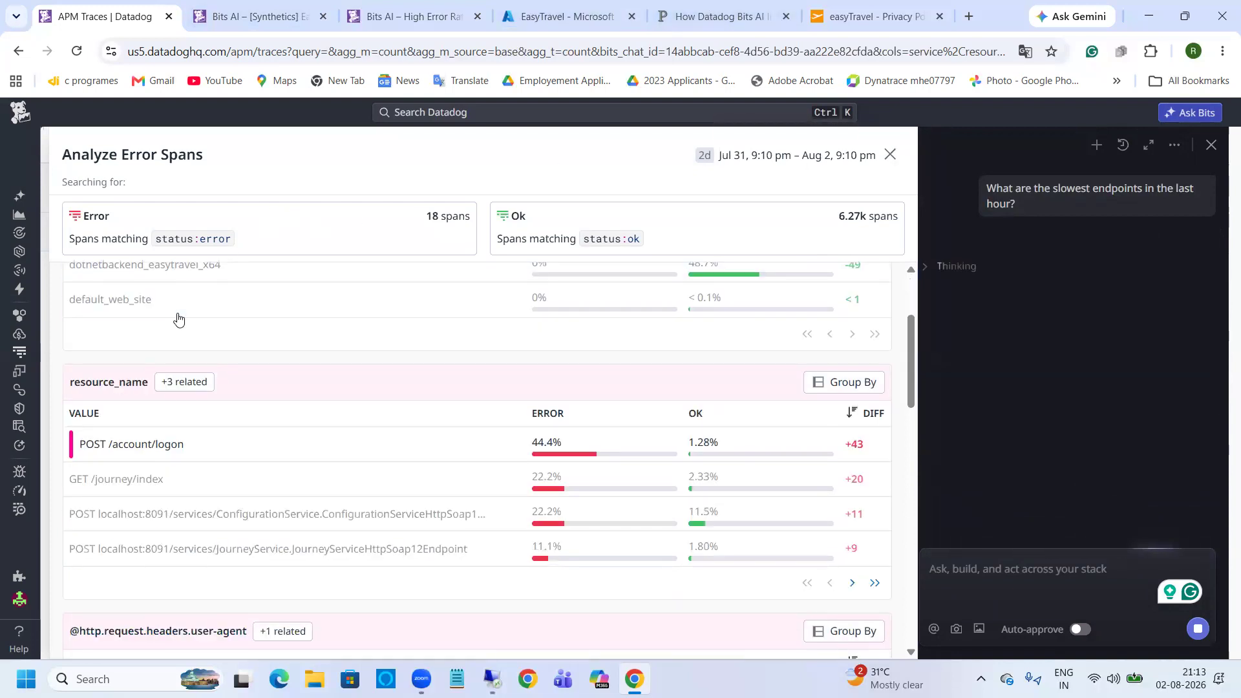
scroll(300, 390, up, 4)
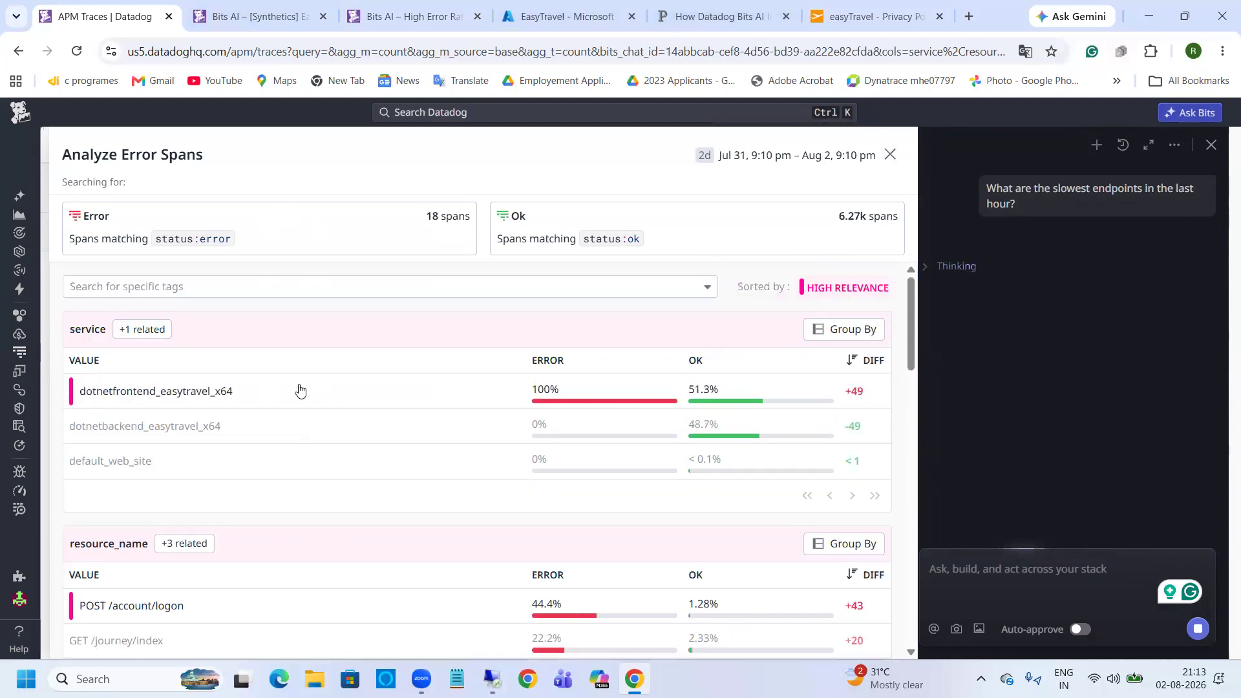
click(204, 391)
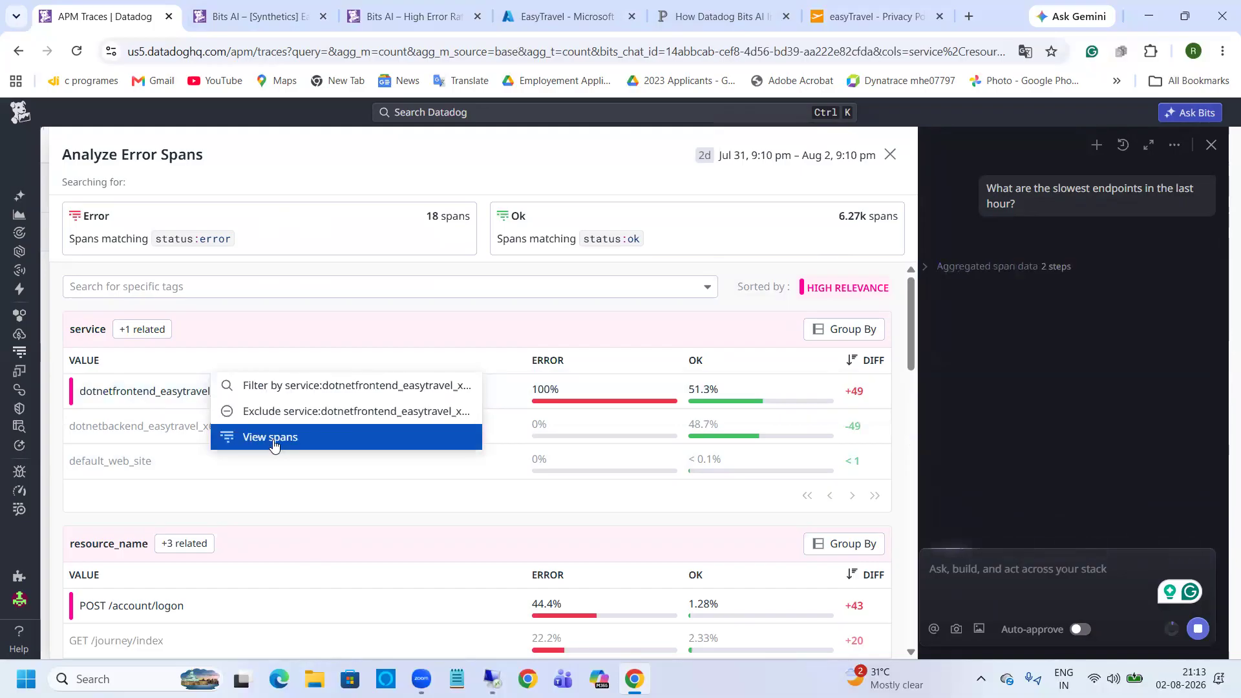
click(274, 445)
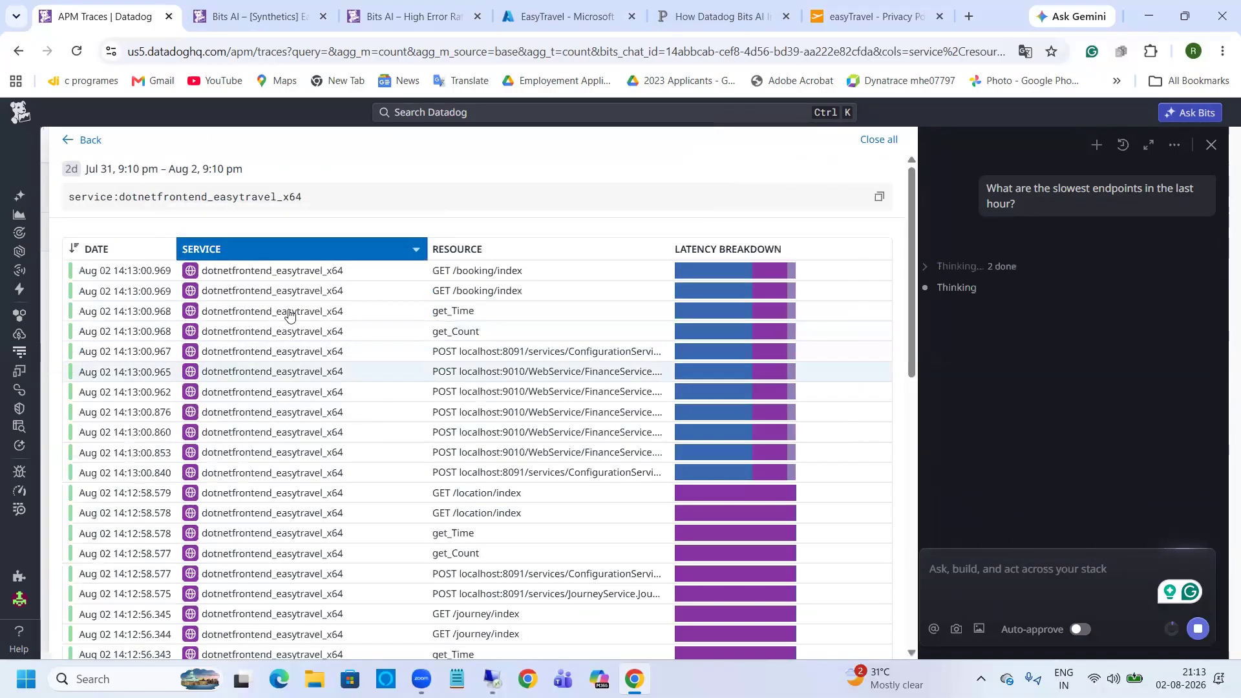
click(253, 277)
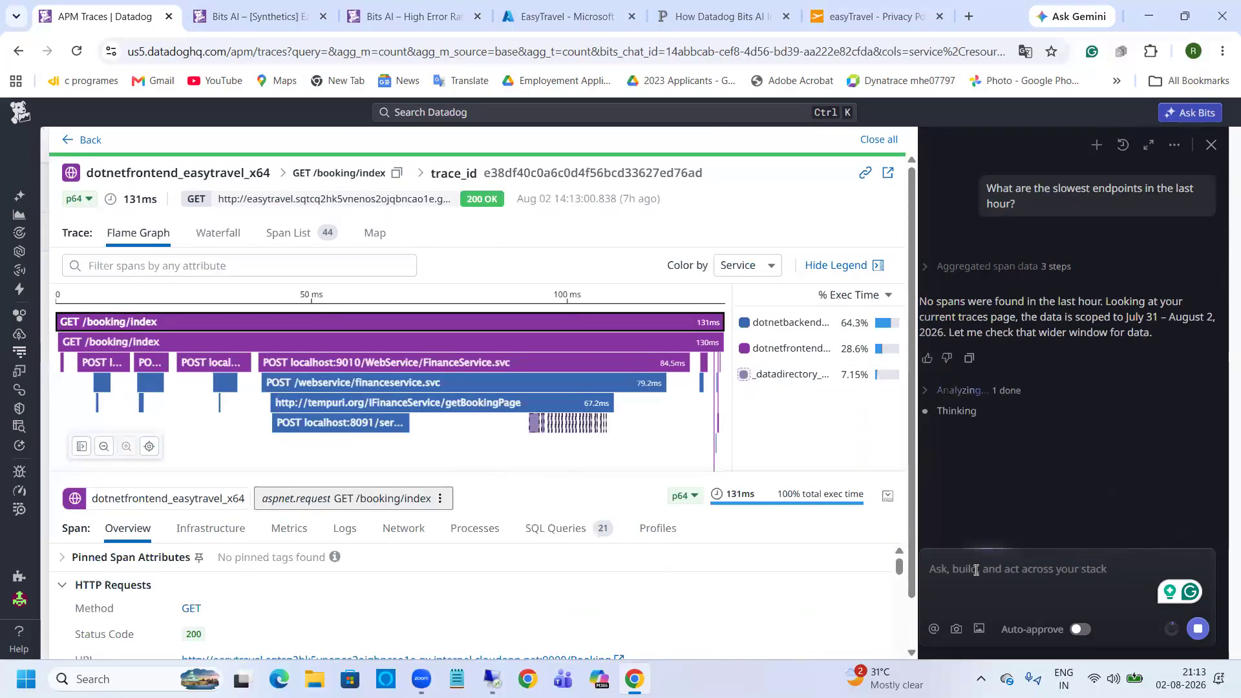
Step: Read Bits Chat's answer about the slowest endpoints alongside the question asked
drag(989, 189, 1015, 203)
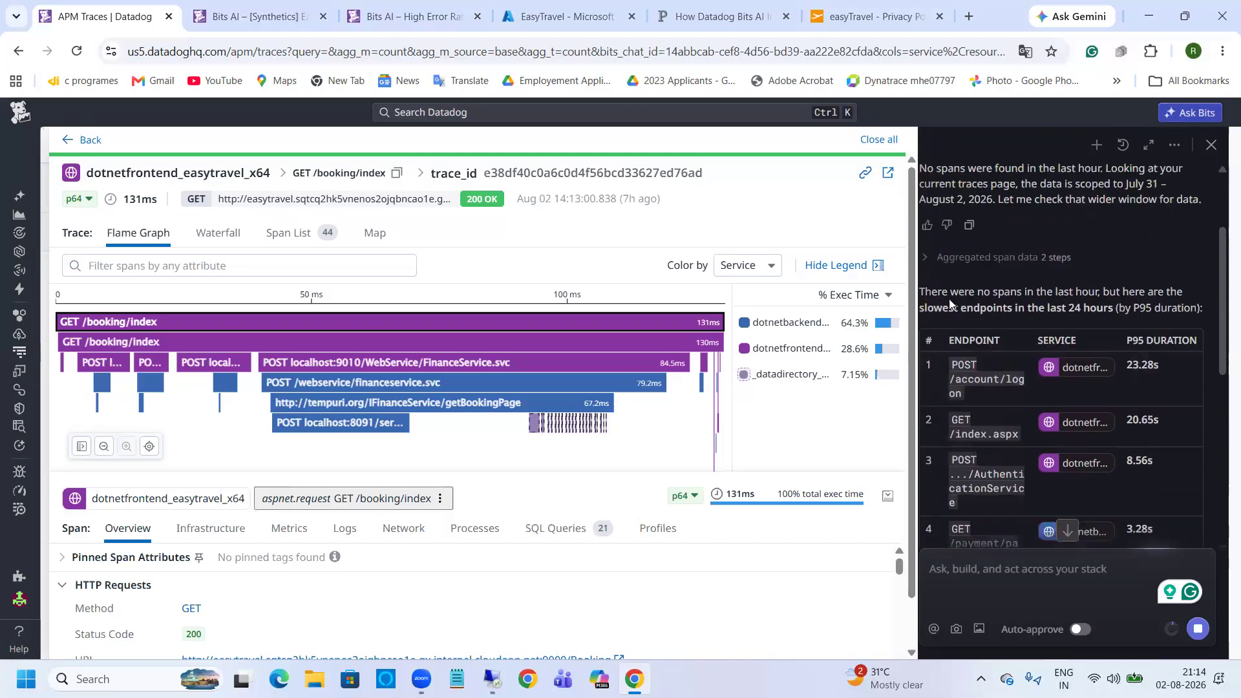
scroll(1021, 282, up, 1)
scroll(1021, 282, up, 1)
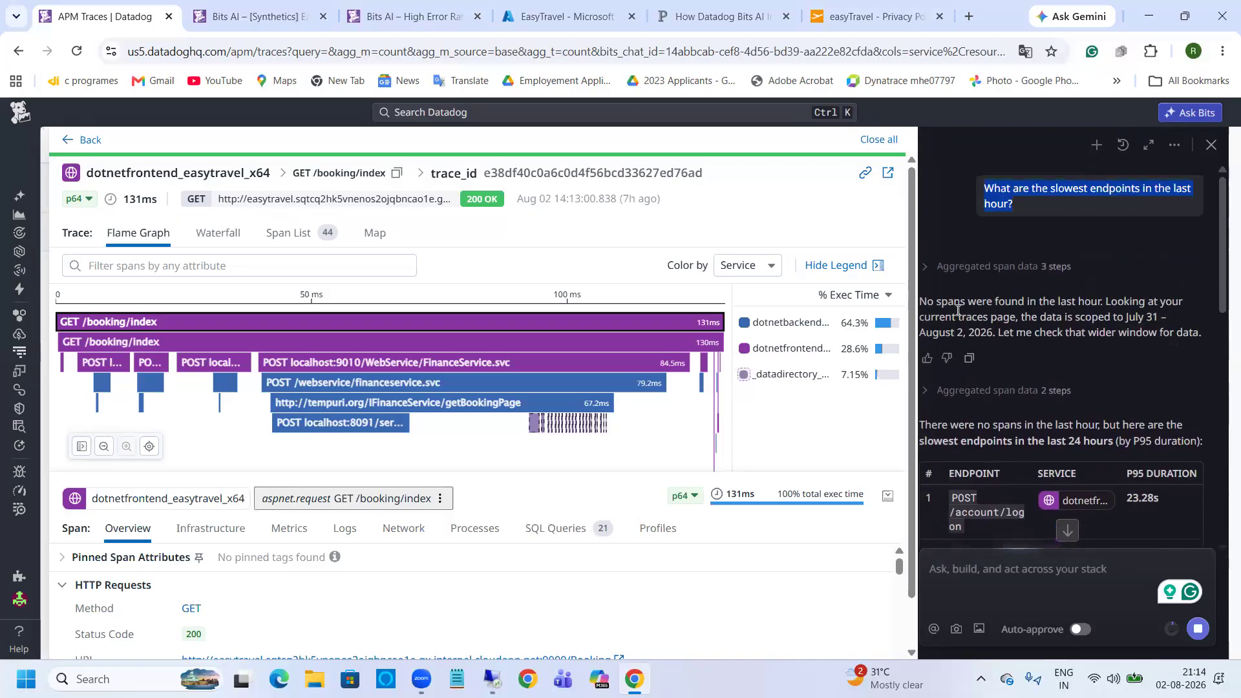
Step: Read Bits Chat's table of the slowest endpoints in the last 24 hours, checking each endpoint's service and P95 duration
scroll(1124, 303, up, 1)
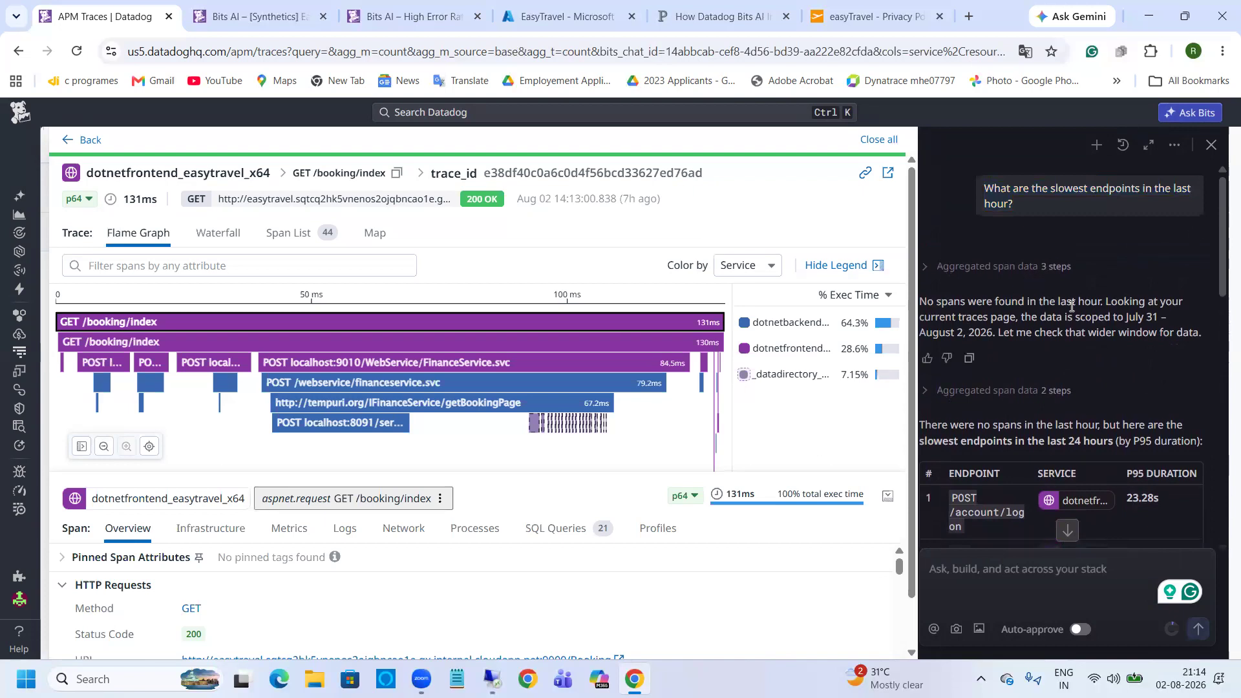
scroll(1046, 310, down, 1)
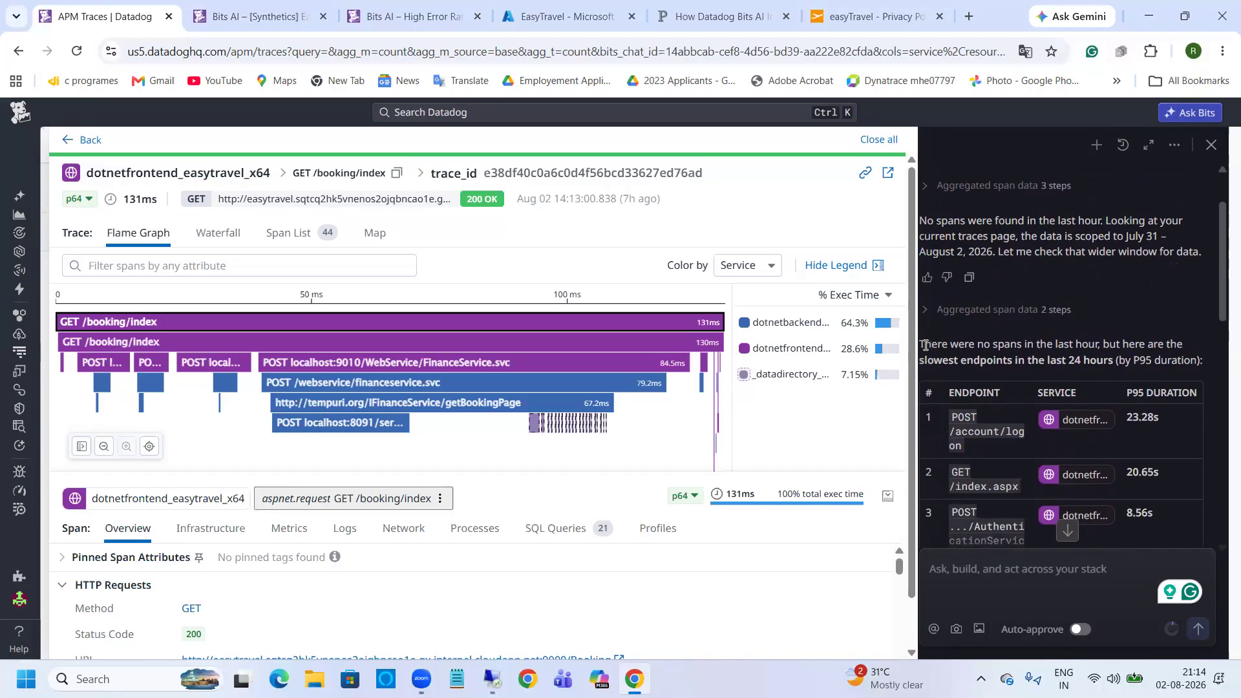
drag(920, 345, 1064, 345)
click(1138, 344)
scroll(1133, 340, down, 1)
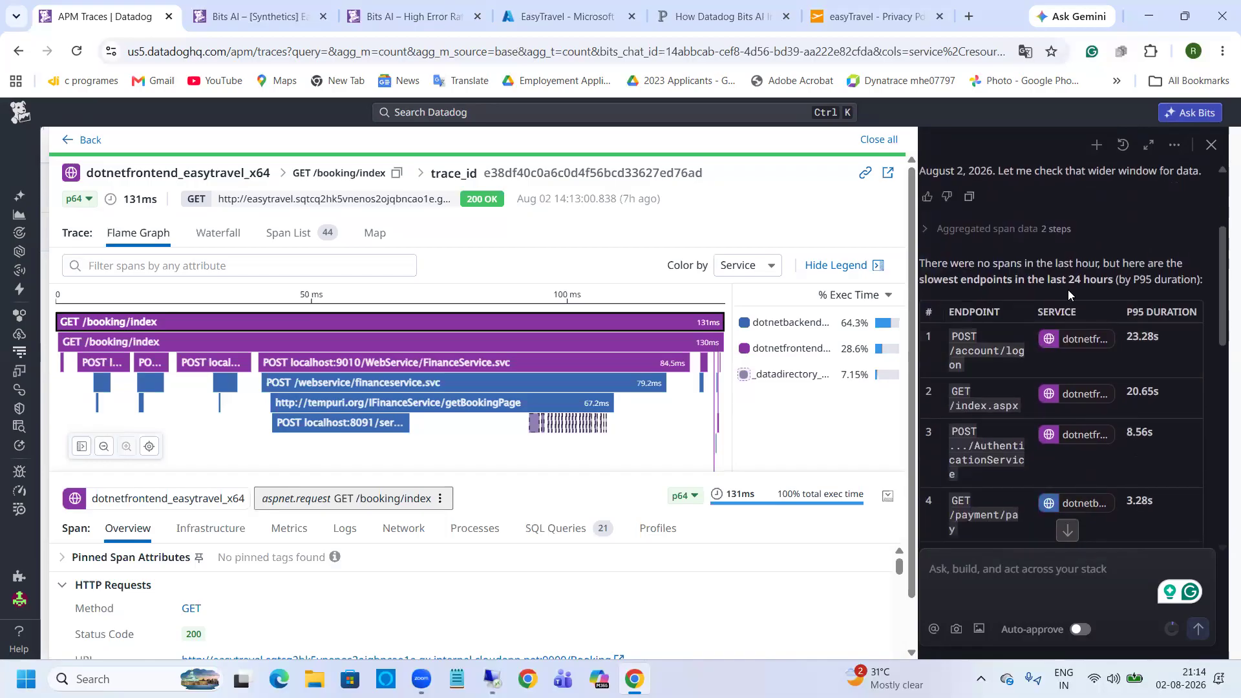
scroll(1091, 287, down, 1)
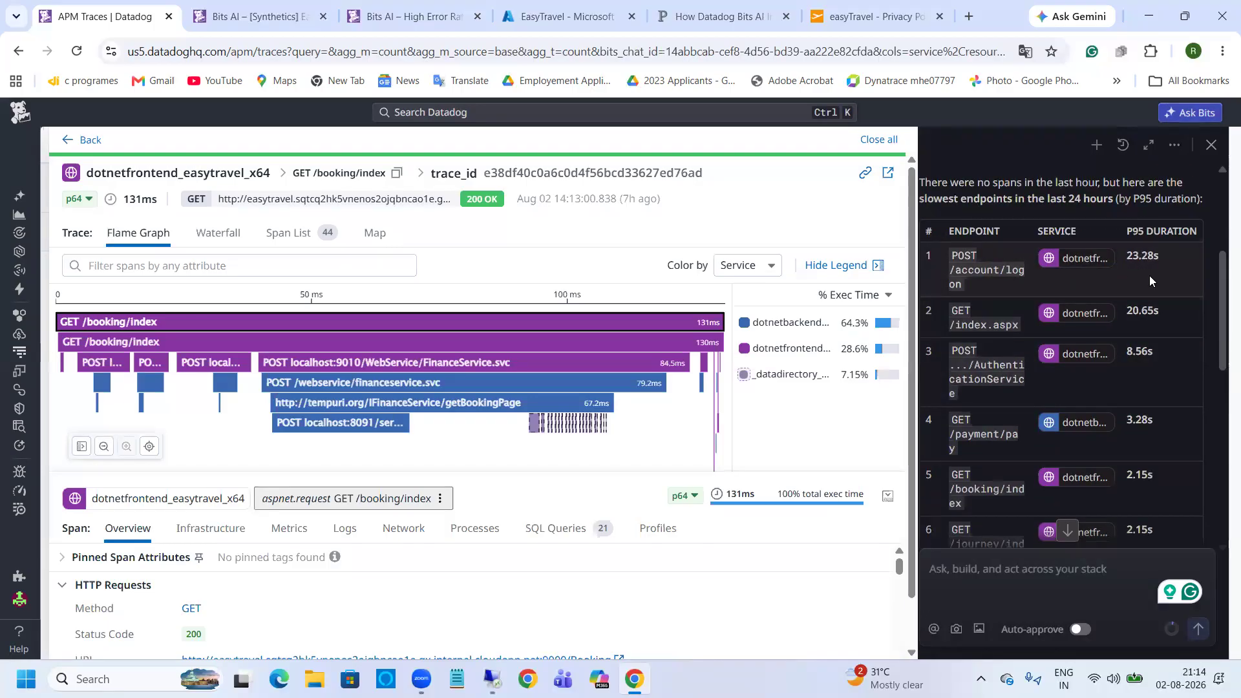
scroll(1092, 287, up, 1)
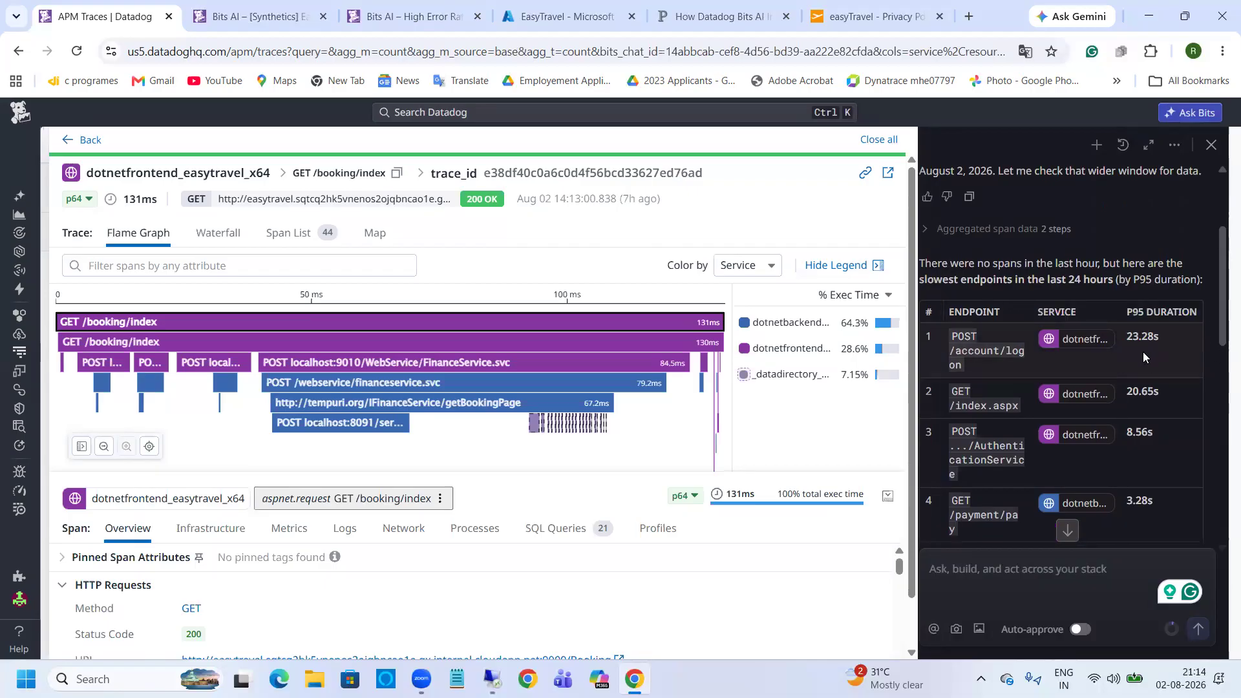
scroll(1149, 329, down, 6)
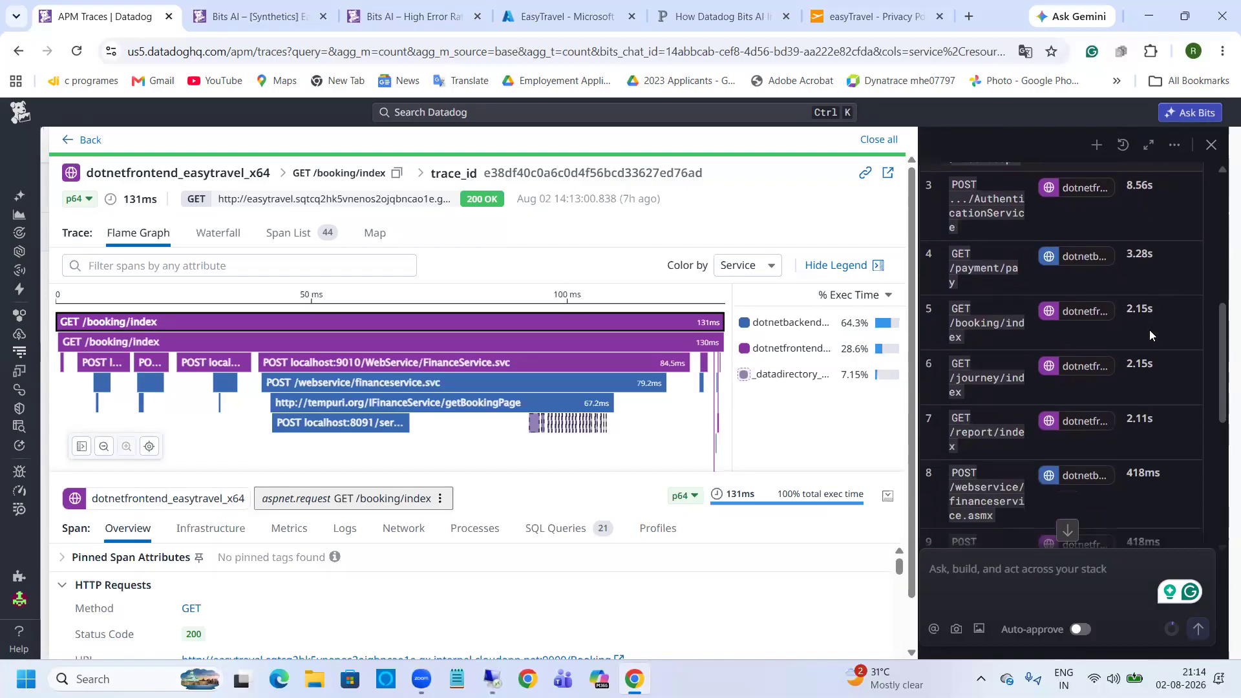
Step: Read the Key Takeaways on the slowest endpoints and compare them with the endpoint table
scroll(1140, 337, down, 3)
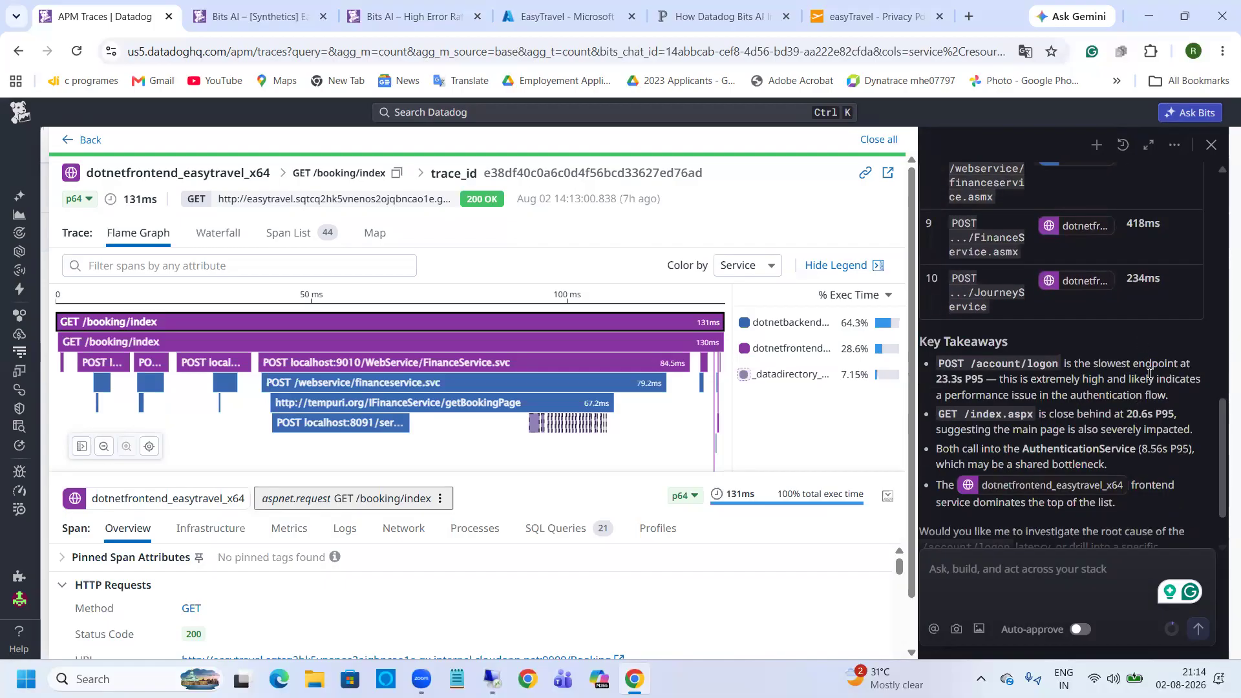
scroll(1144, 358, down, 1)
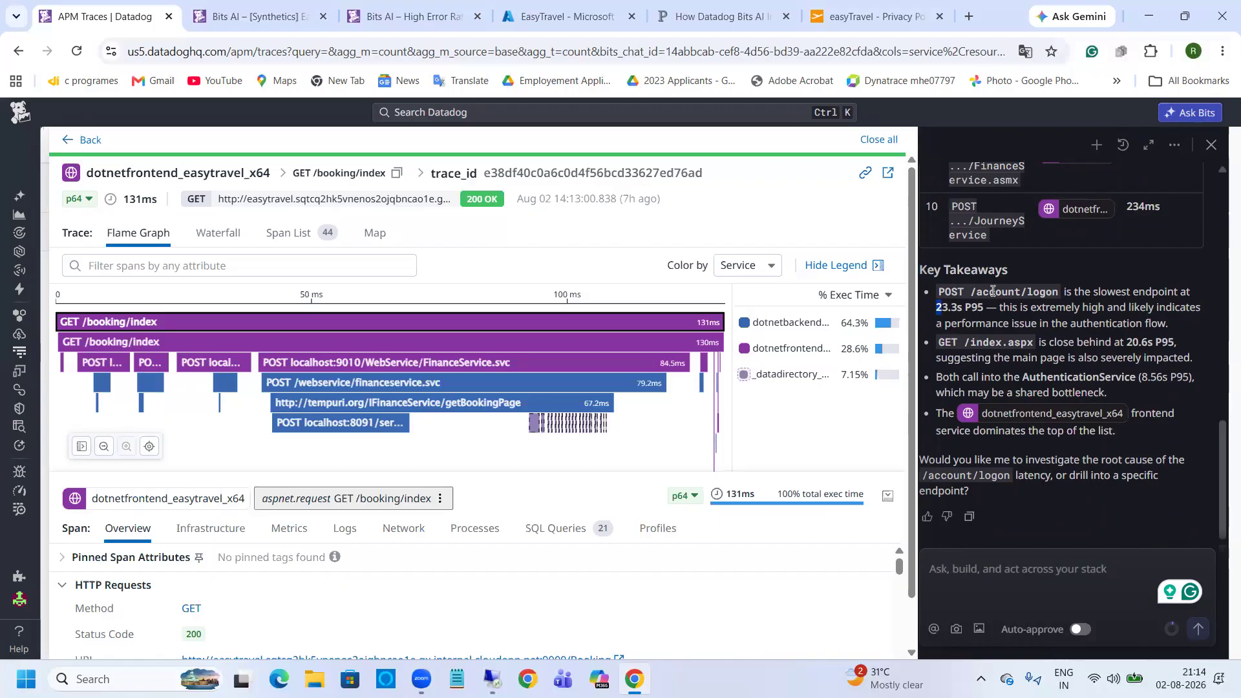
drag(1083, 309, 1190, 307)
click(1130, 323)
scroll(1107, 320, up, 10)
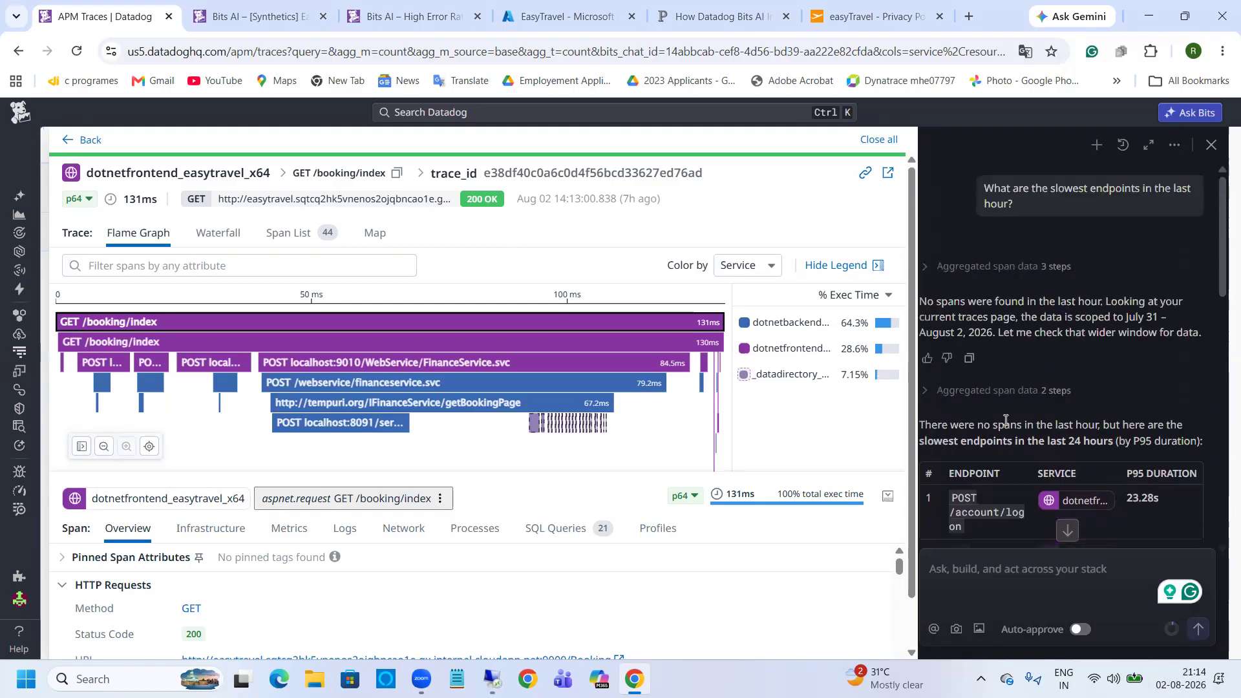
scroll(1079, 364, down, 5)
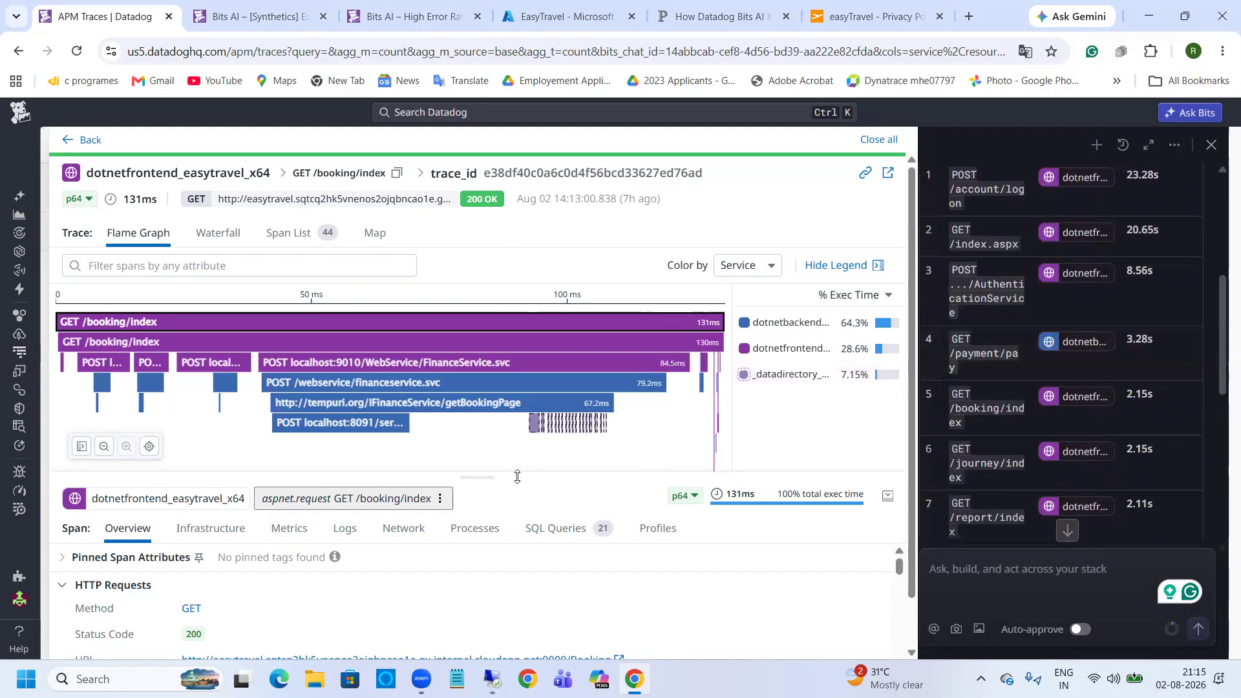
scroll(519, 478, down, 1)
scroll(521, 484, up, 1)
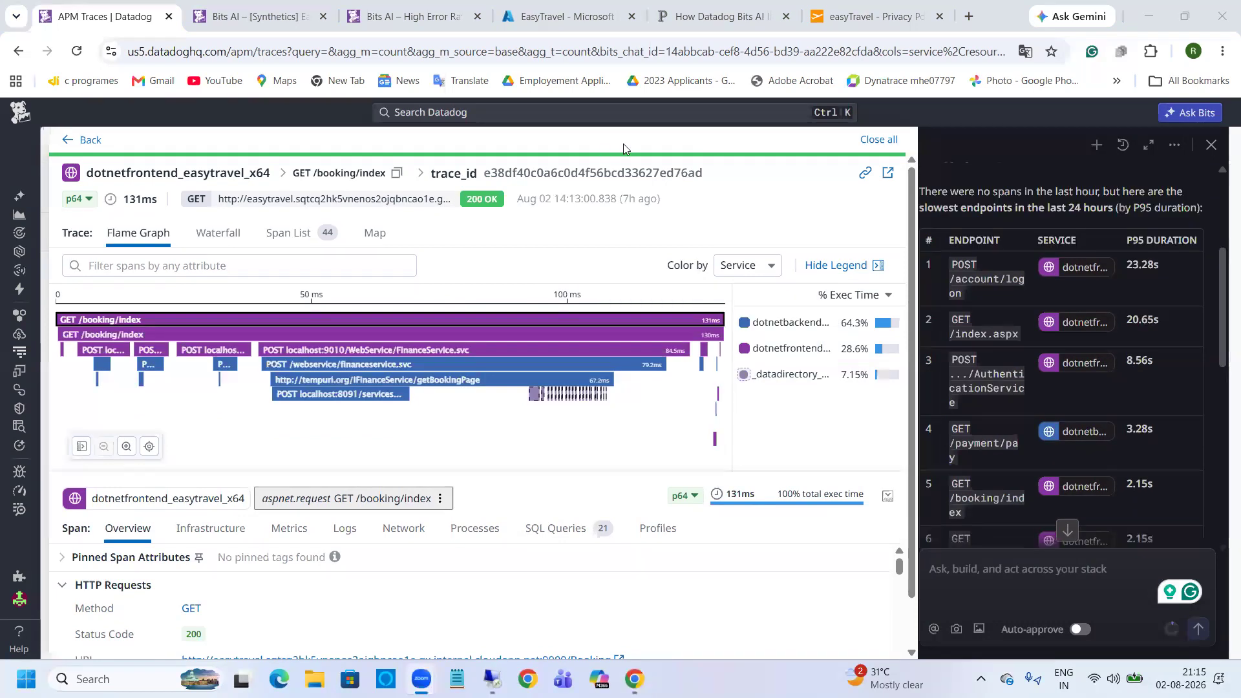
Step: Leave the GET /booking/index trace for the Datadog start page and close the docked Bits Chat
click(20, 115)
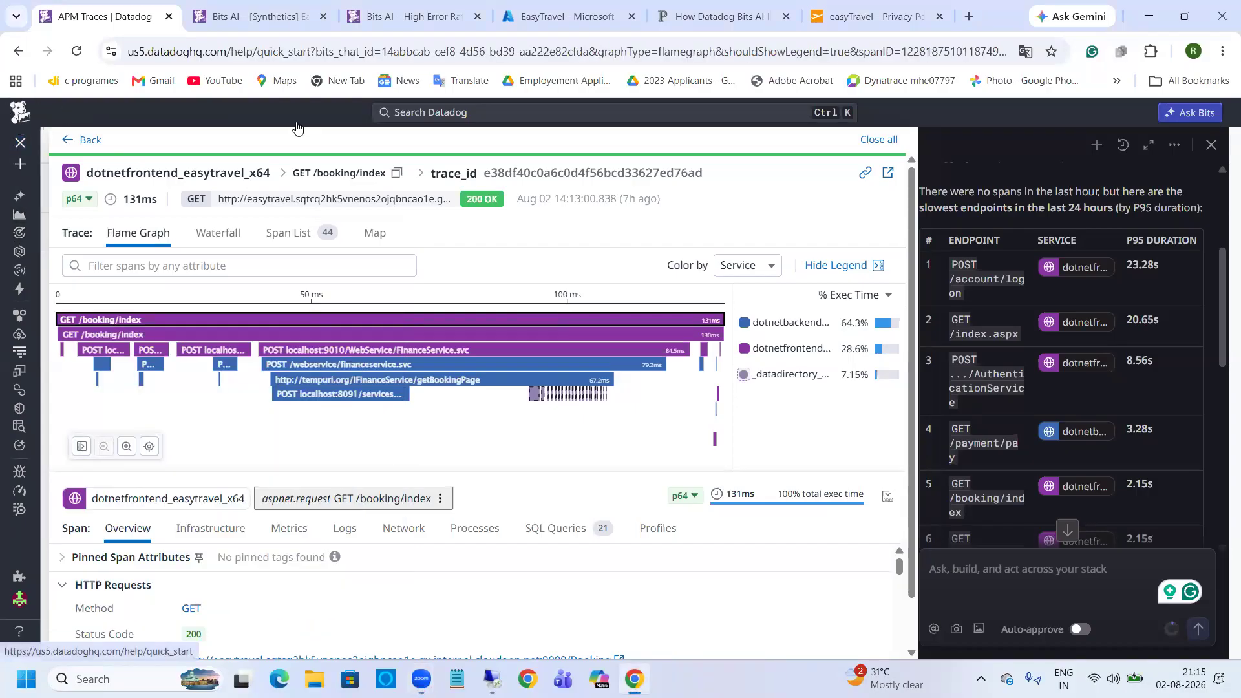
click(1210, 147)
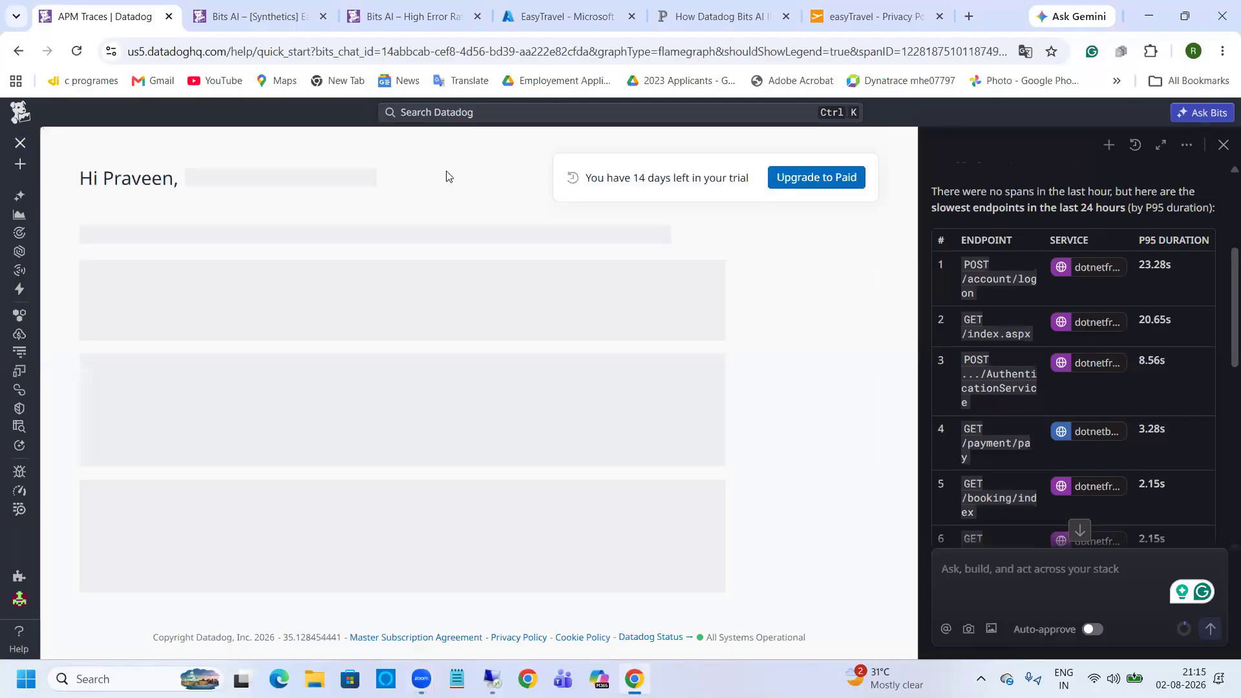
click(1224, 145)
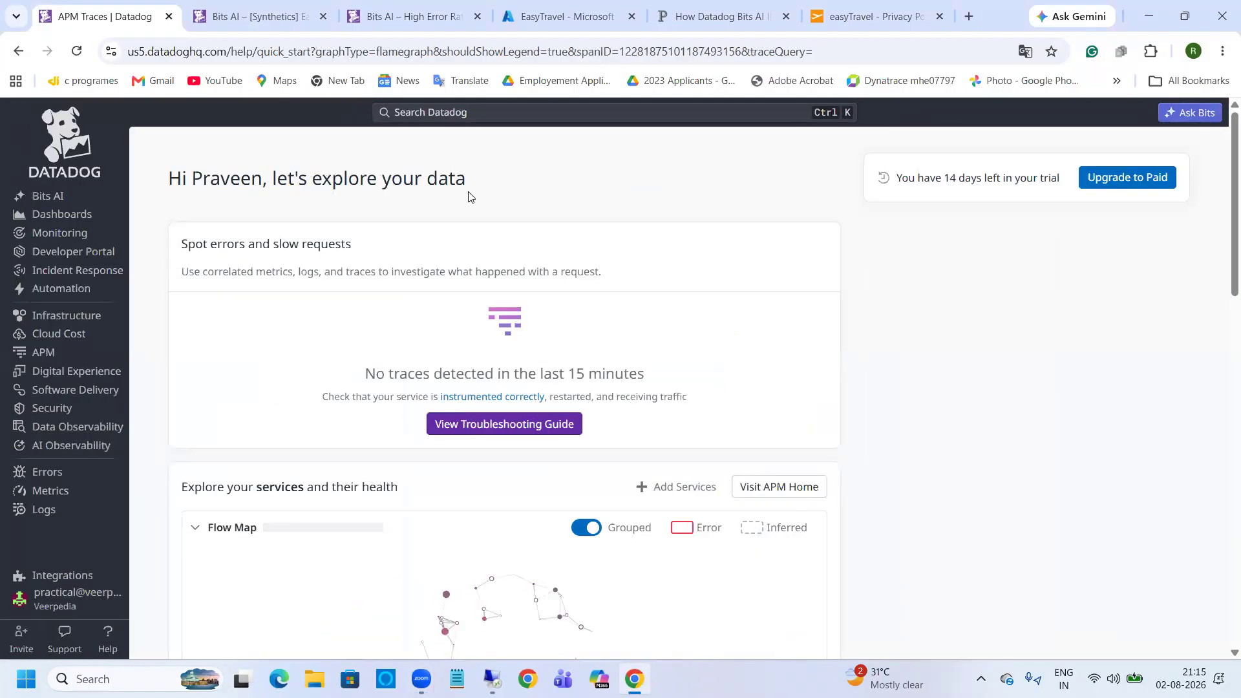
Step: Open Bits AI's full-page chat and ask "What are the recent synthetic failures"
mouse_move(46, 196)
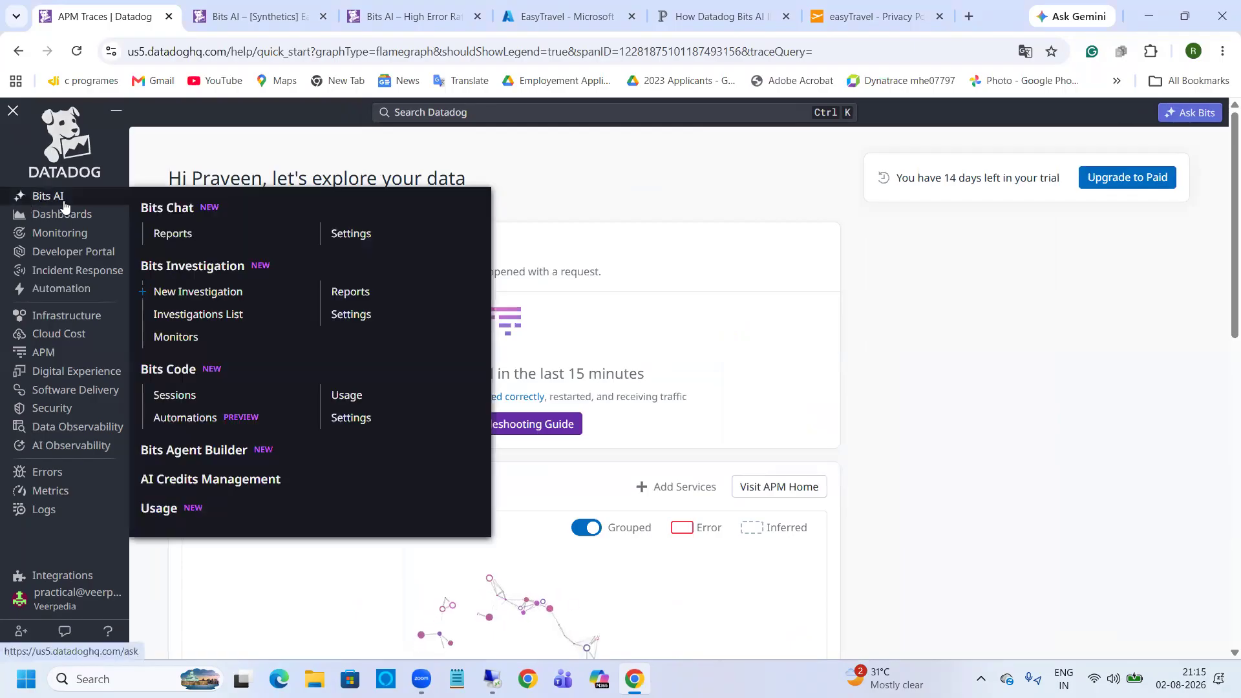
click(41, 200)
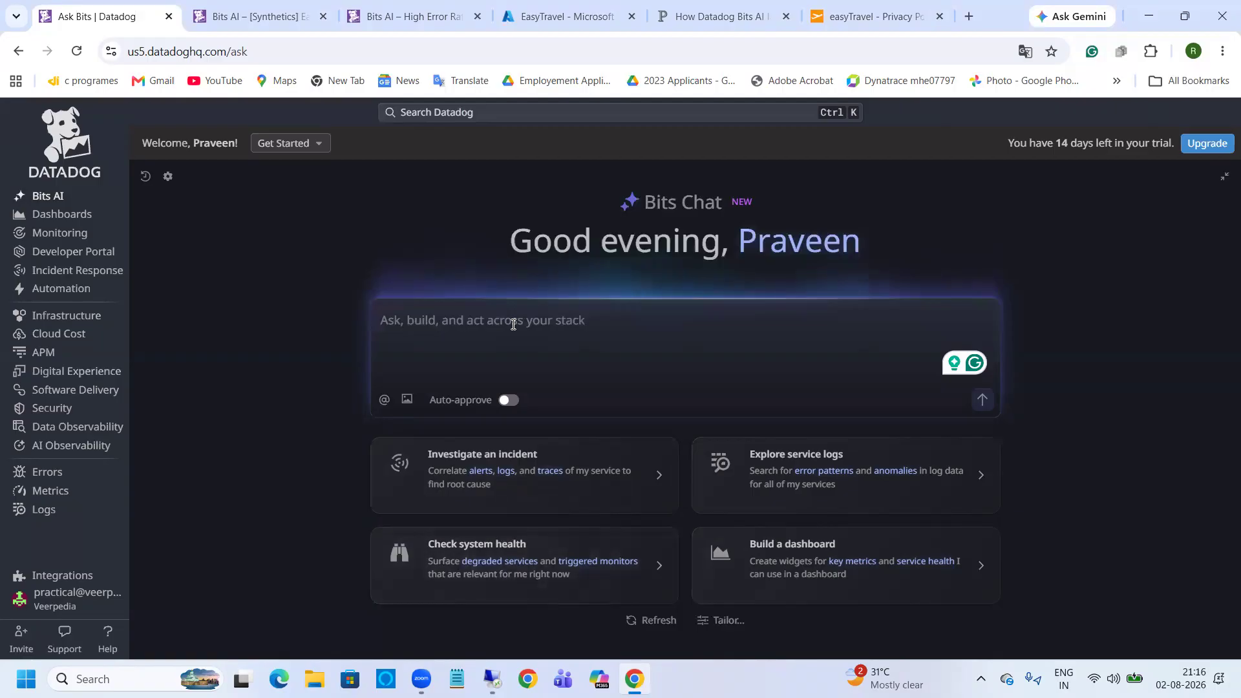
text(Wh)
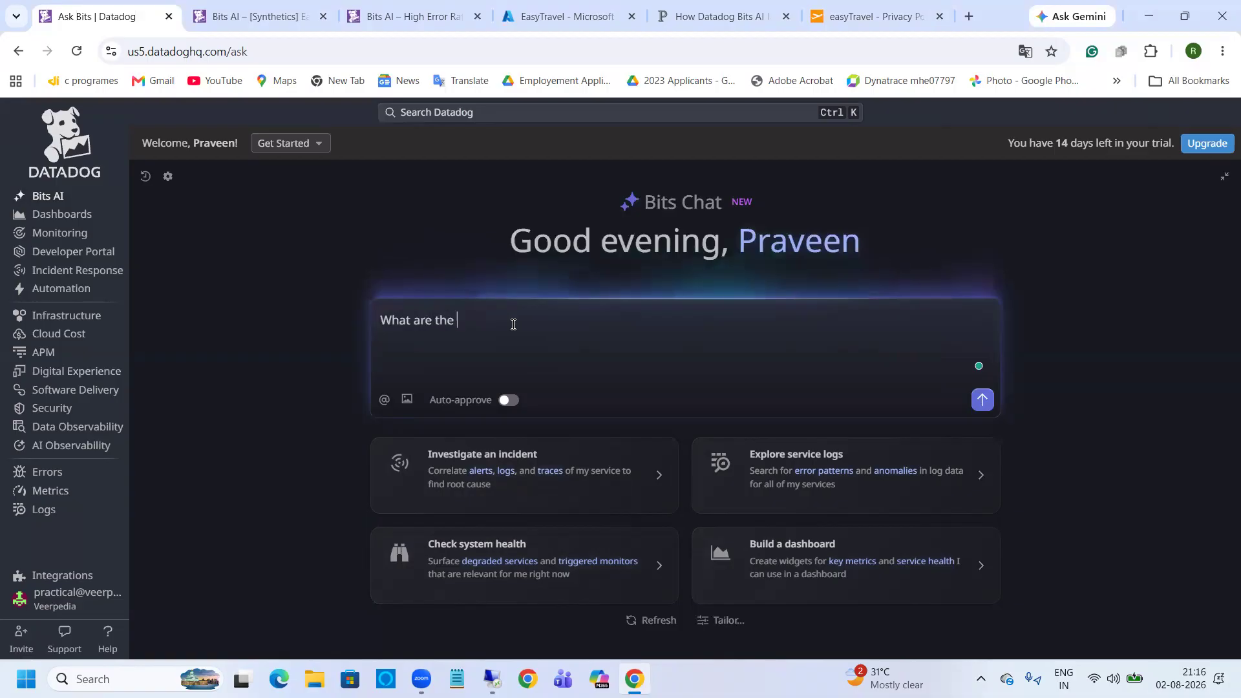
text(at are the recent synthetic failures)
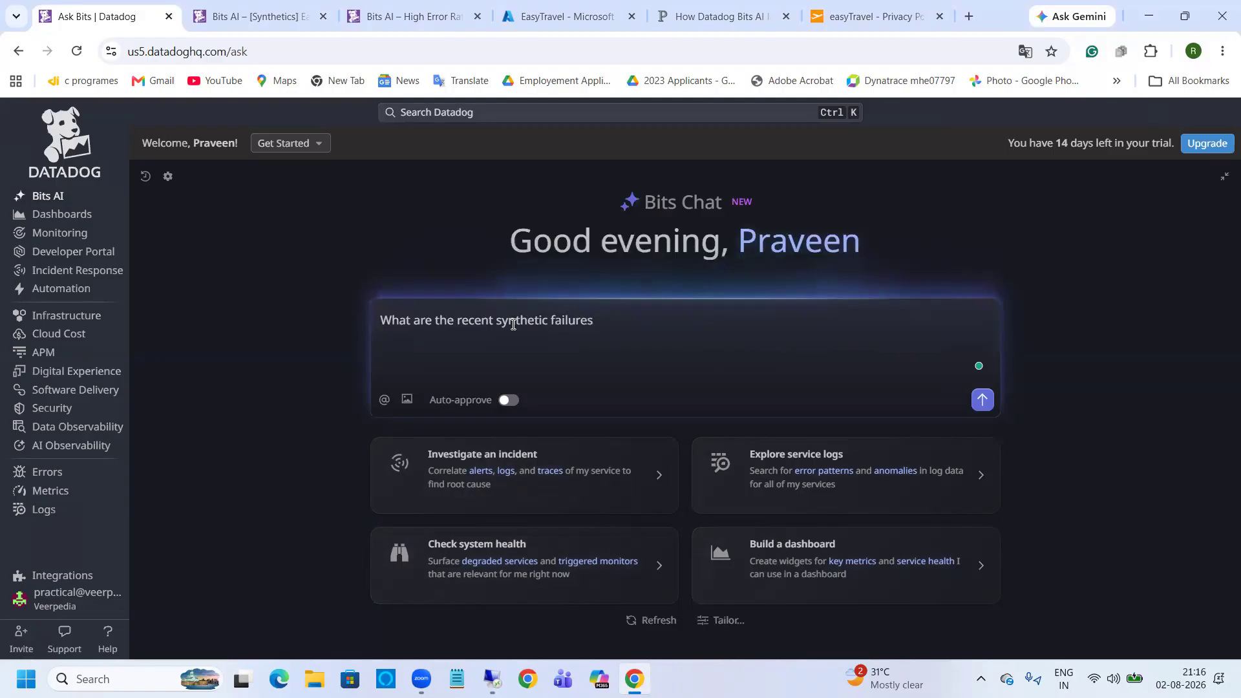
key(Return)
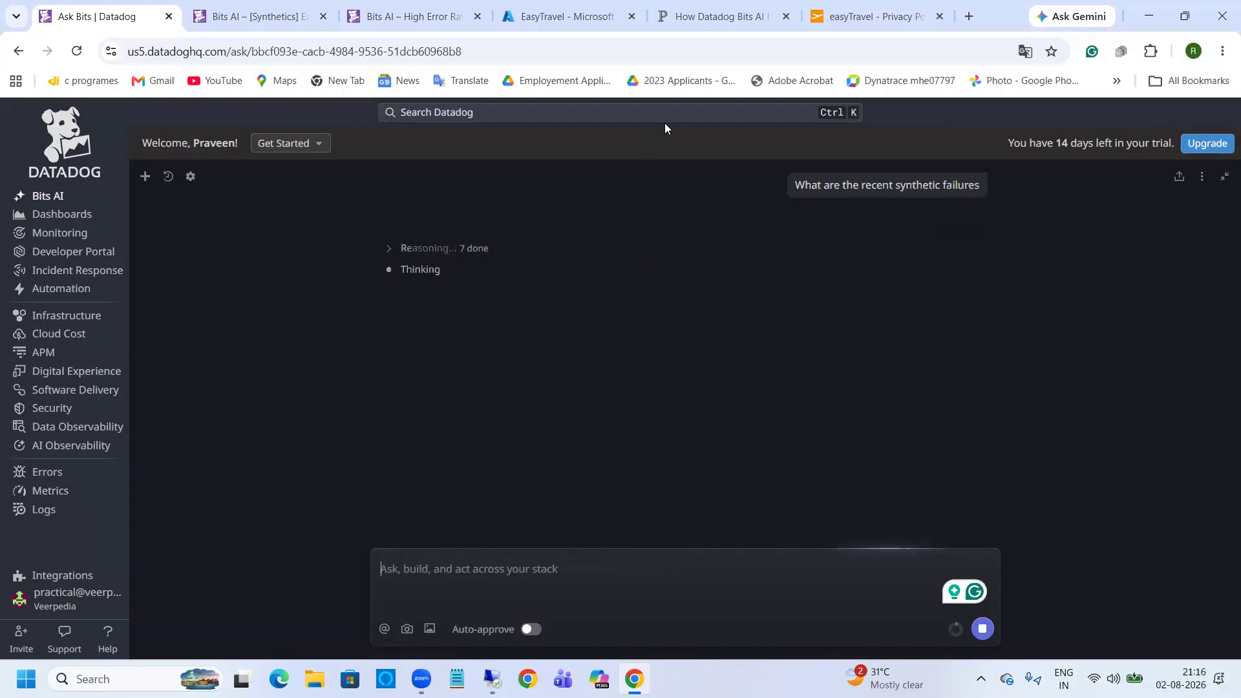
Step: Review the answer's Failure Summary and Affected Locations for the Easy Travel Application browser test
scroll(809, 275, up, 5)
scroll(809, 278, down, 1)
scroll(553, 250, up, 1)
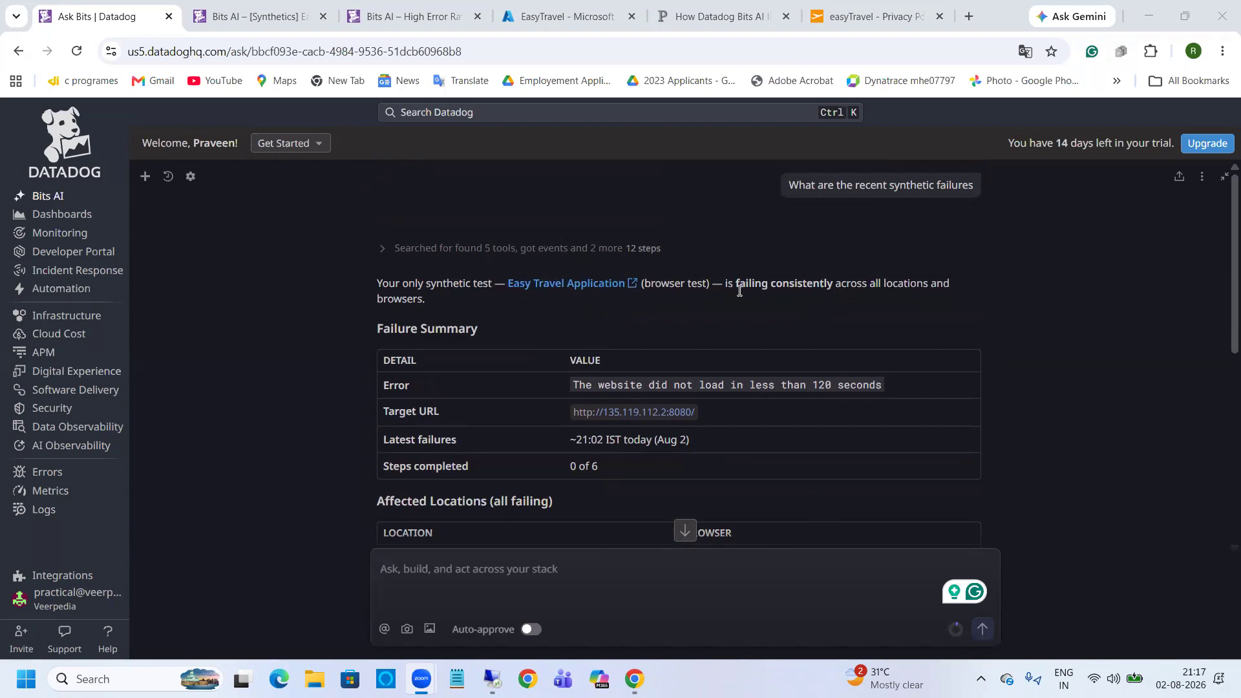
scroll(907, 297, down, 1)
drag(375, 252, 492, 247)
scroll(324, 278, down, 1)
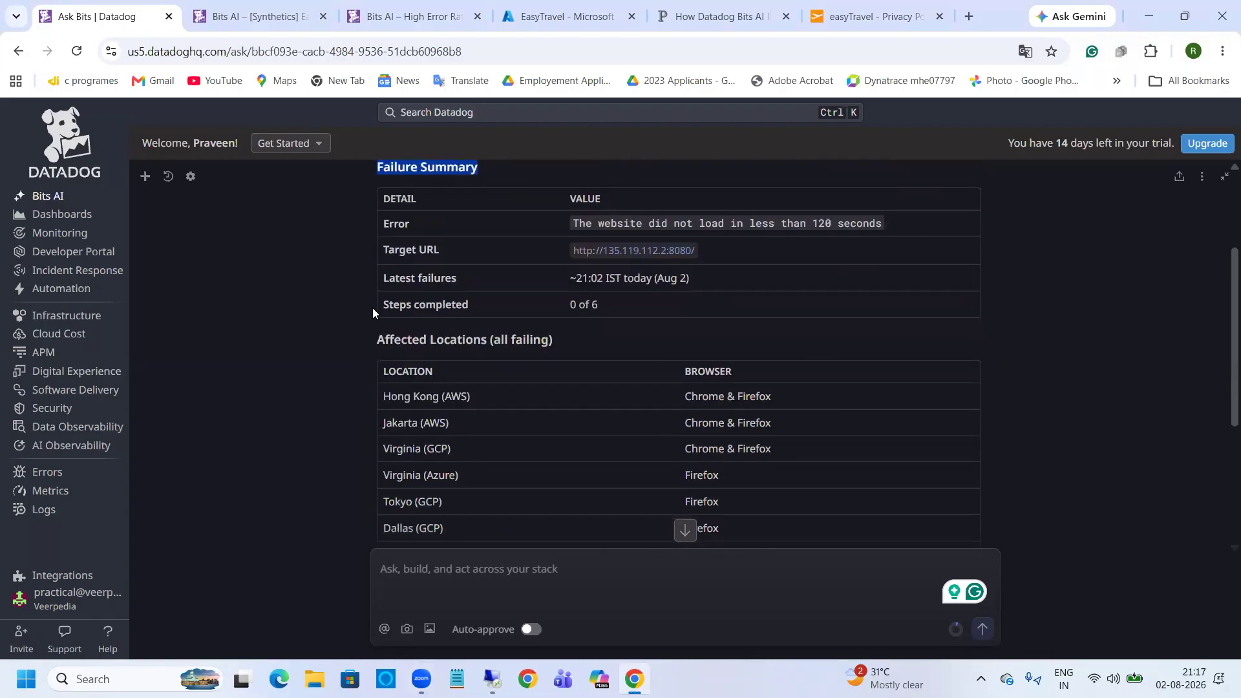
drag(376, 339, 574, 339)
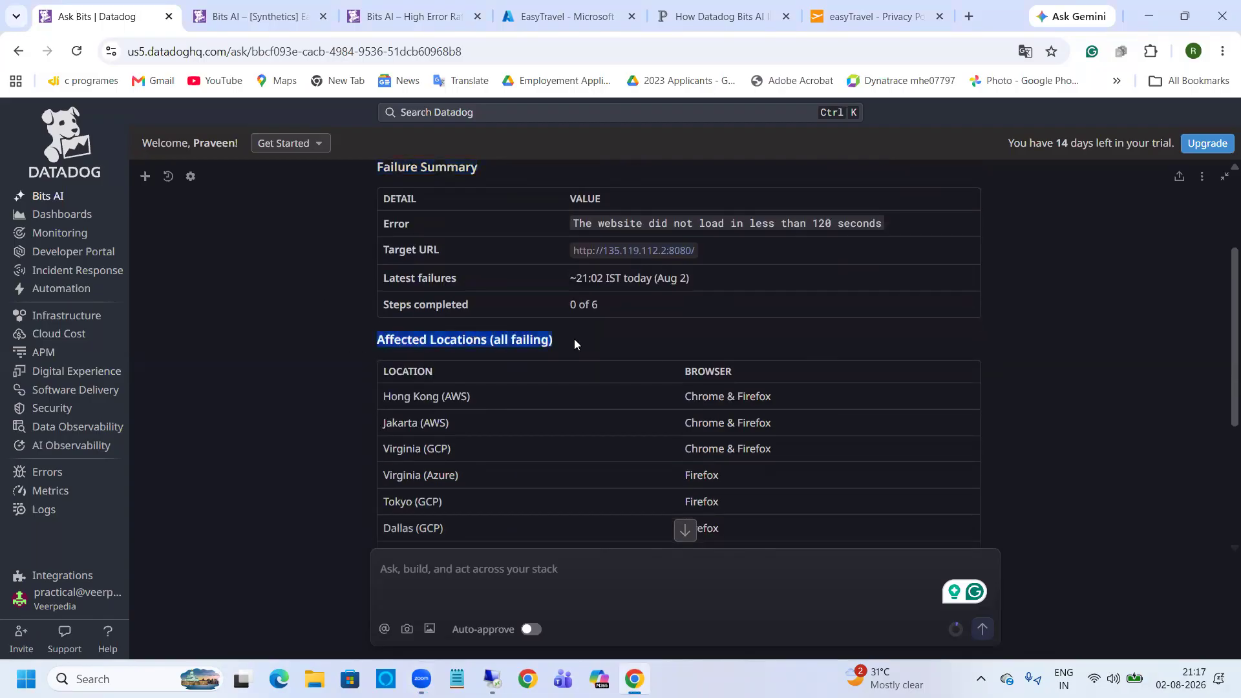
scroll(311, 364, down, 1)
scroll(311, 369, down, 3)
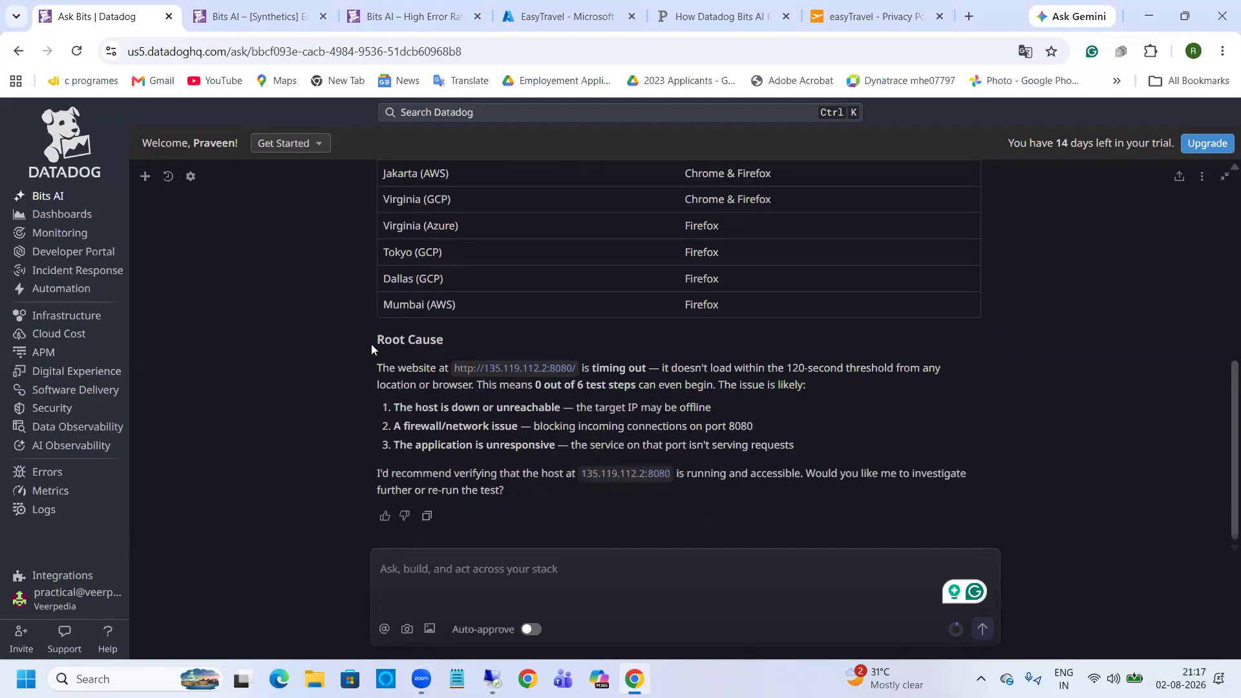
Step: Examine the Root Cause section's first likely cause, check the open easyTravel page, and return to the chat answer
drag(379, 342, 525, 342)
drag(394, 407, 716, 398)
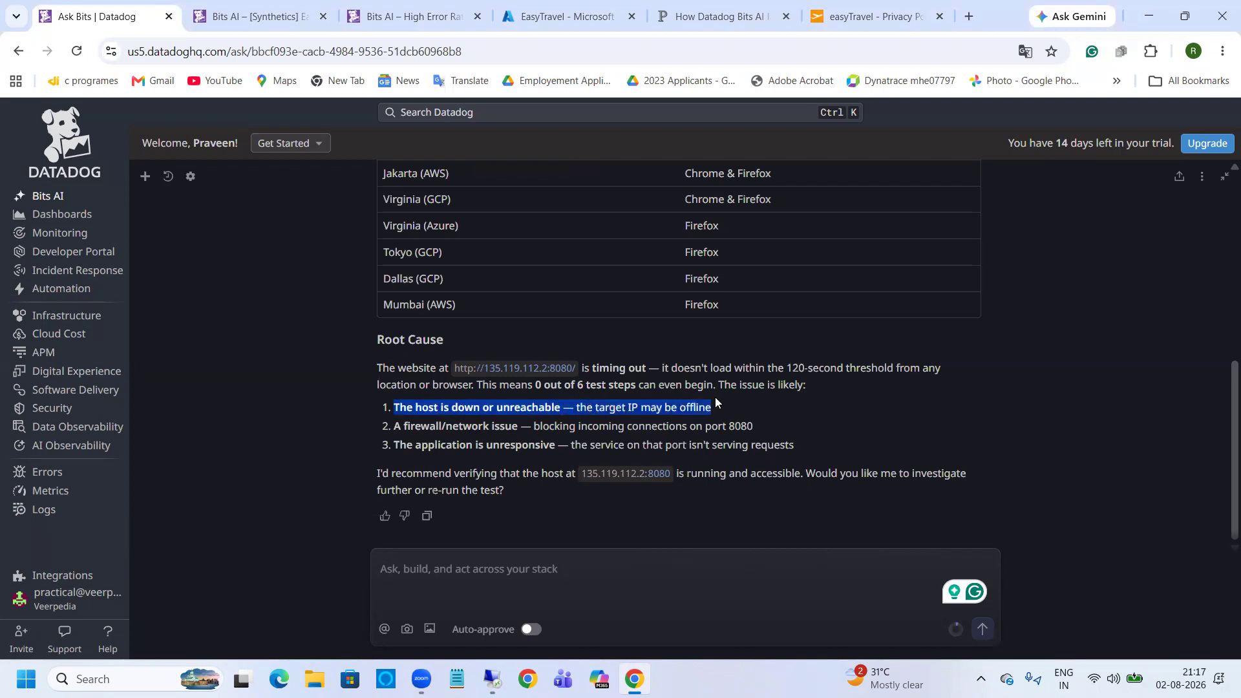
click(725, 405)
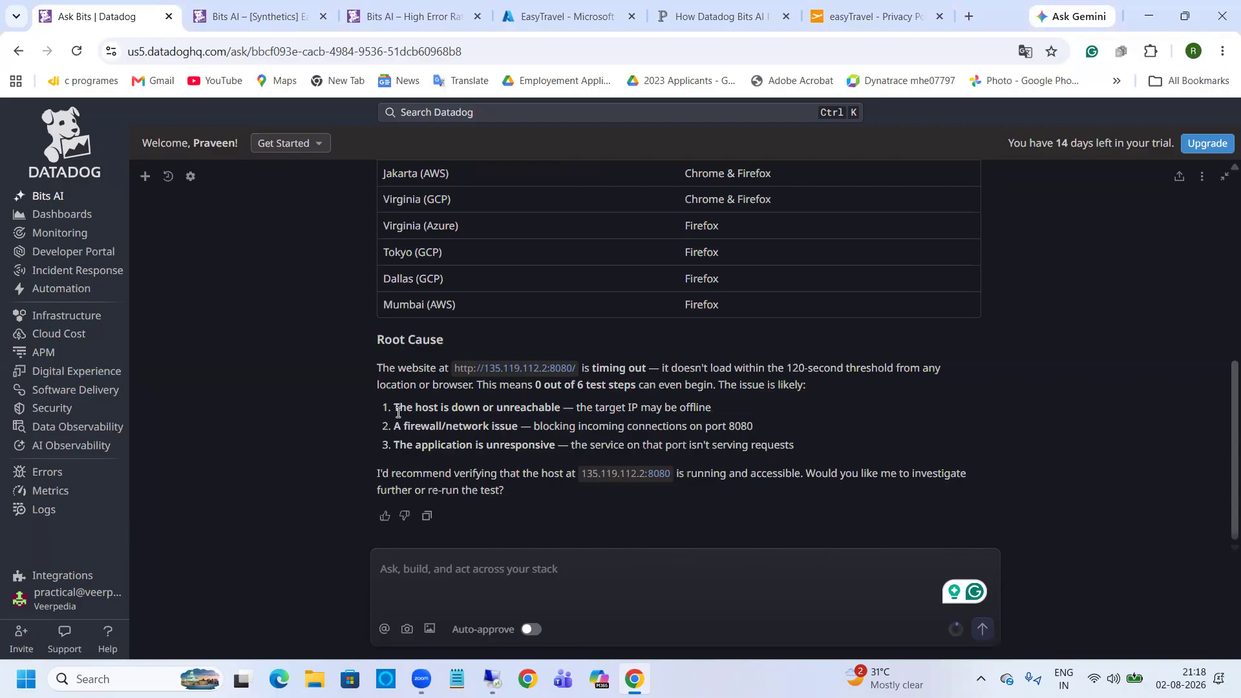
drag(393, 408, 727, 405)
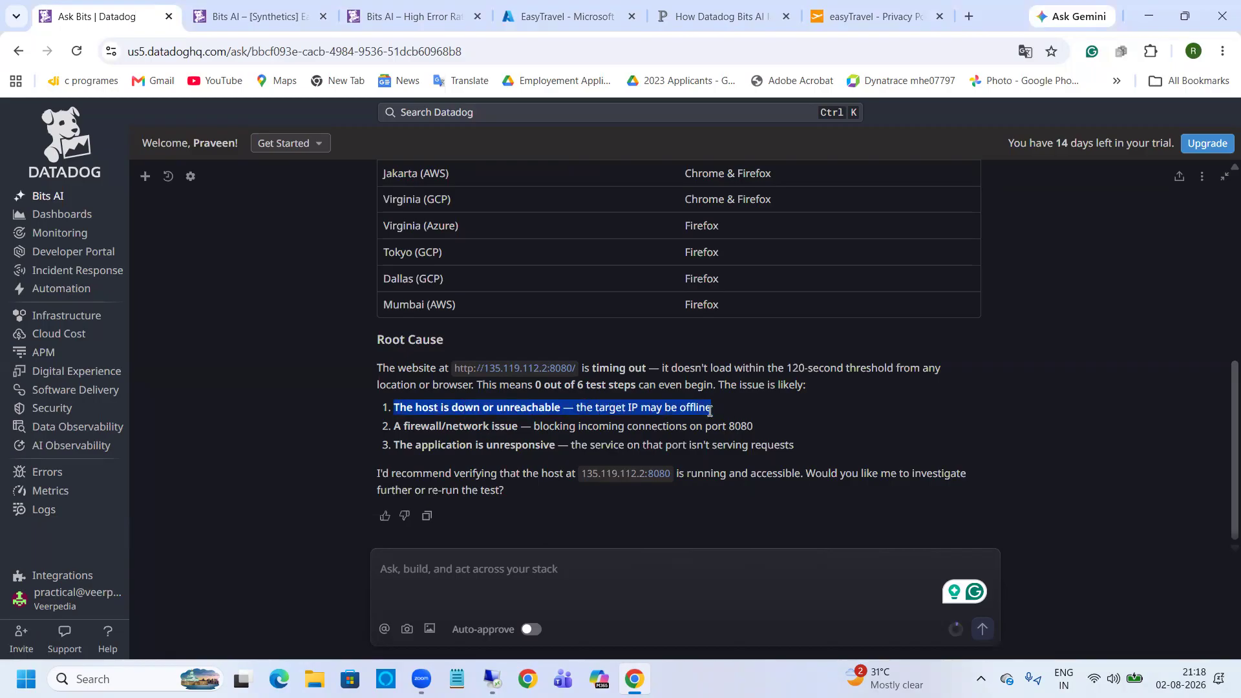
click(755, 407)
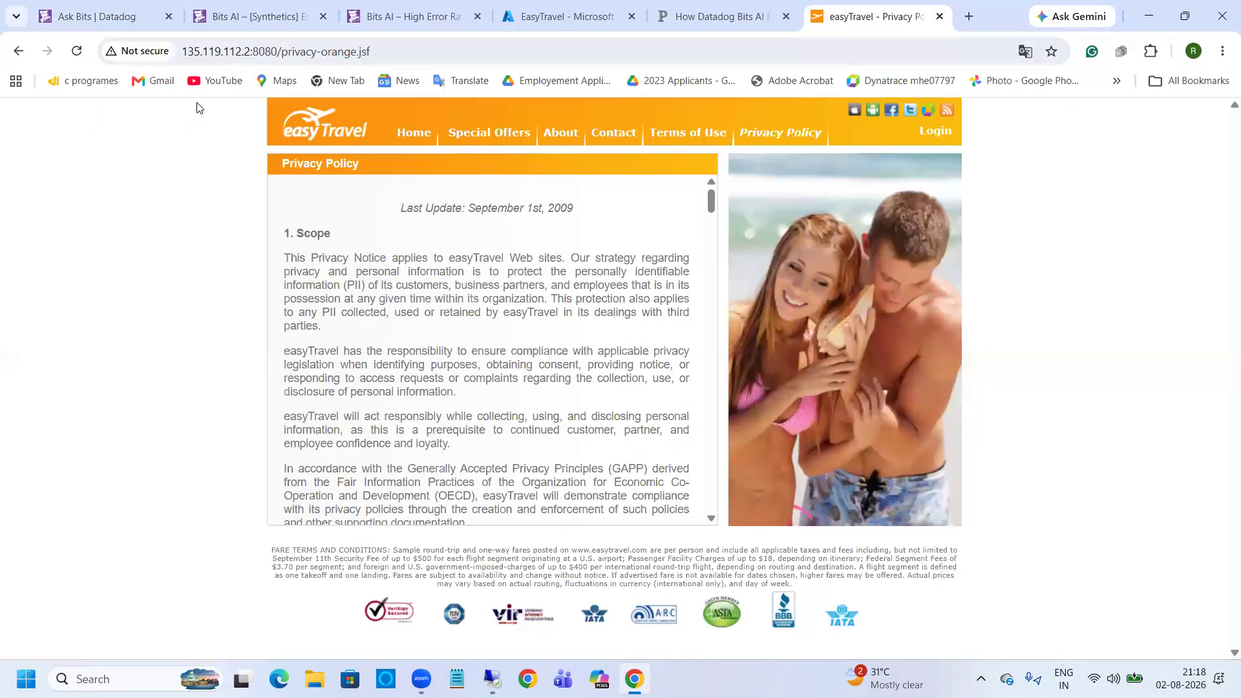
click(128, 11)
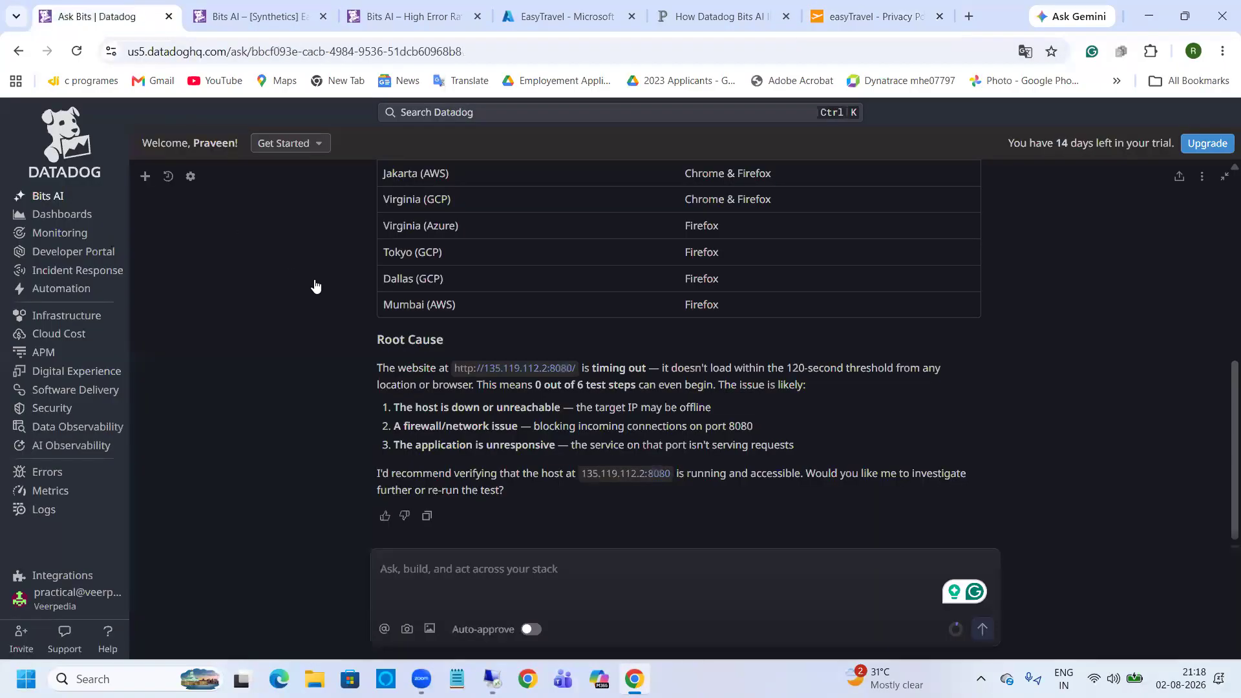
Step: Examine each of the likely causes listed under Root Cause, covering the host, the firewall/network and the application
drag(394, 408, 674, 409)
click(591, 433)
drag(394, 426, 564, 427)
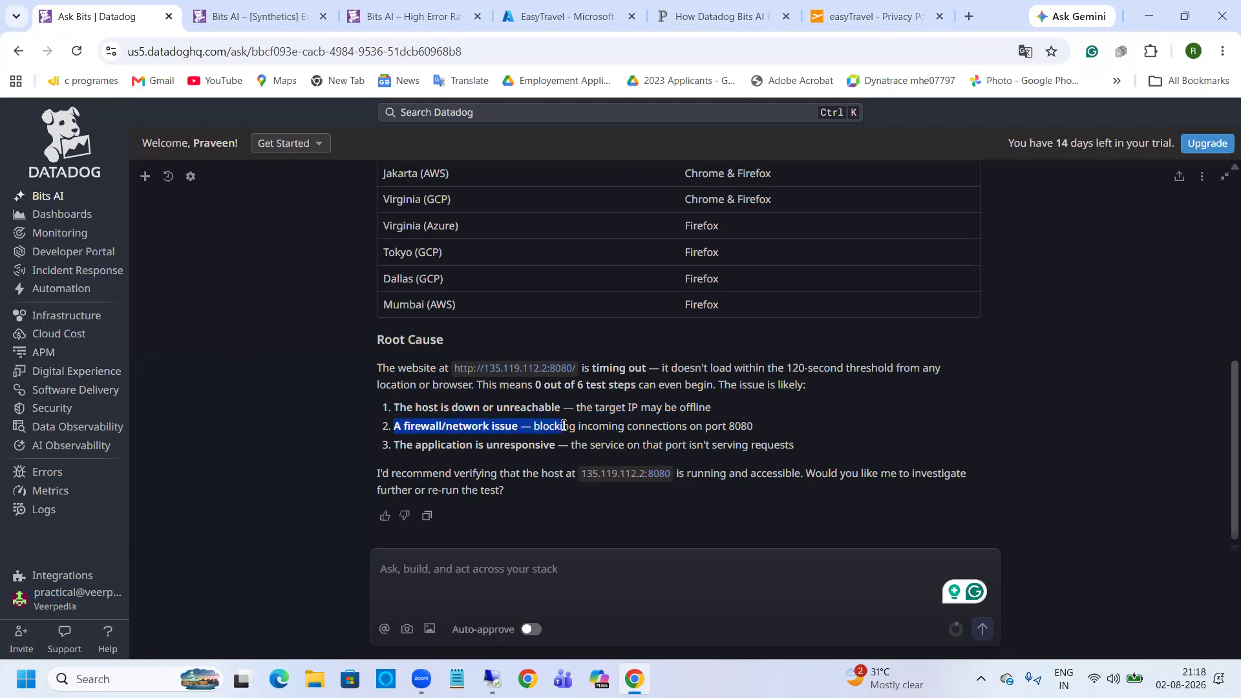
click(704, 430)
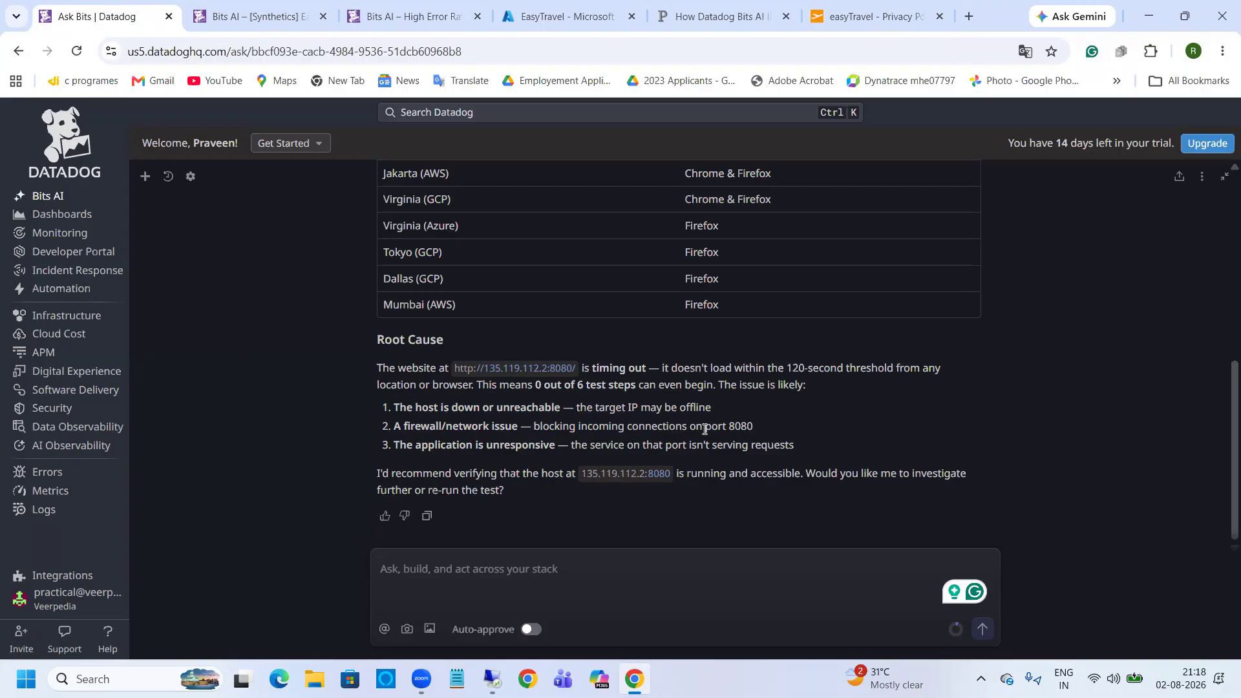
drag(394, 444, 627, 433)
click(631, 434)
drag(797, 447, 400, 450)
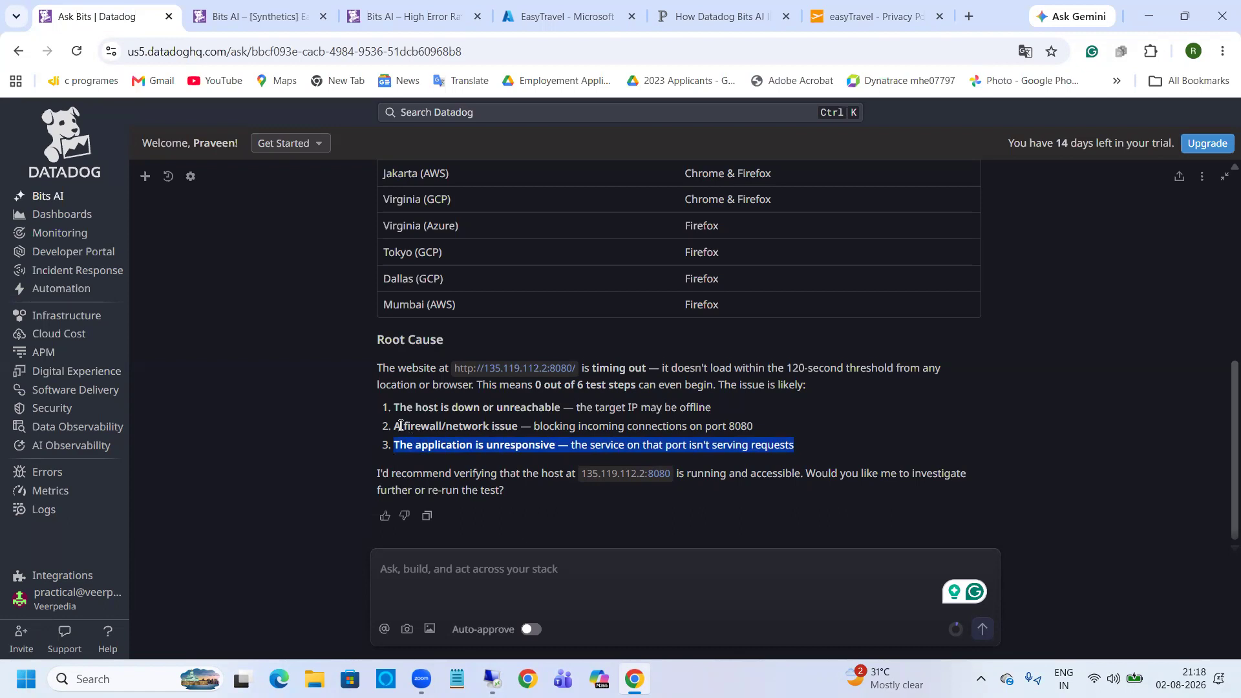
click(385, 412)
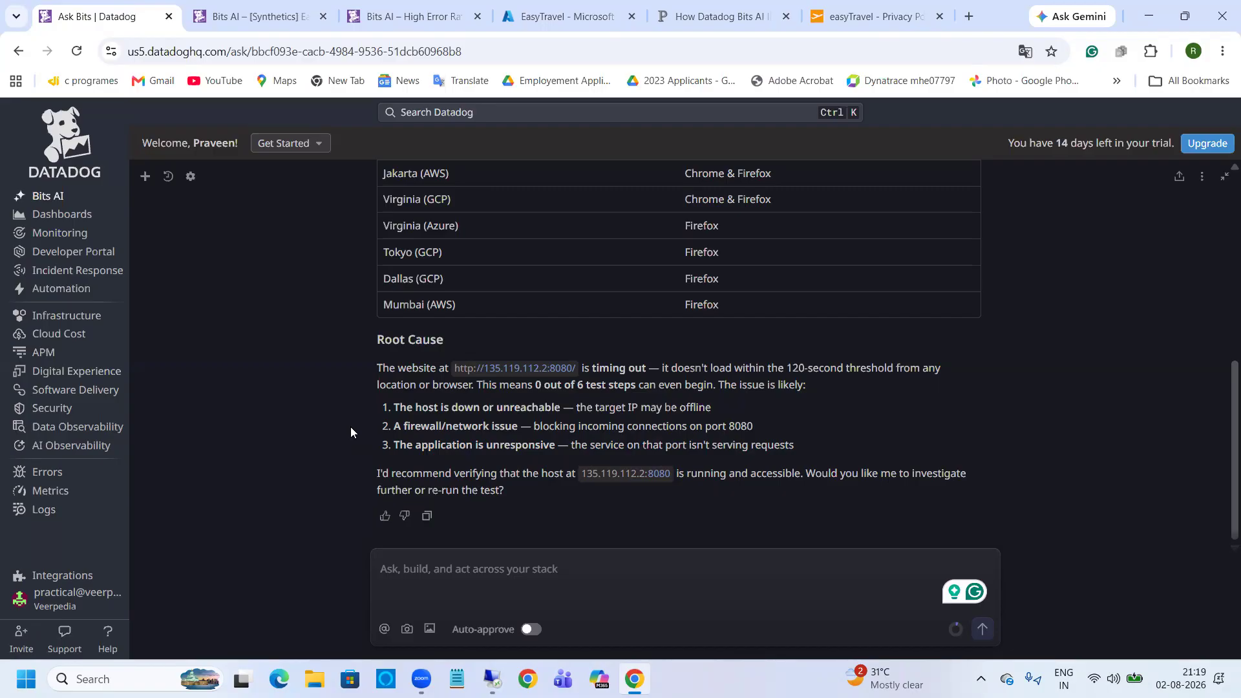
drag(382, 408, 594, 411)
drag(387, 445, 571, 446)
Step: Reread the synthetic failure answer from the original question through the Failure Summary, Affected Locations and Root Cause
scroll(371, 446, up, 6)
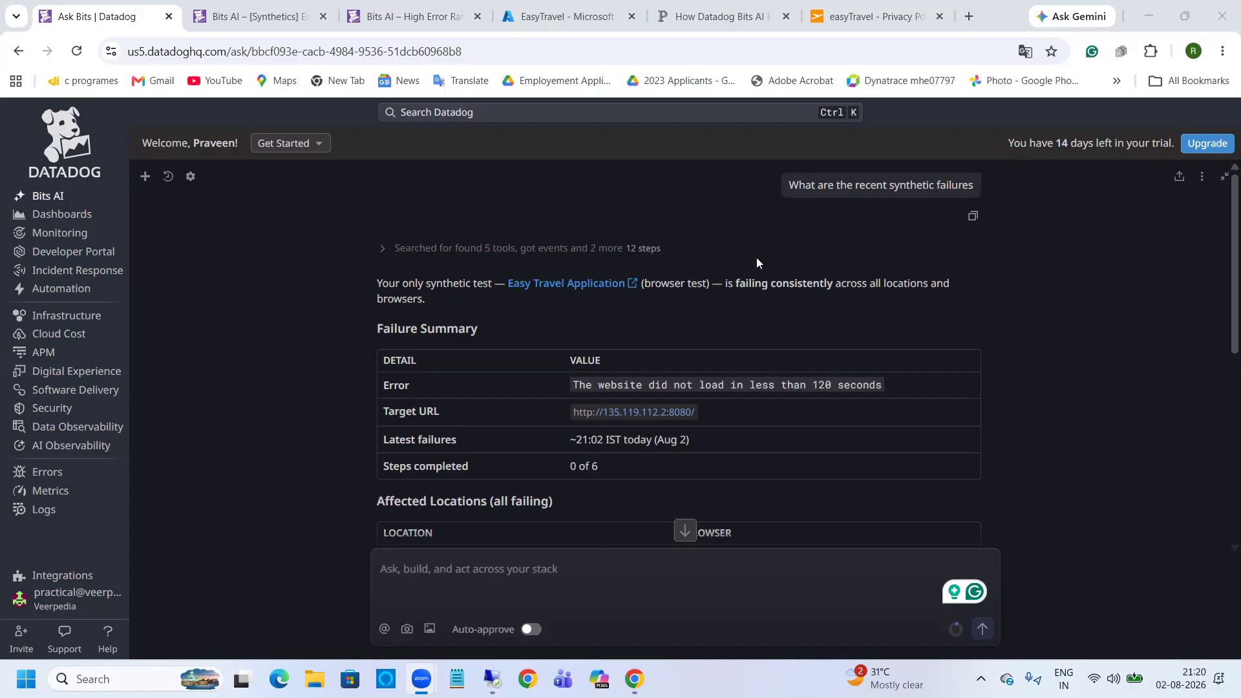
scroll(756, 257, down, 6)
scroll(337, 325, up, 5)
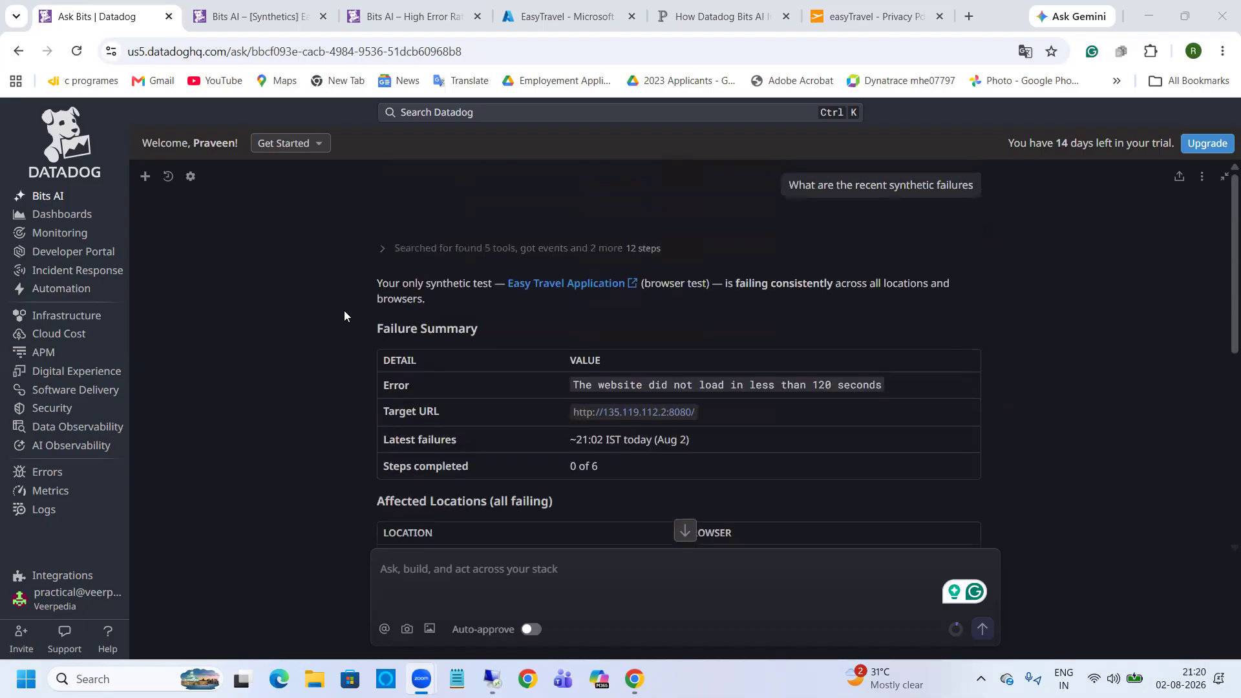
scroll(344, 310, down, 5)
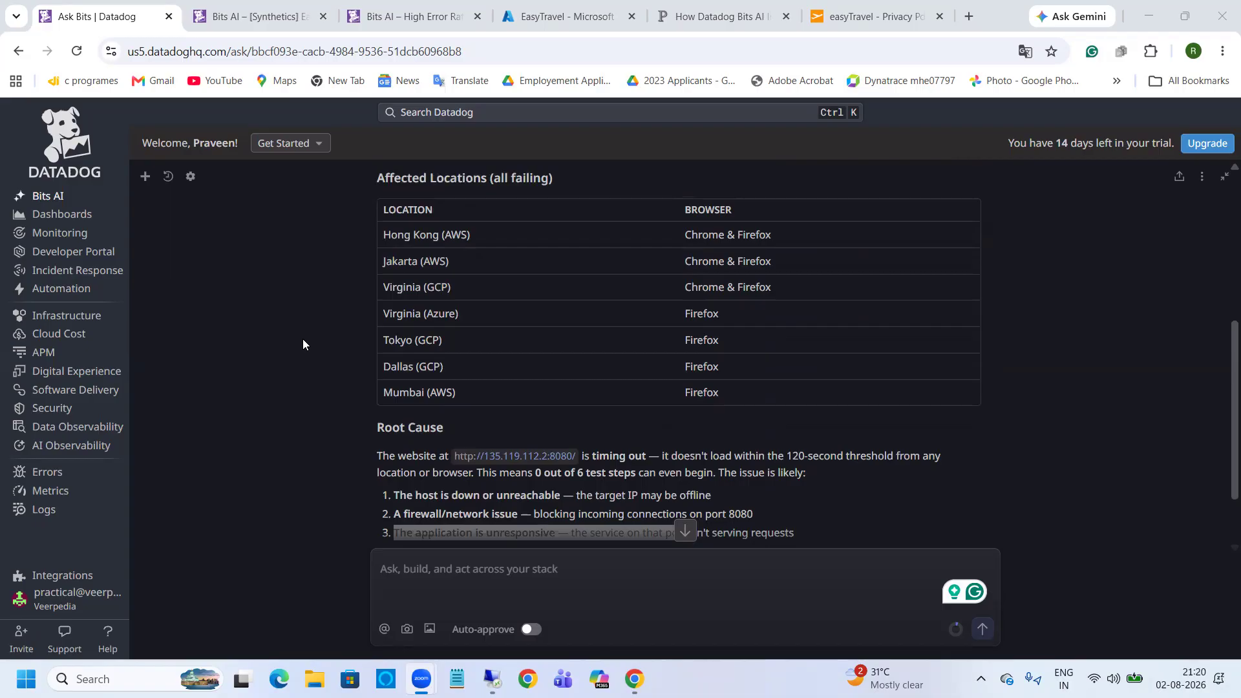
Step: Review the answer's closing recommendation below Root Cause and go back over the answer up to the original question
click(649, 462)
scroll(454, 464, down, 2)
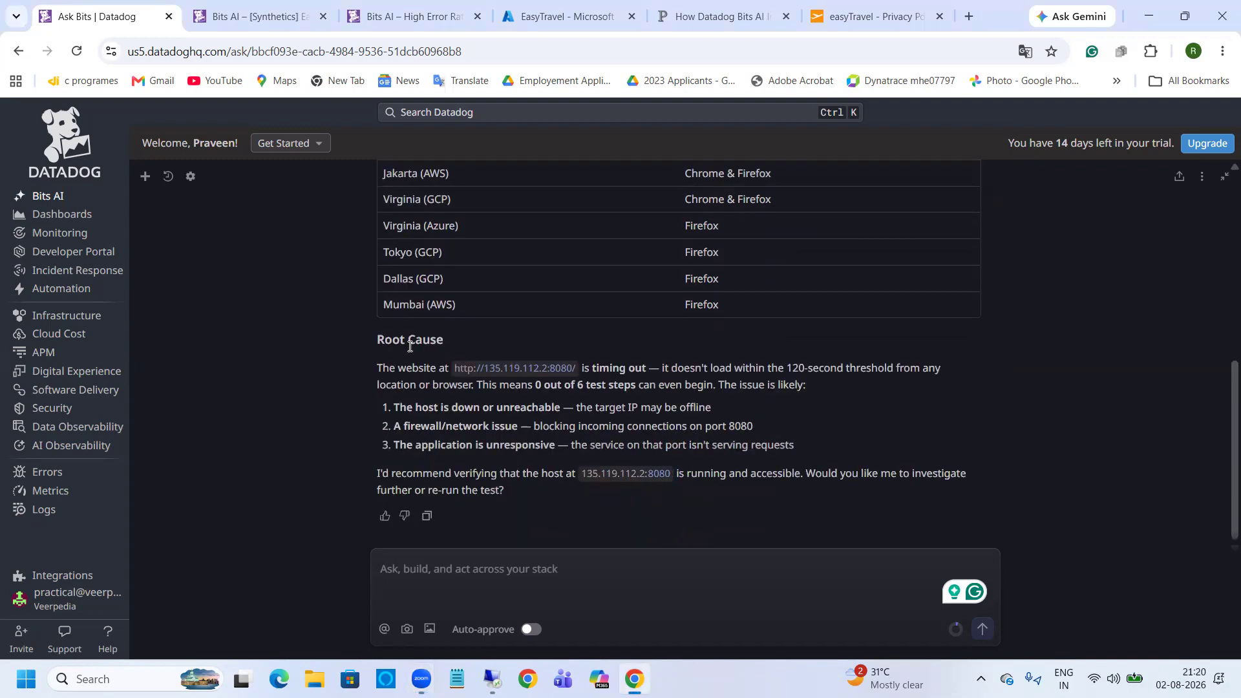
scroll(332, 420, up, 4)
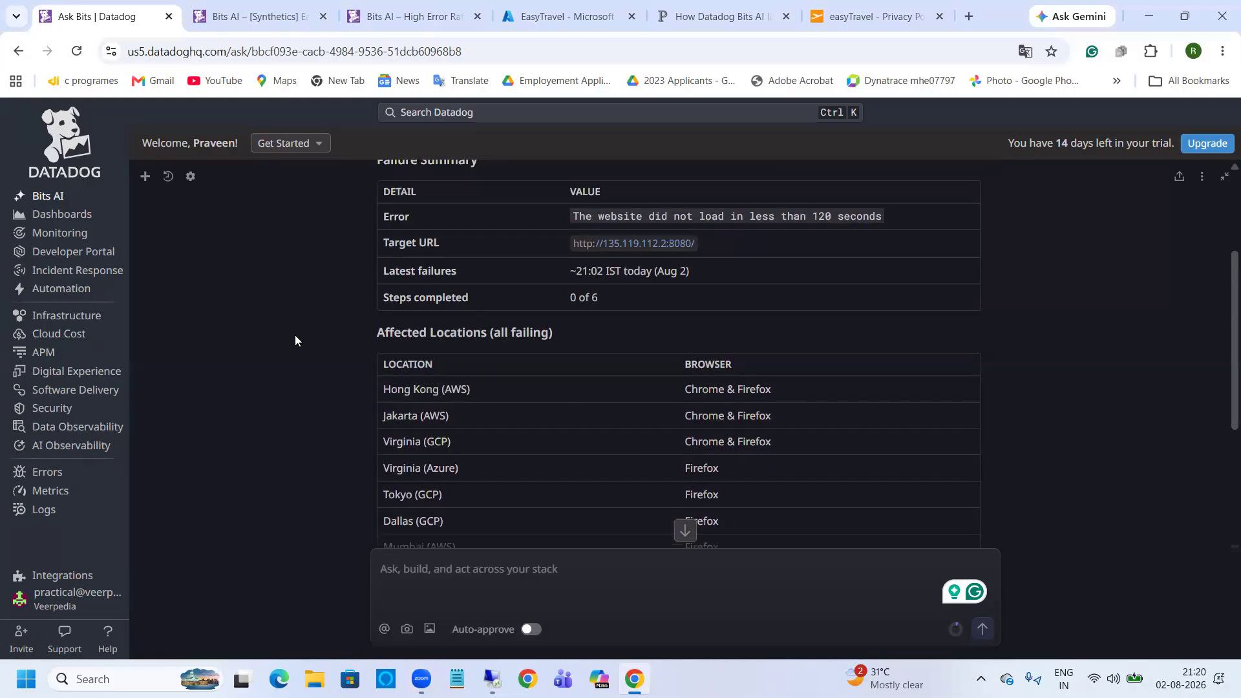
scroll(504, 407, up, 3)
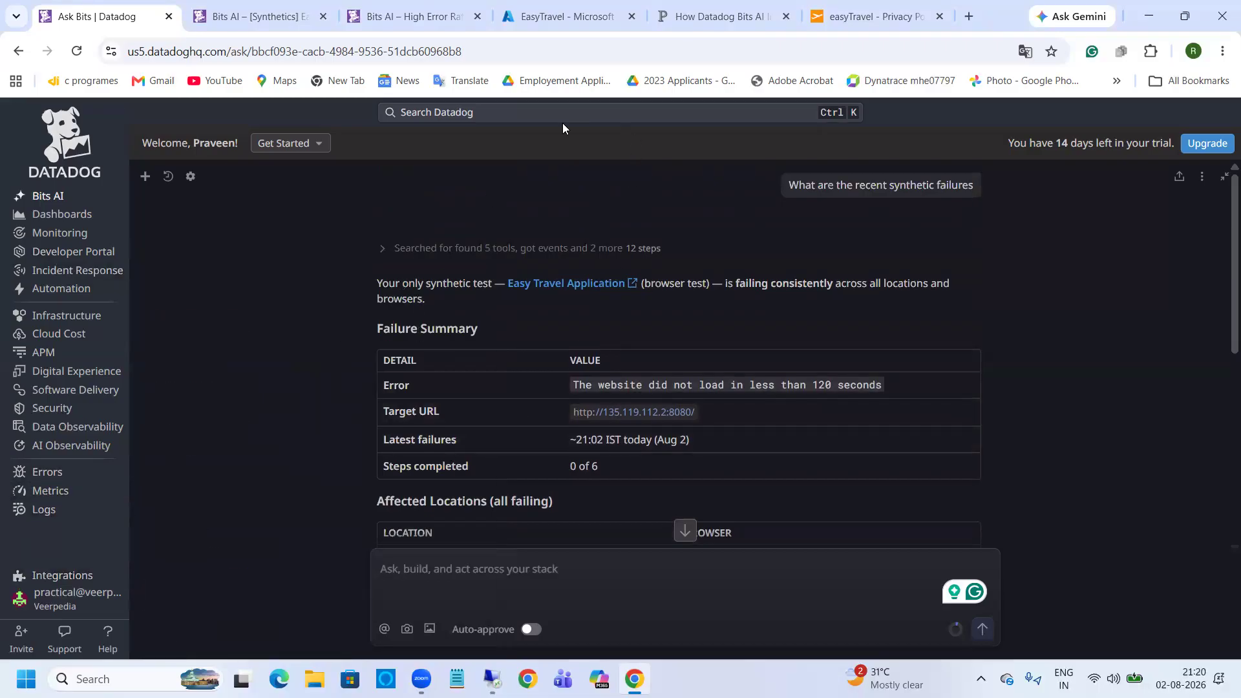
Step: Look through the Veerpedia article on Datadog Bits AI synthetic monitor investigation, and return to the synthetic failures chat answer
click(688, 25)
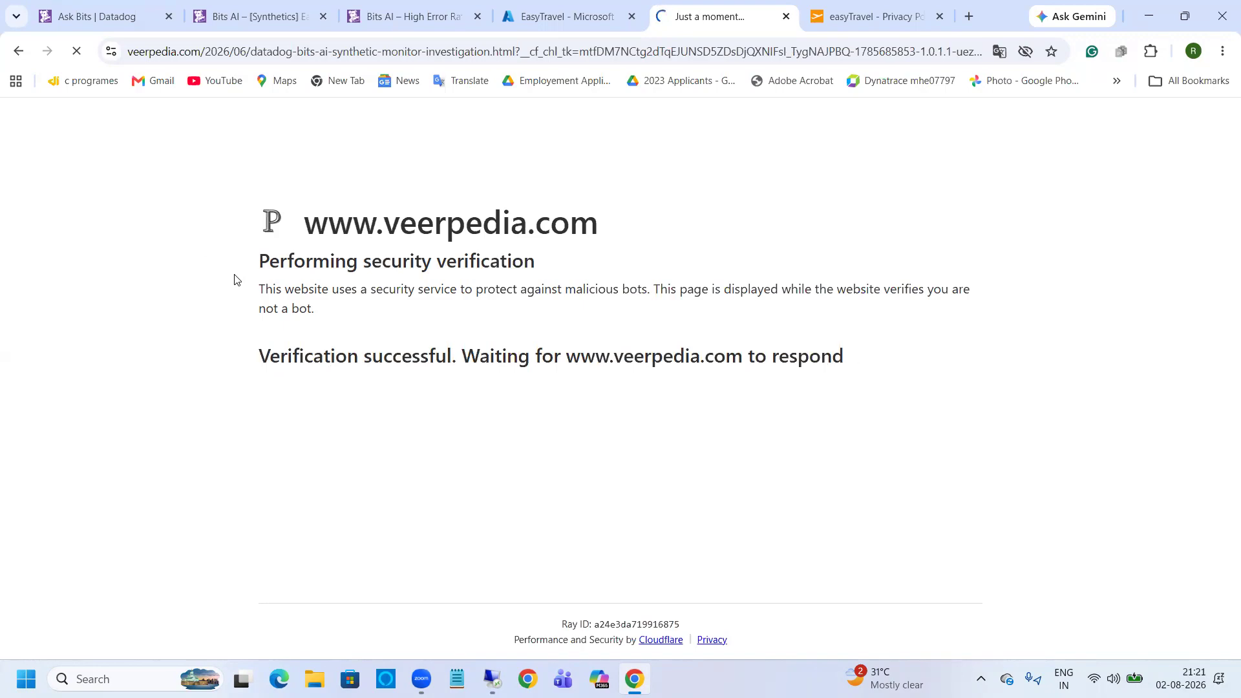
scroll(319, 238, down, 12)
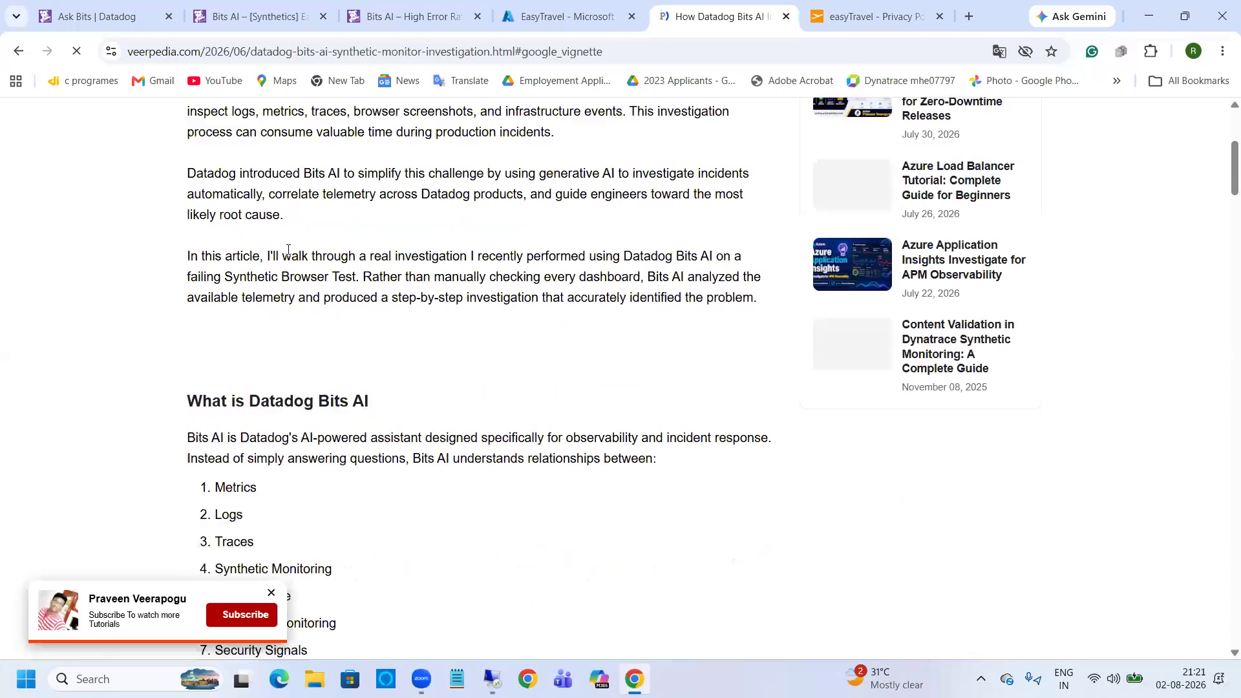
click(87, 5)
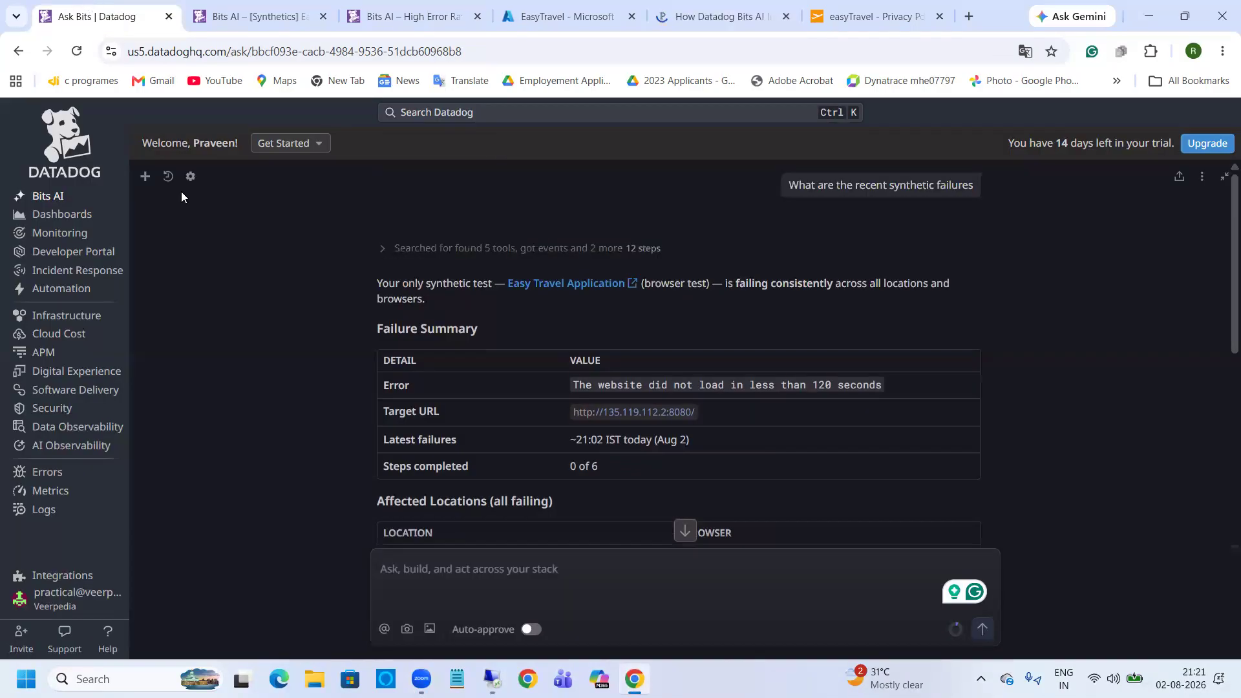
scroll(163, 264, down, 3)
scroll(164, 264, up, 2)
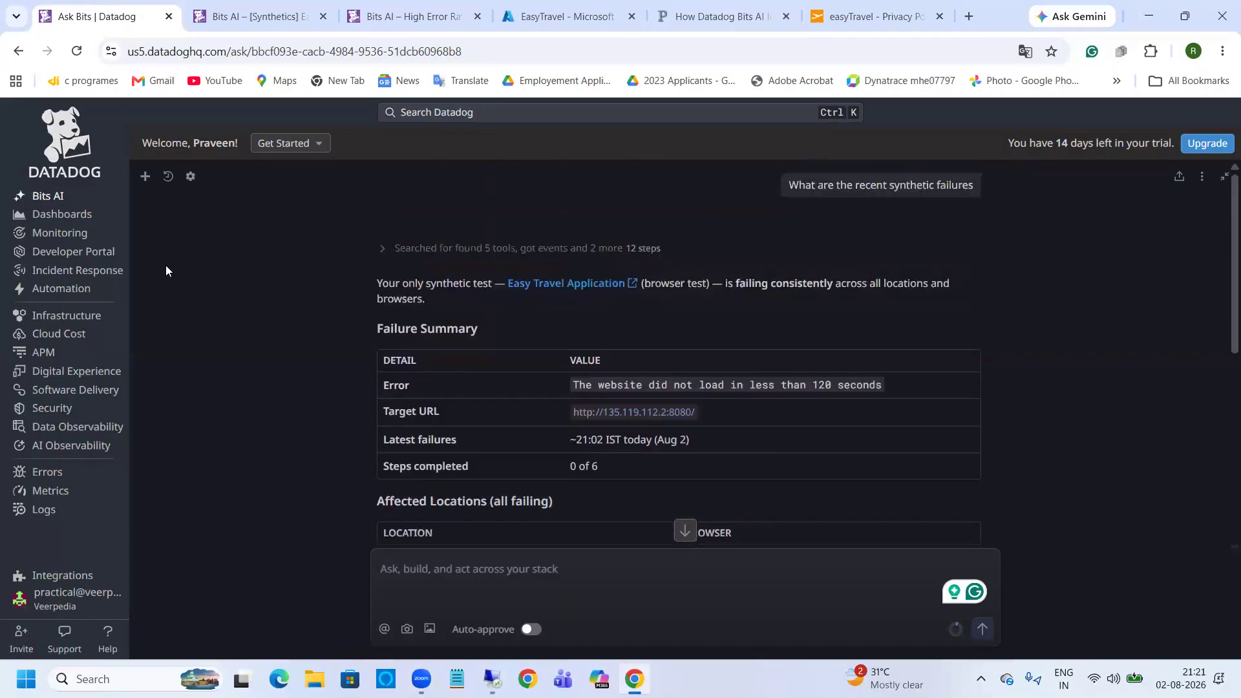